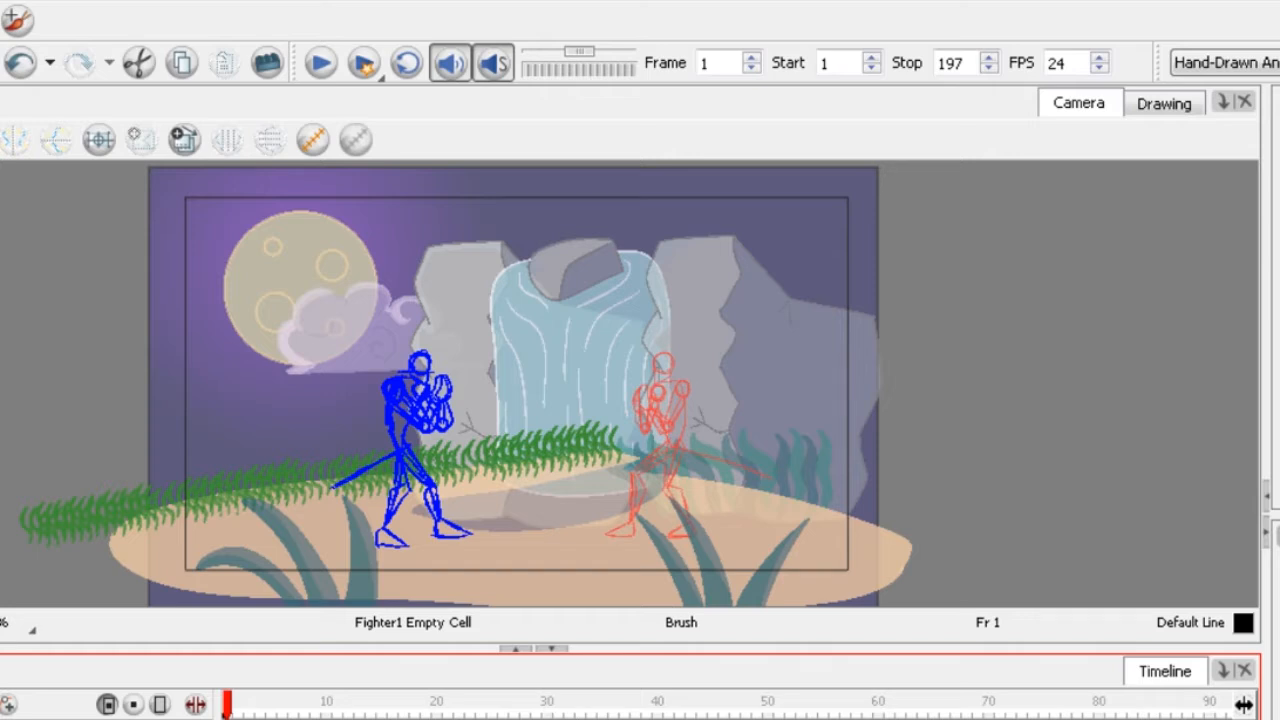
Go to frame 8 of the Fighter1 layer and turn its exposure into an empty cell.
key(period)
key(period)
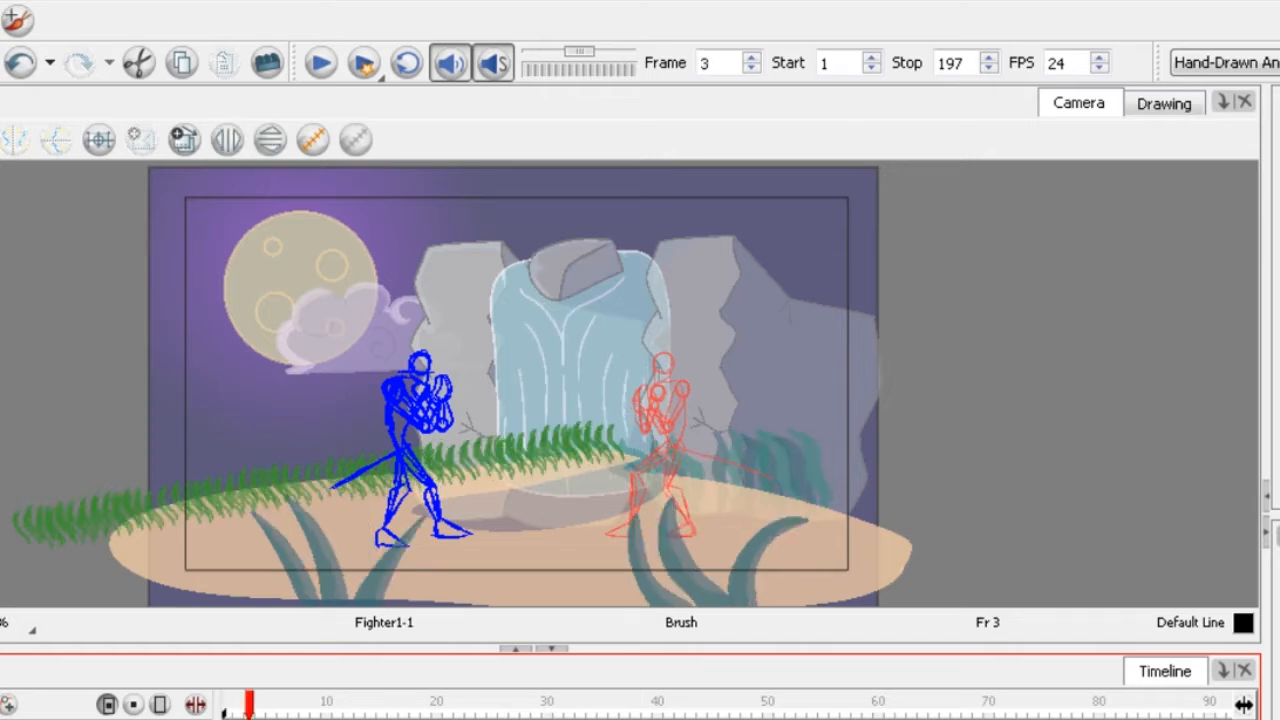
key(period)
key(period)
key(period)
key(period)
key(period)
key(period)
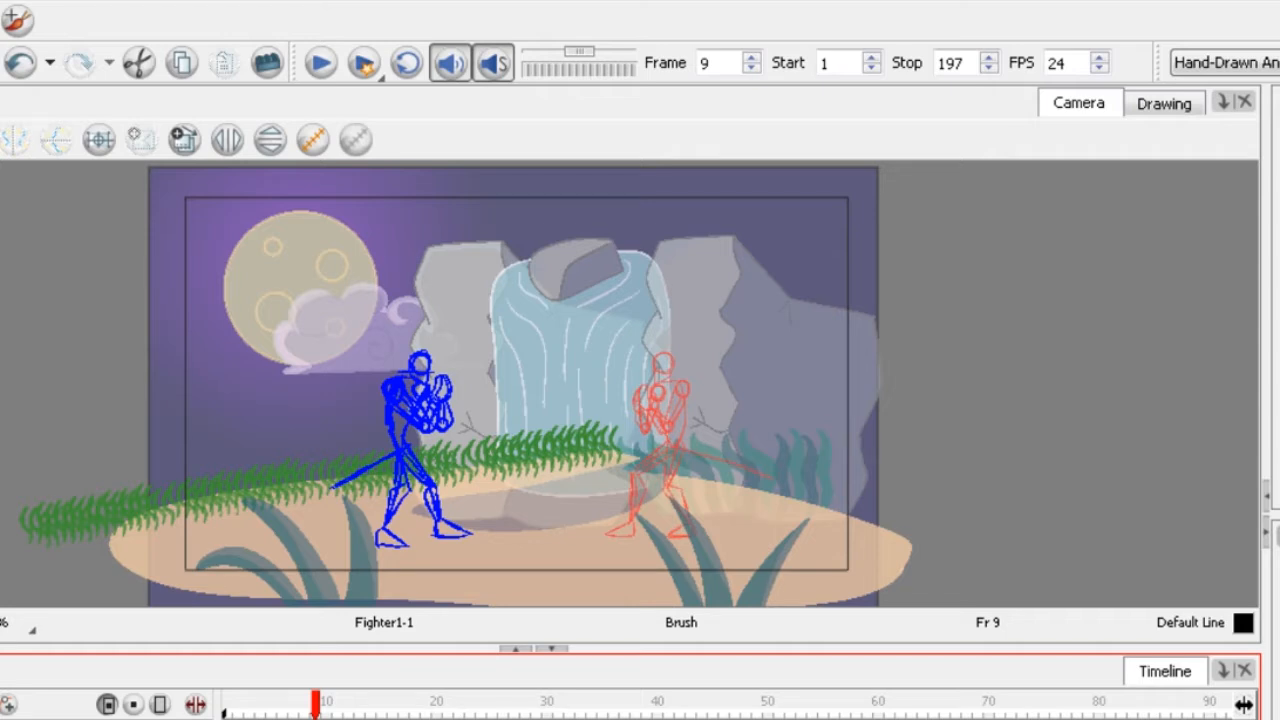
key(comma)
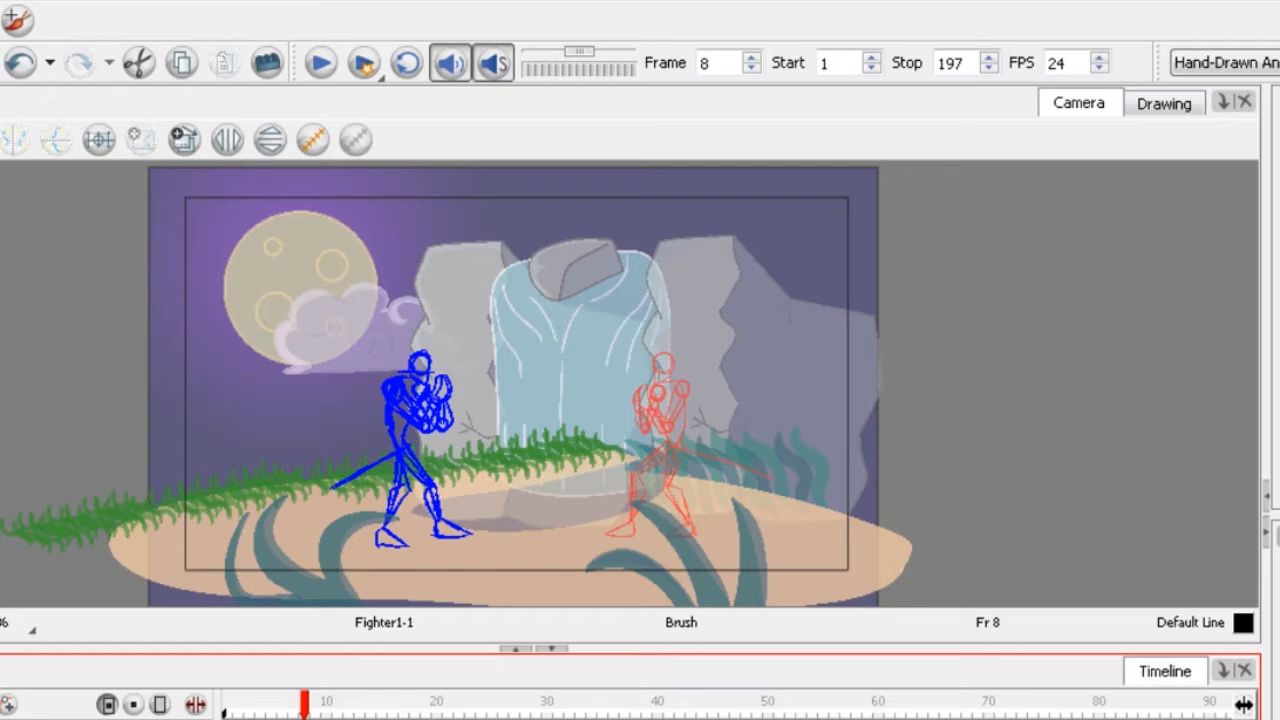
right_click(360, 718)
click(420, 718)
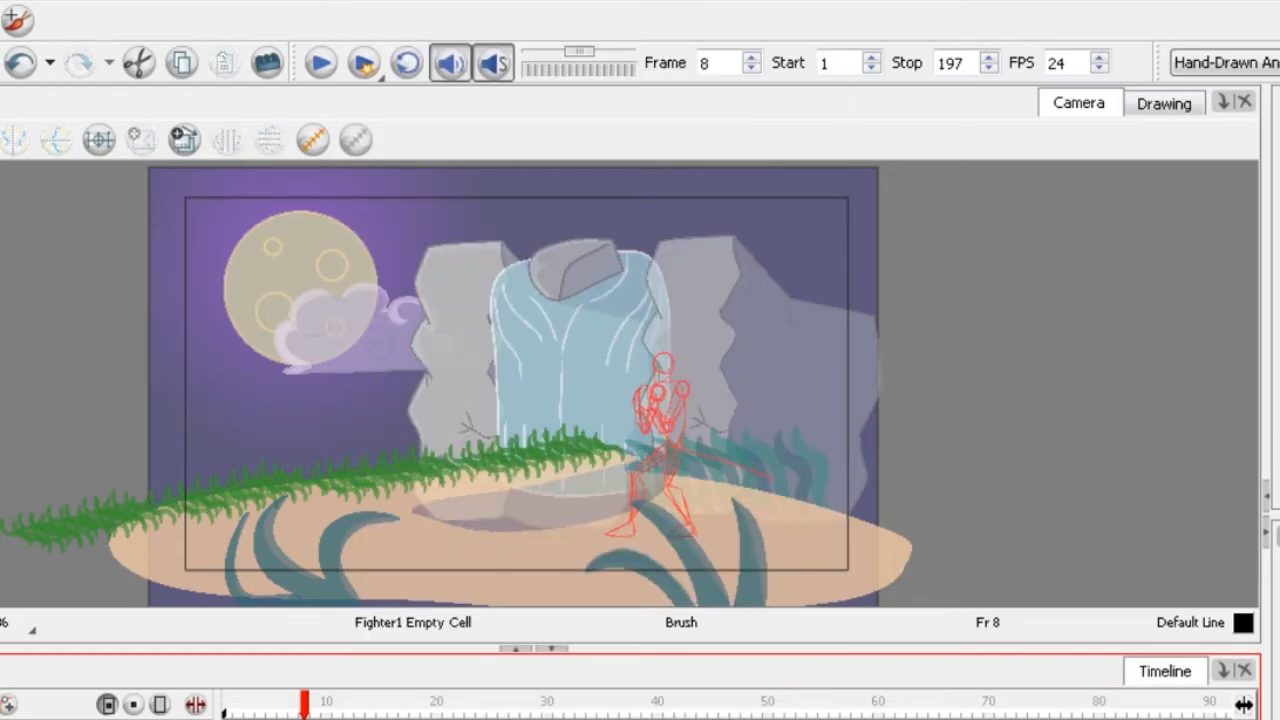
Turn on onion skinning, extend its range forward to show the fighter's next pose, and prepare the Pencil on frame 8.
key(alt+o)
mouse_move(332, 694)
mouse_down()
mouse_move(400, 694)
mouse_move(387, 694)
mouse_up()
scroll(434, 366, up, 4)
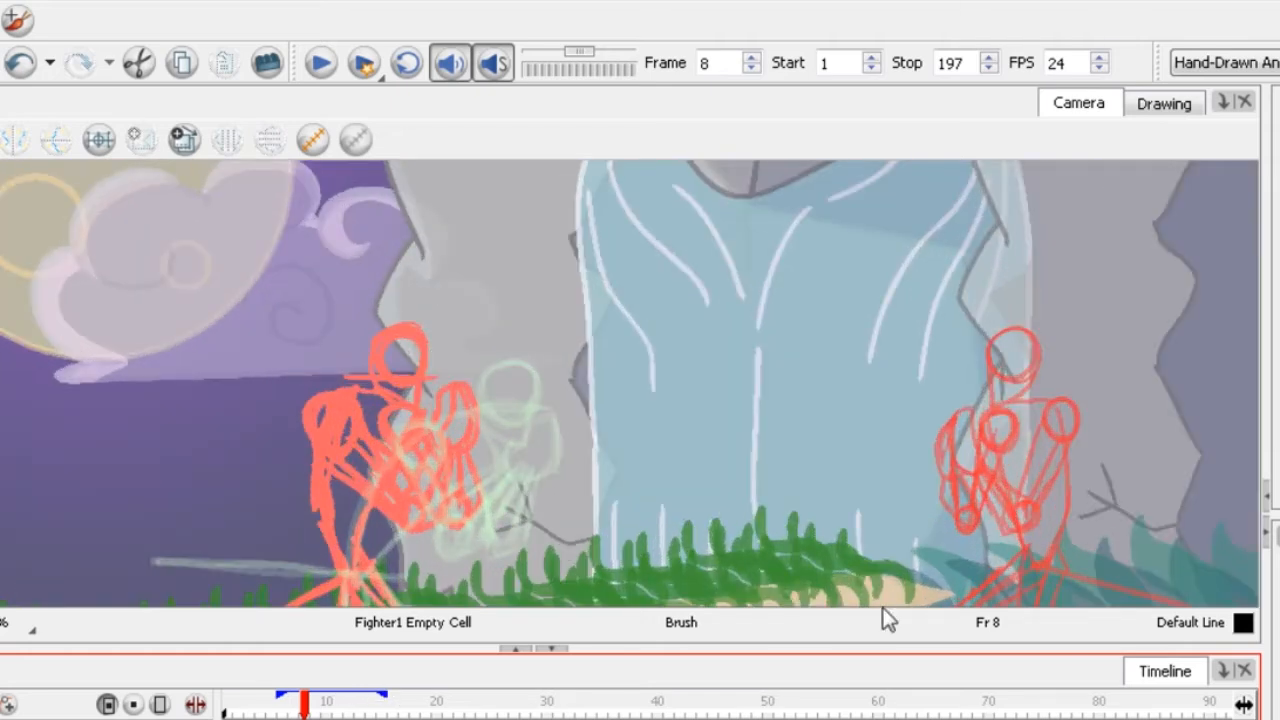
key(comma)
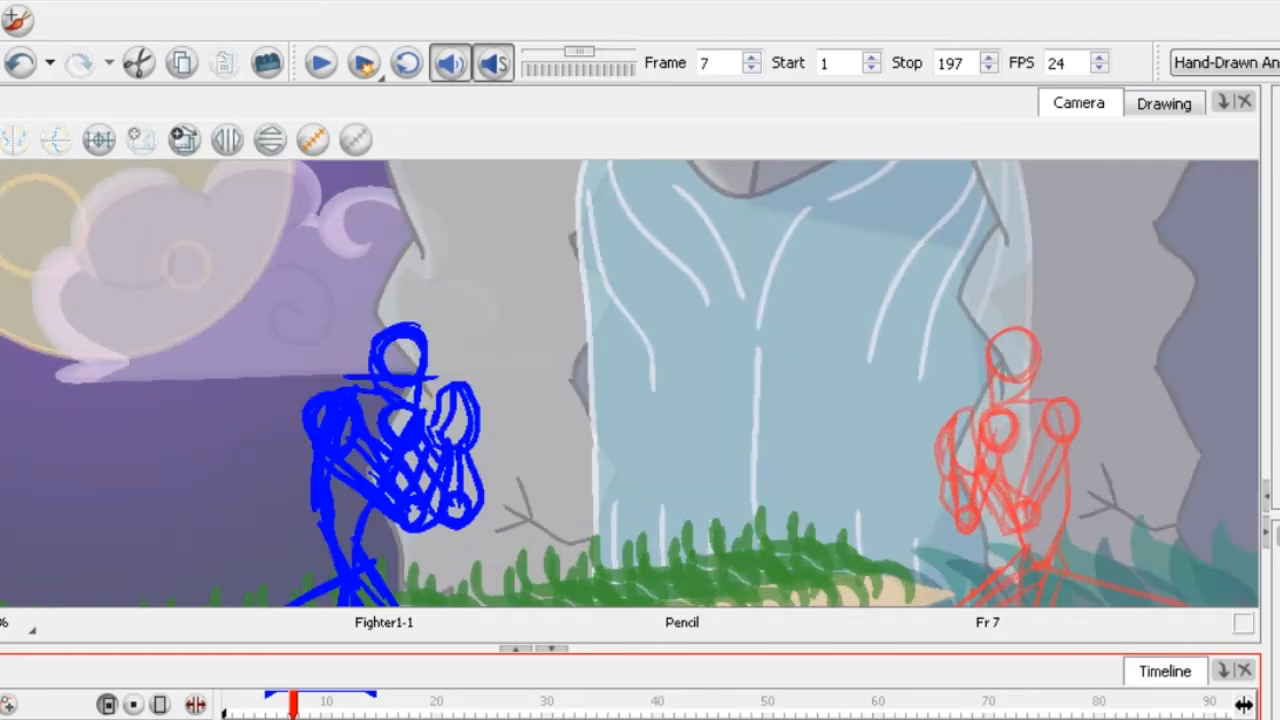
key(period)
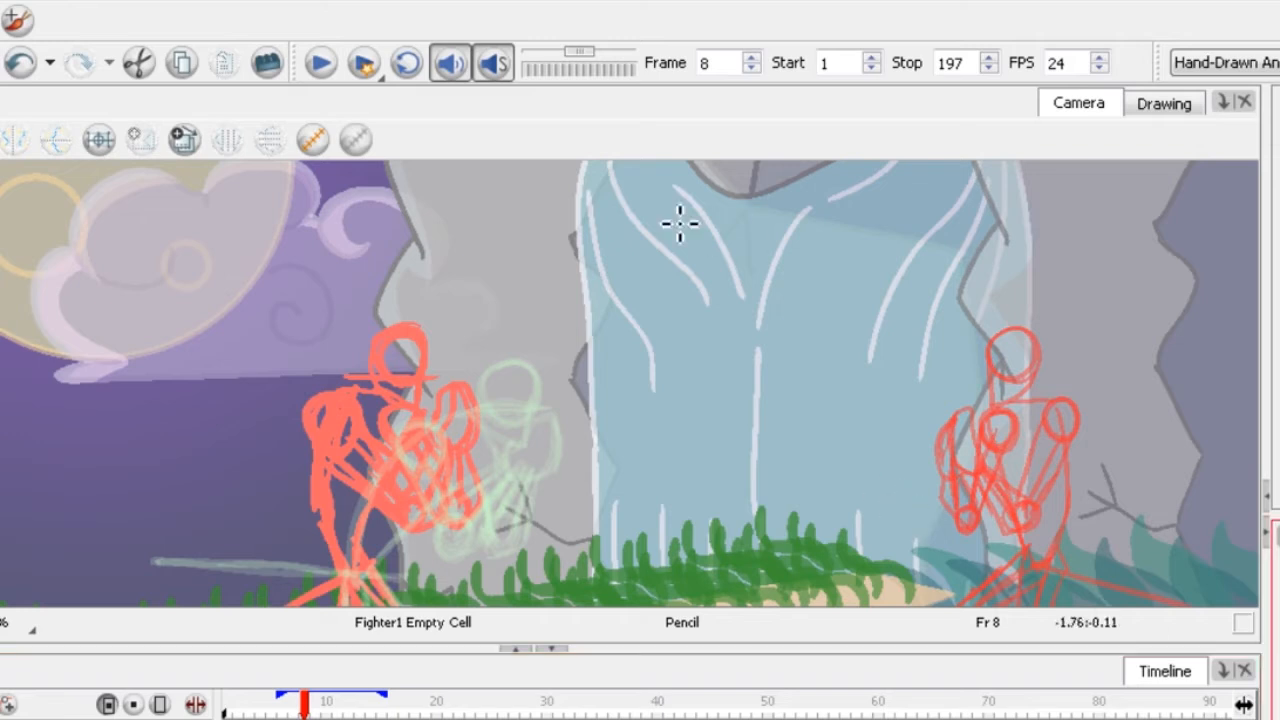
Sketch the fighter's head circle and jaw over the onion-skinned previous pose on frame 8.
scroll(491, 323, down, 3)
scroll(520, 310, up, 6)
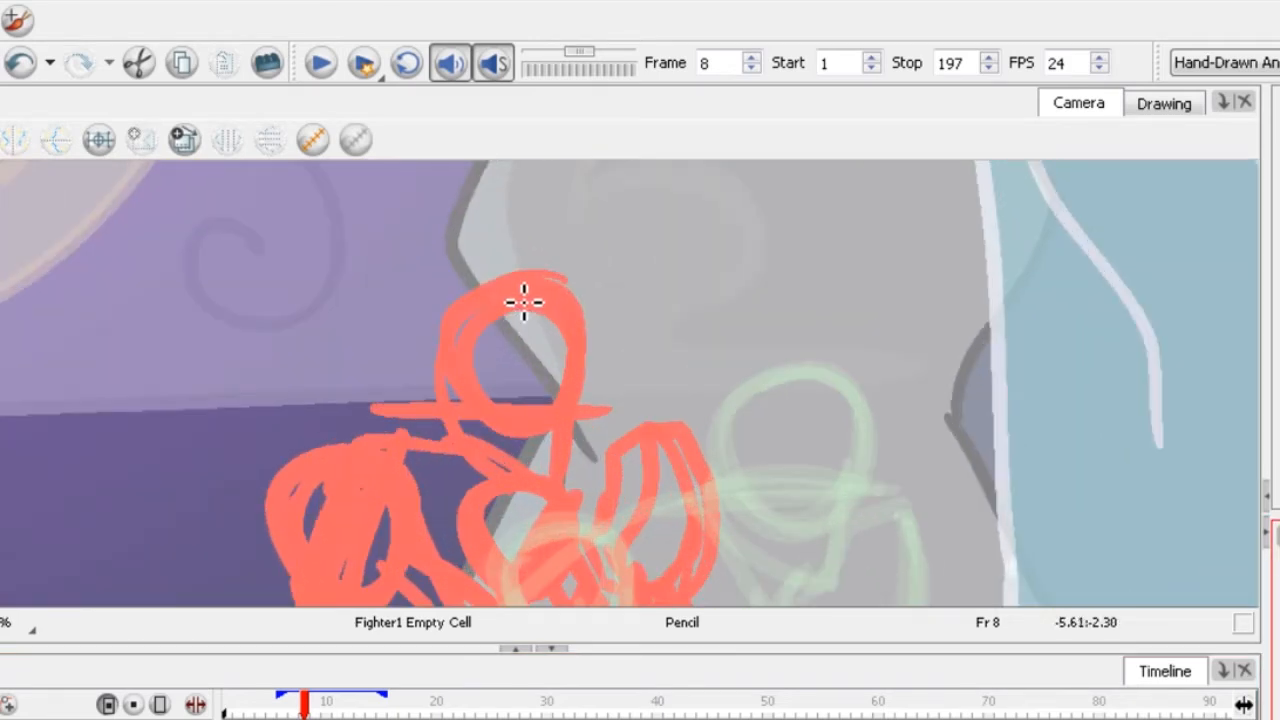
mouse_move(524, 301)
mouse_down()
mouse_move(586, 323)
mouse_move(466, 380)
mouse_move(483, 403)
mouse_move(479, 326)
mouse_move(489, 360)
mouse_move(451, 374)
mouse_move(566, 452)
mouse_up()
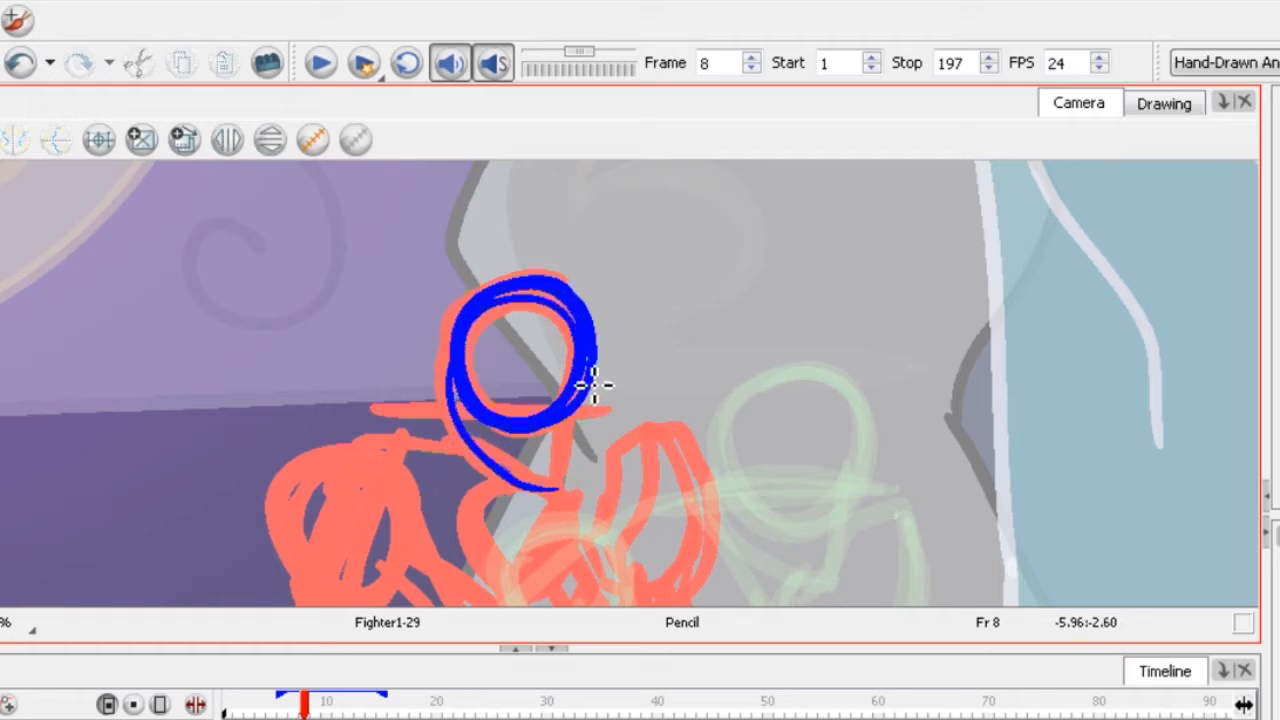
drag(594, 384, 593, 397)
scroll(559, 412, down, 2)
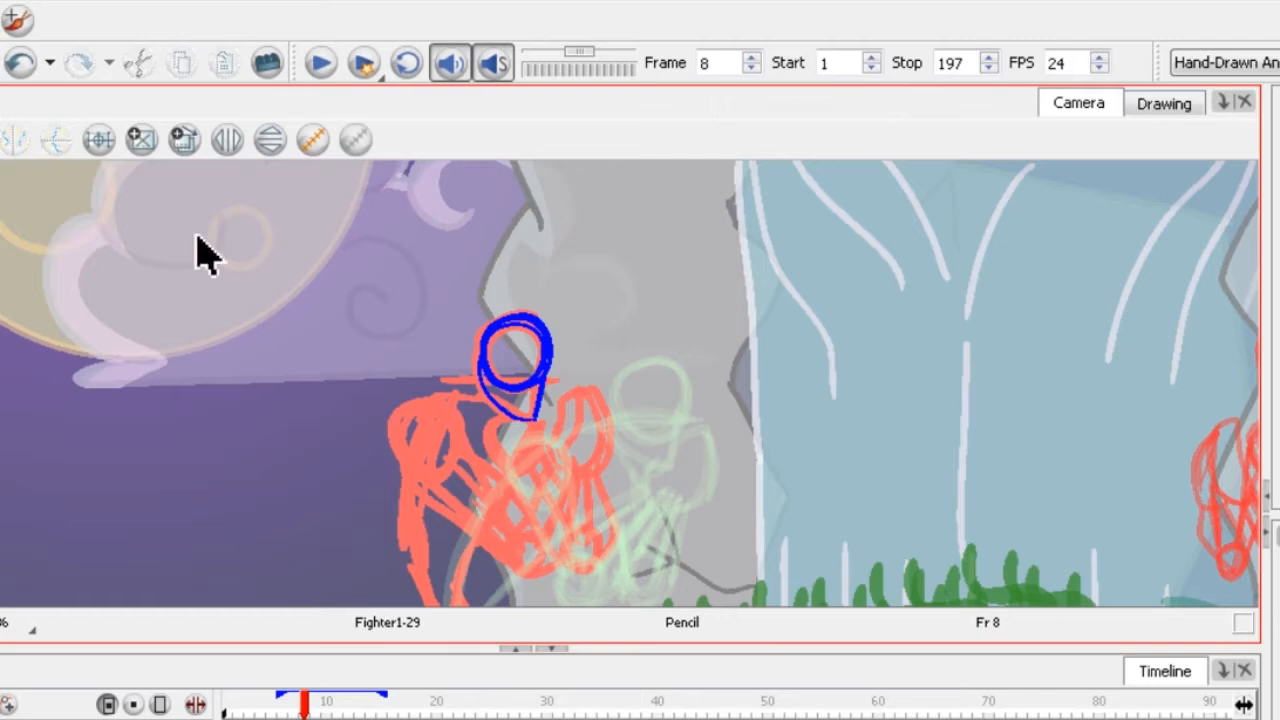
Select the sketched head and move it forward to between the two onion-skinned poses.
key(alt+s)
click(503, 385)
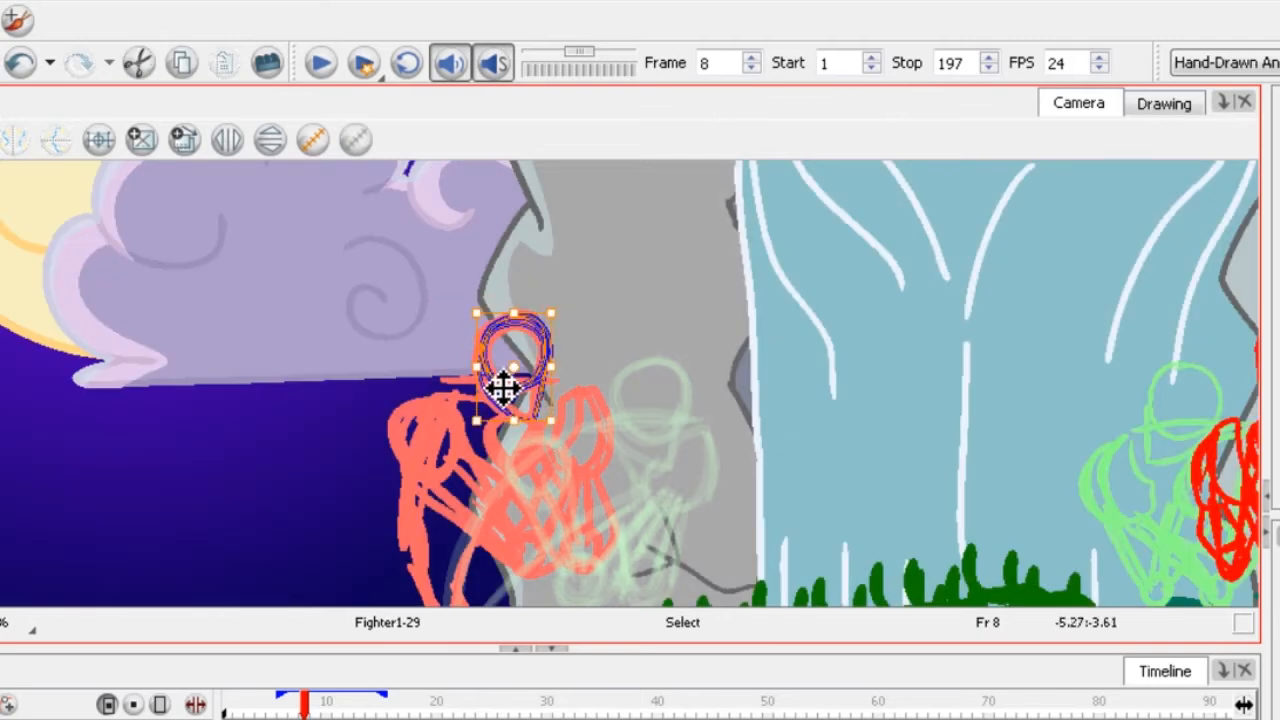
drag(503, 385, 526, 367)
scroll(607, 312, down, 2)
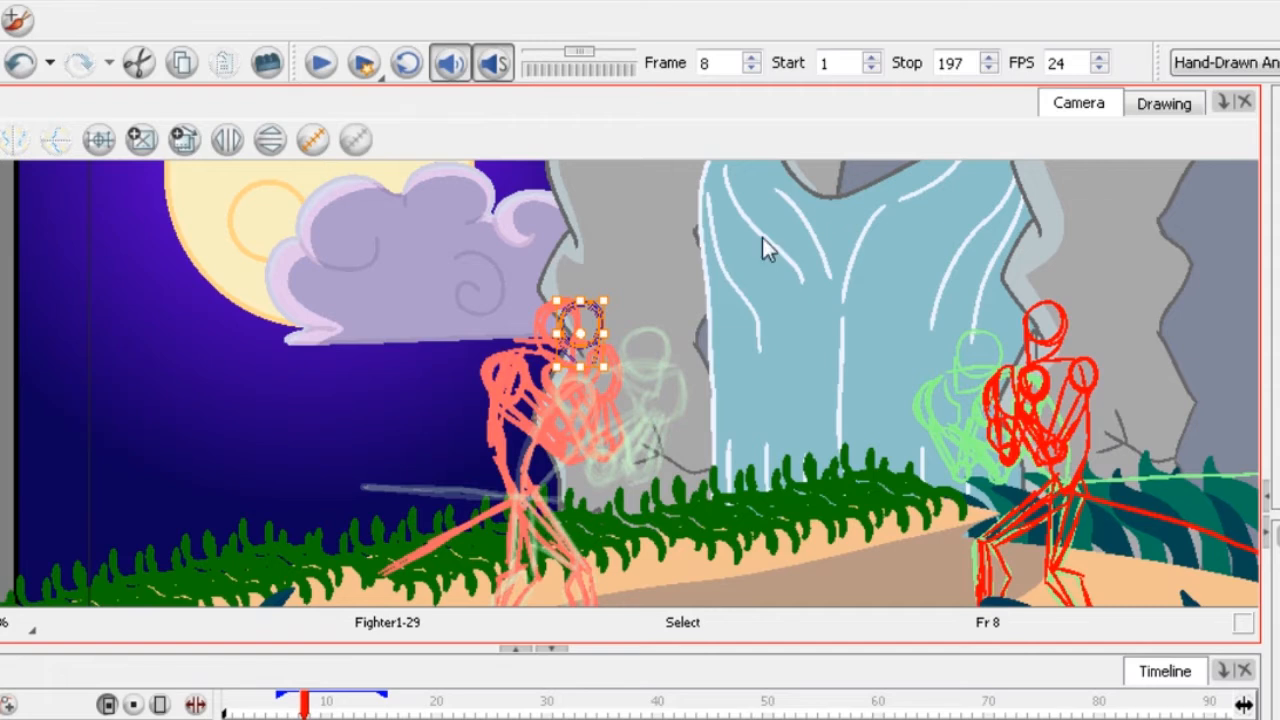
Draw the fighter's collar, tapered torso outline and thick curved back in blue pencil below the head.
key(alt+slash)
scroll(626, 345, up, 3)
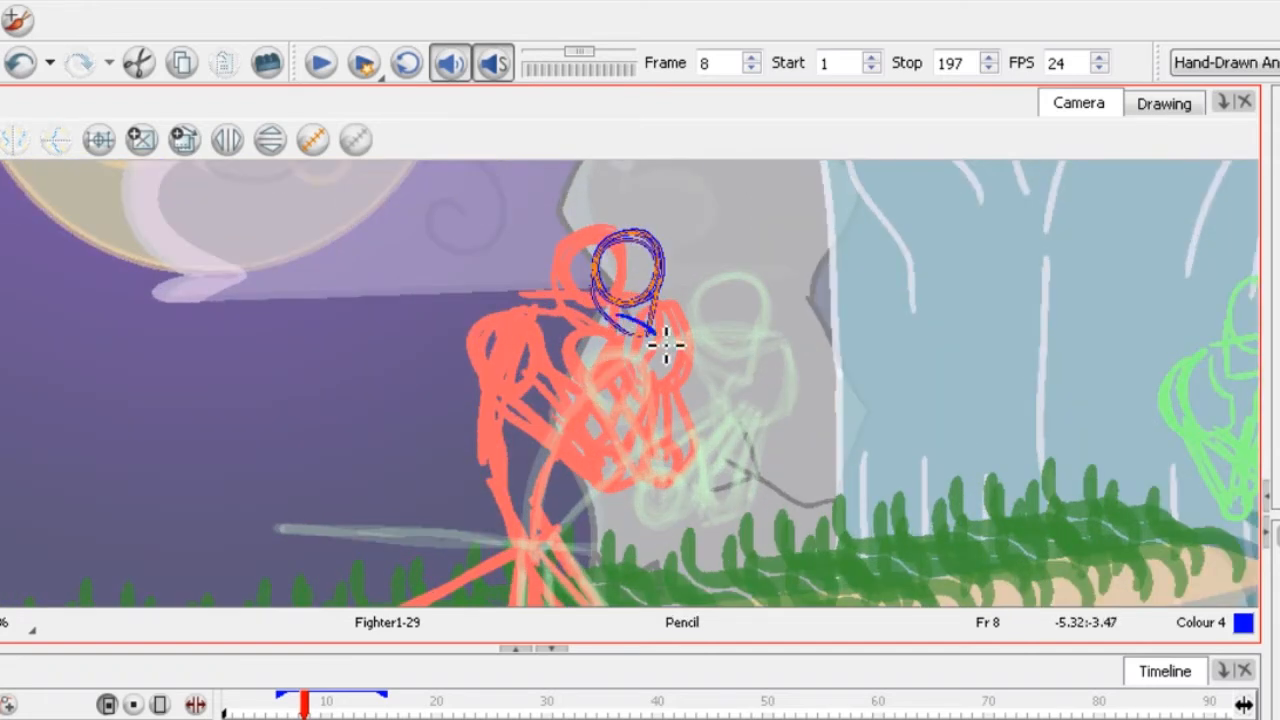
mouse_move(560, 548)
mouse_down()
mouse_move(542, 519)
mouse_move(545, 435)
mouse_up()
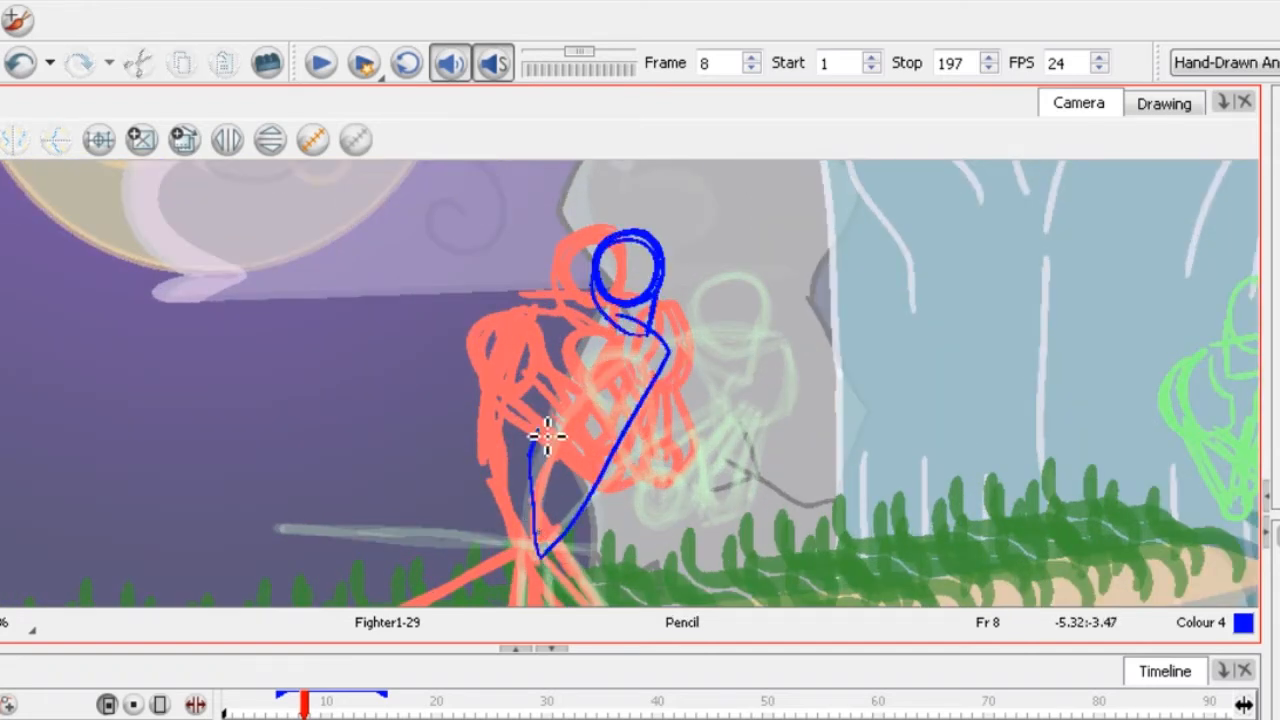
mouse_move(565, 347)
mouse_down()
mouse_move(530, 500)
mouse_move(571, 334)
mouse_move(580, 380)
mouse_up()
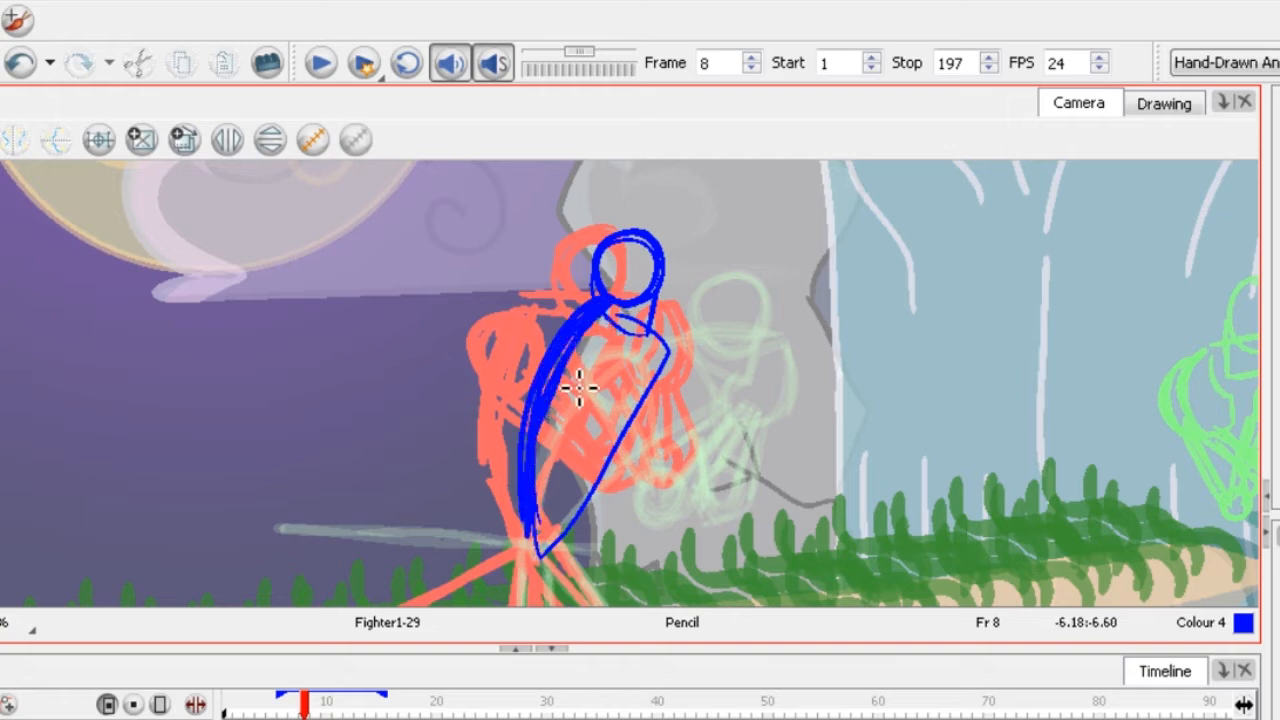
Sketch circles for the fighter's two shoulders at the upper corners of the torso.
scroll(560, 350, up, 2)
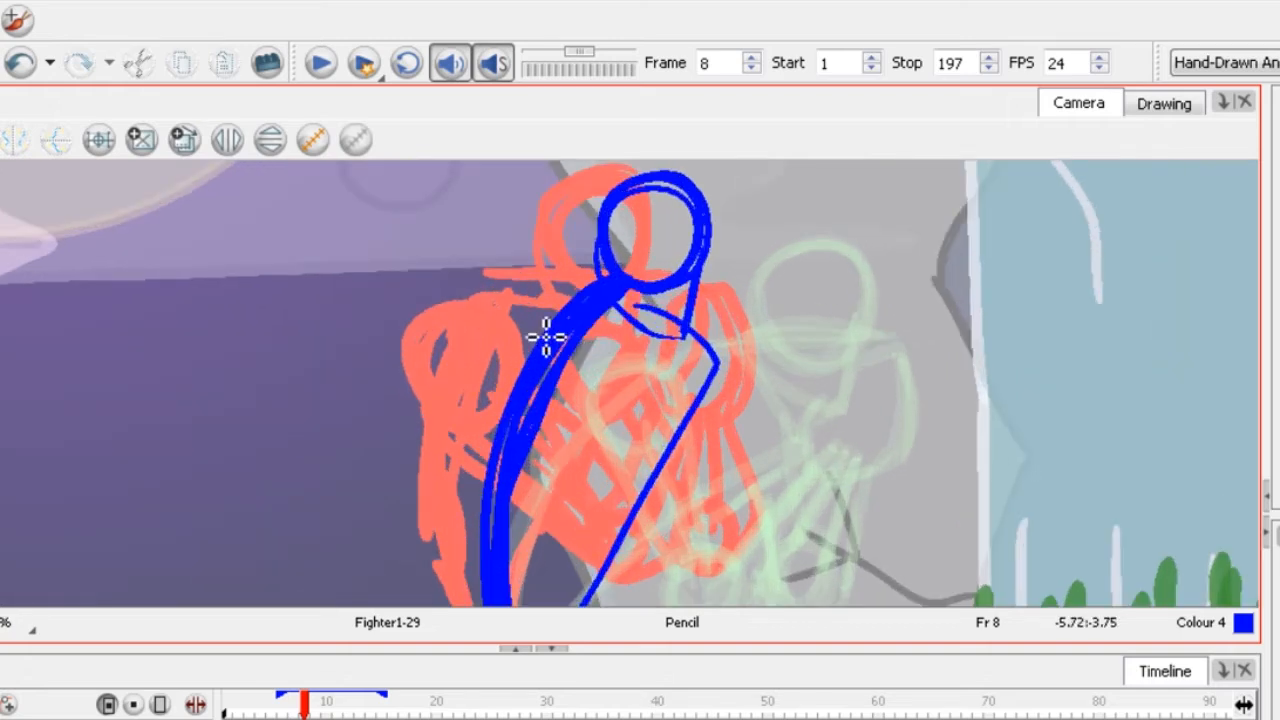
mouse_move(545, 338)
mouse_down()
mouse_move(563, 323)
mouse_move(520, 410)
mouse_move(560, 315)
mouse_up()
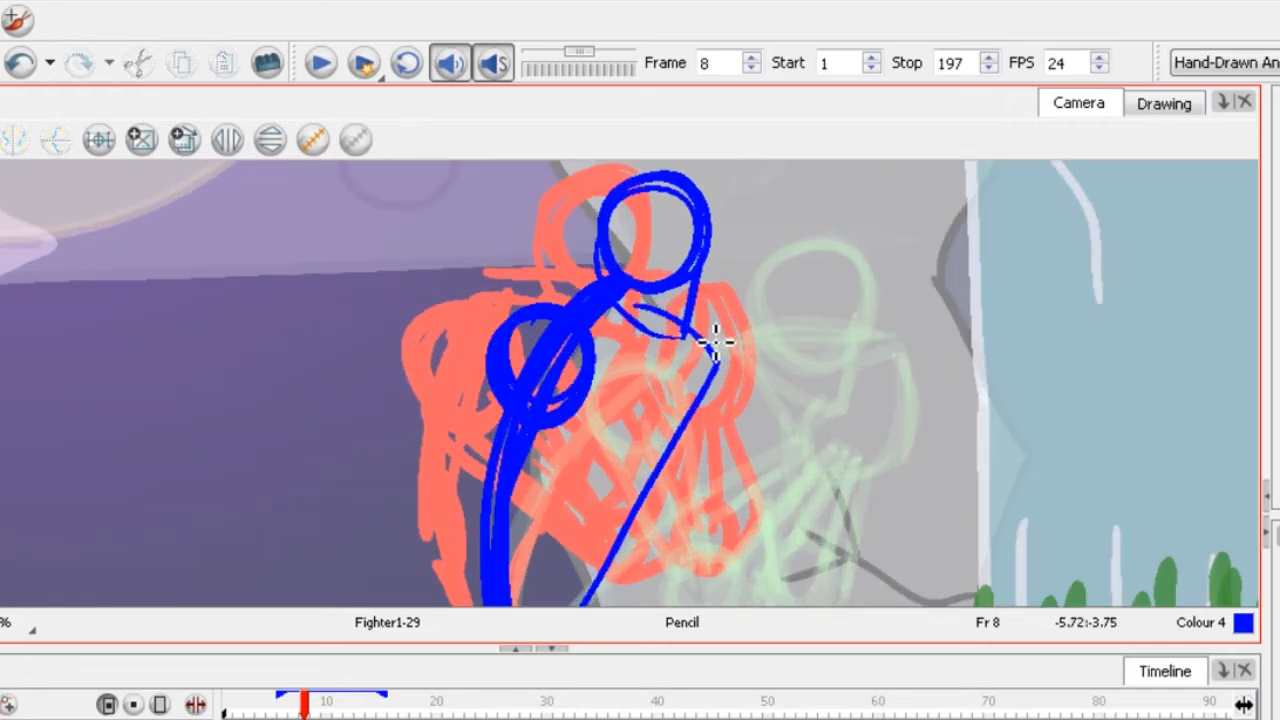
mouse_move(714, 337)
mouse_down()
mouse_move(660, 337)
mouse_move(682, 422)
mouse_move(722, 424)
mouse_move(682, 312)
mouse_up()
Draw both of the fighter's bent arms with upper arm lines, elbow circles and raised forearms.
scroll(608, 330, down, 2)
scroll(622, 375, up, 2)
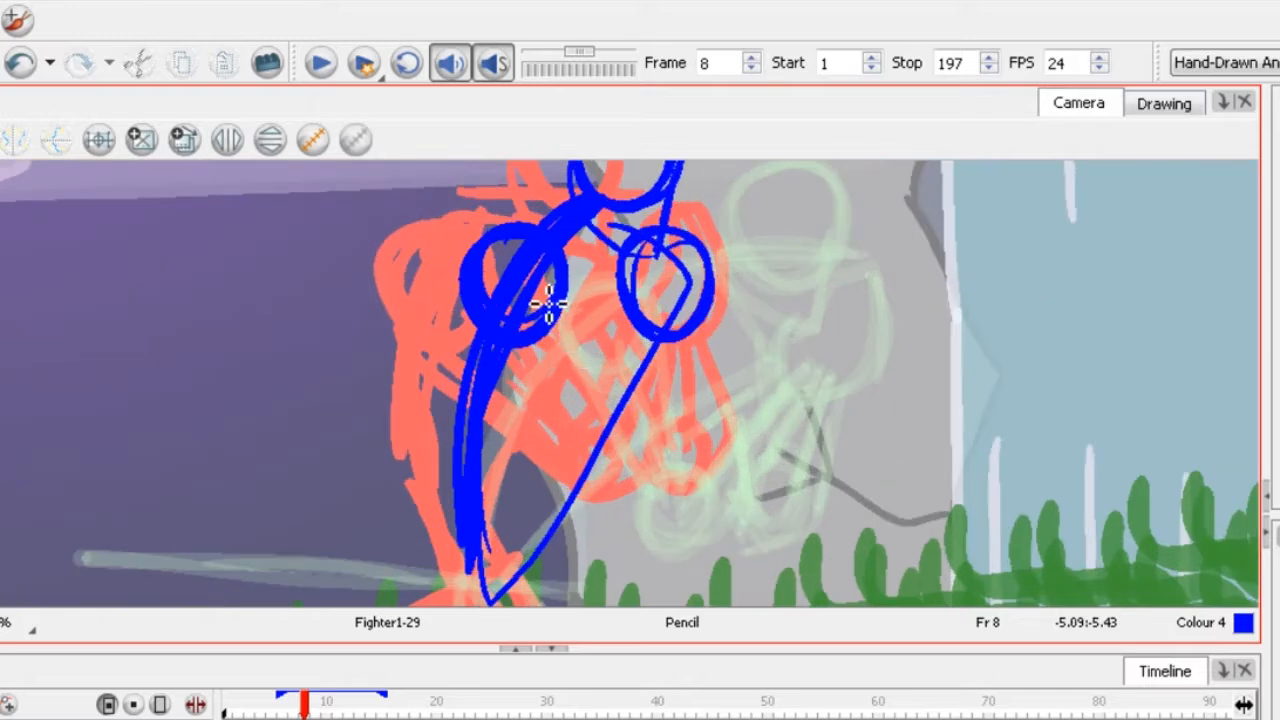
drag(542, 302, 622, 443)
drag(547, 335, 632, 476)
drag(685, 322, 683, 358)
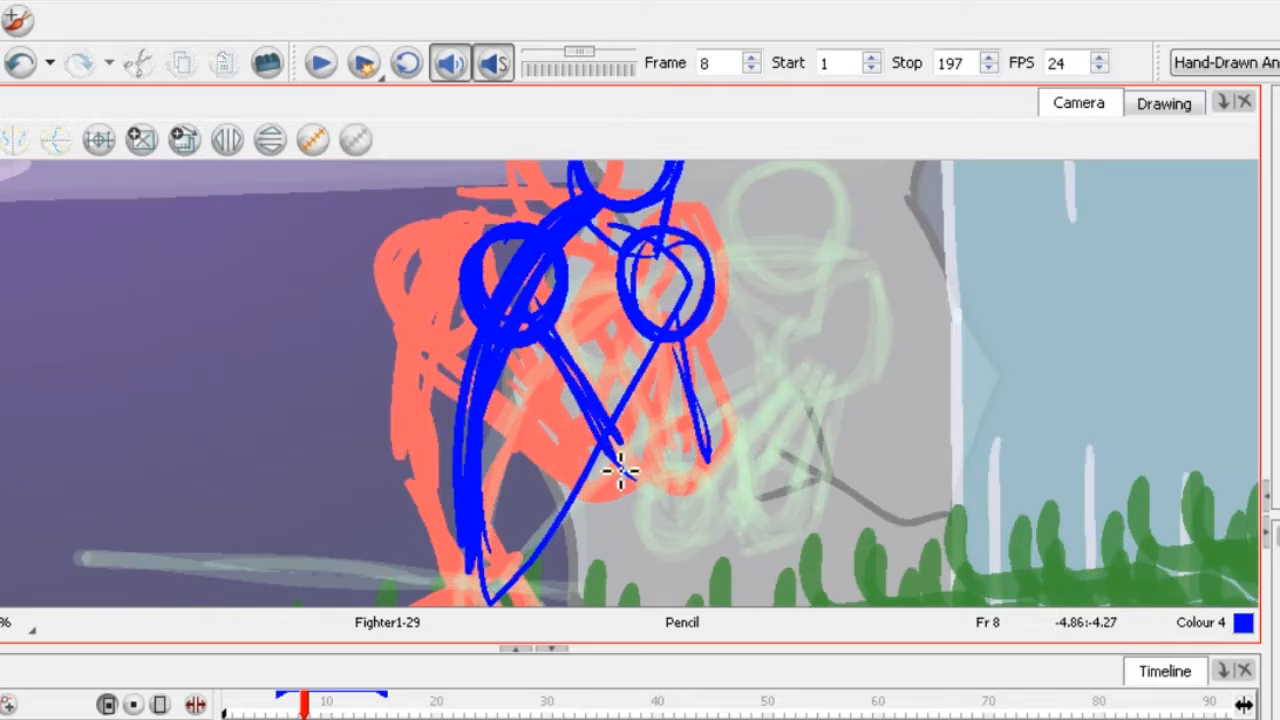
mouse_move(620, 470)
mouse_down()
mouse_move(655, 516)
mouse_move(655, 469)
mouse_move(687, 419)
mouse_move(653, 469)
mouse_move(702, 451)
mouse_move(750, 473)
mouse_move(754, 436)
mouse_move(740, 464)
mouse_move(791, 332)
mouse_move(741, 424)
mouse_move(760, 345)
mouse_up()
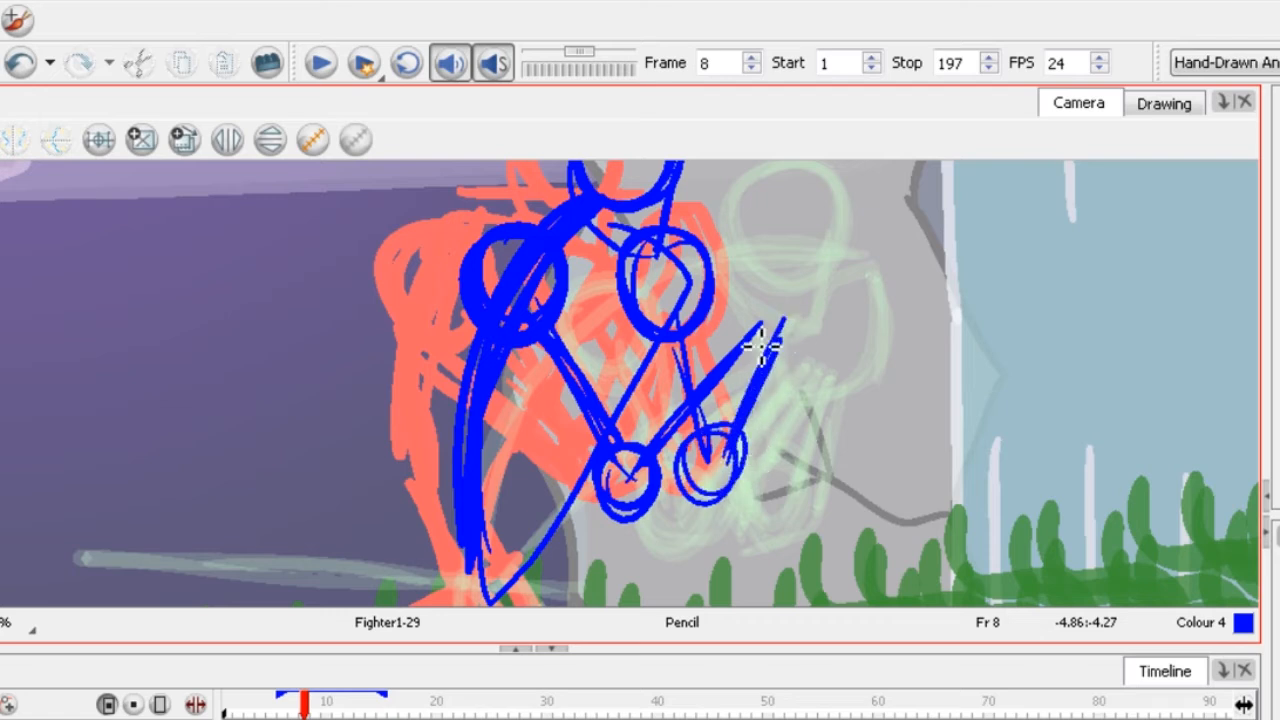
Outline the fighter's raised hands at the ends of the forearms.
mouse_move(806, 232)
mouse_down()
mouse_move(797, 345)
mouse_move(716, 350)
mouse_up()
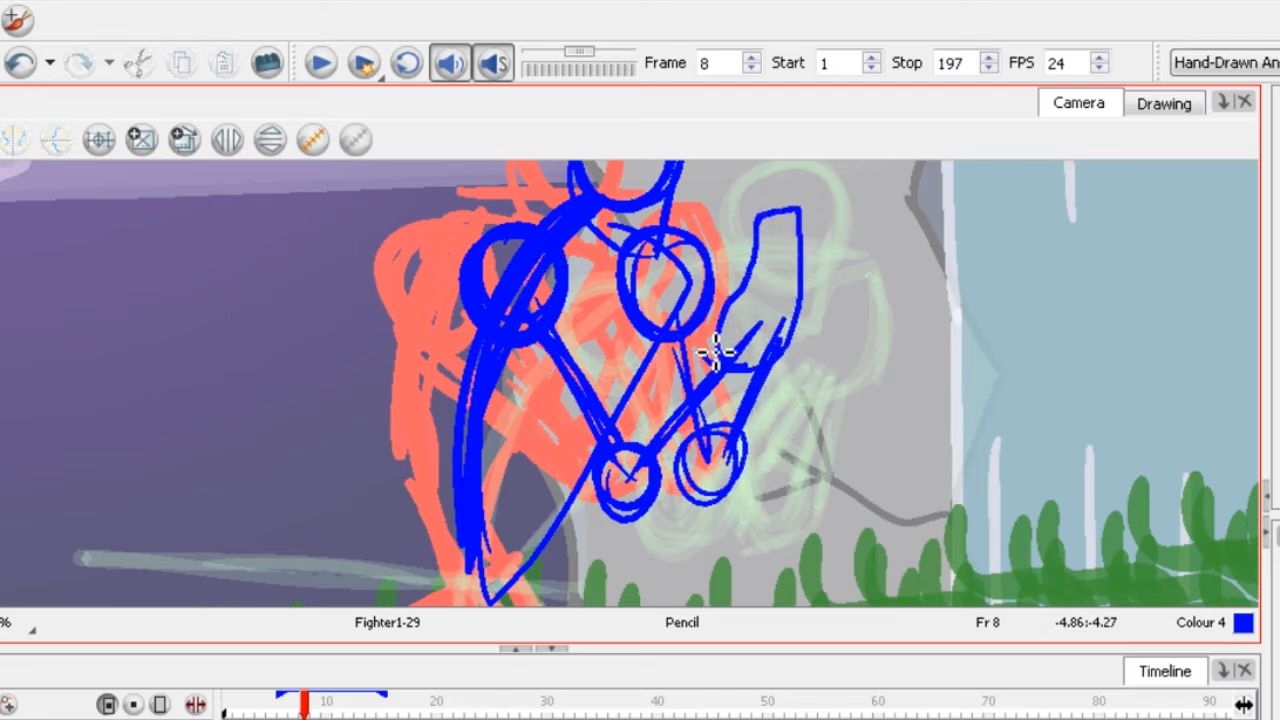
mouse_move(771, 222)
mouse_down()
mouse_move(815, 233)
mouse_move(808, 356)
mouse_move(785, 219)
mouse_move(743, 262)
mouse_move(718, 358)
mouse_move(758, 243)
mouse_move(714, 363)
mouse_up()
drag(811, 258, 788, 352)
Sketch the centre lines of both legs from the hips through the knees to the ankles.
scroll(655, 272, down, 3)
drag(571, 511, 620, 406)
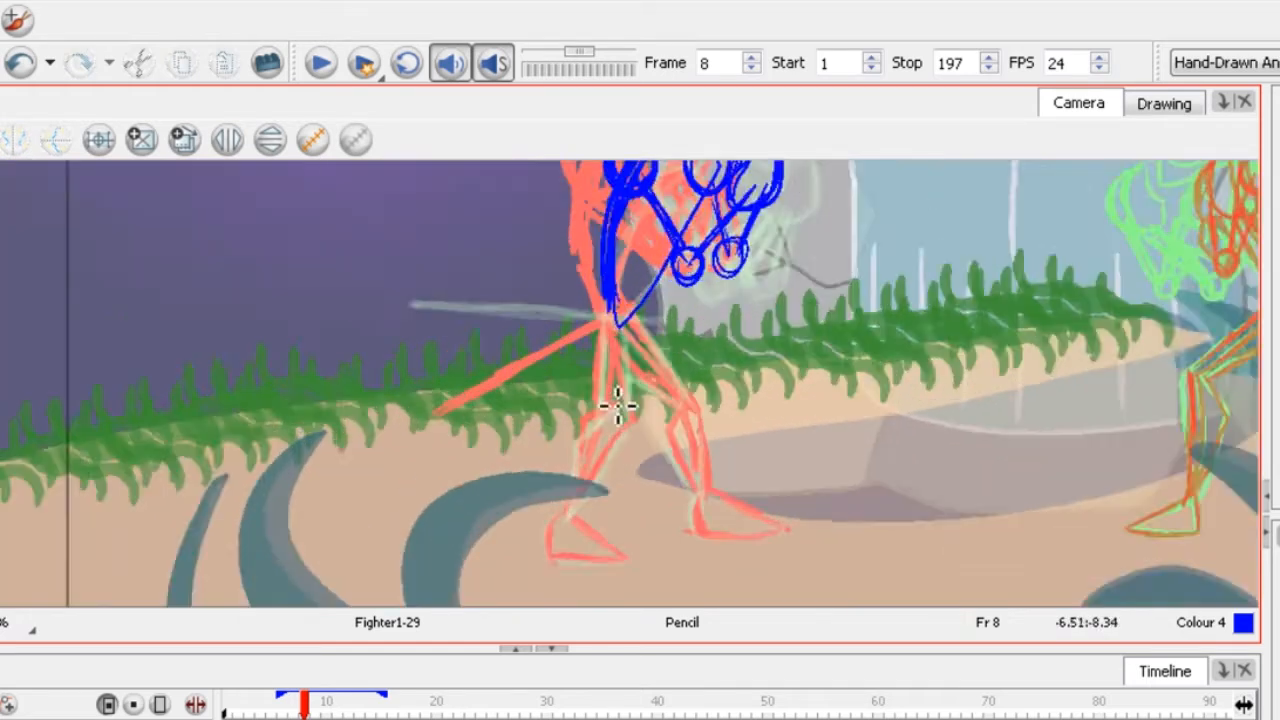
scroll(618, 357, up, 2)
mouse_move(607, 290)
mouse_down()
mouse_move(607, 428)
mouse_move(609, 386)
mouse_move(692, 373)
mouse_move(620, 296)
mouse_up()
space+drag(590, 535, 605, 424)
drag(622, 338, 560, 508)
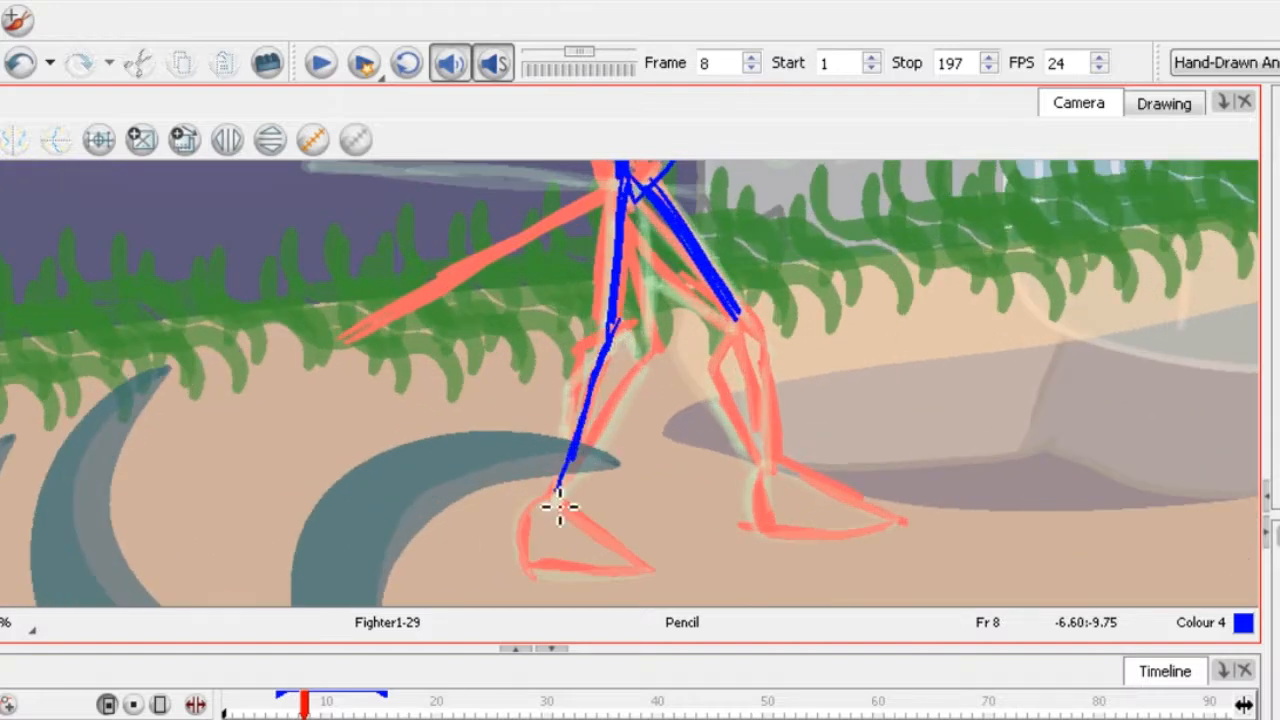
drag(745, 321, 772, 437)
drag(741, 320, 772, 458)
Draw both of the fighter's triangular feet over the onion-skinned feet.
scroll(682, 322, down, 1)
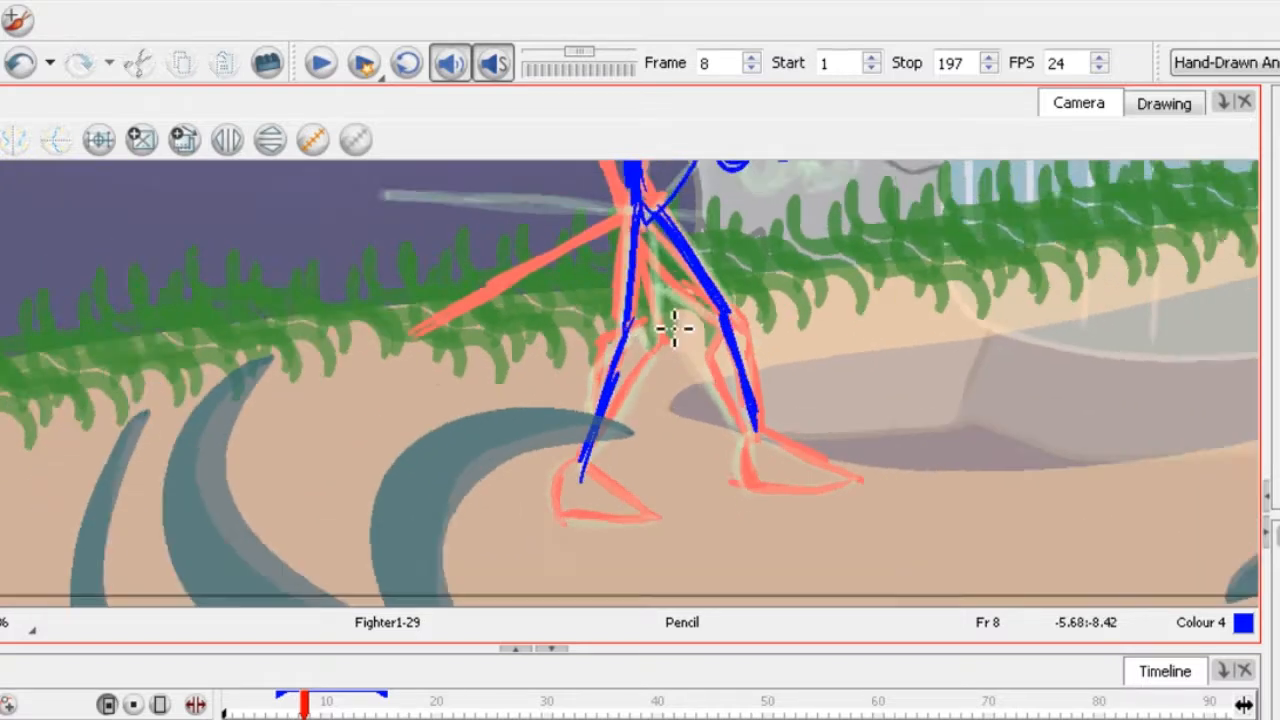
space+drag(600, 488, 611, 434)
scroll(608, 434, up, 3)
mouse_move(580, 390)
mouse_down()
mouse_move(713, 497)
mouse_move(560, 505)
mouse_move(536, 435)
mouse_move(576, 385)
mouse_up()
mouse_move(922, 322)
mouse_down()
mouse_move(1128, 417)
mouse_move(978, 440)
mouse_move(897, 425)
mouse_move(920, 329)
mouse_up()
scroll(870, 359, down, 5)
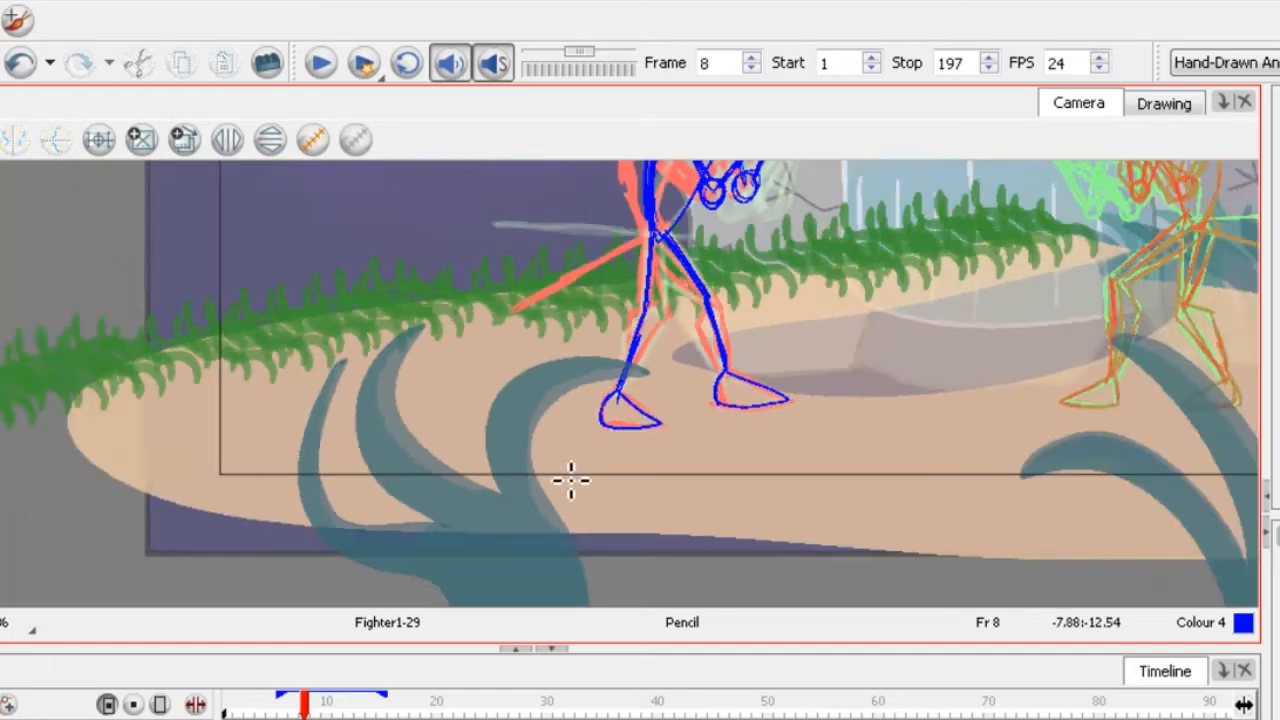
Build up the front thigh with contour strokes on both sides from the hip to the knee.
space+drag(690, 180, 631, 318)
scroll(640, 308, up, 1)
space+drag(612, 272, 626, 329)
scroll(626, 335, down, 1)
space+drag(618, 472, 620, 414)
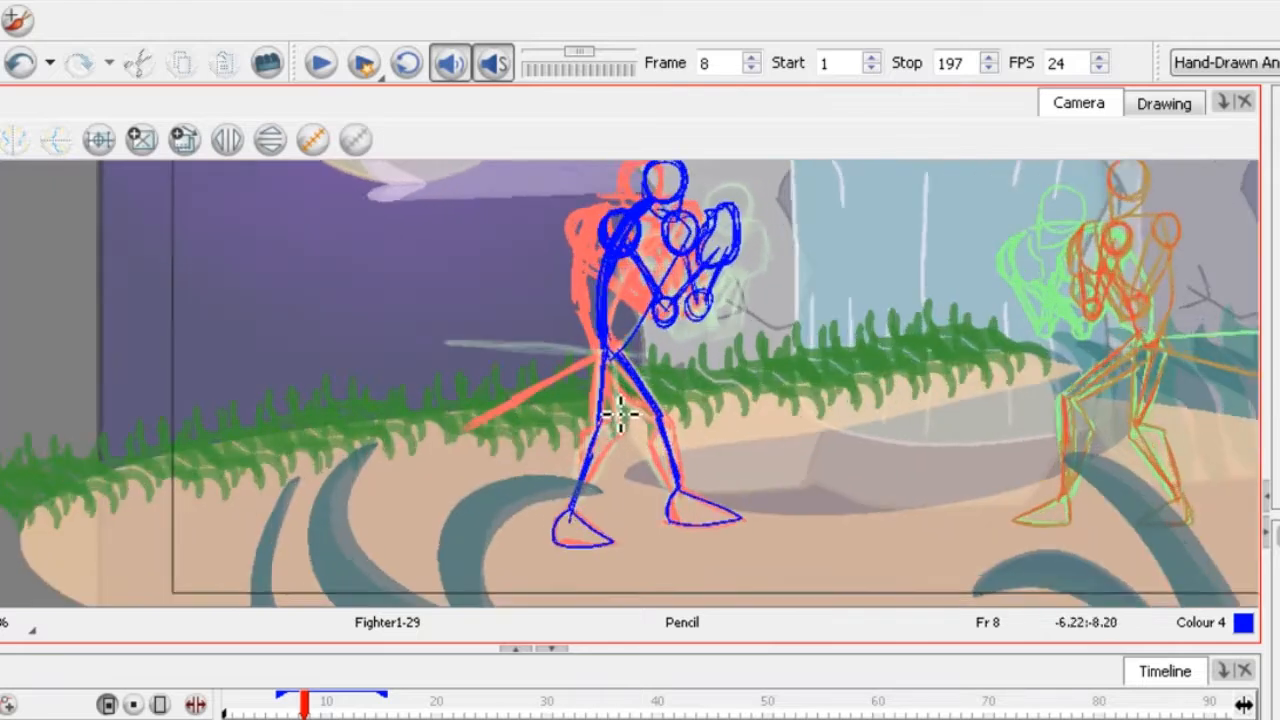
scroll(620, 410, up, 3)
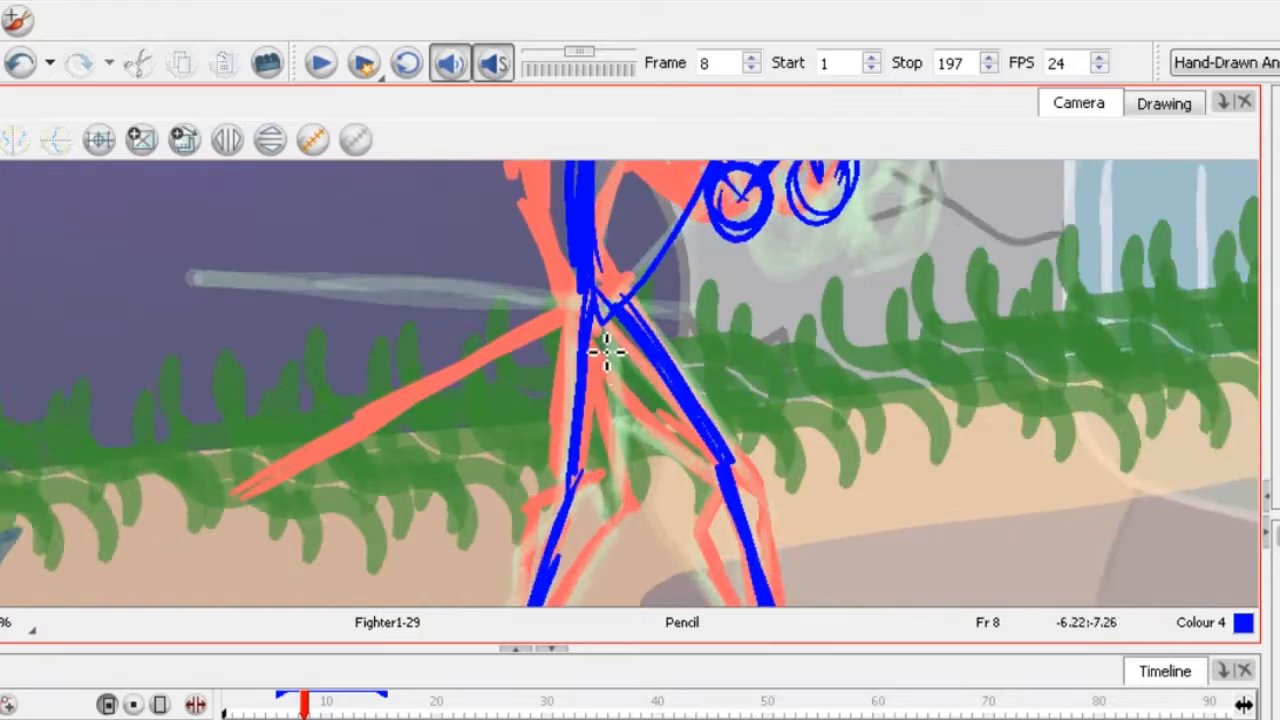
mouse_move(591, 300)
mouse_down()
mouse_move(648, 405)
mouse_move(768, 513)
mouse_up()
click(1277, 300)
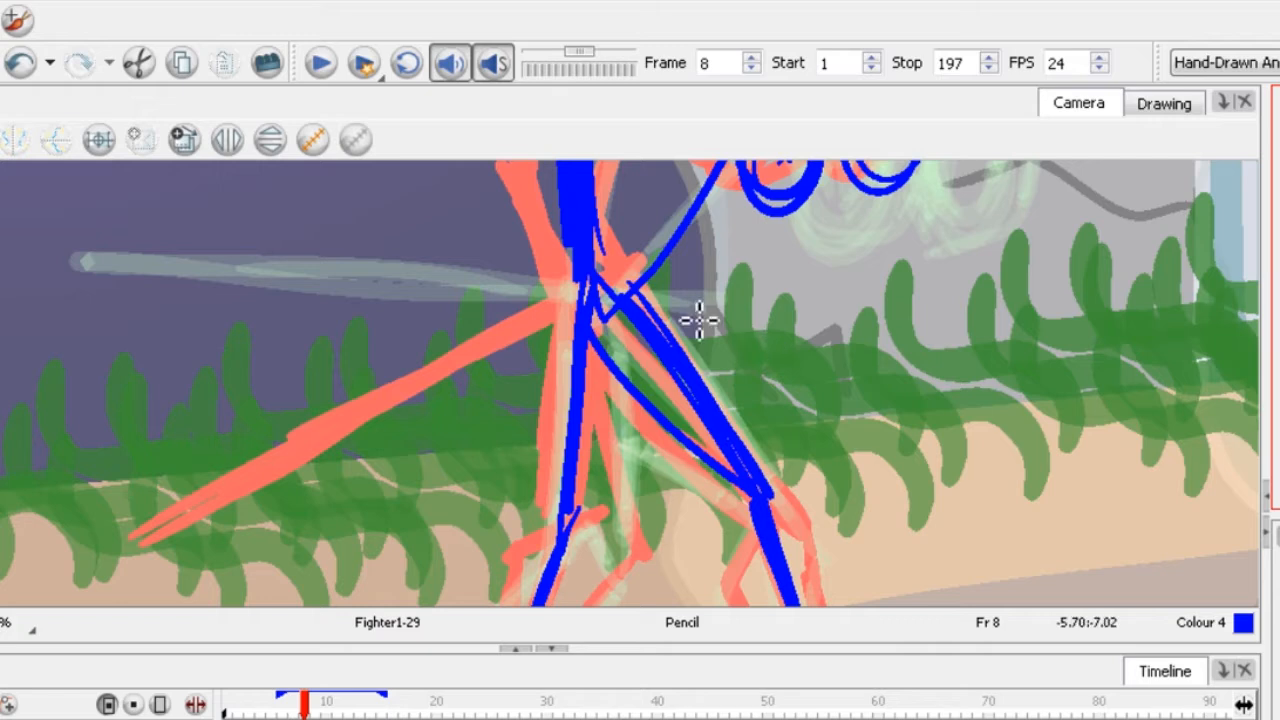
drag(663, 278, 767, 499)
Outline the front lower leg with calf and shin contours from the knee to the ankle.
scroll(686, 334, down, 3)
scroll(765, 494, up, 2)
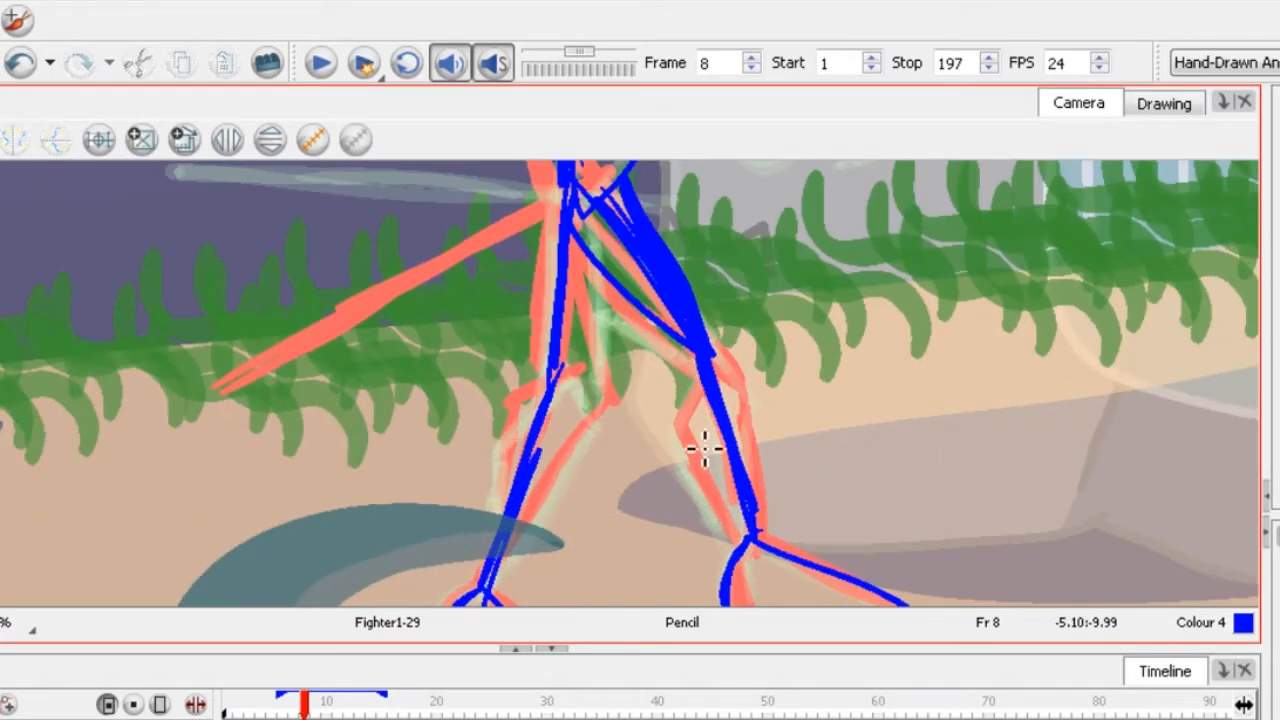
mouse_move(706, 360)
mouse_down()
mouse_move(683, 420)
mouse_move(761, 568)
mouse_move(749, 409)
mouse_move(757, 560)
mouse_up()
scroll(650, 385, down, 1)
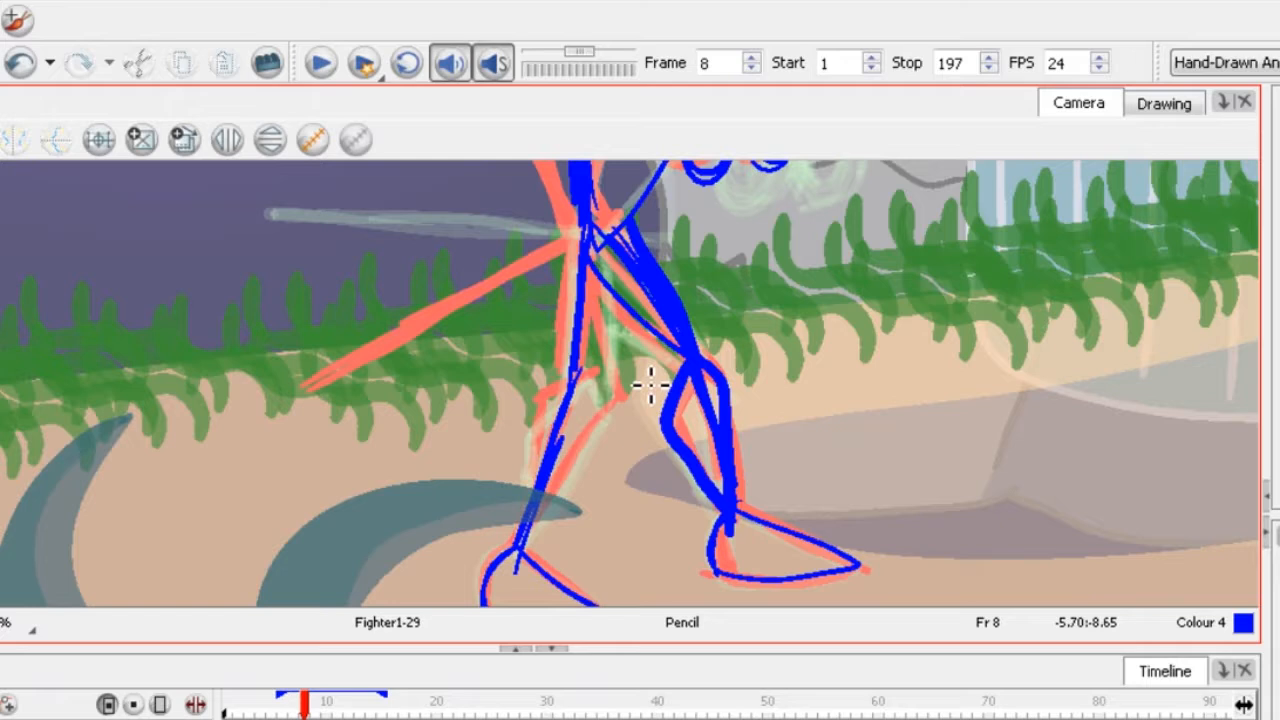
Outline the back leg's thigh and calf from the hip down to the ankle.
scroll(650, 385, up, 1)
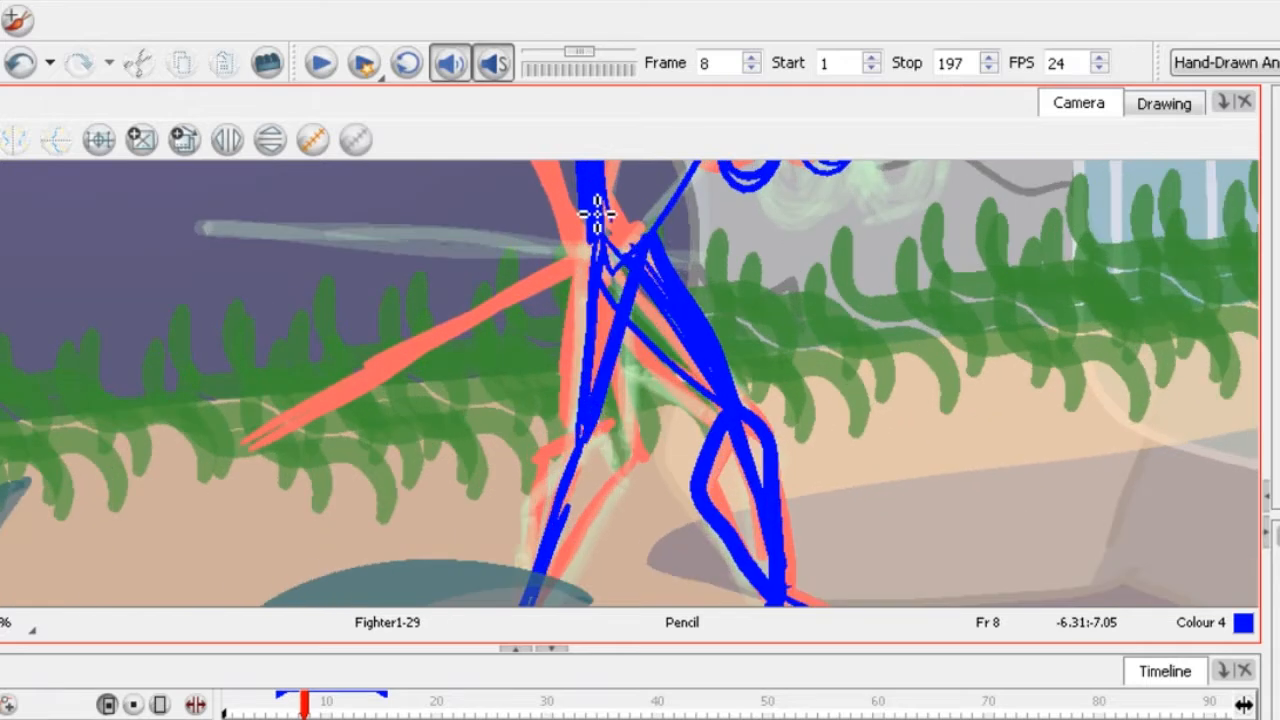
mouse_move(597, 213)
mouse_down()
mouse_move(580, 443)
mouse_move(570, 274)
mouse_up()
scroll(580, 443, down, 3)
scroll(577, 275, up, 3)
scroll(543, 434, down, 4)
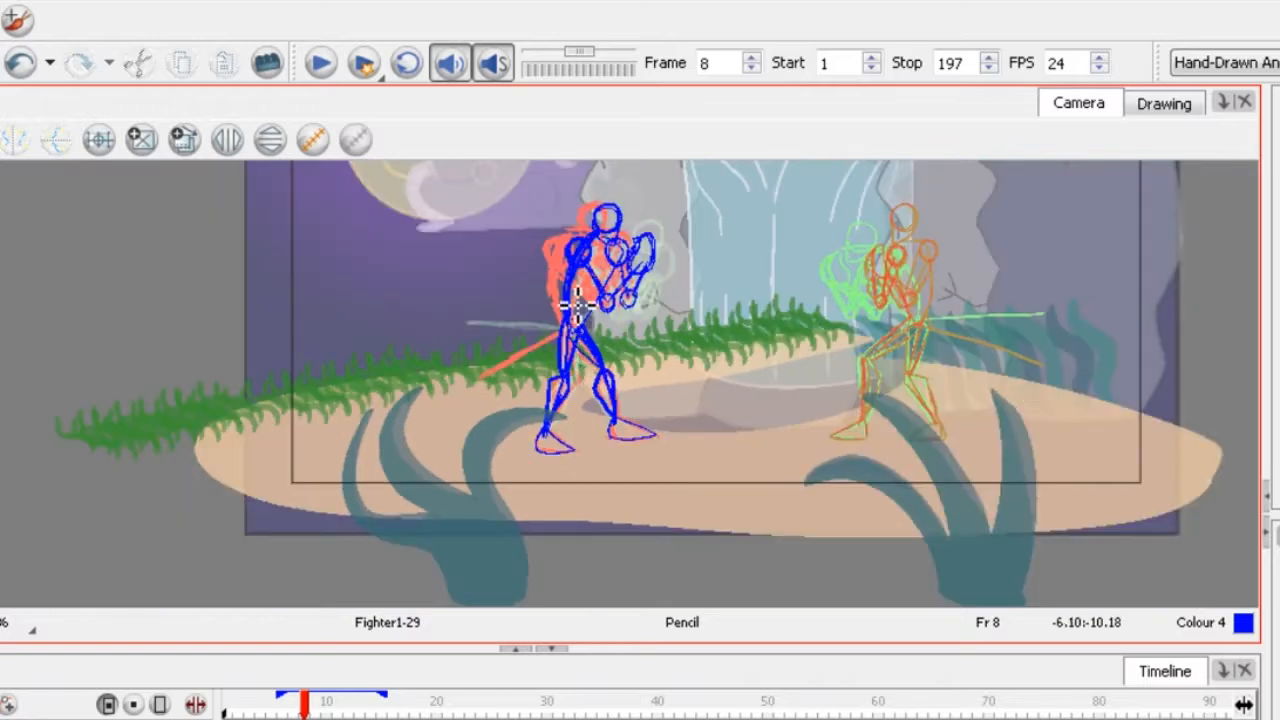
Draw the long line trailing behind the fighter's waist, slightly above its onion-skinned position in the previous pose.
scroll(561, 357, up, 3)
mouse_move(608, 388)
mouse_down()
mouse_move(317, 500)
mouse_move(270, 532)
mouse_up()
scroll(640, 318, down, 4)
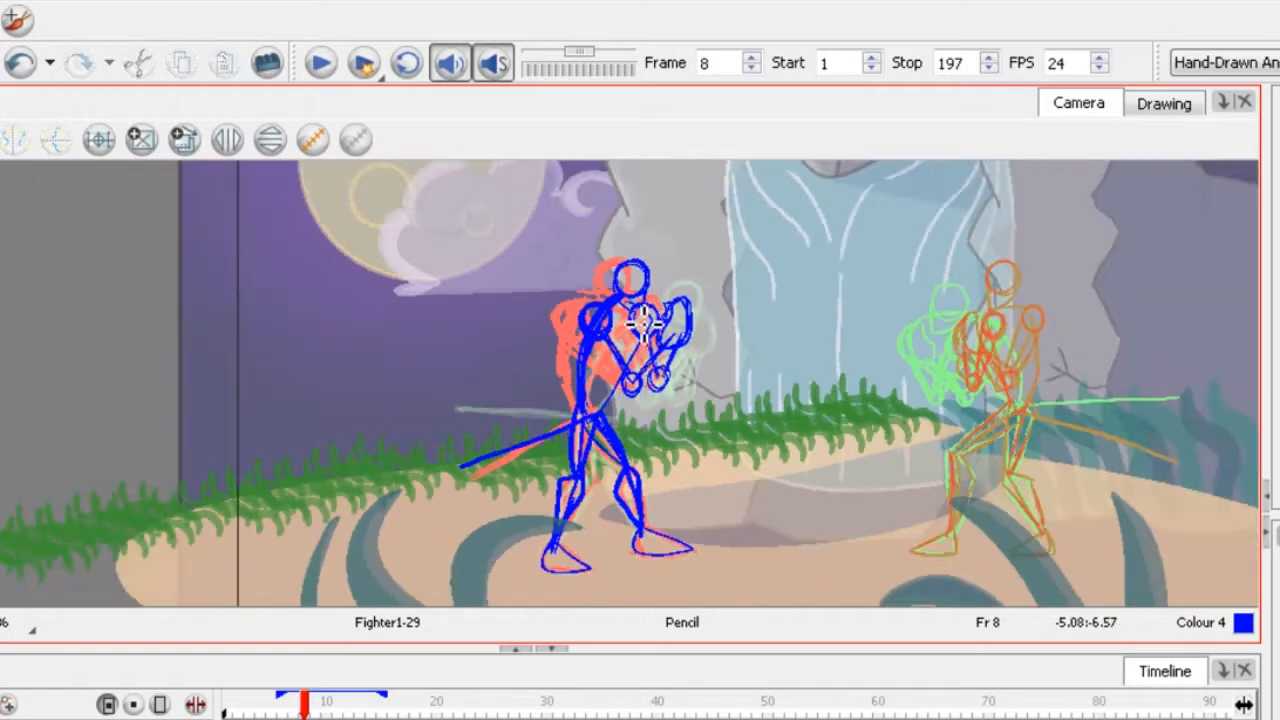
scroll(640, 269, up, 2)
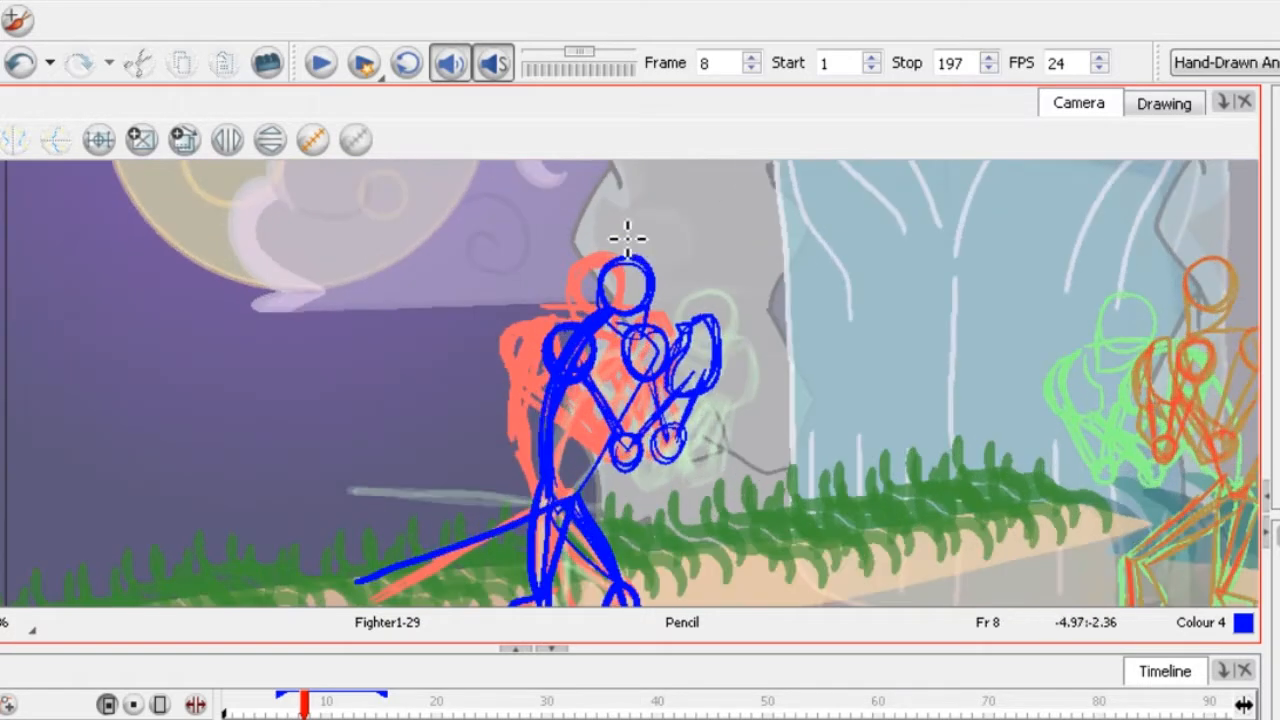
scroll(608, 227, down, 2)
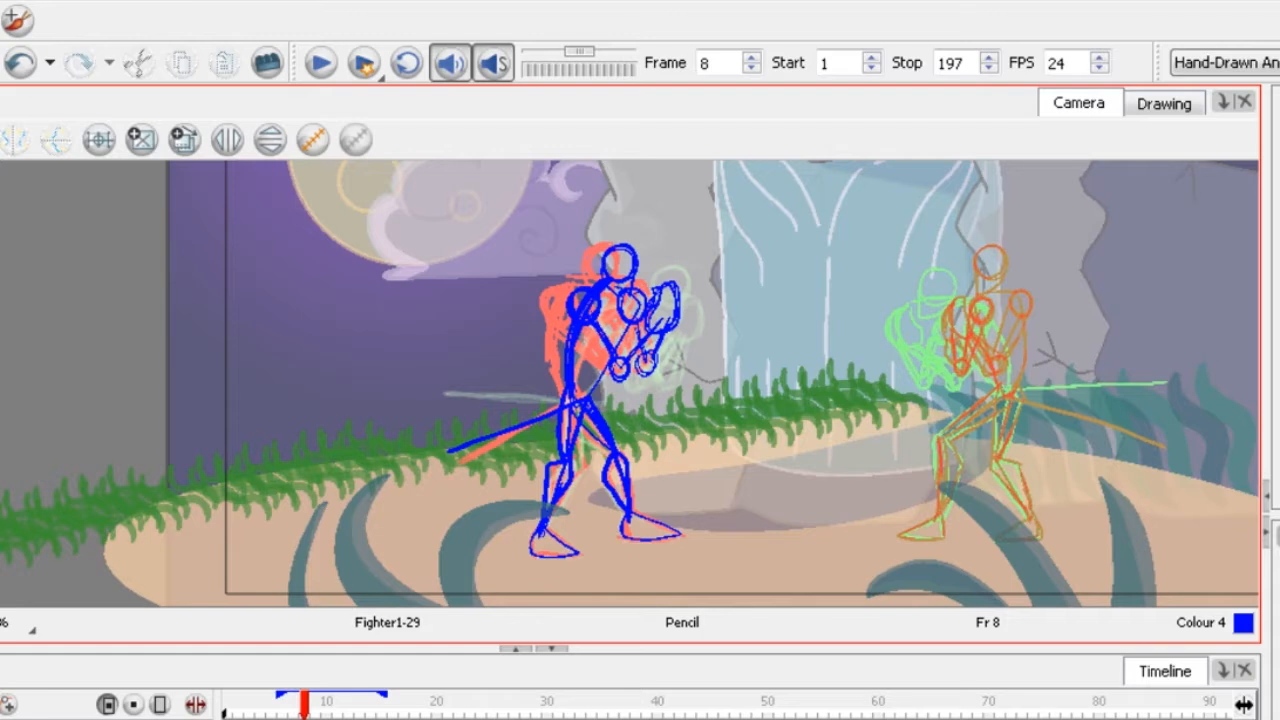
On frame 10, sketch the first fighter's head circle and jaw between the onion-skinned poses.
click(327, 717)
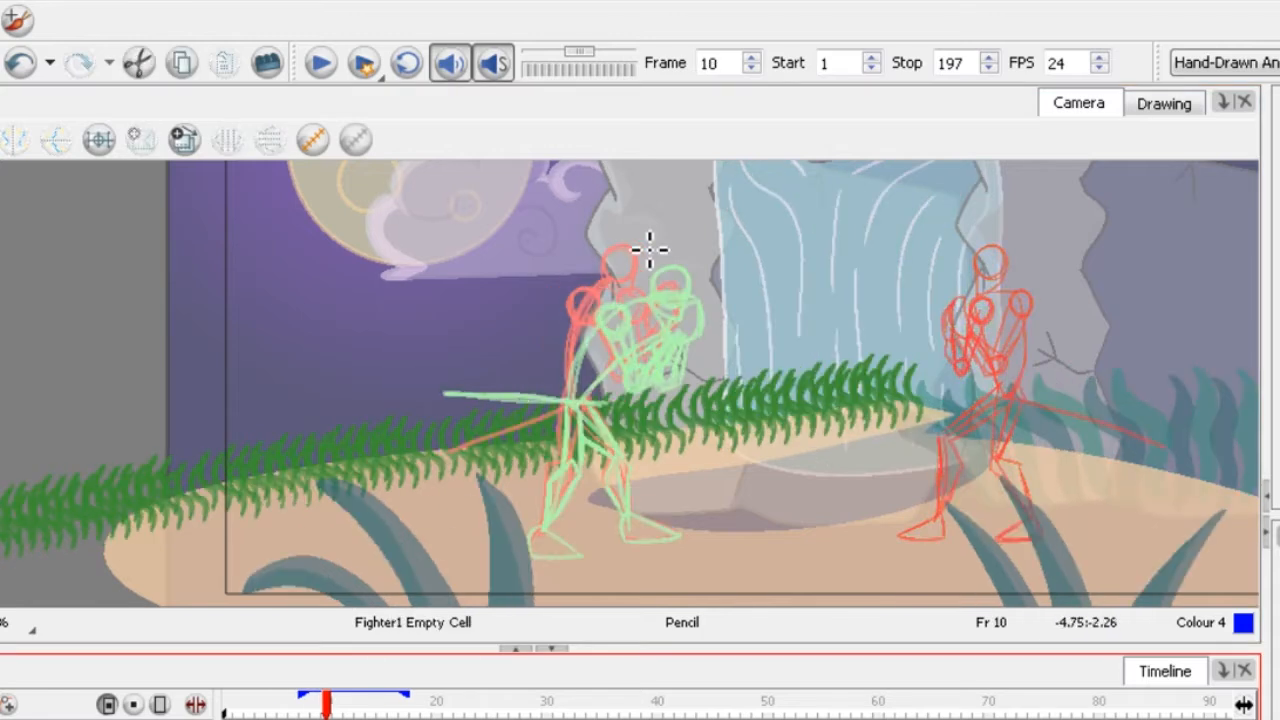
scroll(650, 248, up, 3)
drag(598, 243, 645, 255)
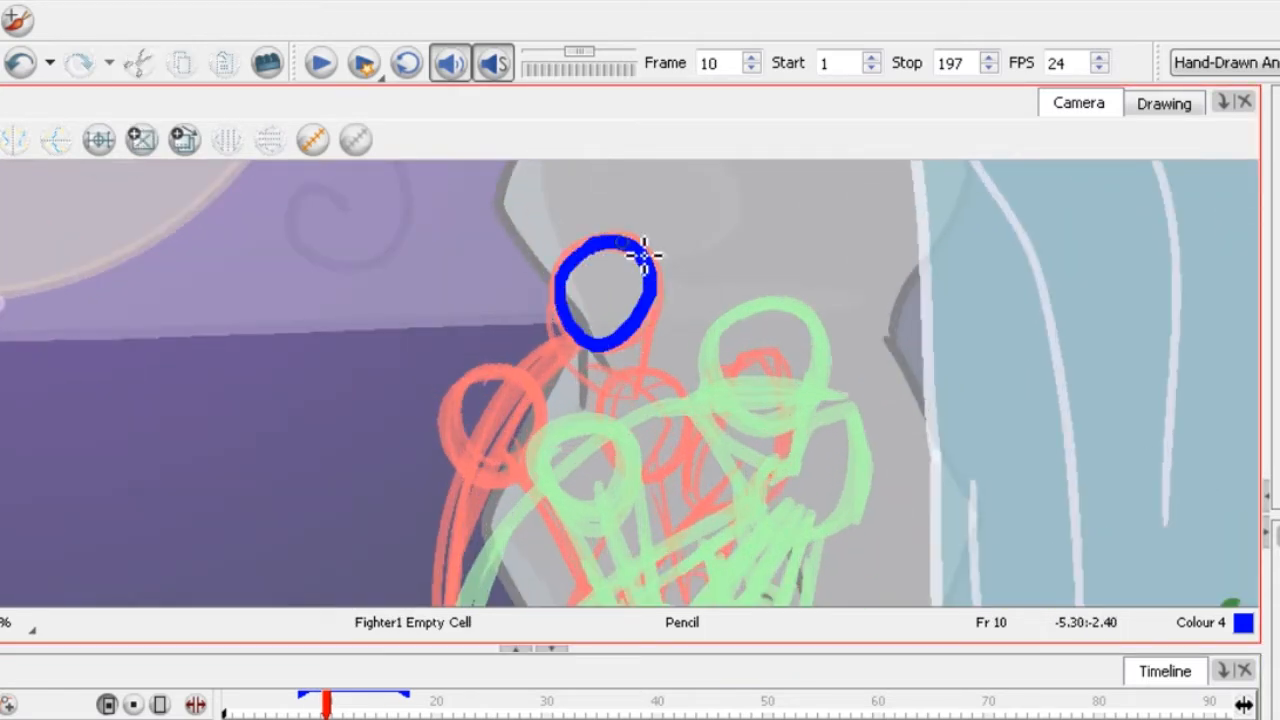
mouse_move(557, 317)
mouse_down()
mouse_move(637, 400)
mouse_move(636, 318)
mouse_up()
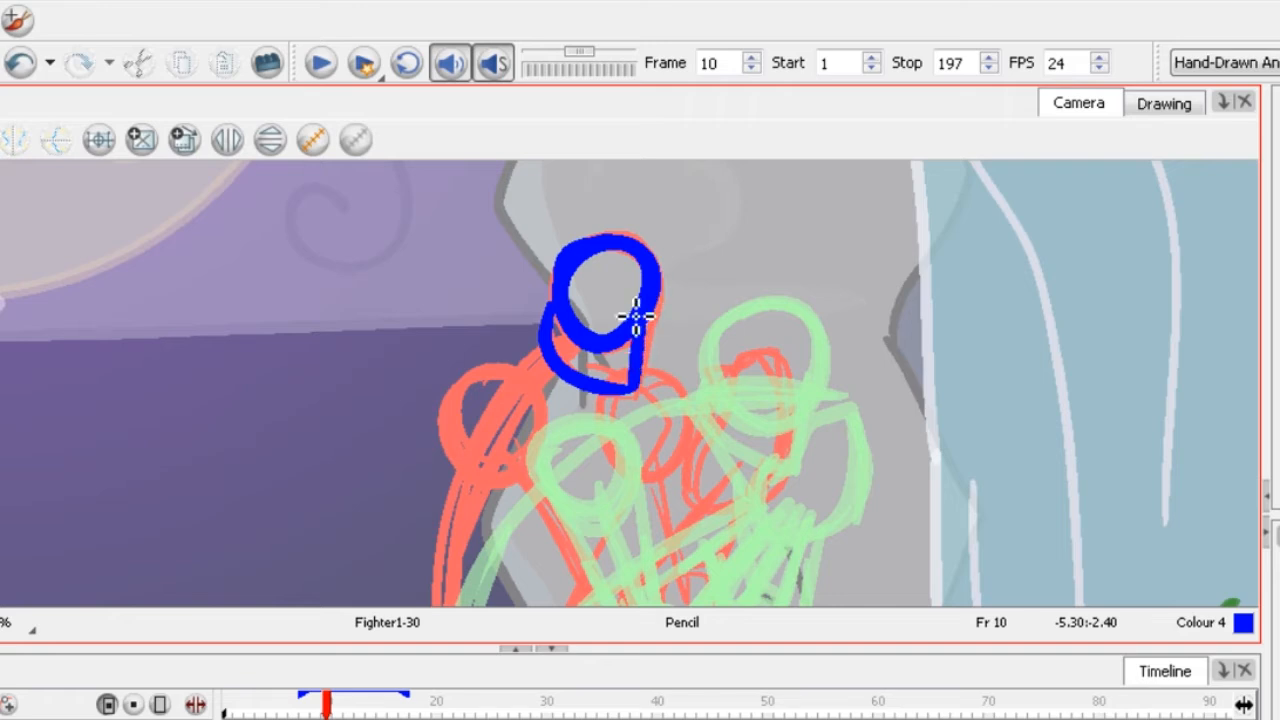
Draw the fighter's torso from the neck to the waist with a circle for each shoulder.
scroll(636, 318, down, 3)
scroll(594, 380, up, 1)
mouse_move(650, 245)
mouse_down()
mouse_move(677, 316)
mouse_move(589, 470)
mouse_move(560, 495)
mouse_move(545, 430)
mouse_move(555, 352)
mouse_move(596, 257)
mouse_move(637, 241)
mouse_move(532, 297)
mouse_move(582, 334)
mouse_move(607, 250)
mouse_up()
scroll(600, 242, up, 1)
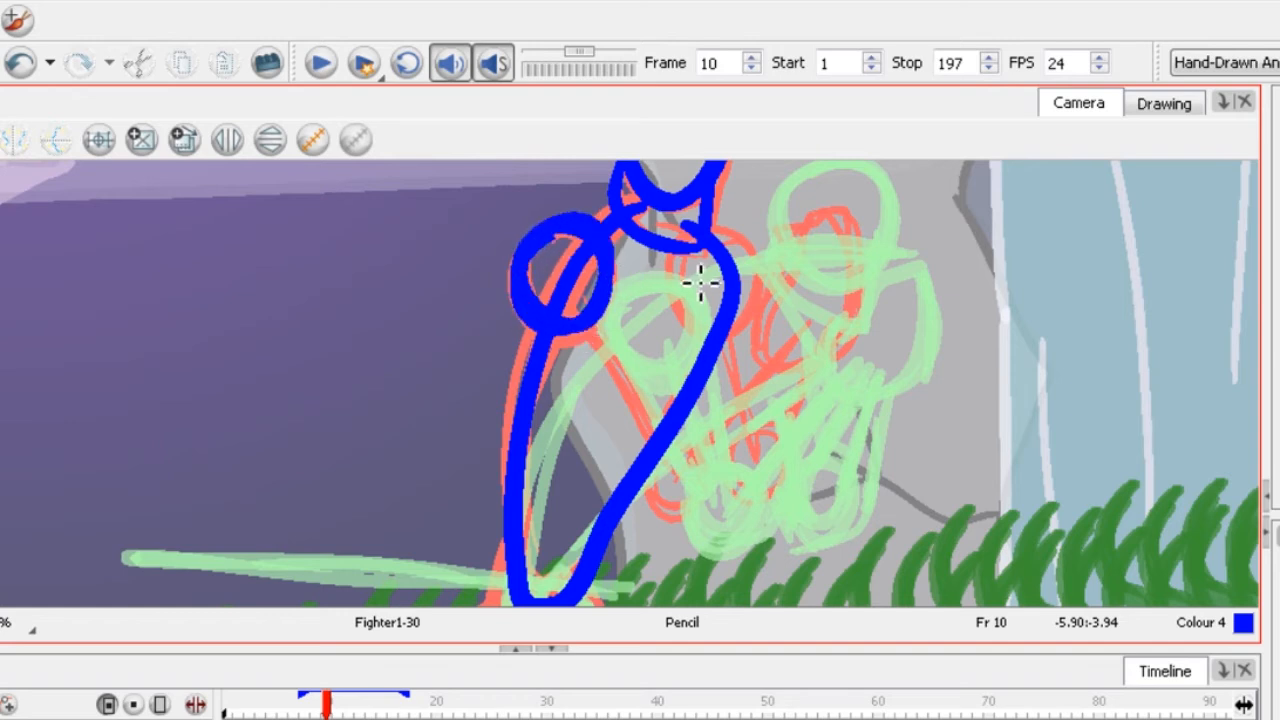
mouse_move(705, 255)
mouse_down()
mouse_move(743, 257)
mouse_move(694, 283)
mouse_up()
scroll(694, 283, down, 1)
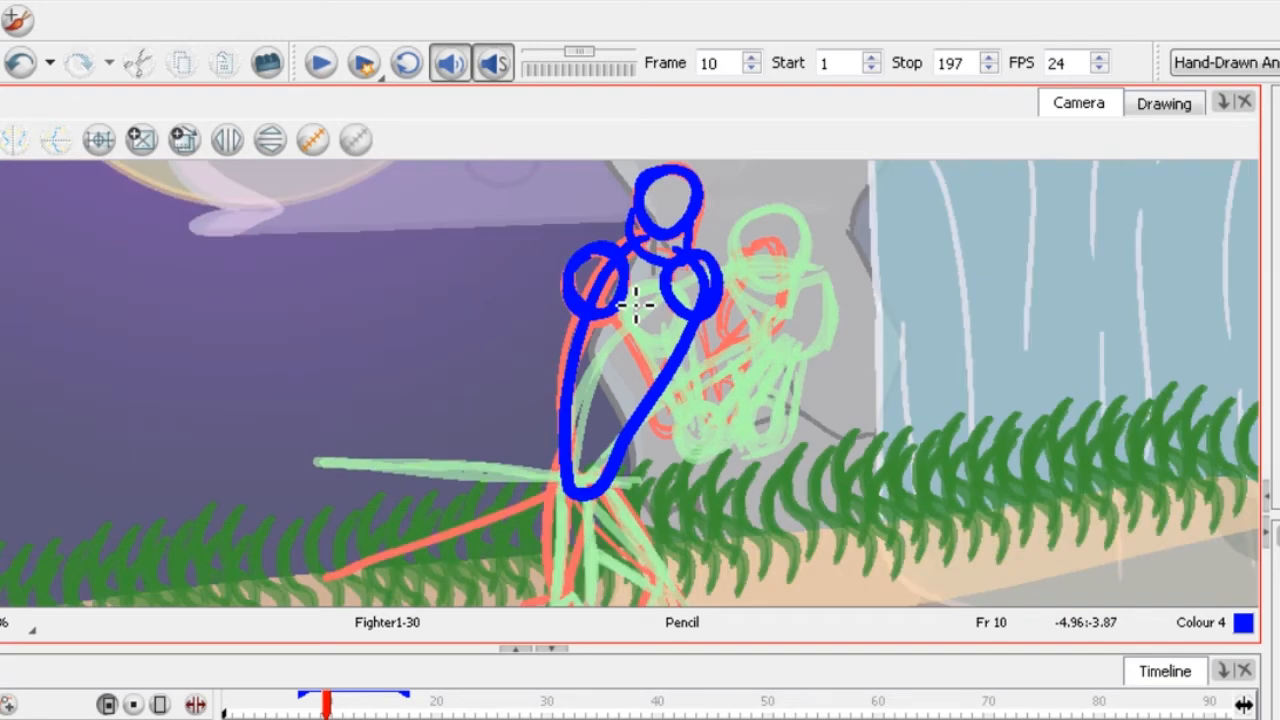
Select the head, shoulder and torso strokes and rotate them forward toward the next onion-skinned pose.
key(alt+s)
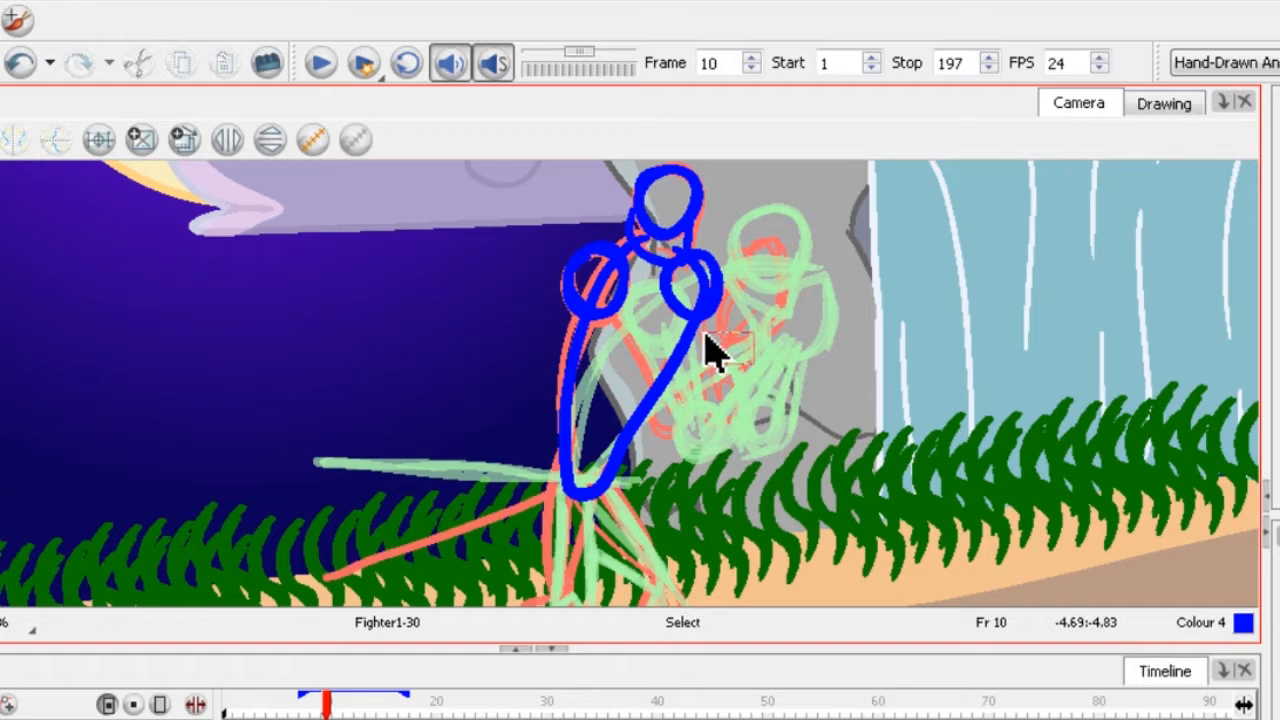
drag(750, 364, 517, 191)
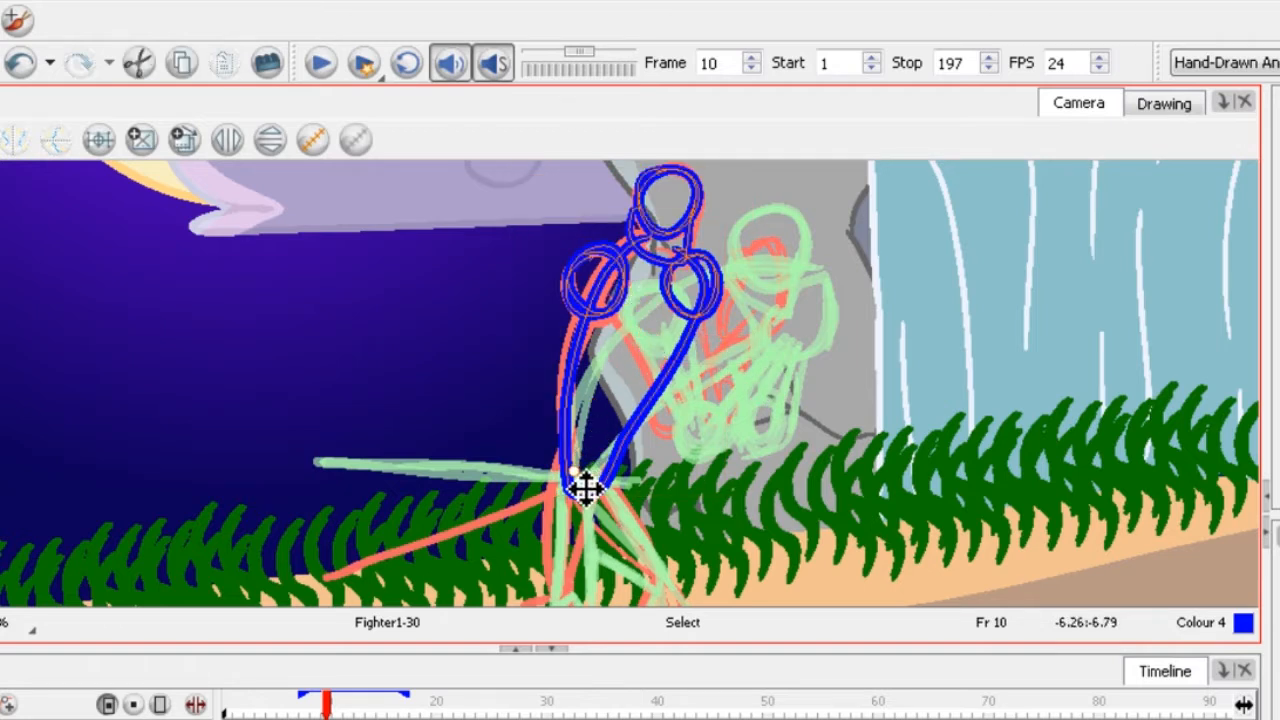
scroll(585, 485, down, 1)
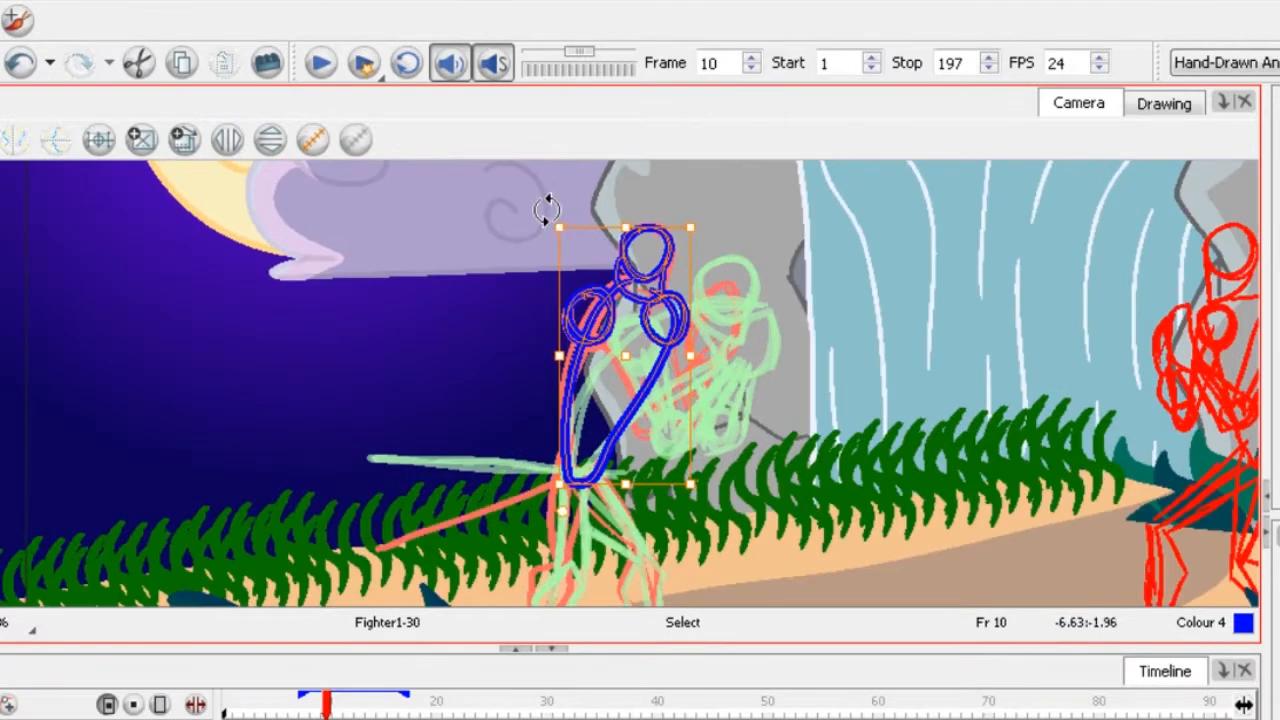
drag(546, 210, 586, 204)
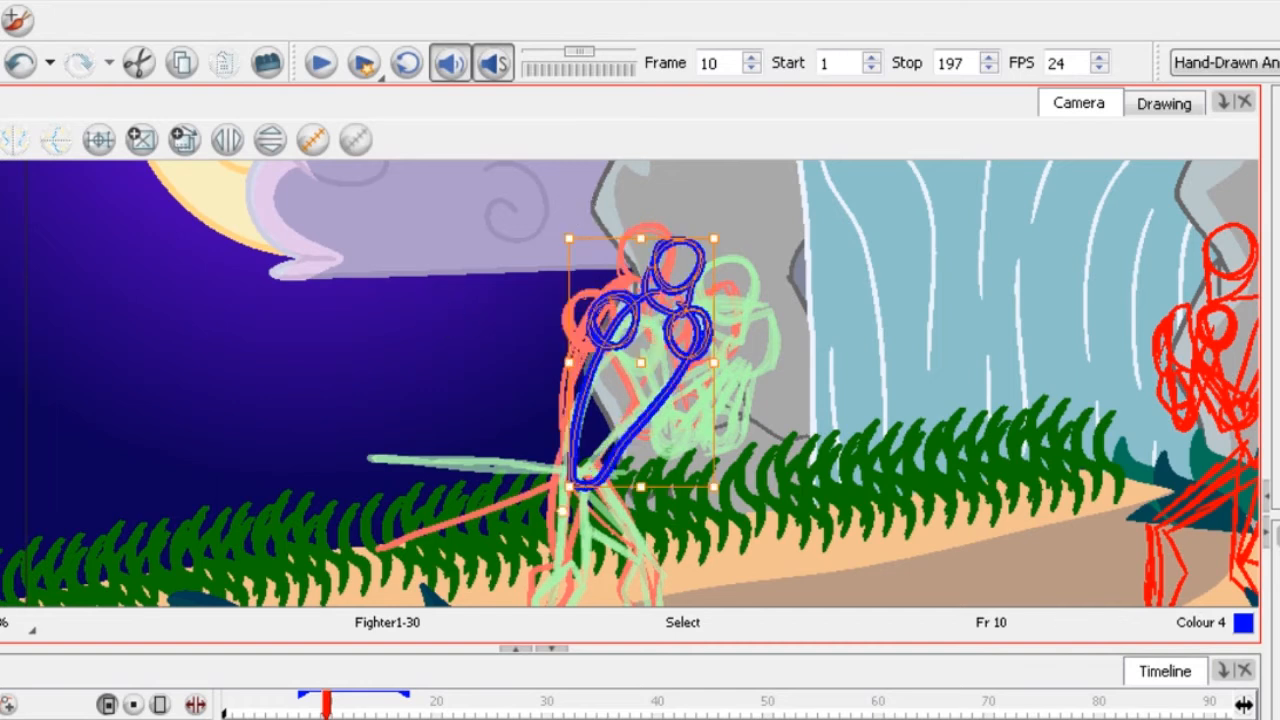
Draw both arms with the Pencil, with upper arms from the shoulders, elbow circles and raised forearms.
key(alt+/)
scroll(640, 360, up, 2)
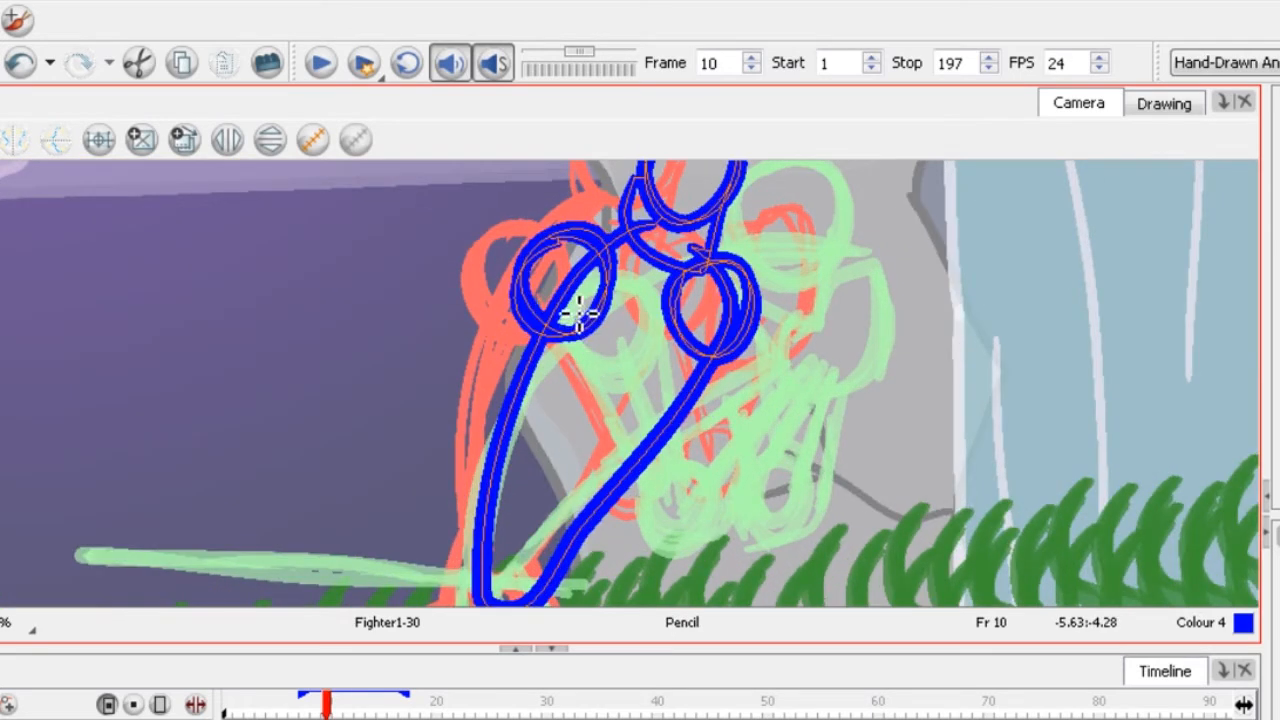
mouse_move(560, 300)
mouse_down()
mouse_move(645, 478)
mouse_move(743, 400)
mouse_move(790, 335)
mouse_up()
mouse_move(652, 462)
mouse_down()
mouse_move(677, 486)
mouse_move(688, 456)
mouse_up()
mouse_move(716, 328)
mouse_down()
mouse_move(748, 510)
mouse_move(770, 518)
mouse_move(758, 468)
mouse_move(780, 463)
mouse_move(768, 493)
mouse_move(820, 360)
mouse_up()
scroll(814, 314, down, 1)
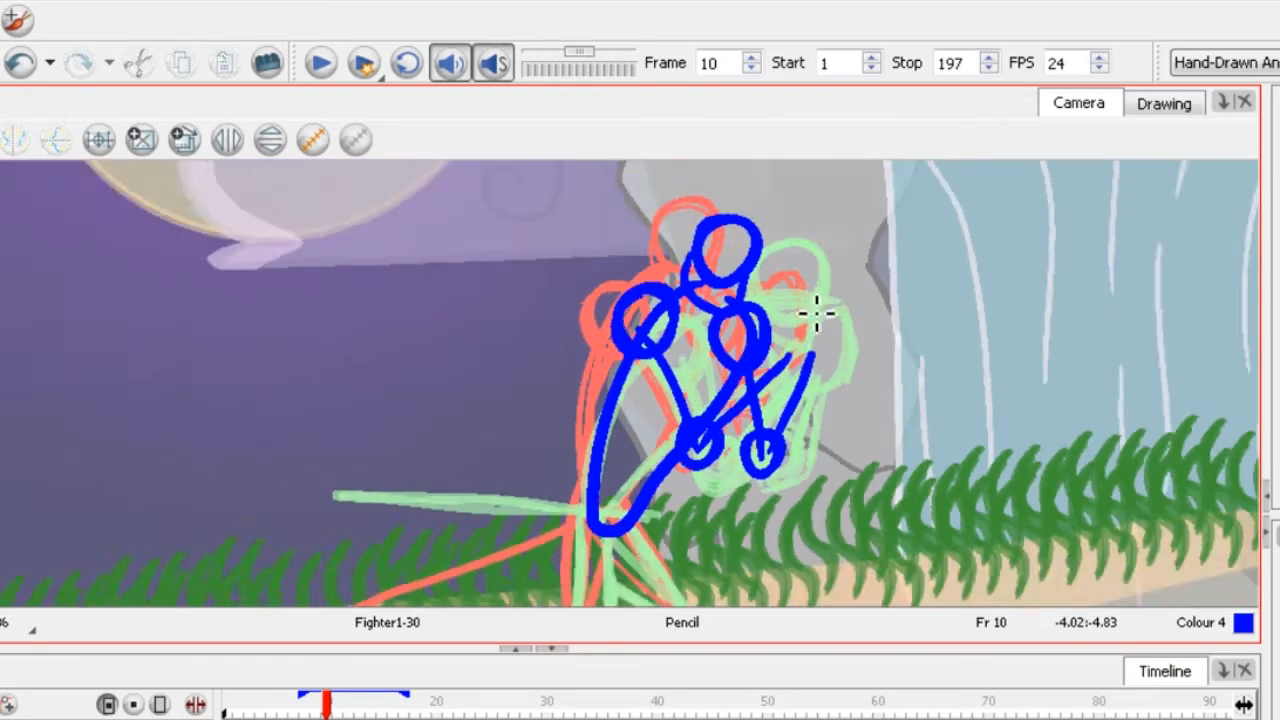
Outline the fighter's raised fists at the ends of the forearms.
scroll(805, 425, up, 3)
mouse_move(805, 425)
mouse_down()
mouse_move(740, 383)
mouse_move(752, 313)
mouse_move(779, 318)
mouse_move(768, 350)
mouse_move(808, 242)
mouse_move(854, 235)
mouse_move(871, 356)
mouse_move(797, 443)
mouse_move(907, 383)
mouse_move(893, 292)
mouse_move(850, 240)
mouse_up()
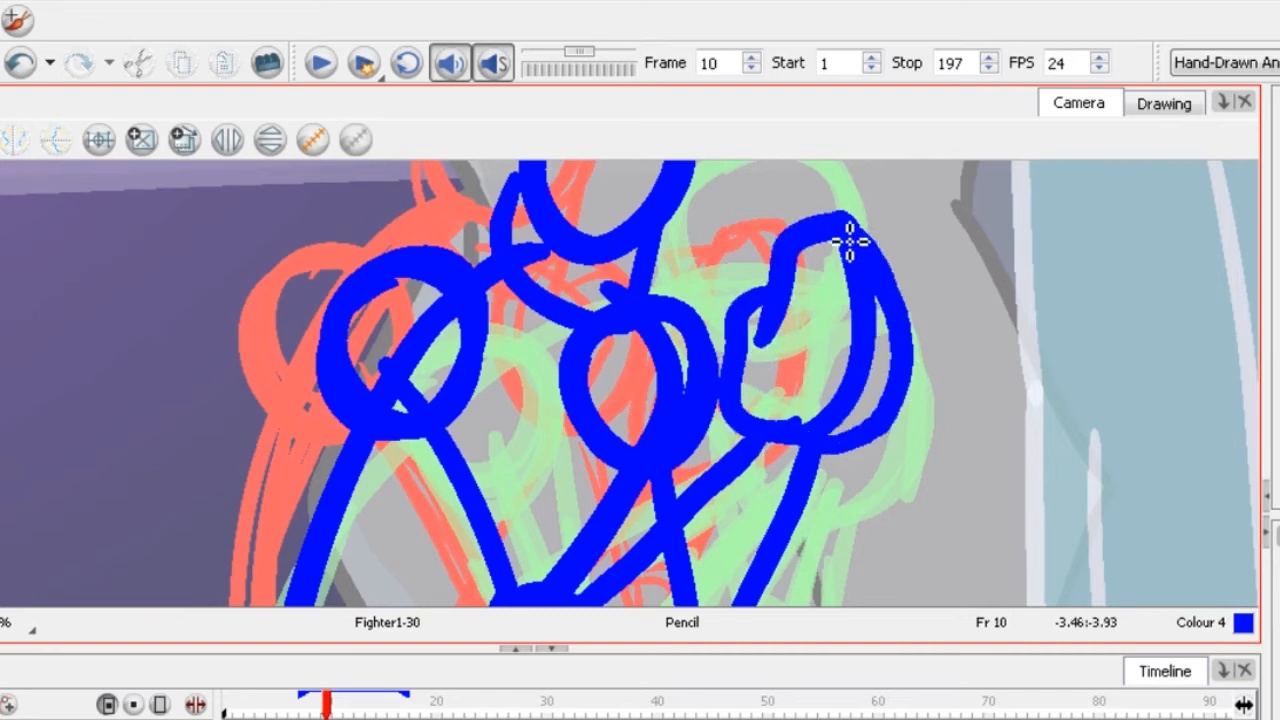
scroll(723, 250, down, 3)
scroll(723, 245, down, 2)
Draw the fighter's rear leg from the waist through the knee to the ankle and add its foot.
scroll(648, 340, up, 4)
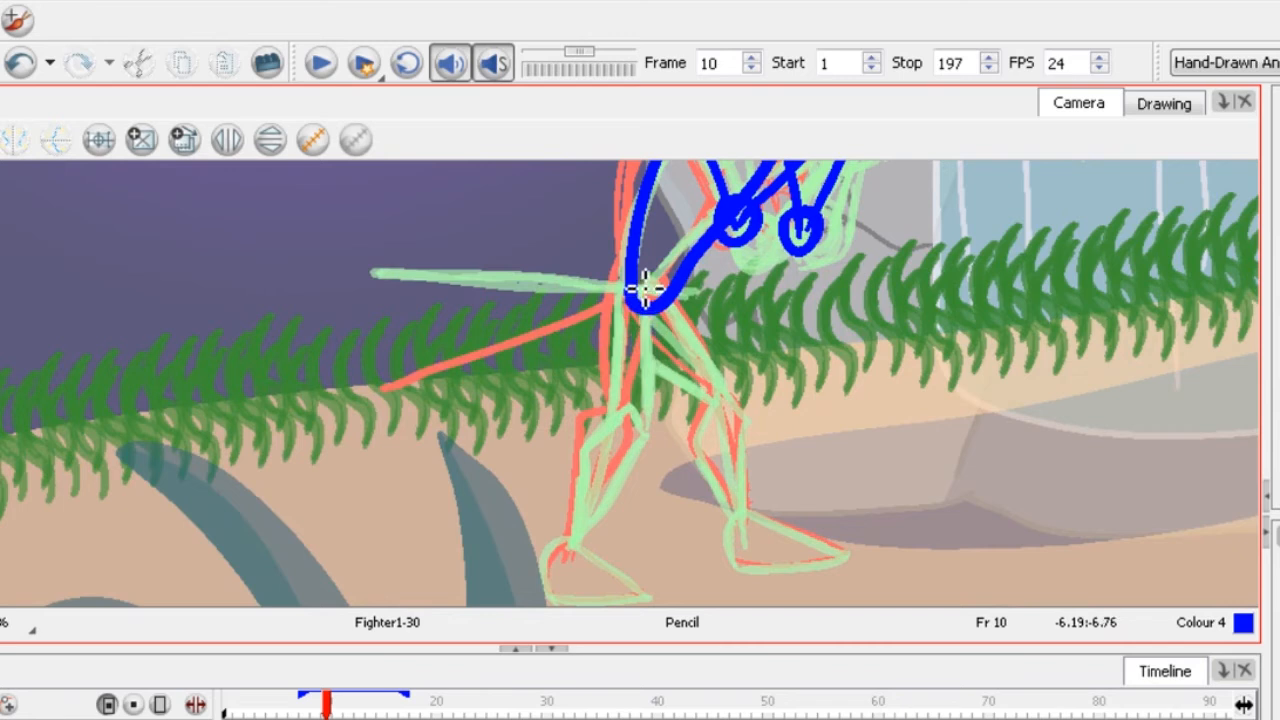
mouse_move(645, 288)
mouse_down()
mouse_move(631, 399)
mouse_move(580, 527)
mouse_move(587, 481)
mouse_move(676, 541)
mouse_move(588, 542)
mouse_move(550, 508)
mouse_move(573, 463)
mouse_up()
scroll(600, 472, down, 2)
scroll(580, 484, up, 2)
scroll(608, 448, down, 2)
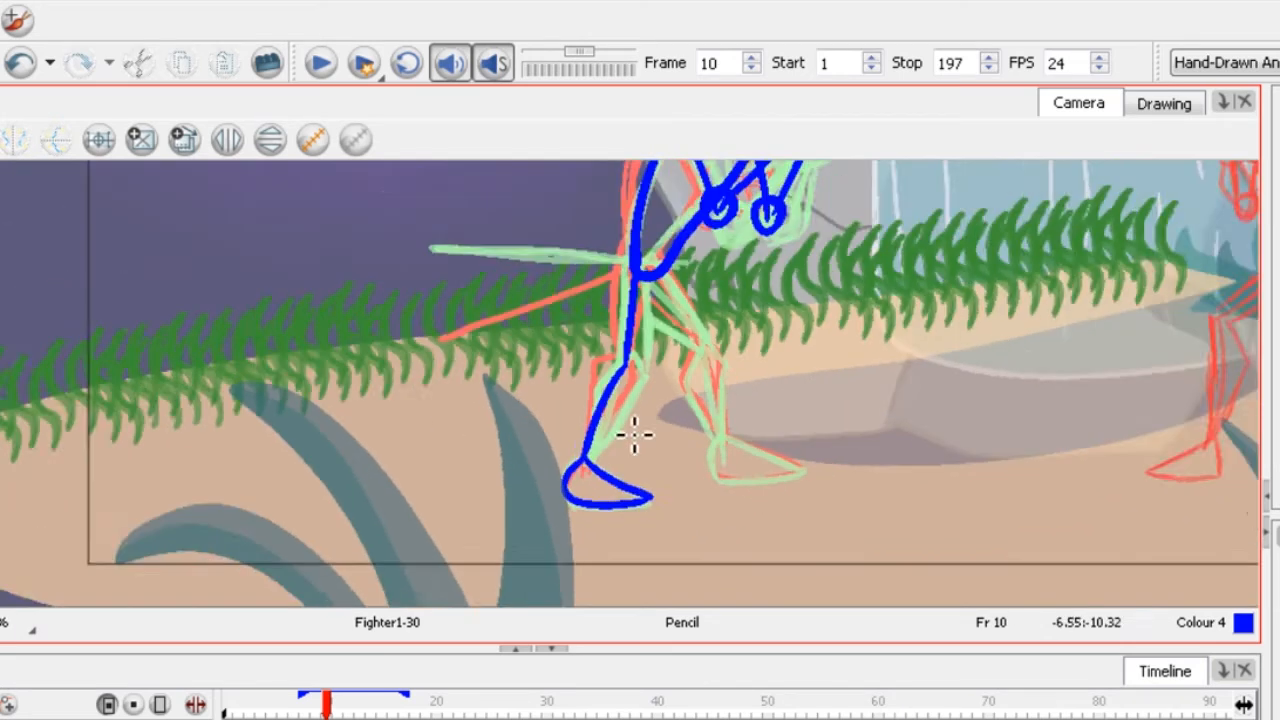
Draw the fighter's leading leg from the waist through the knee to the ankle and add its foot.
scroll(644, 293, up, 3)
drag(636, 278, 736, 425)
scroll(662, 280, down, 2)
scroll(706, 382, up, 2)
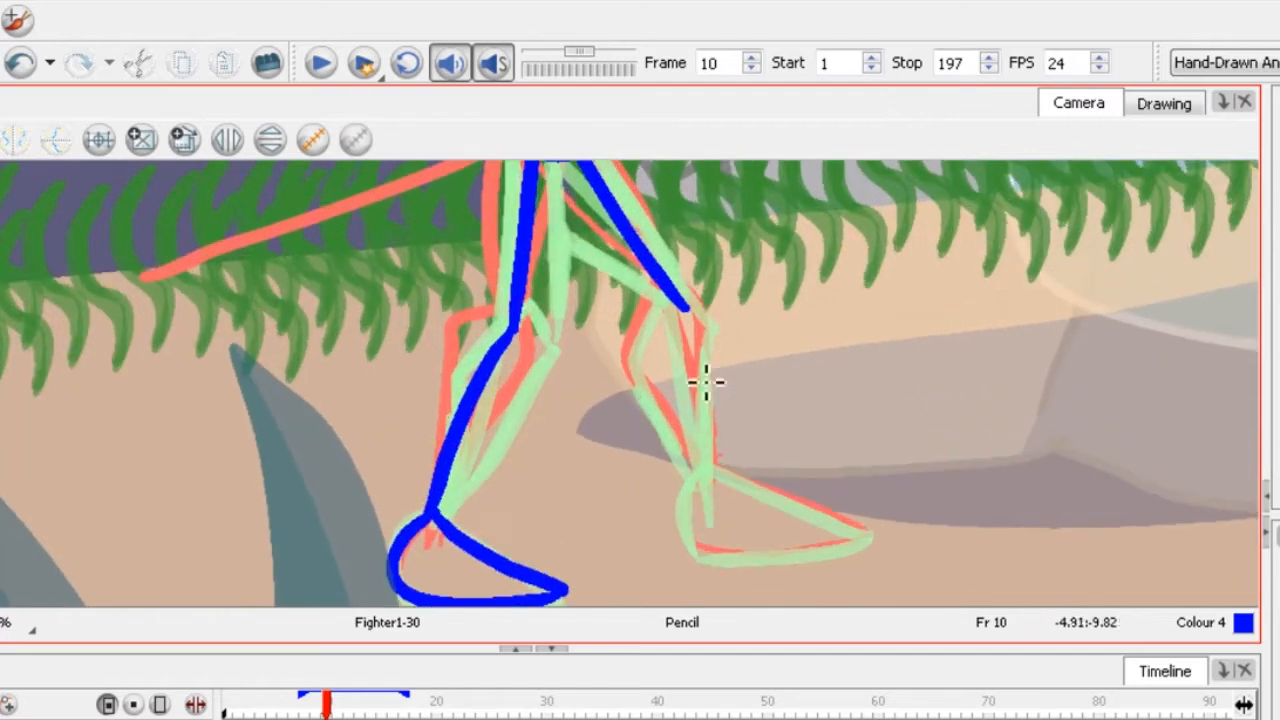
mouse_move(690, 312)
mouse_down()
mouse_move(711, 473)
mouse_move(884, 545)
mouse_move(733, 562)
mouse_move(714, 480)
mouse_up()
scroll(737, 509, down, 2)
scroll(634, 343, up, 3)
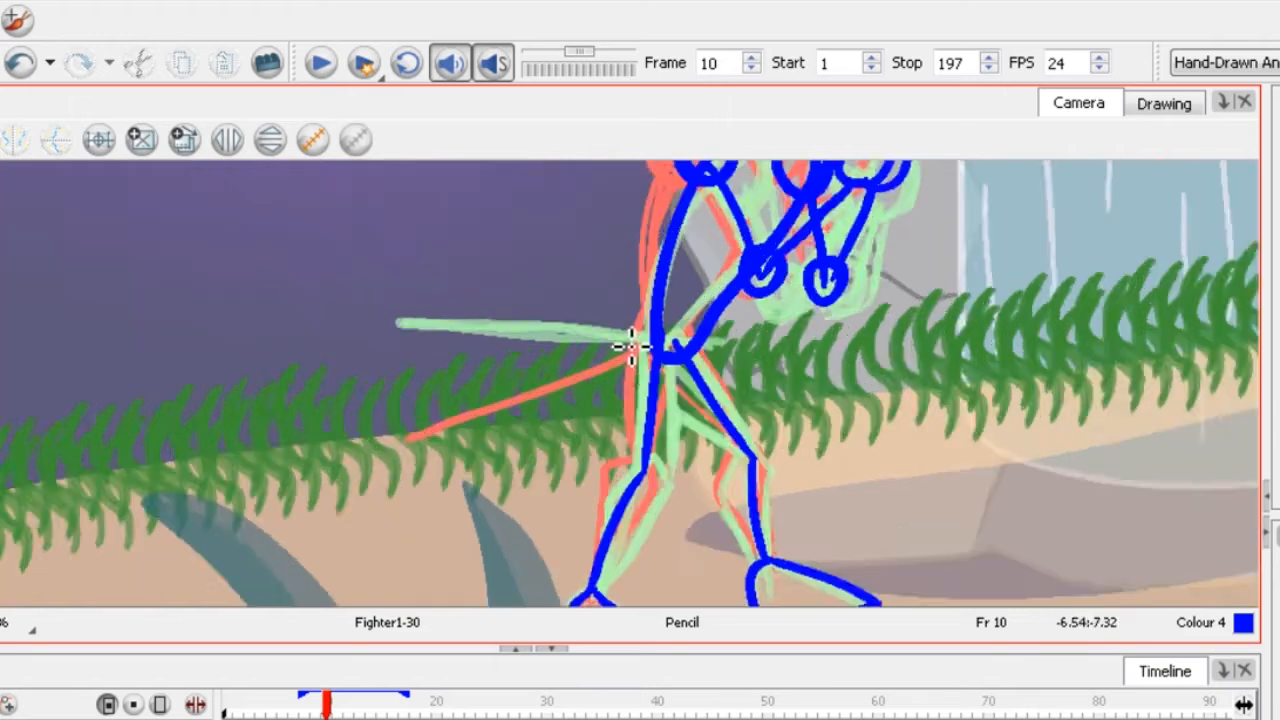
Draw the waistline and the long line trailing behind it, slightly above its position in the previous pose.
drag(720, 350, 615, 370)
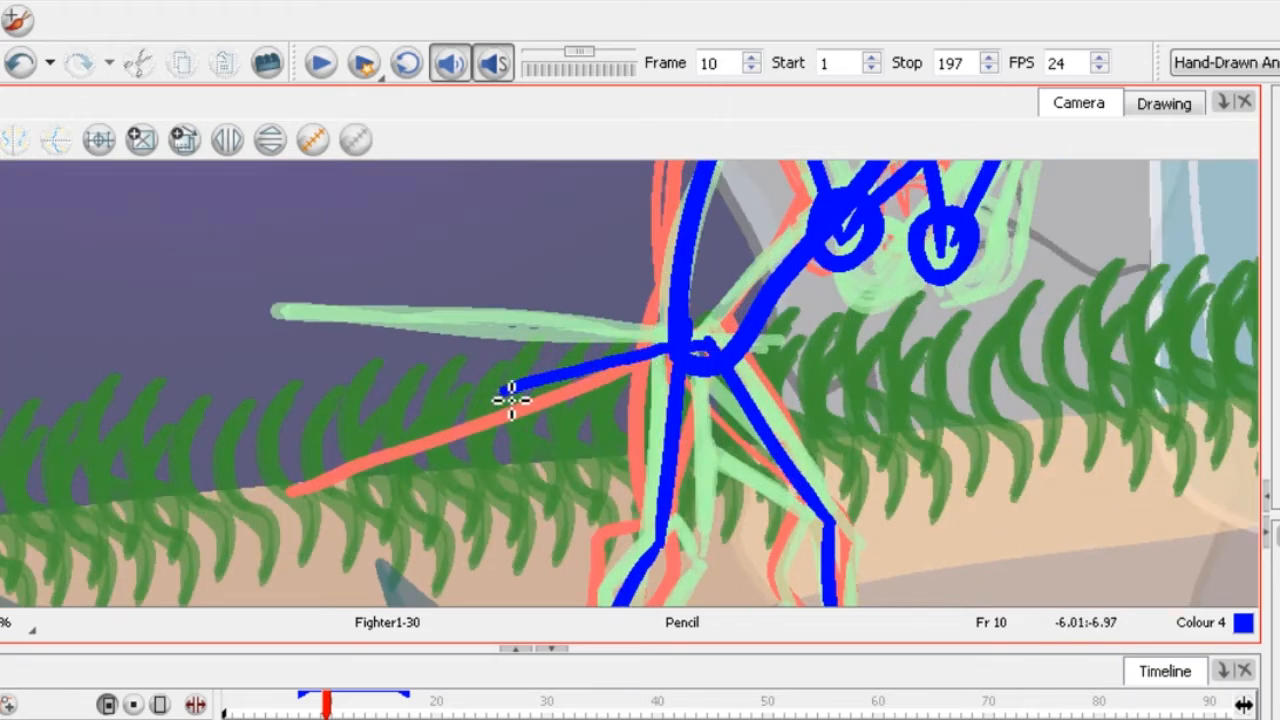
drag(510, 400, 294, 451)
scroll(505, 402, down, 3)
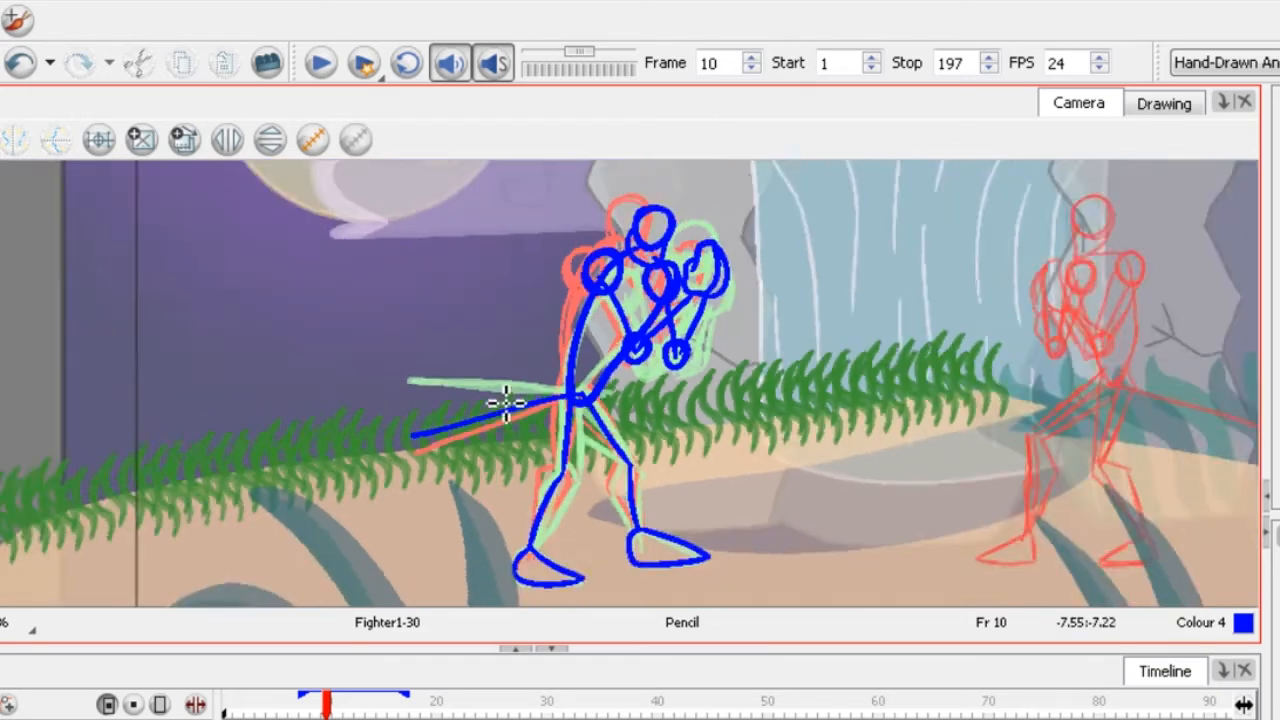
drag(546, 326, 525, 357)
Advance to frame 12 and sketch the fighter's head circle and jaw over the previous pose.
key(period)
key(period)
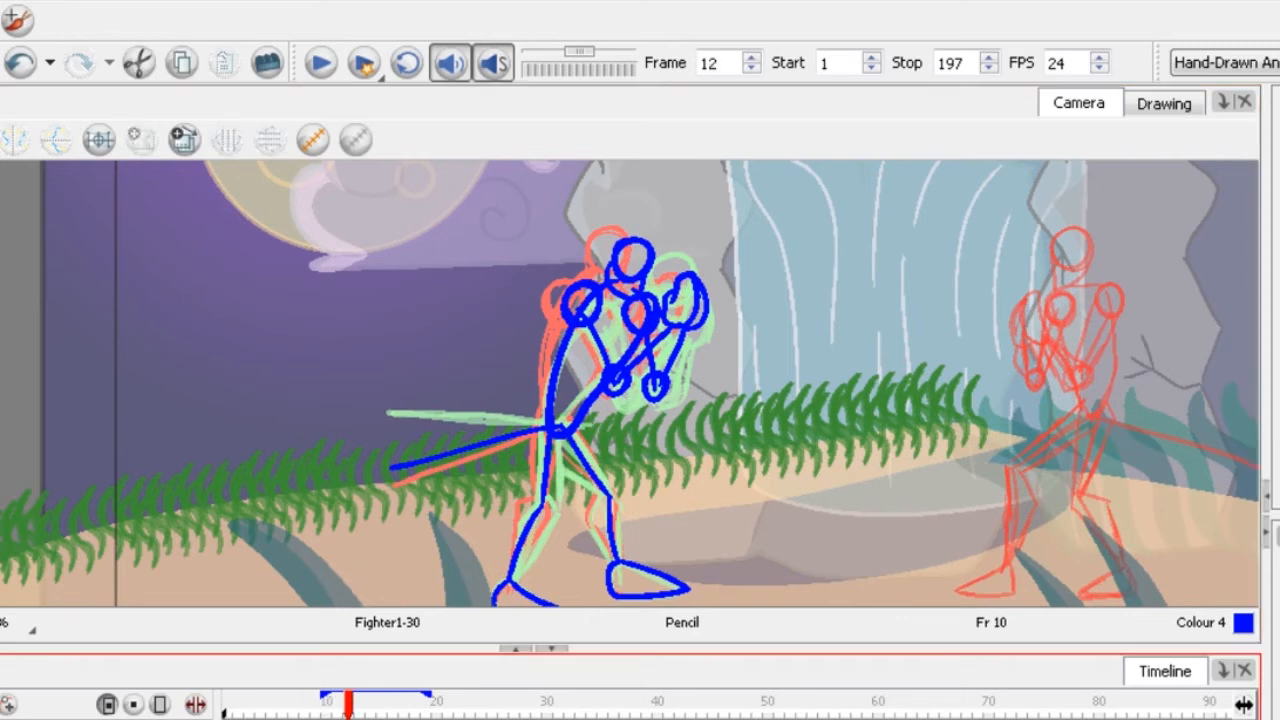
scroll(620, 280, up, 3)
mouse_move(664, 206)
mouse_down()
mouse_move(714, 223)
mouse_move(697, 263)
mouse_move(606, 251)
mouse_move(635, 328)
mouse_move(709, 260)
mouse_up()
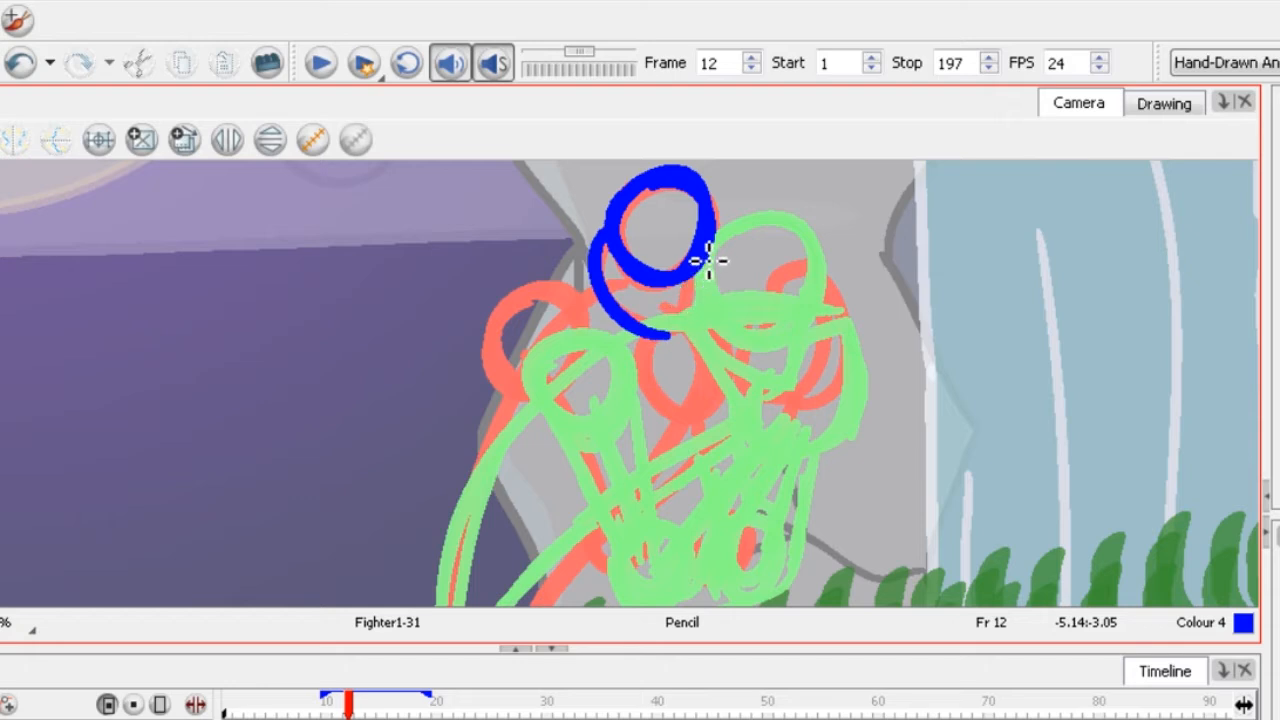
Select the new head strokes and move them forward and slightly down toward the next pose.
scroll(689, 218, down, 2)
key(alt+s)
scroll(740, 274, up, 2)
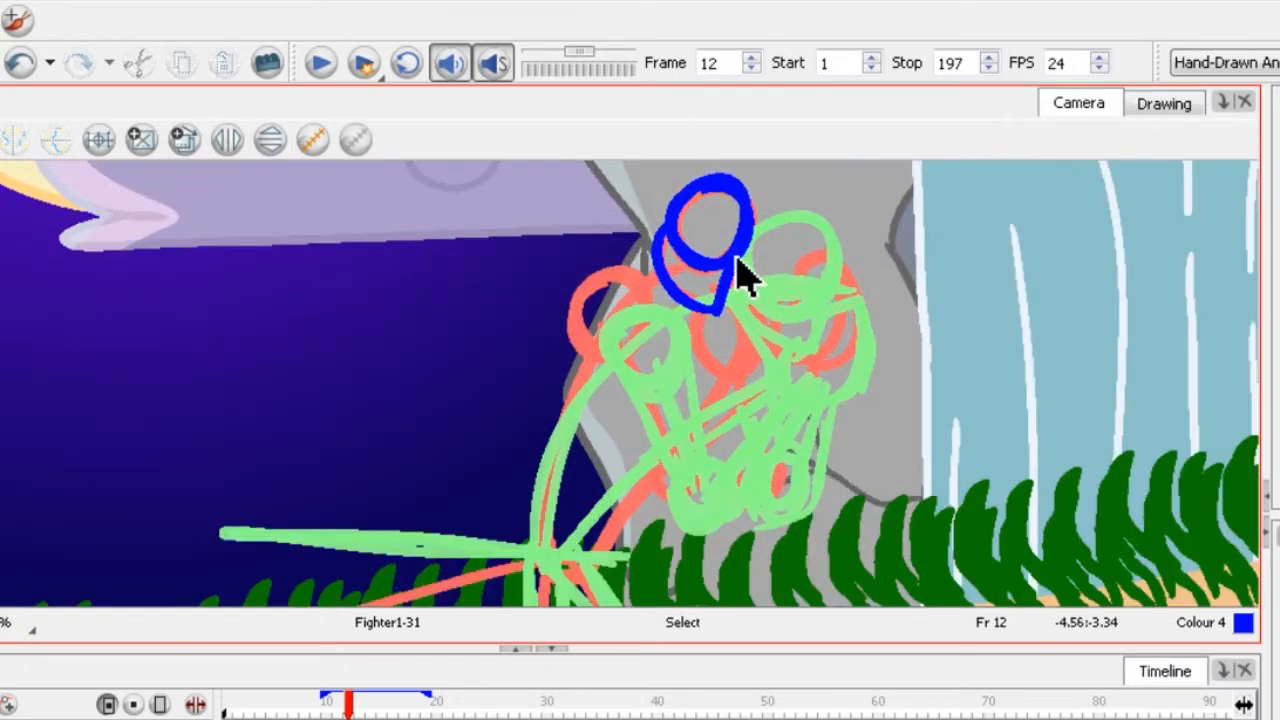
click(697, 265)
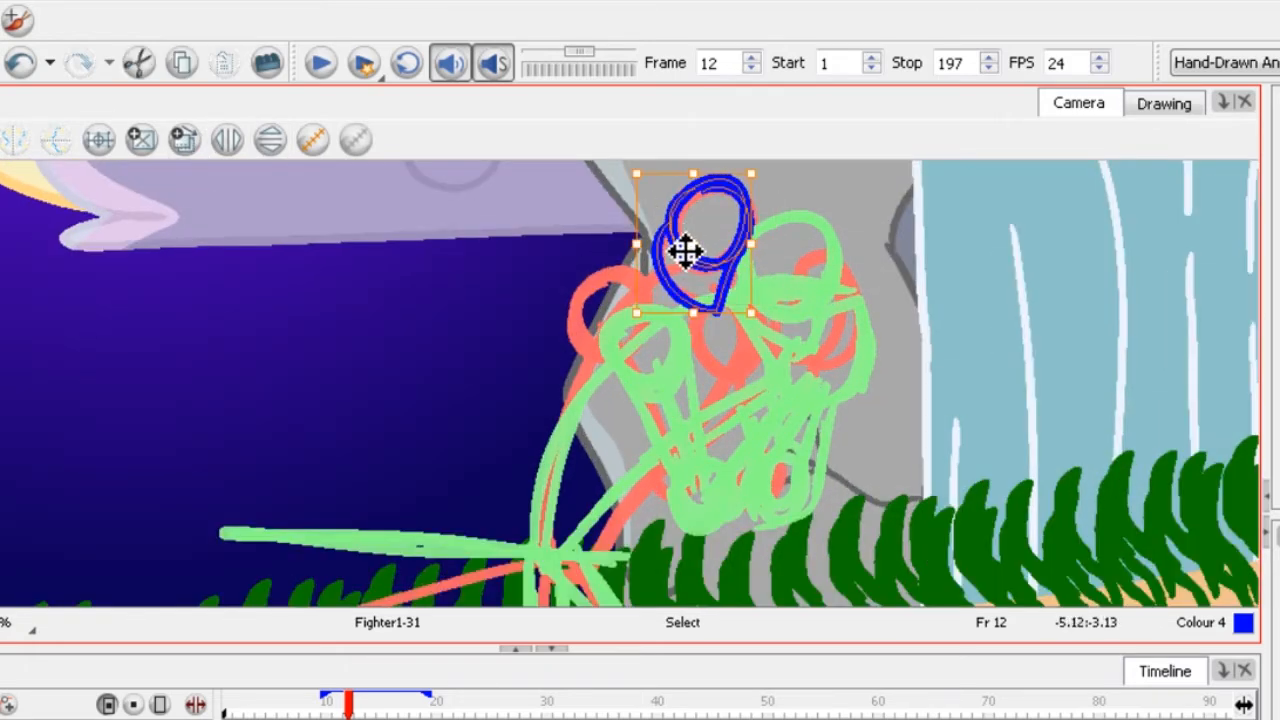
drag(683, 251, 722, 262)
scroll(735, 263, down, 2)
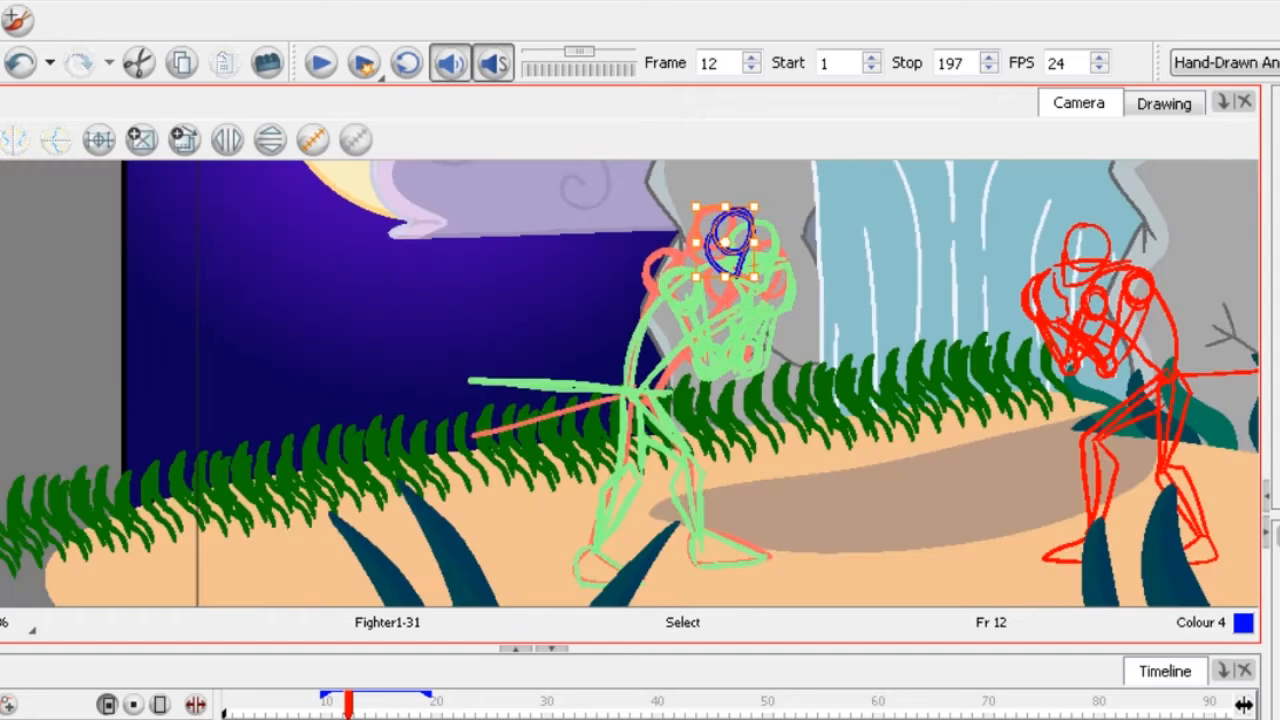
Draw the frame 12 torso from the neck to the waist with the Pencil and add both shoulder circles.
key(alt+slash)
scroll(763, 240, up, 2)
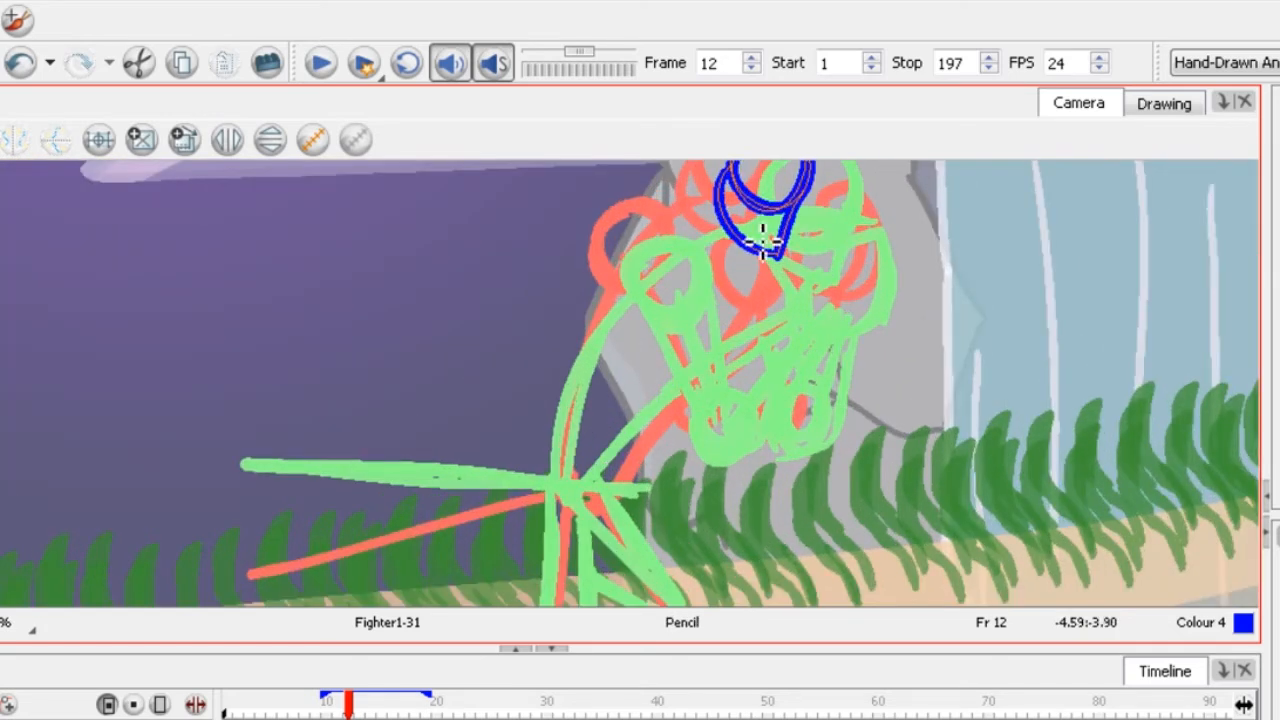
mouse_move(770, 233)
mouse_down()
mouse_move(731, 371)
mouse_move(620, 509)
mouse_move(563, 509)
mouse_move(660, 231)
mouse_move(768, 223)
mouse_up()
scroll(655, 222, up, 2)
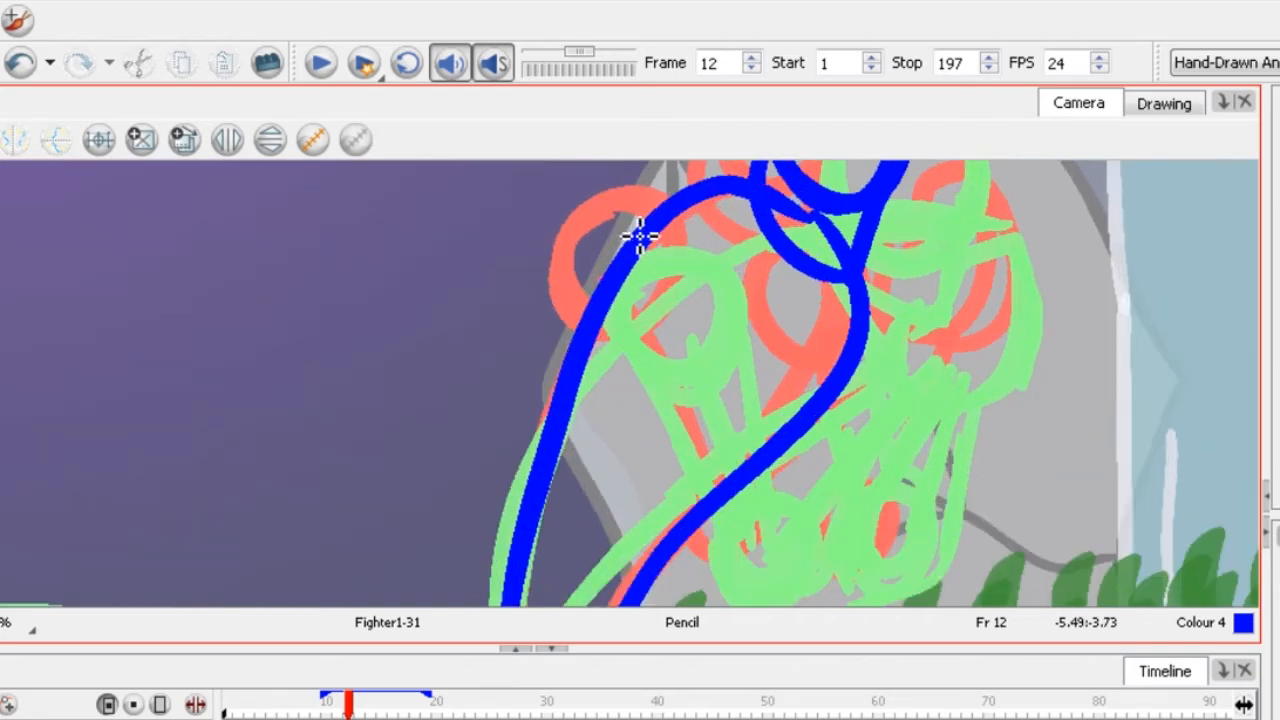
mouse_move(622, 218)
mouse_down()
mouse_move(618, 247)
mouse_move(697, 286)
mouse_move(878, 297)
mouse_move(862, 389)
mouse_move(826, 251)
mouse_up()
scroll(688, 320, down, 2)
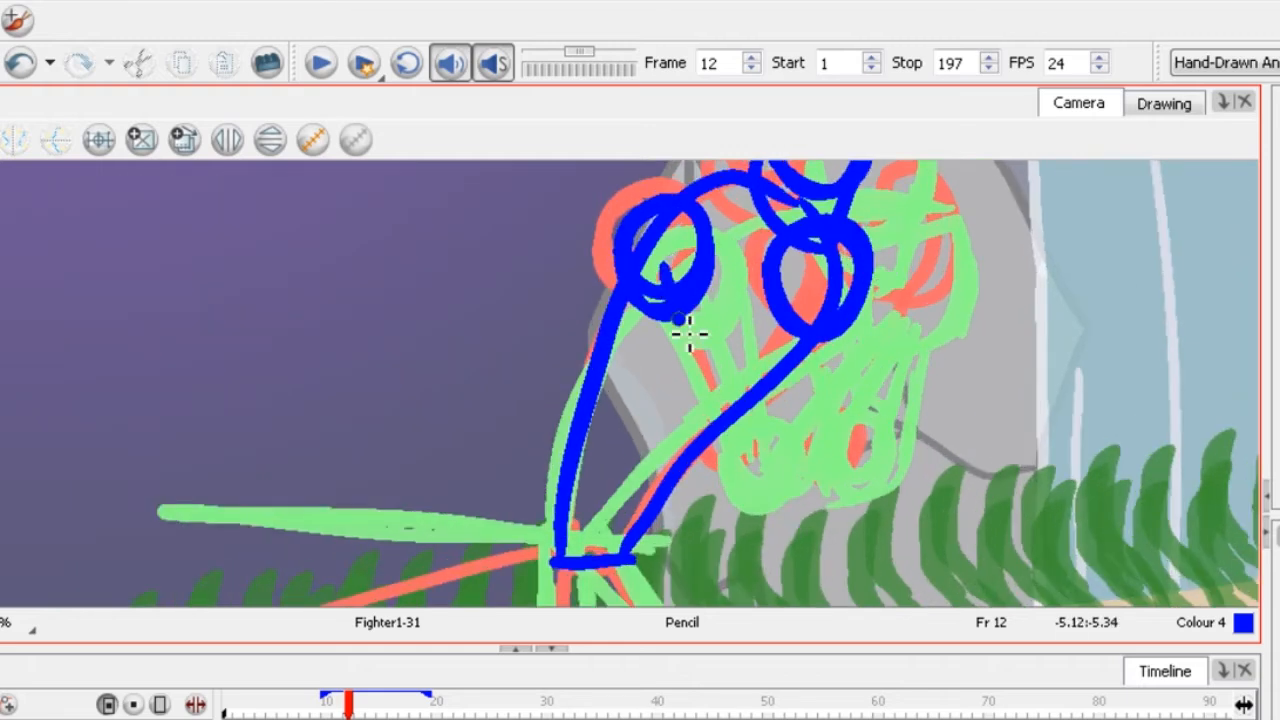
Draw both arms on frame 12 with elbow circles, raised forearms and fists.
mouse_move(689, 331)
mouse_down()
mouse_move(737, 443)
mouse_move(731, 514)
mouse_move(749, 457)
mouse_move(878, 310)
mouse_up()
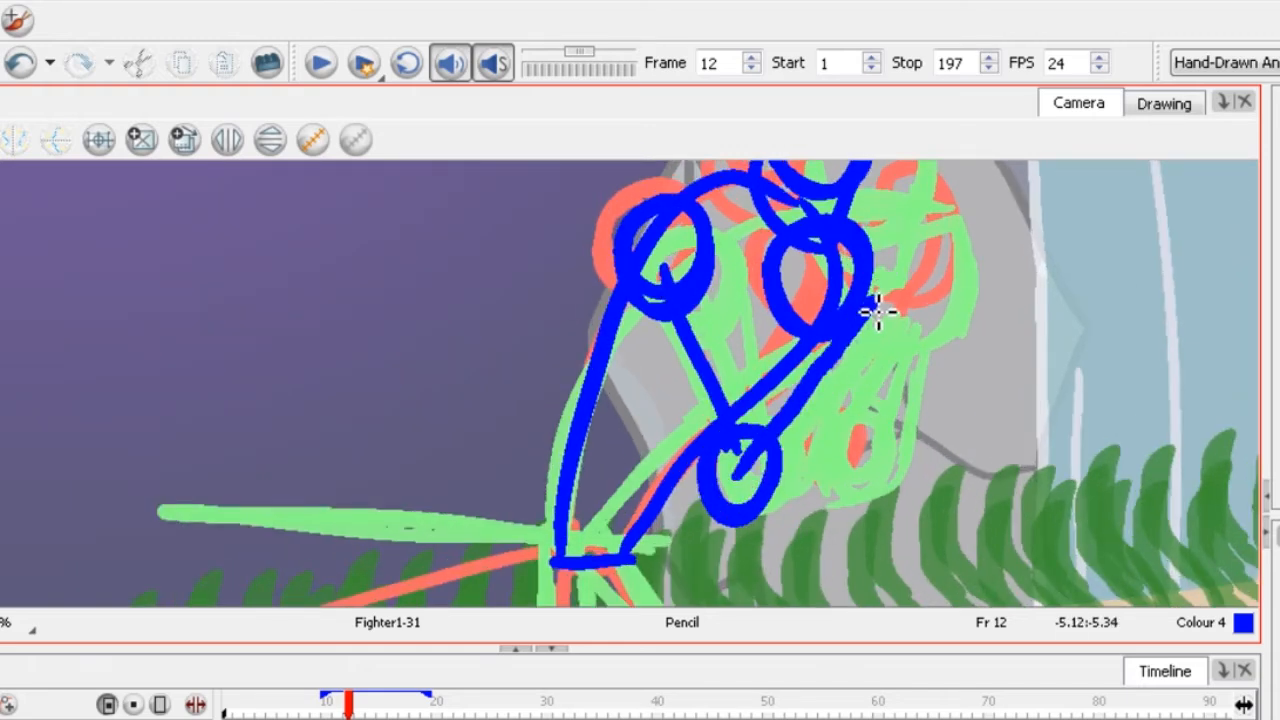
scroll(878, 312, up, 1)
mouse_move(802, 410)
mouse_down()
mouse_move(871, 391)
mouse_move(889, 234)
mouse_move(794, 320)
mouse_move(800, 405)
mouse_up()
scroll(875, 300, down, 1)
mouse_move(901, 264)
mouse_down()
mouse_move(815, 467)
mouse_move(771, 500)
mouse_move(794, 529)
mouse_move(767, 352)
mouse_up()
scroll(854, 362, down, 1)
scroll(840, 420, up, 1)
scroll(686, 449, down, 1)
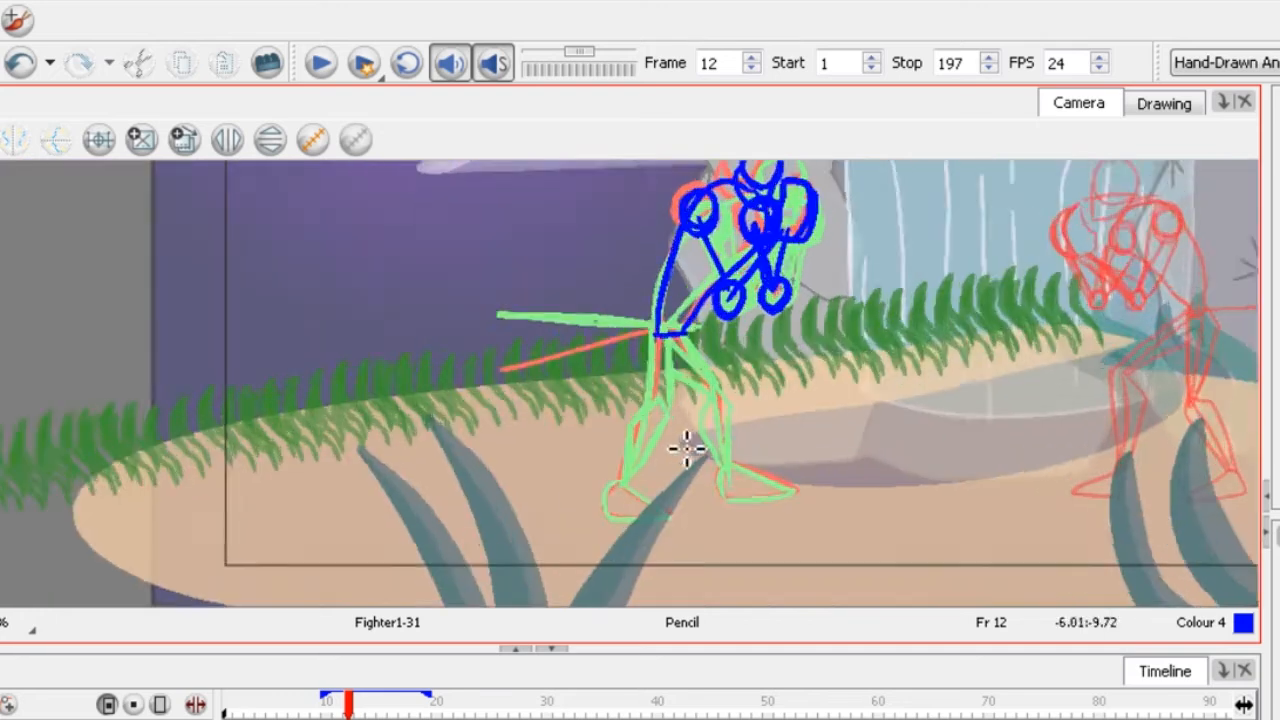
Draw both legs on frame 12 from the waist through the knees to the ankles and add the feet.
scroll(663, 271, up, 1)
drag(660, 266, 636, 395)
drag(677, 258, 770, 410)
scroll(697, 294, down, 1)
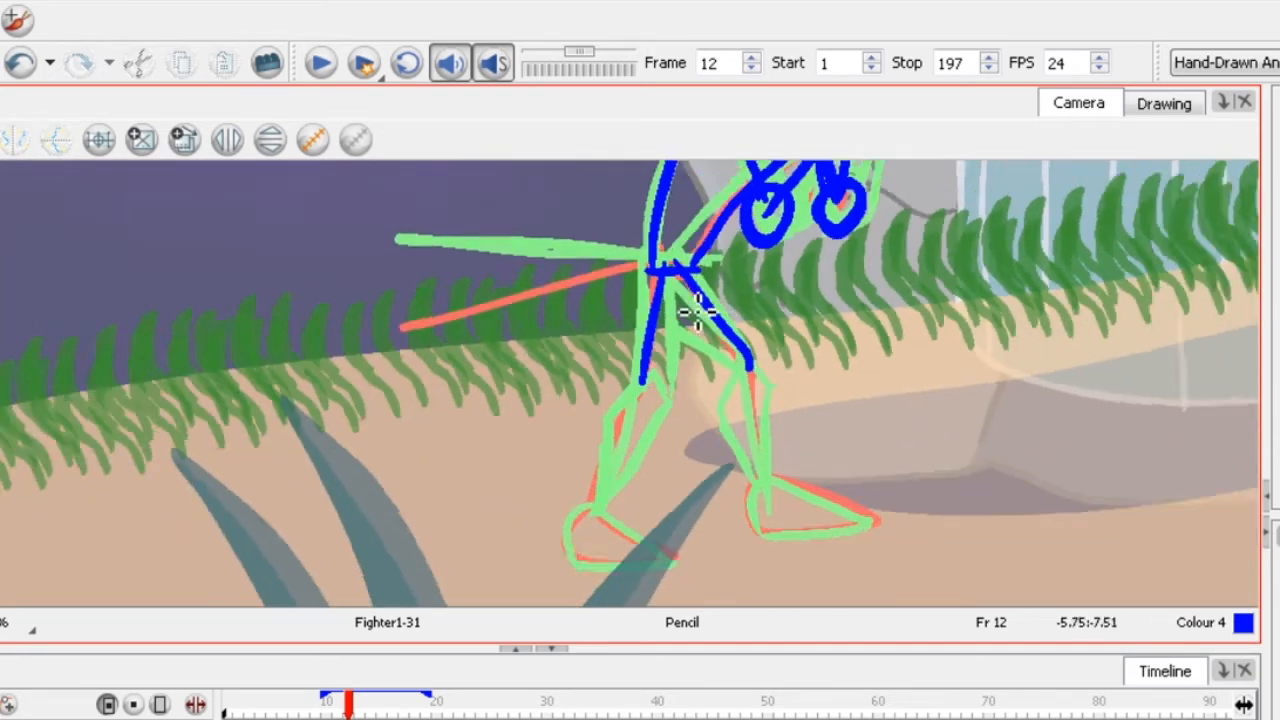
scroll(663, 357, up, 1)
mouse_move(657, 340)
mouse_down()
mouse_move(607, 493)
mouse_move(680, 557)
mouse_move(600, 487)
mouse_up()
mouse_move(800, 345)
mouse_down()
mouse_move(823, 471)
mouse_move(894, 491)
mouse_move(889, 526)
mouse_move(835, 452)
mouse_up()
scroll(800, 430, down, 2)
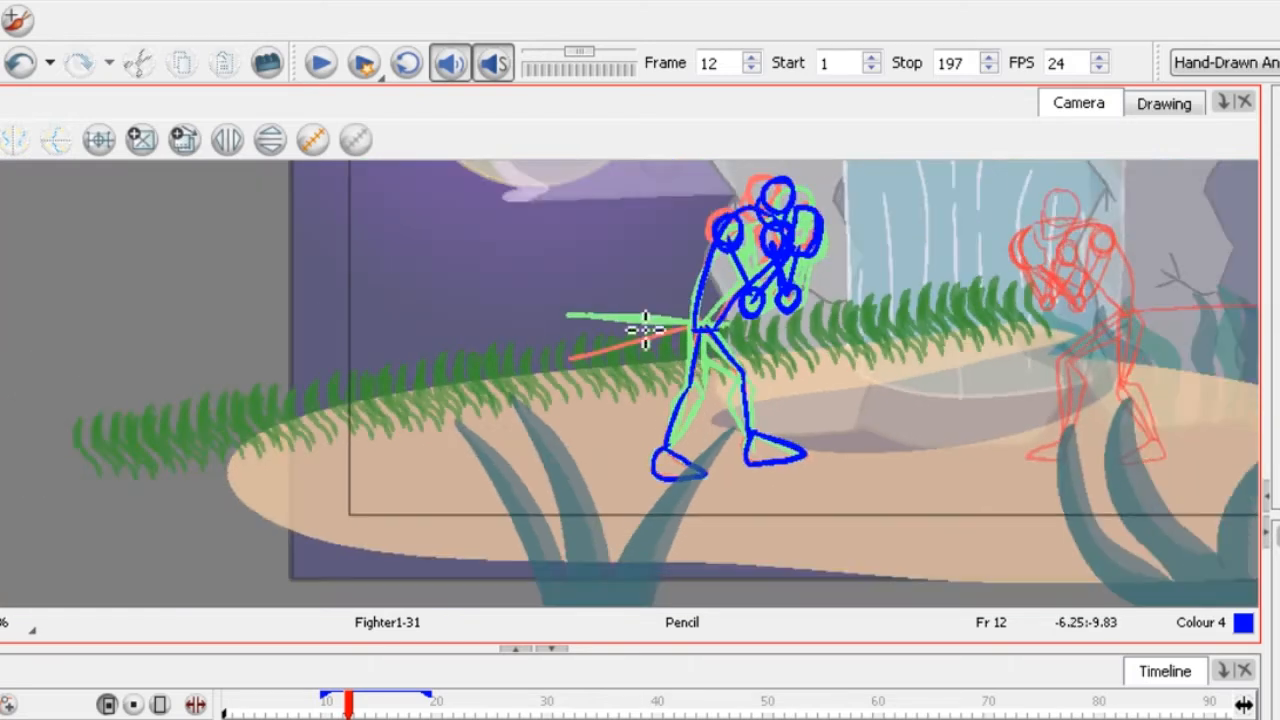
Draw the frame 12 line trailing behind the waist, between its two onion-skinned positions.
scroll(738, 366, up, 2)
drag(740, 368, 420, 406)
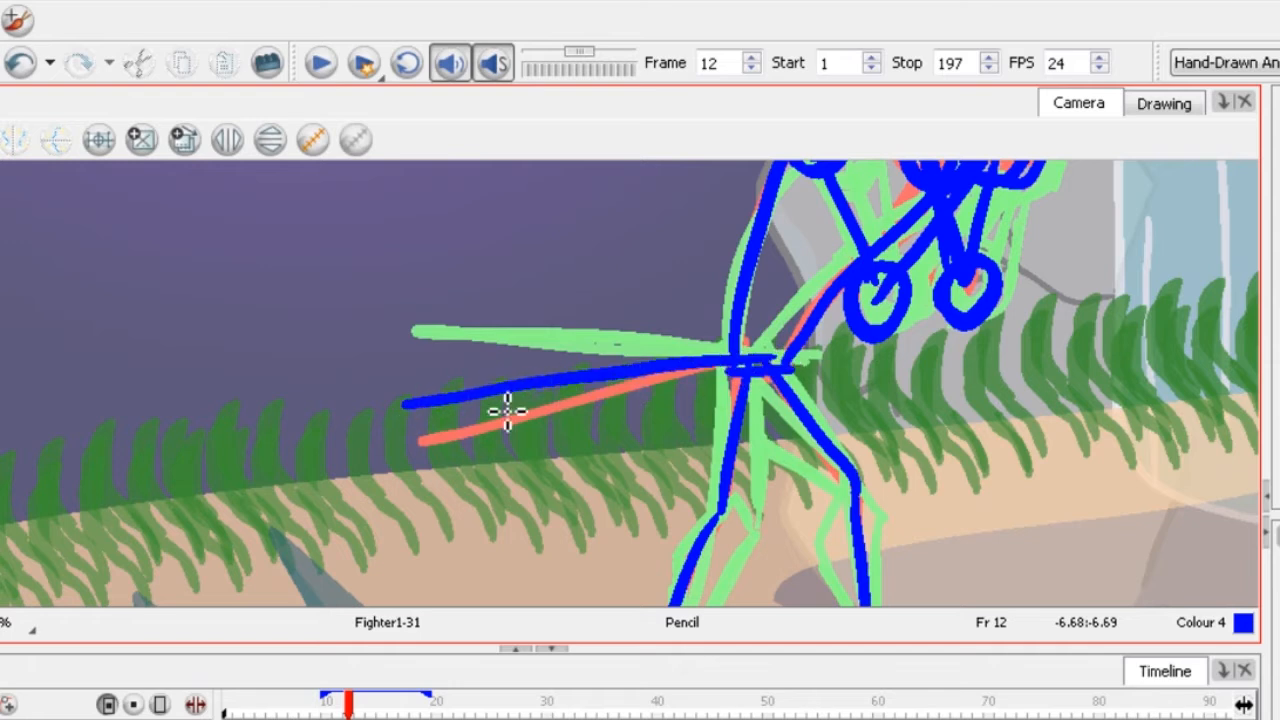
scroll(729, 420, down, 2)
scroll(752, 313, up, 2)
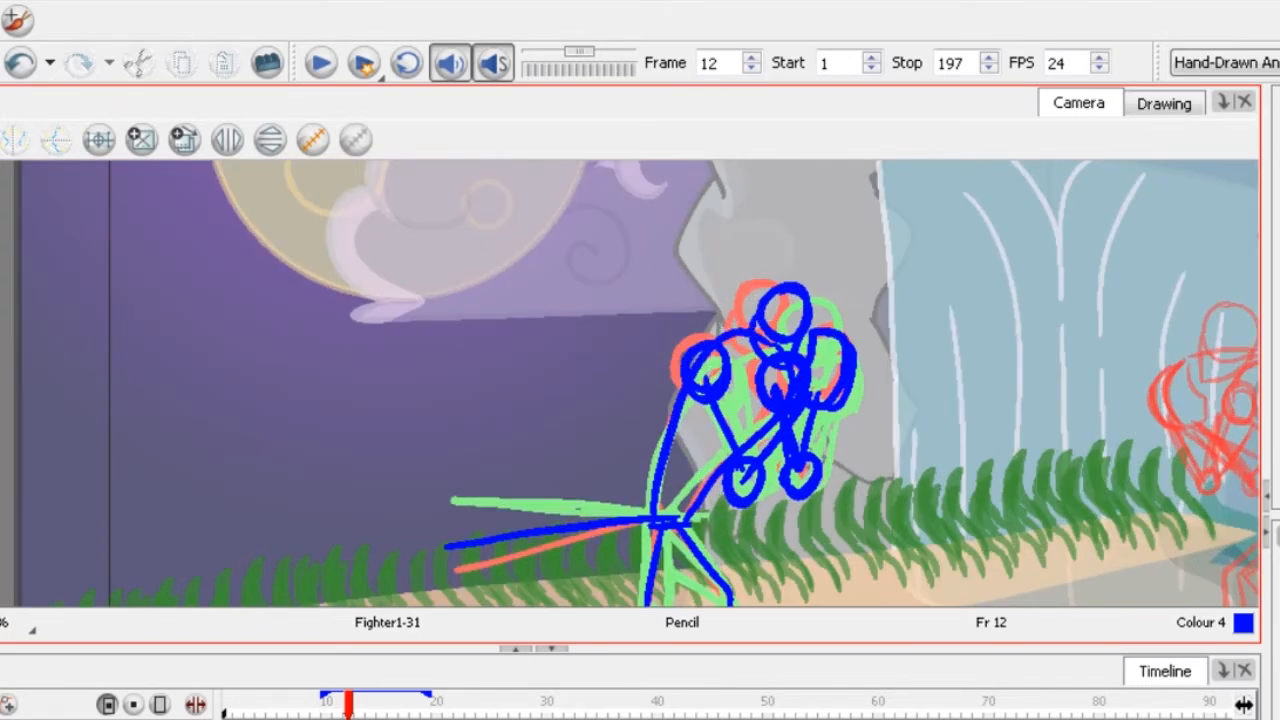
Advance to frame 15 and clear the first fighter's drawing from that cell.
key(period)
key(period)
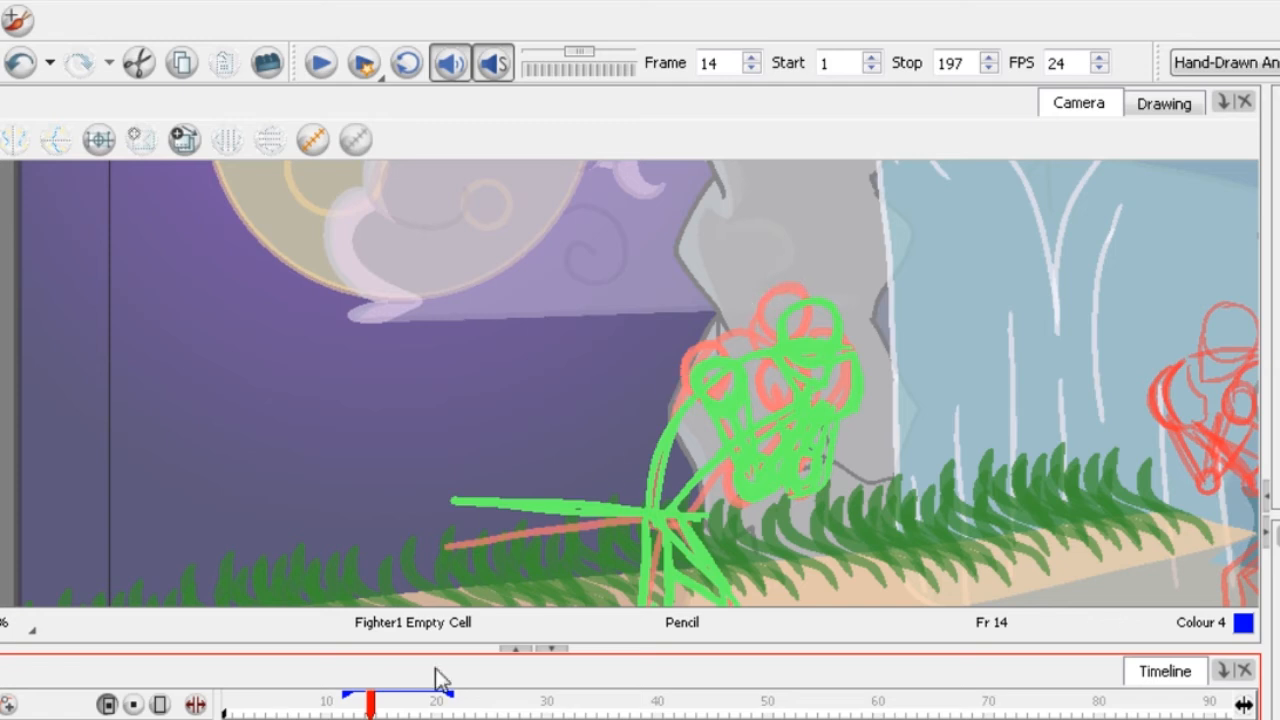
key(period)
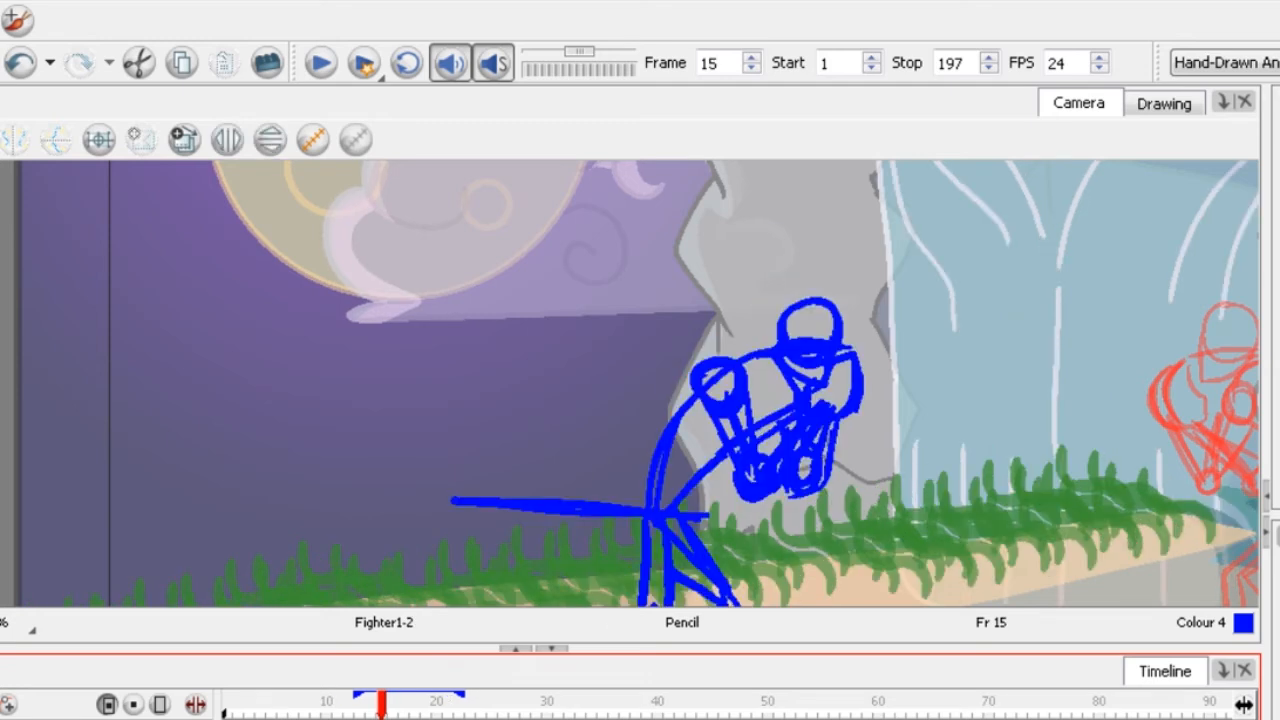
right_click(380, 717)
click(455, 719)
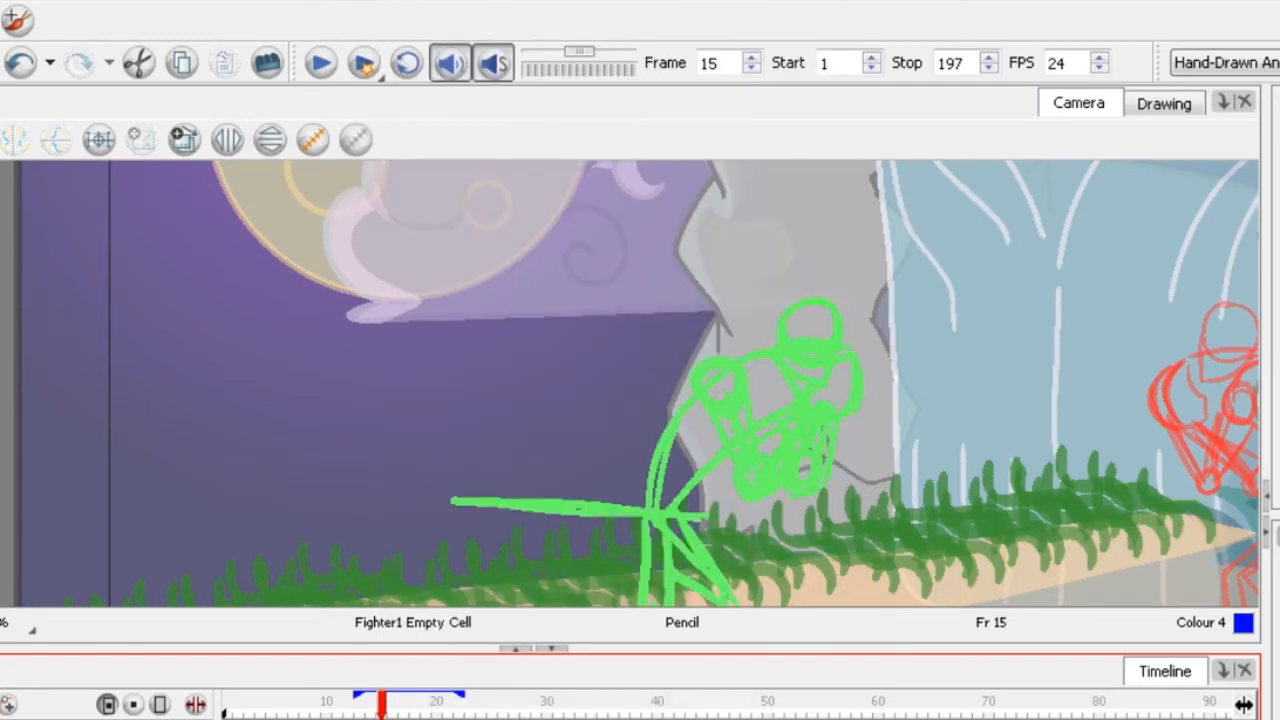
Draw the first fighter's head and neck on frame 14 and move them between the two onion-skinned head positions.
key(comma)
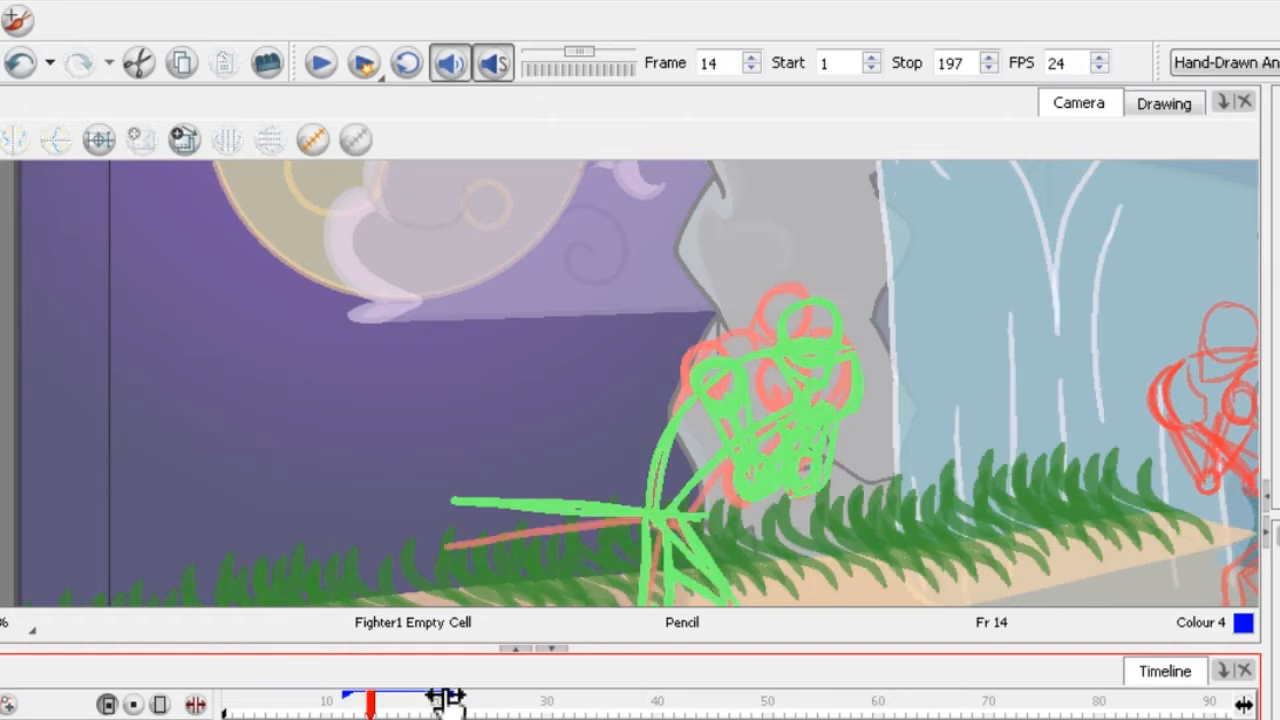
scroll(789, 309, up, 3)
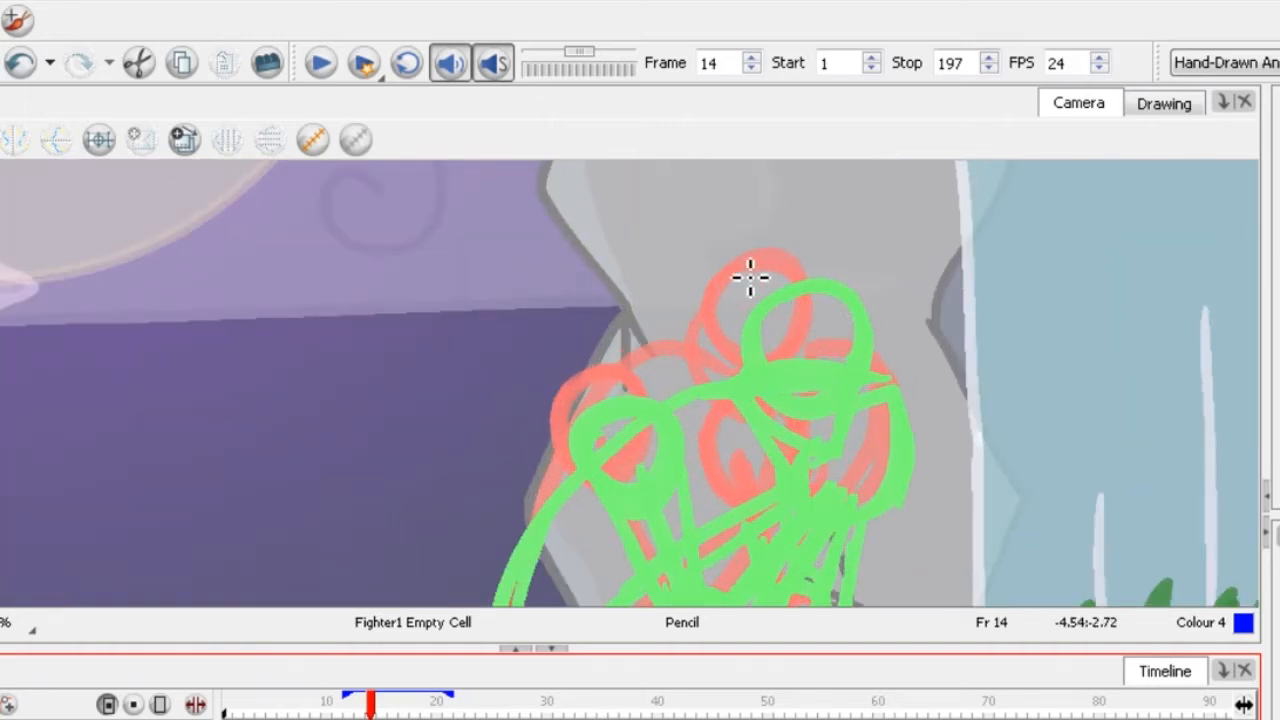
mouse_move(746, 277)
mouse_down()
mouse_move(726, 289)
mouse_move(790, 265)
mouse_up()
mouse_move(713, 352)
mouse_down()
mouse_move(725, 418)
mouse_move(776, 398)
mouse_move(804, 356)
mouse_move(762, 428)
mouse_up()
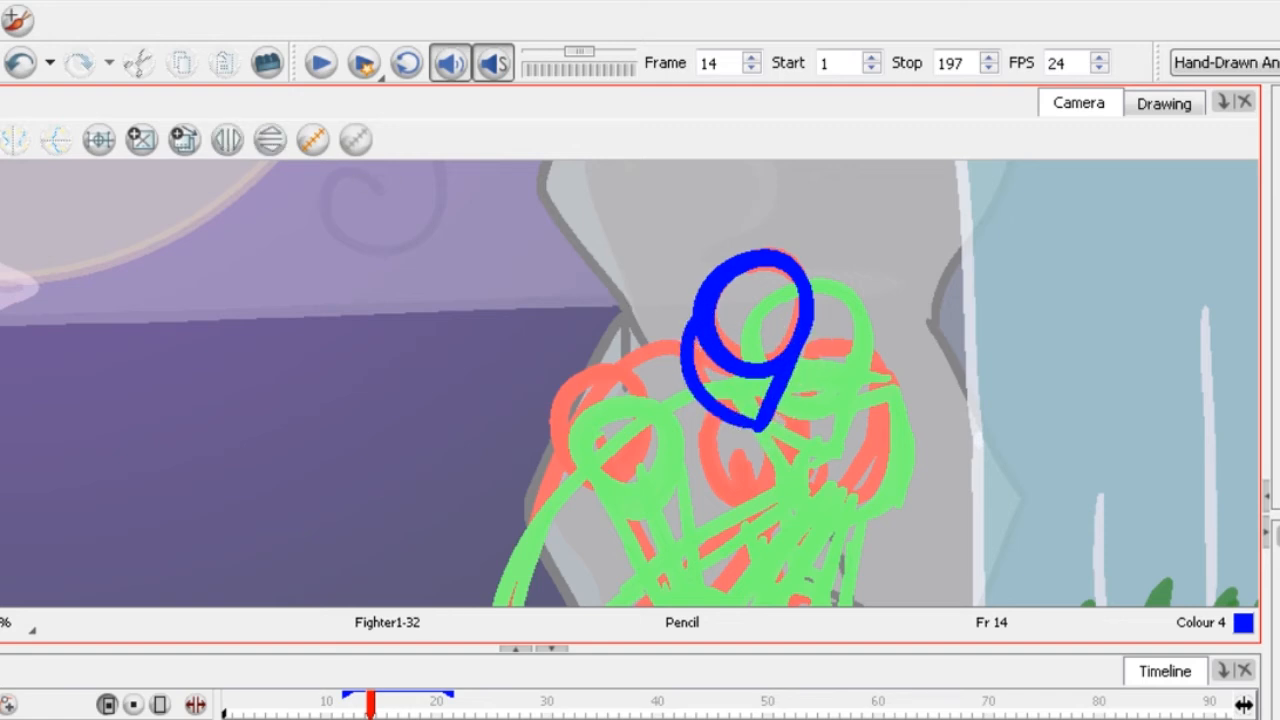
key(alt+s)
click(714, 366)
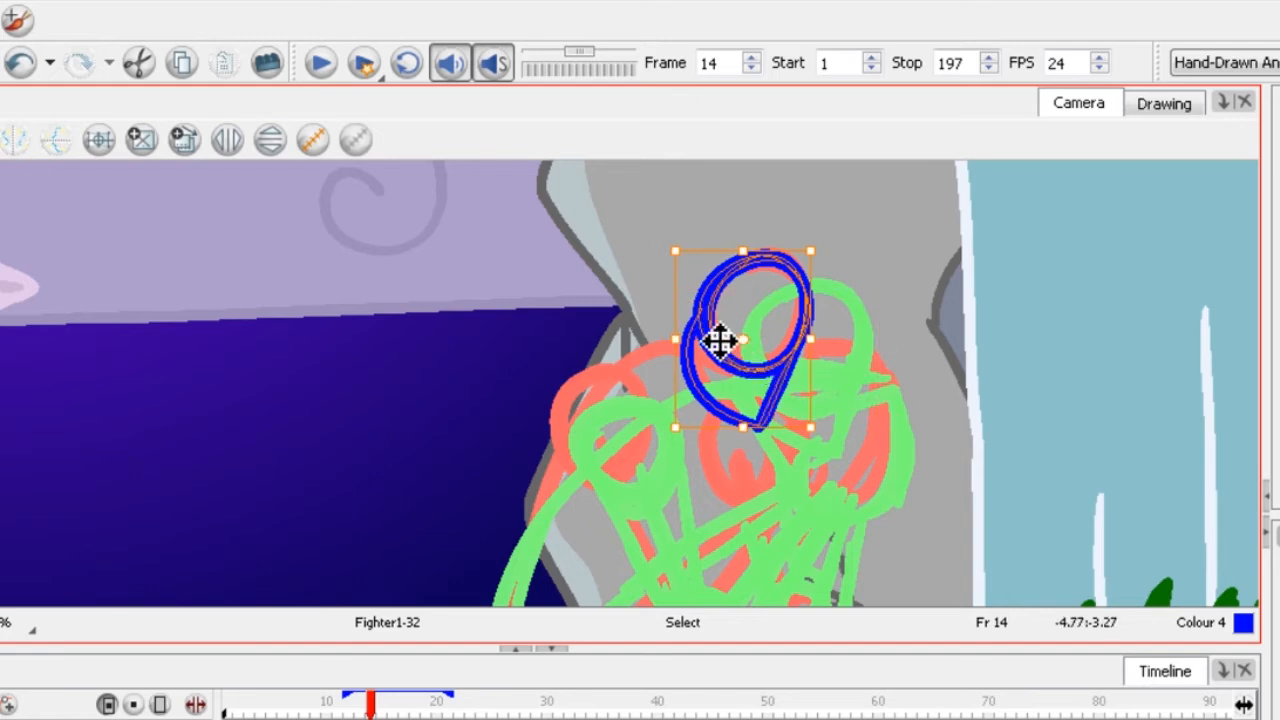
scroll(795, 315, down, 2)
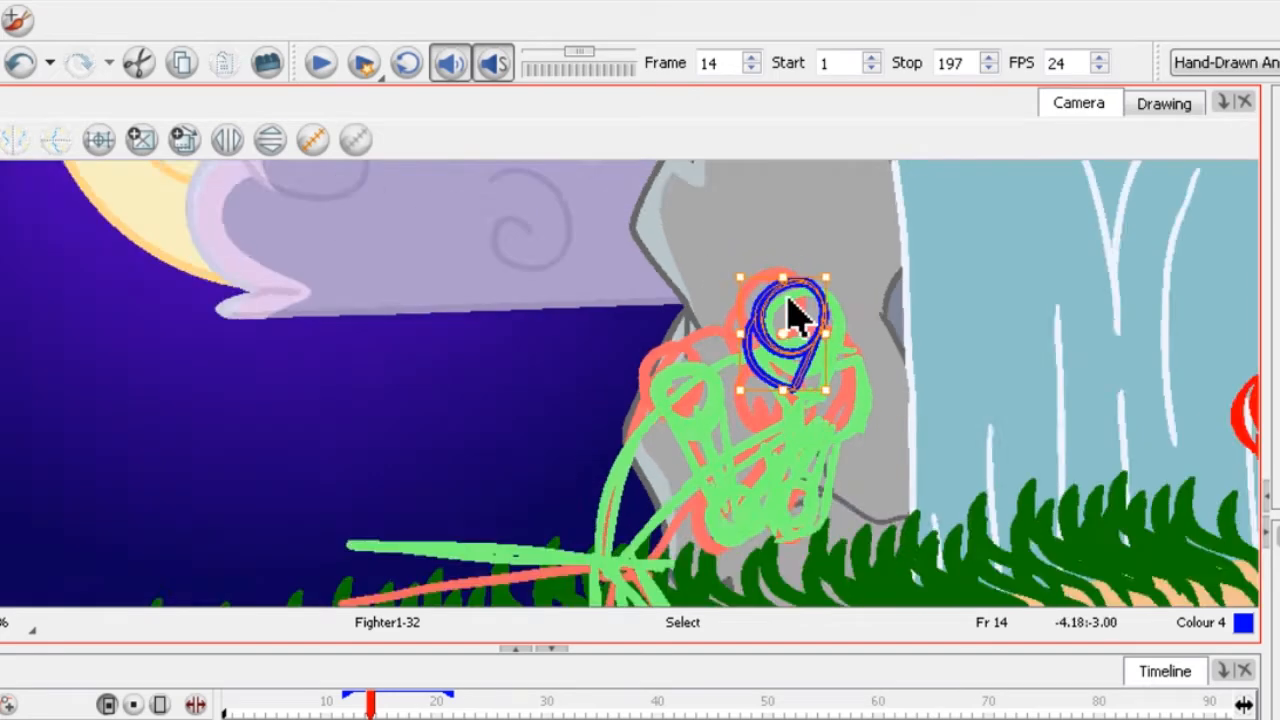
scroll(790, 315, down, 1)
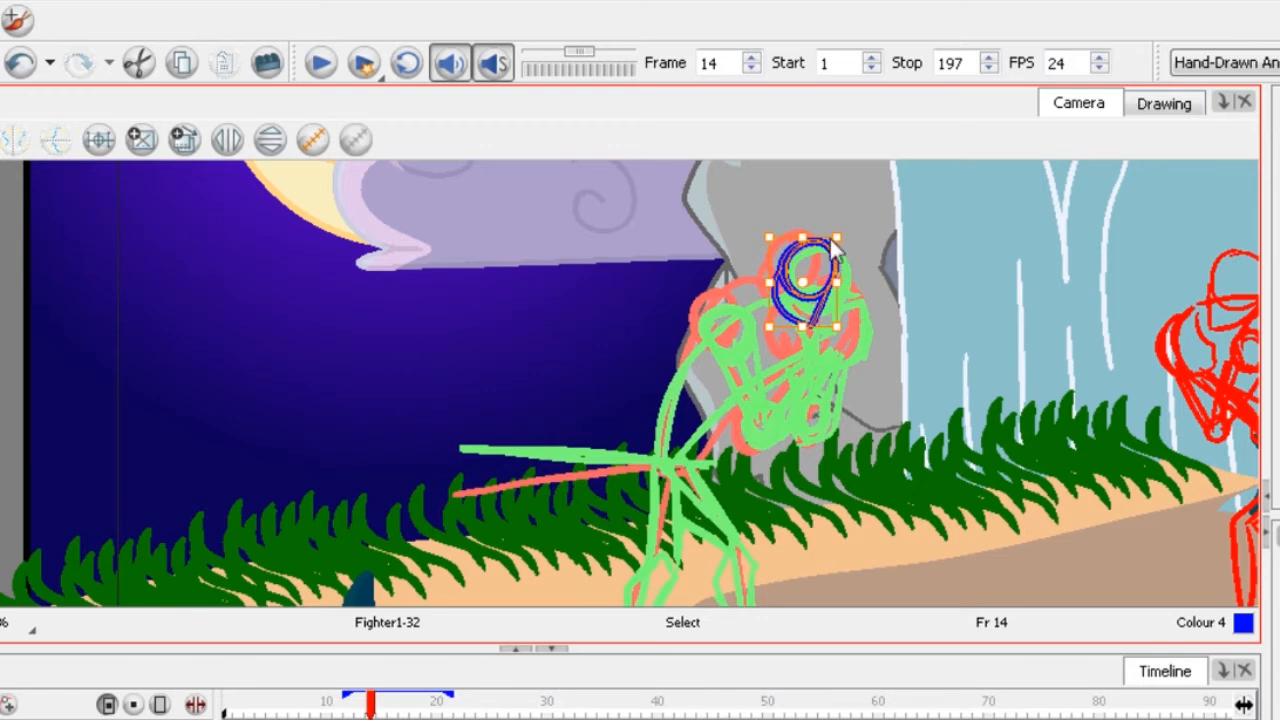
Draw the torso on frame 14 with shoulder circles, both arms, elbow circles and raised fists.
key(alt+/)
scroll(805, 310, up, 1)
mouse_move(820, 312)
mouse_down()
mouse_move(810, 378)
mouse_move(745, 414)
mouse_move(679, 515)
mouse_move(648, 514)
mouse_move(628, 491)
mouse_move(677, 331)
mouse_move(716, 299)
mouse_move(790, 280)
mouse_up()
scroll(692, 300, up, 1)
mouse_move(692, 300)
mouse_down()
mouse_move(743, 333)
mouse_move(726, 290)
mouse_move(673, 286)
mouse_move(663, 329)
mouse_move(697, 373)
mouse_move(726, 371)
mouse_move(773, 533)
mouse_move(778, 510)
mouse_move(748, 538)
mouse_move(766, 583)
mouse_move(979, 316)
mouse_move(963, 268)
mouse_move(925, 264)
mouse_move(886, 353)
mouse_move(945, 375)
mouse_up()
mouse_move(815, 342)
mouse_down()
mouse_move(892, 355)
mouse_move(839, 319)
mouse_move(810, 364)
mouse_move(873, 379)
mouse_move(843, 380)
mouse_move(861, 534)
mouse_move(879, 508)
mouse_move(853, 556)
mouse_move(881, 570)
mouse_move(937, 388)
mouse_move(917, 396)
mouse_move(931, 410)
mouse_move(993, 350)
mouse_move(950, 264)
mouse_up()
scroll(884, 287, down, 3)
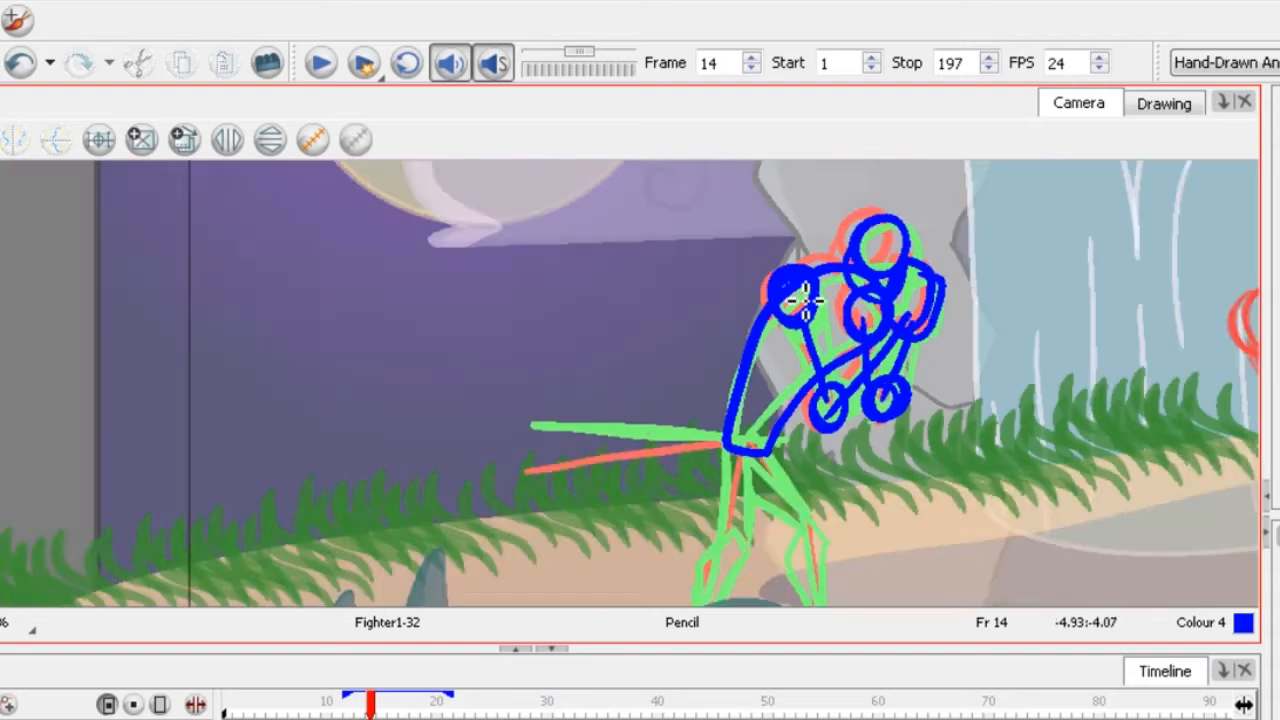
Draw the rear leg on frame 14 from the waist through the knee to the ankle and add its foot.
drag(767, 490, 769, 376)
scroll(746, 331, up, 2)
drag(743, 330, 723, 503)
scroll(686, 500, down, 3)
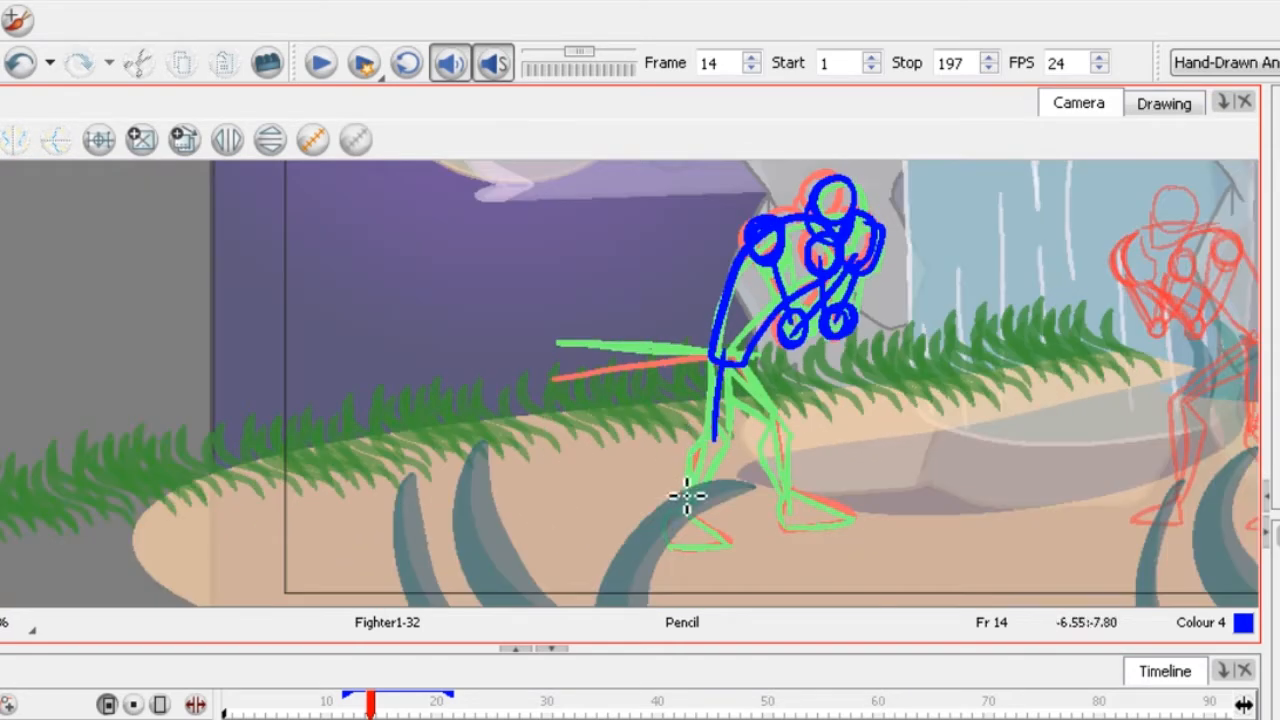
scroll(749, 400, up, 3)
drag(749, 400, 672, 545)
scroll(704, 456, down, 2)
scroll(683, 480, up, 2)
mouse_move(683, 480)
mouse_down()
mouse_move(729, 509)
mouse_move(663, 543)
mouse_move(705, 456)
mouse_up()
scroll(706, 457, down, 2)
Draw the front leg and foot on frame 14 and add the line trailing behind the waist.
scroll(790, 268, up, 2)
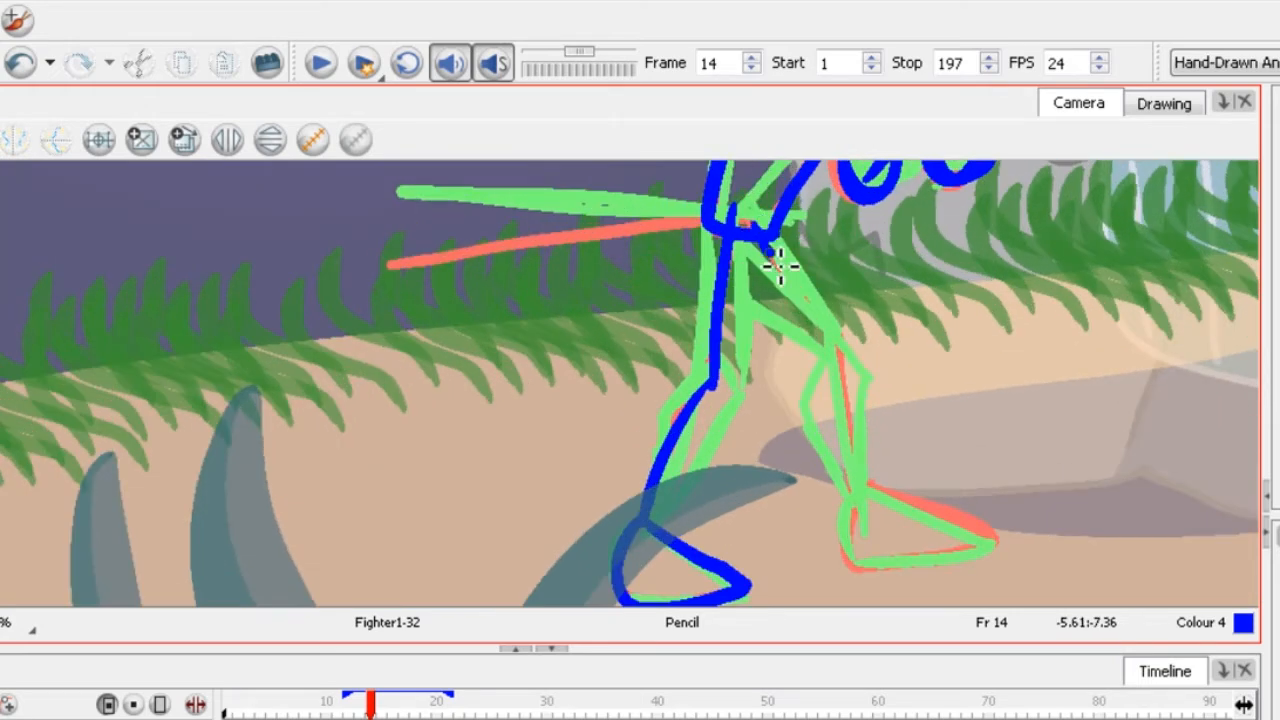
mouse_move(780, 265)
mouse_down()
mouse_move(854, 374)
mouse_move(866, 491)
mouse_move(949, 517)
mouse_move(907, 567)
mouse_move(871, 486)
mouse_up()
scroll(871, 486, down, 2)
scroll(765, 320, up, 2)
drag(851, 318, 452, 322)
scroll(543, 471, down, 5)
scroll(560, 440, up, 2)
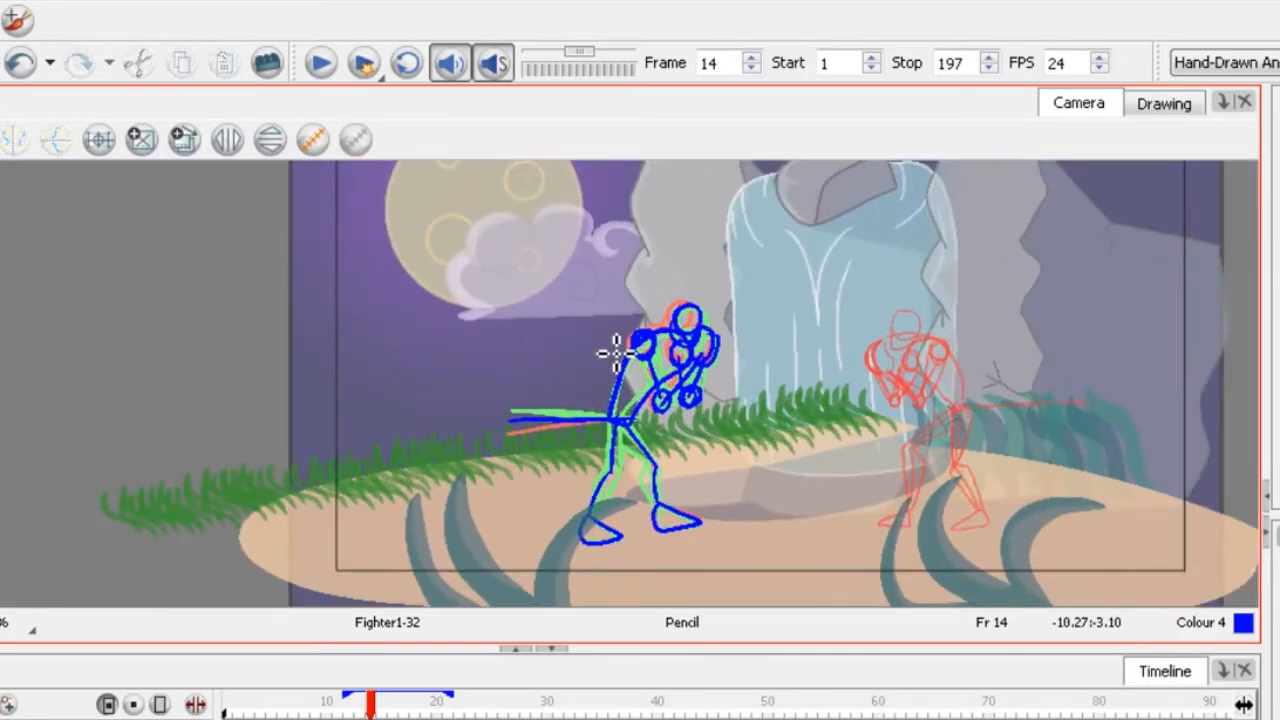
scroll(610, 362, up, 2)
Play the animation from frame 1 to check the fighter's new in-between poses, and stop the playback.
click(370, 716)
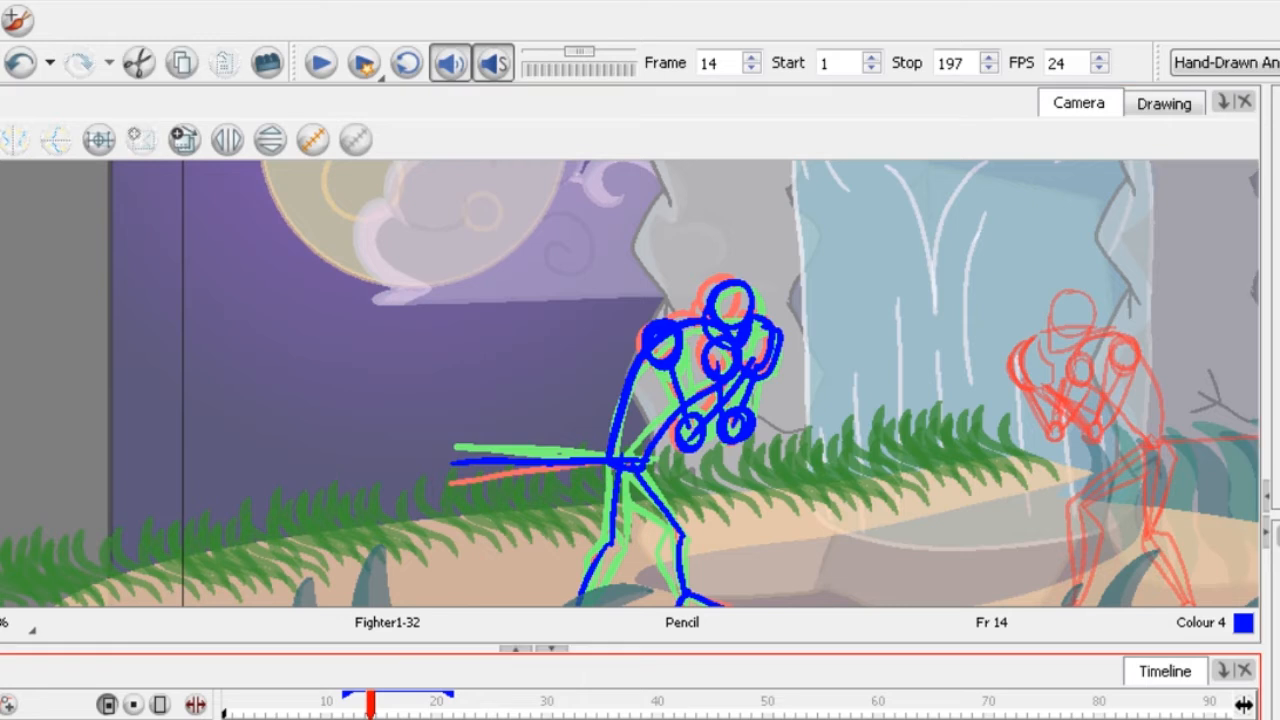
key(period)
key(comma)
drag(371, 708, 227, 708)
click(328, 72)
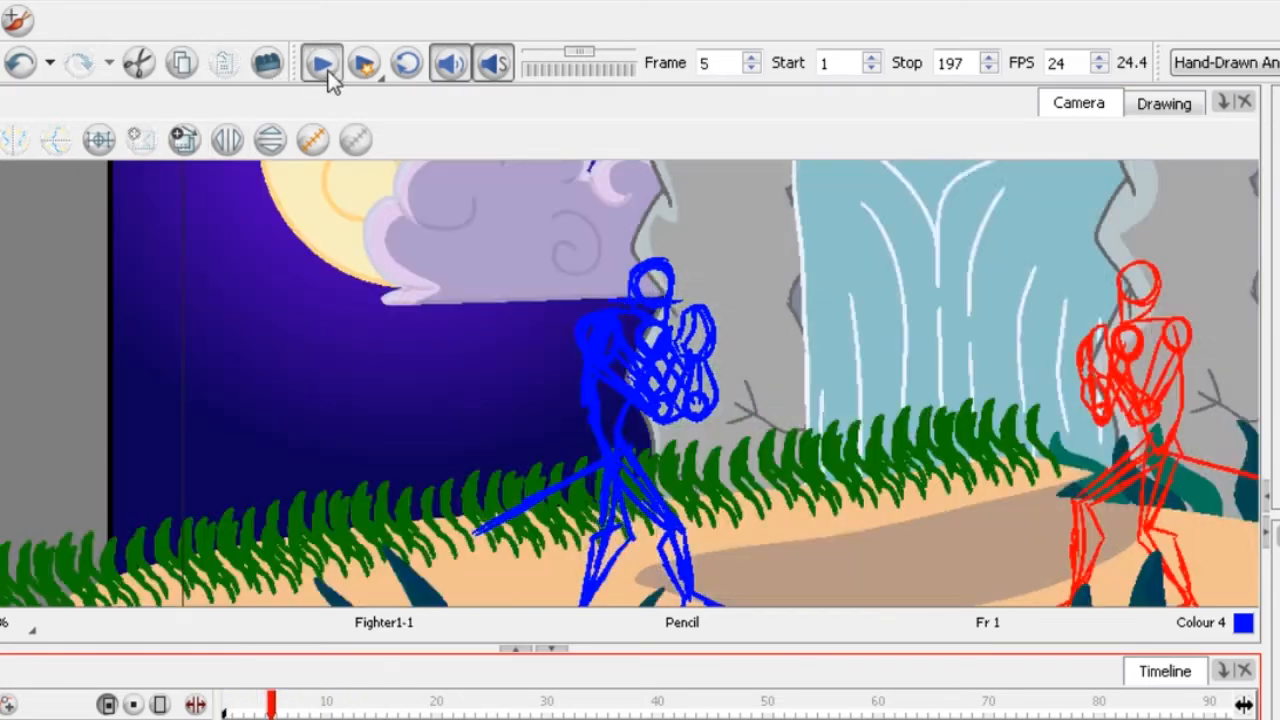
click(328, 68)
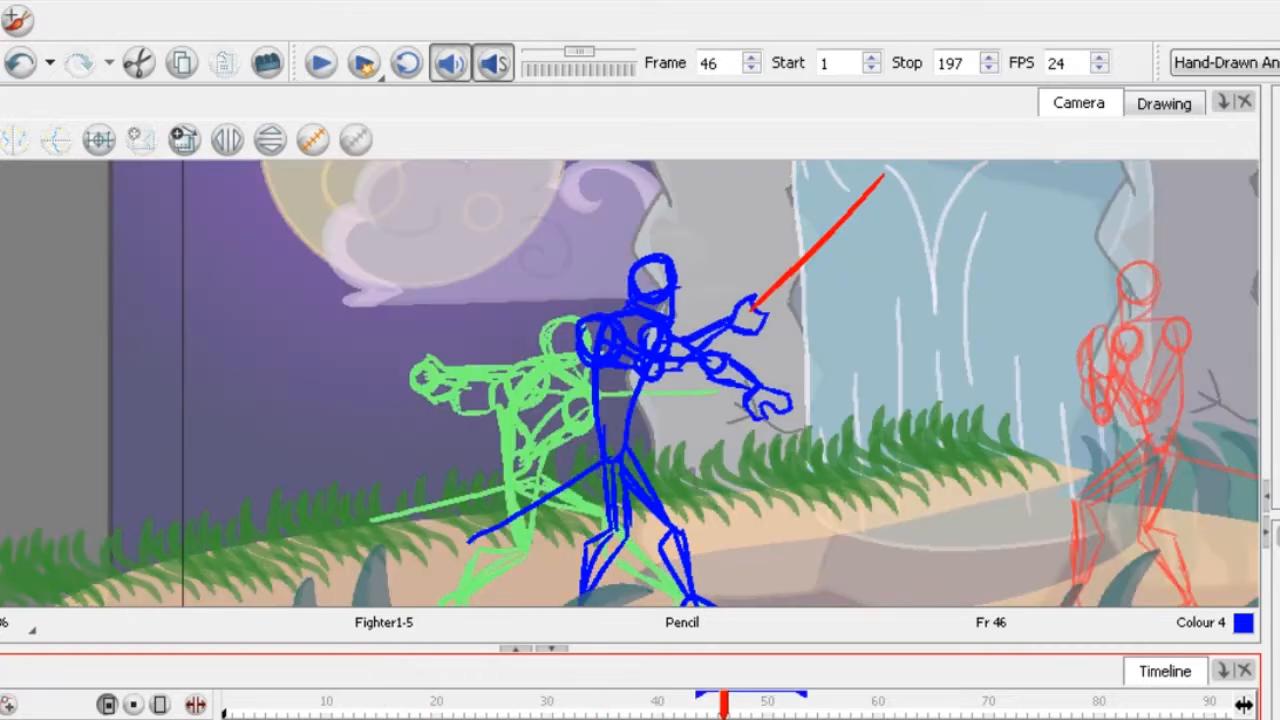
Add outline strokes along the upper arms and forearms of the first fighter on frame 9 to give them volume.
click(293, 706)
key(g)
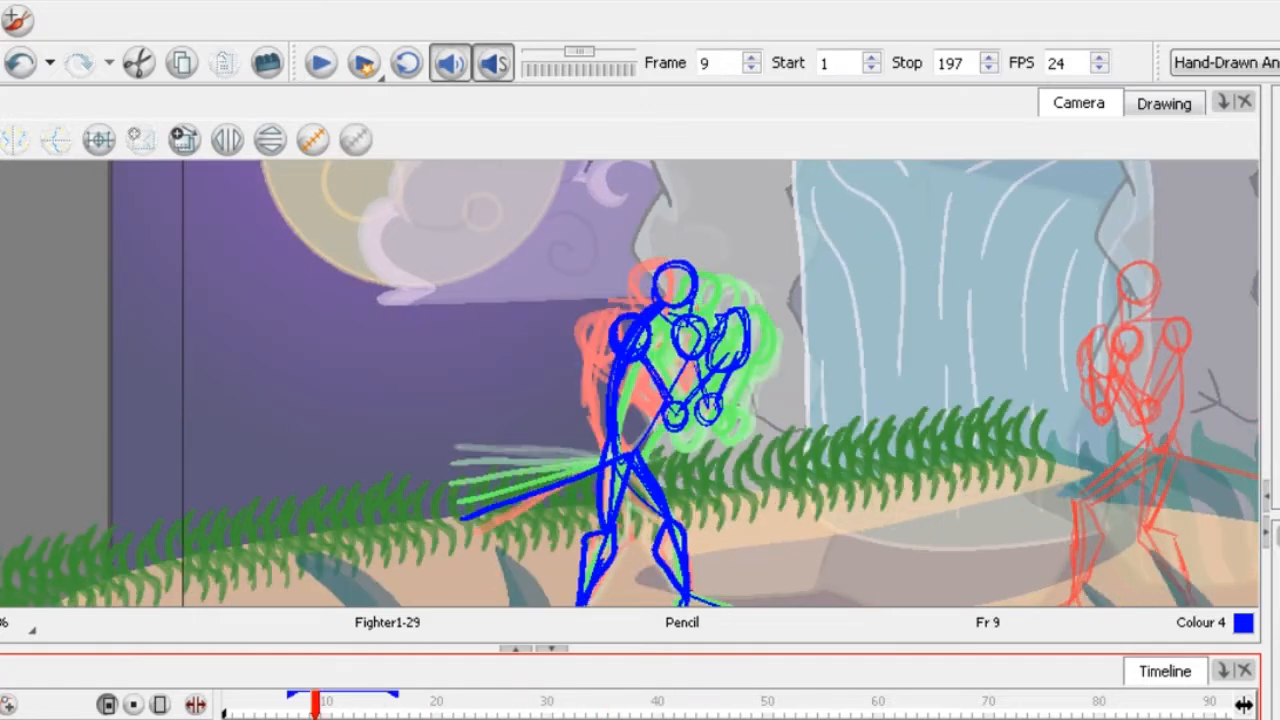
key(2)
key(2)
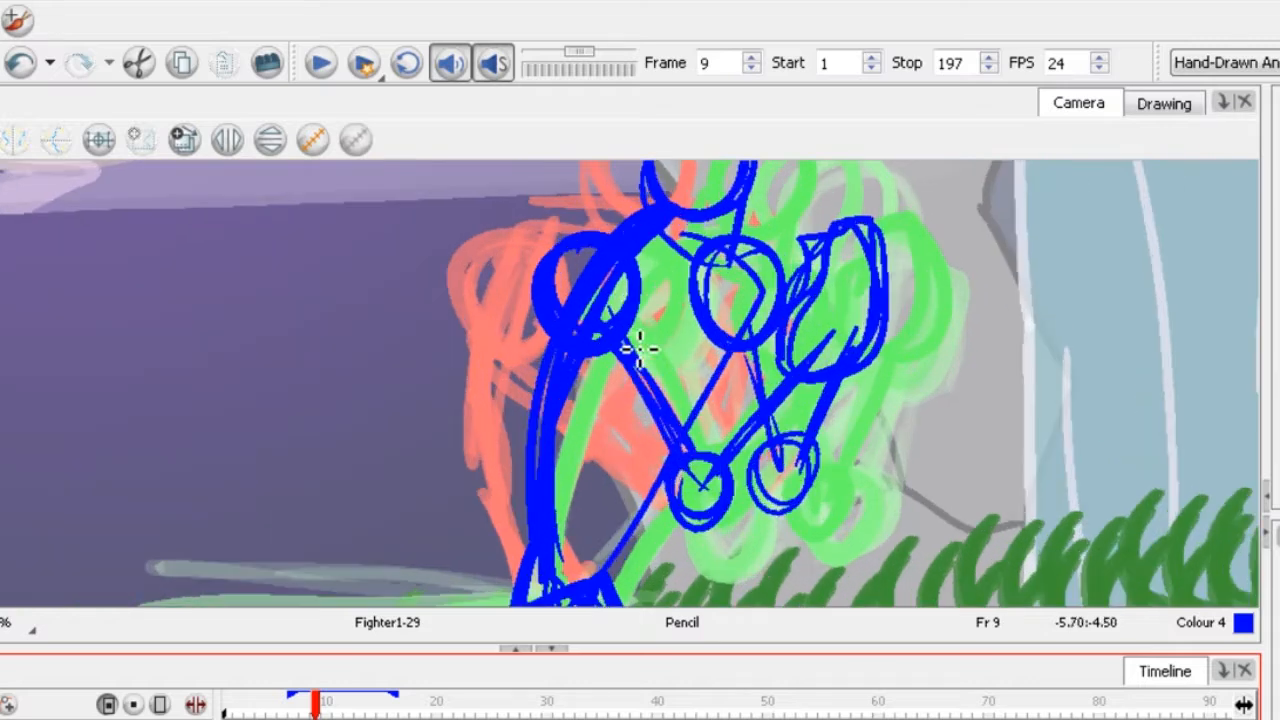
drag(563, 354, 688, 498)
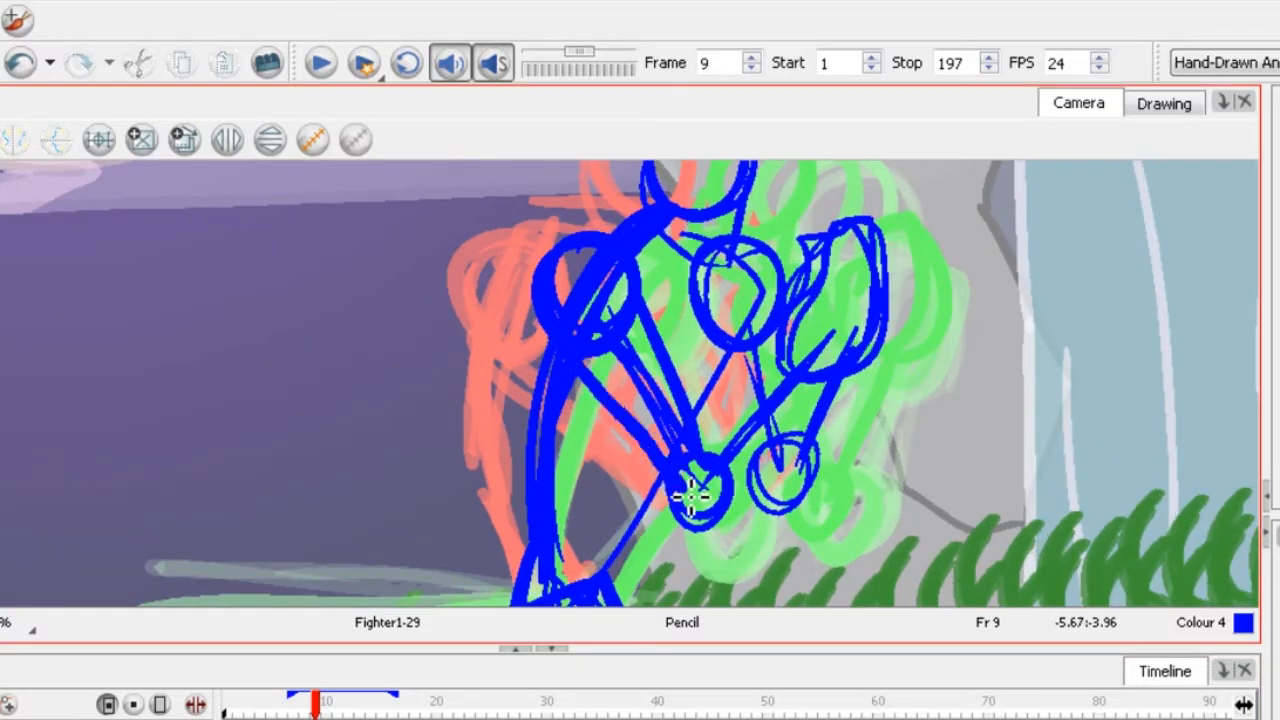
mouse_move(686, 448)
mouse_down()
mouse_move(820, 390)
mouse_move(771, 468)
mouse_move(742, 390)
mouse_up()
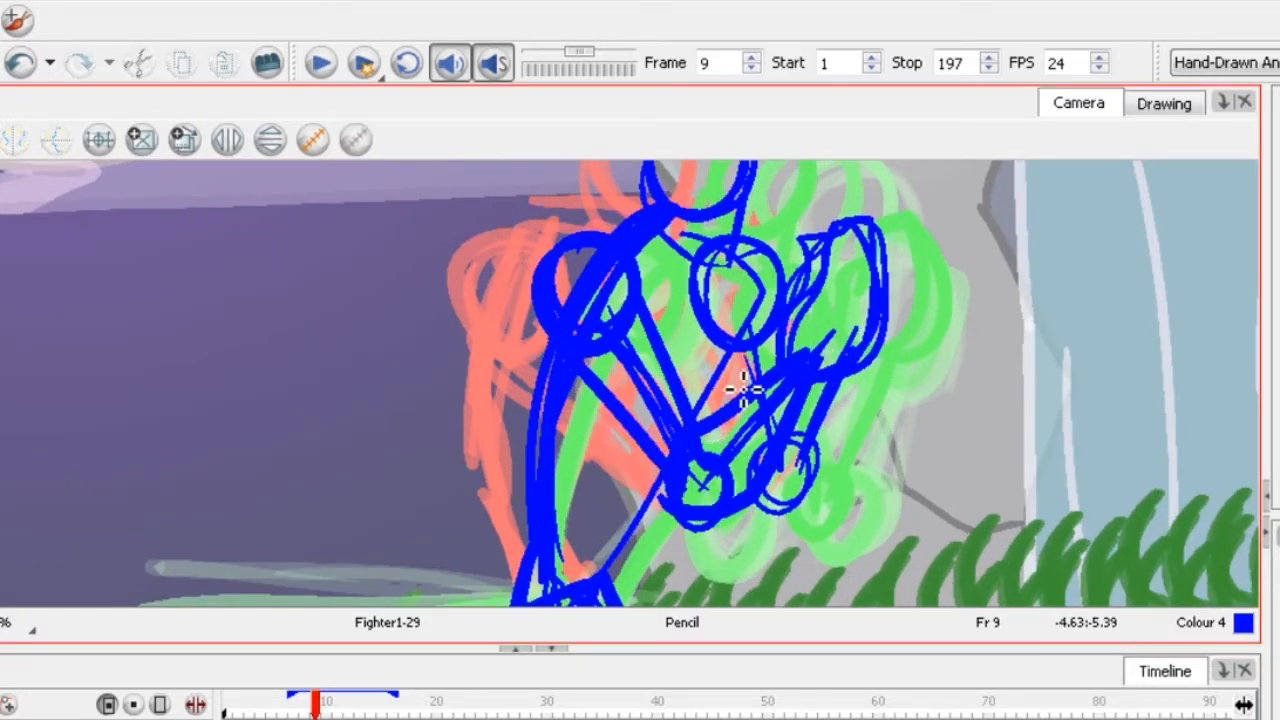
mouse_move(788, 313)
mouse_down()
mouse_move(764, 405)
mouse_move(715, 330)
mouse_move(778, 510)
mouse_move(760, 473)
mouse_move(826, 498)
mouse_move(828, 390)
mouse_up()
key(1)
key(1)
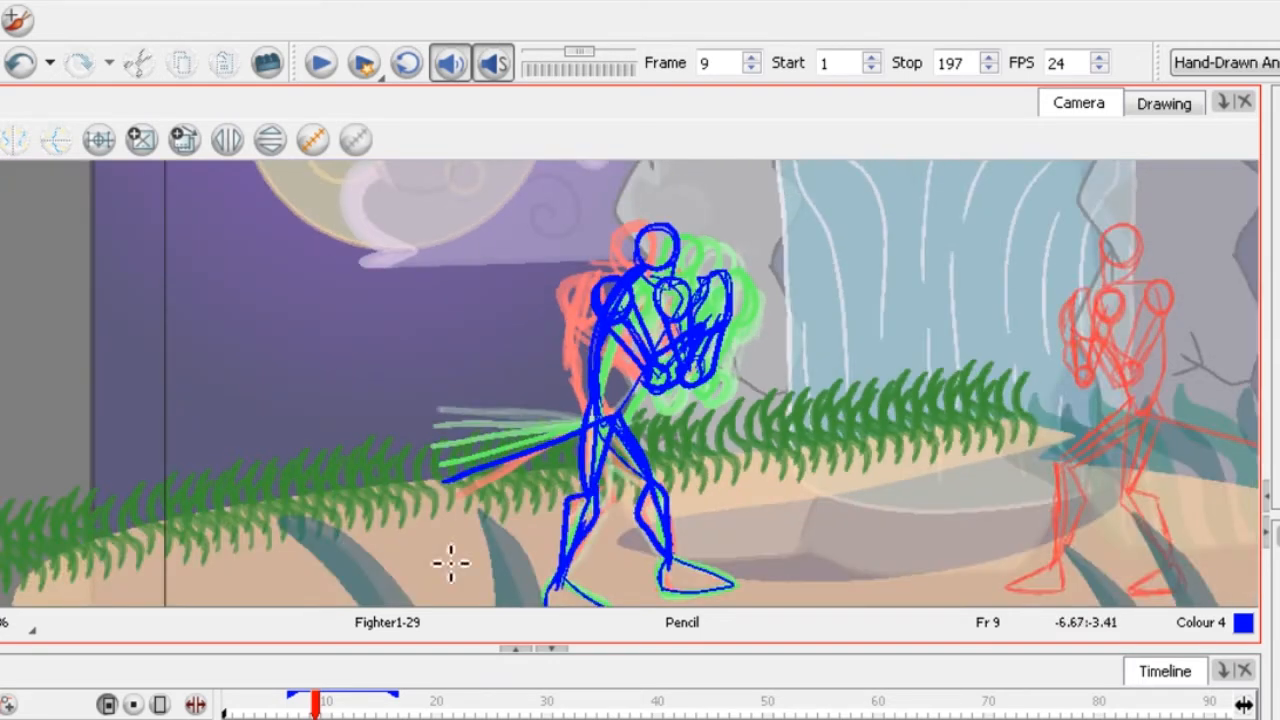
Fill out both arms on frame 10 with outline strokes between the shoulders, elbow circles and fists.
key(period)
key(2)
key(2)
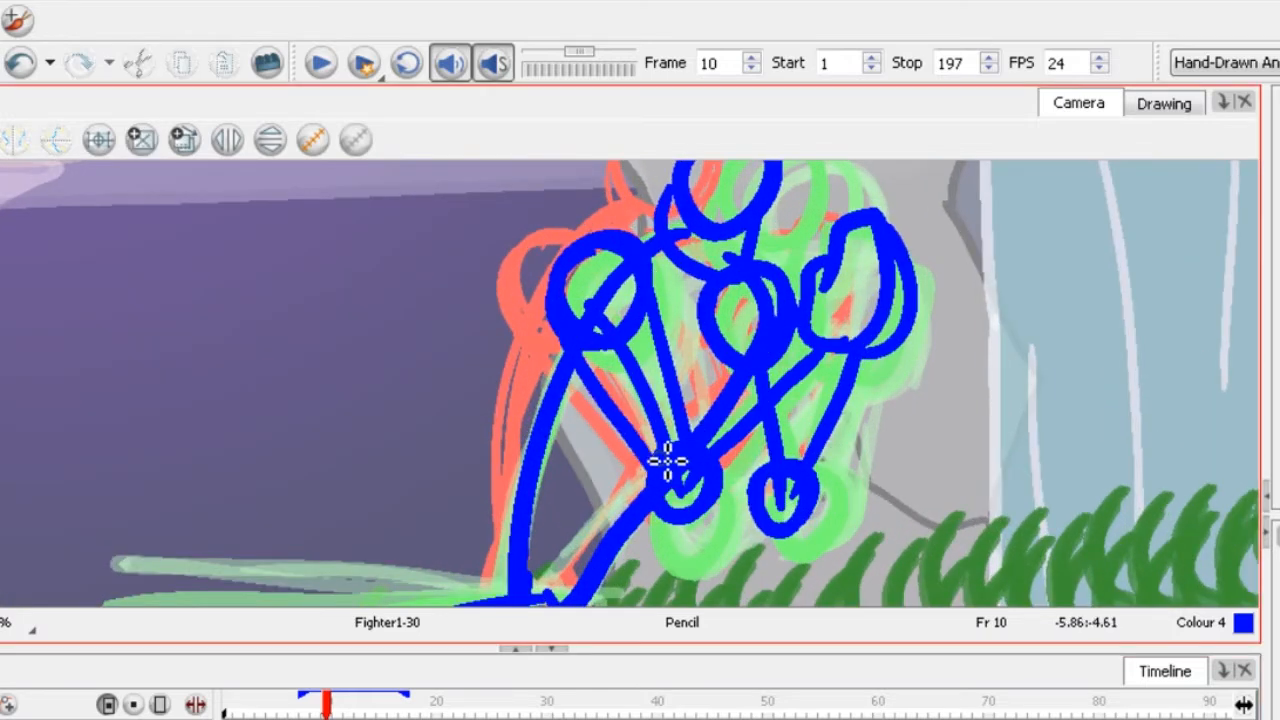
drag(663, 457, 831, 346)
mouse_move(811, 408)
mouse_down()
mouse_move(731, 512)
mouse_move(677, 494)
mouse_up()
drag(786, 369, 793, 465)
drag(723, 366, 771, 510)
drag(867, 360, 826, 520)
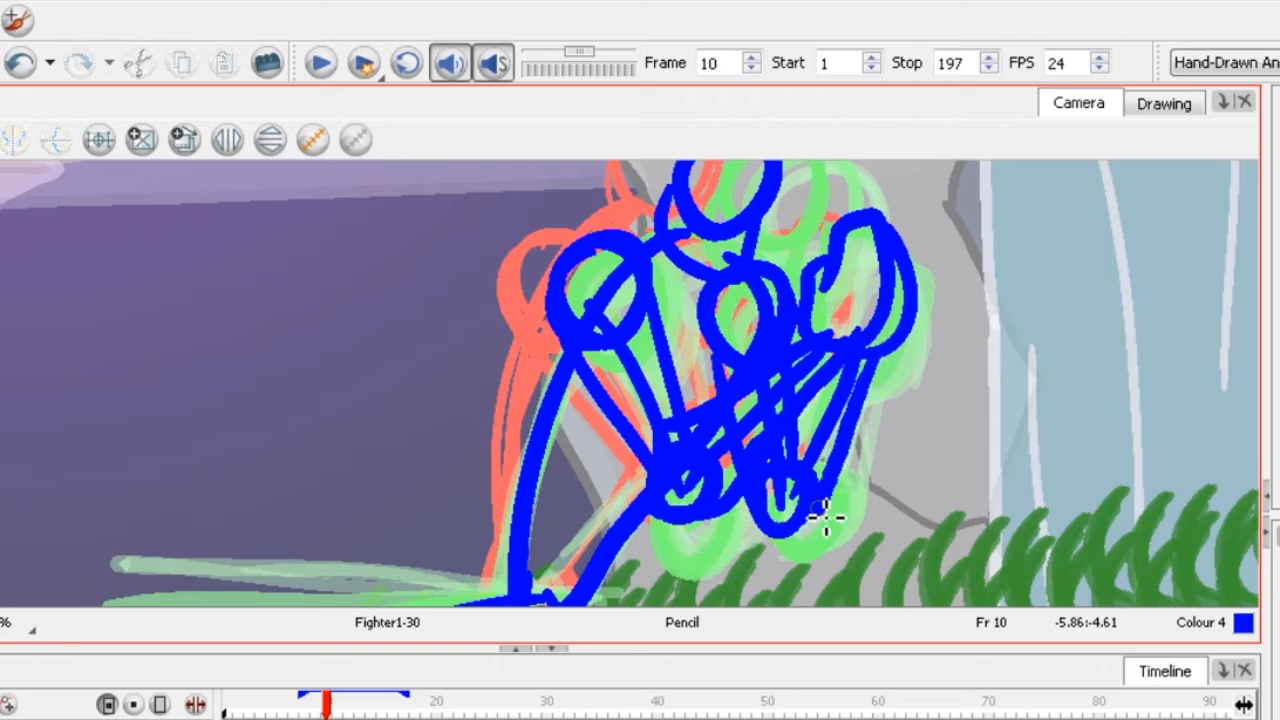
Fill out both legs on frame 10 with second contour lines along the thighs and shins.
key(1)
key(1)
drag(664, 558, 702, 417)
key(2)
mouse_move(723, 286)
mouse_down()
mouse_move(669, 418)
mouse_move(617, 438)
mouse_move(620, 533)
mouse_up()
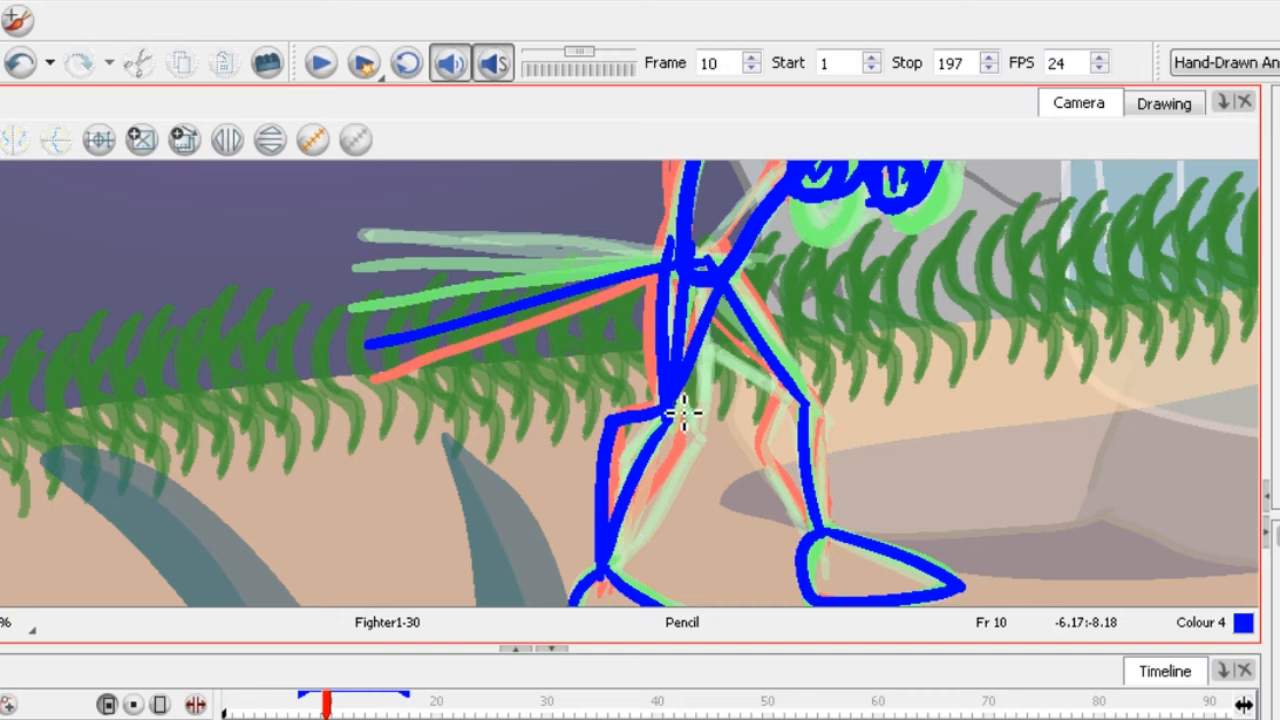
drag(683, 410, 600, 570)
drag(676, 283, 796, 405)
mouse_move(736, 268)
mouse_down()
mouse_move(808, 402)
mouse_move(818, 527)
mouse_up()
drag(815, 406, 822, 522)
scroll(760, 465, down, 4)
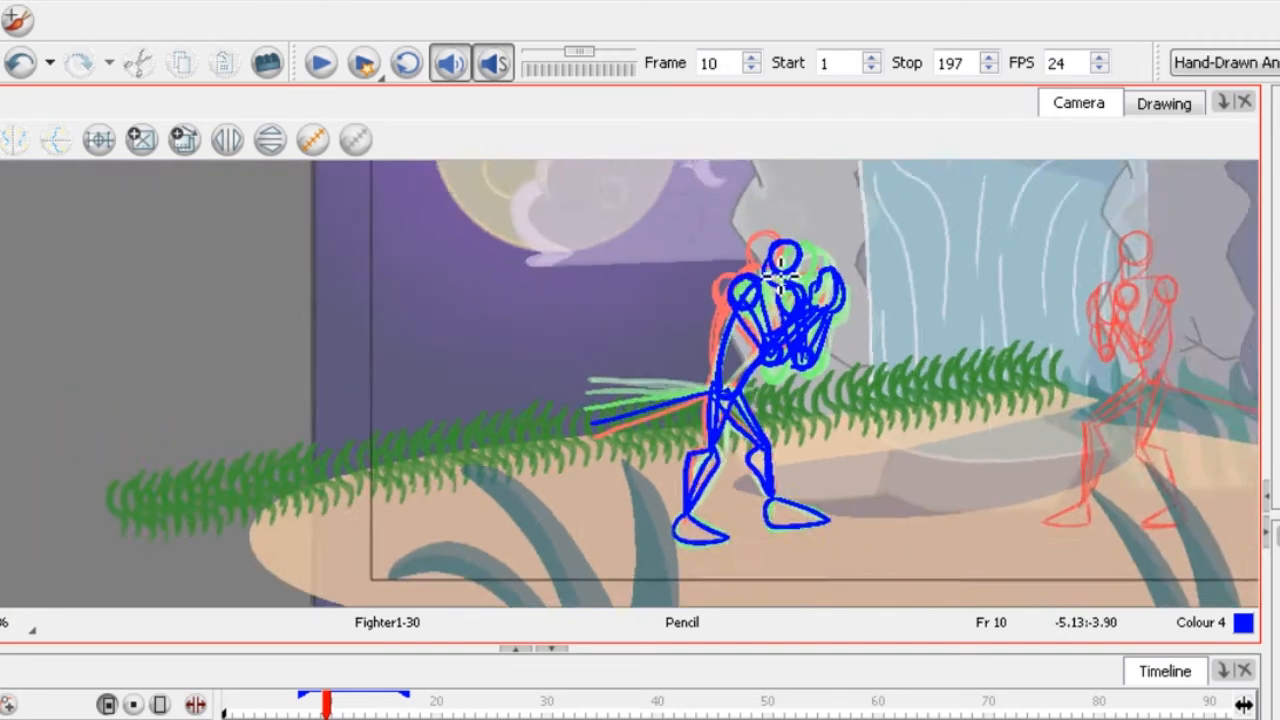
scroll(777, 275, up, 1)
Fill out both arms on frame 12 with outline strokes along the upper arms and forearms.
key(g)
scroll(777, 314, up, 5)
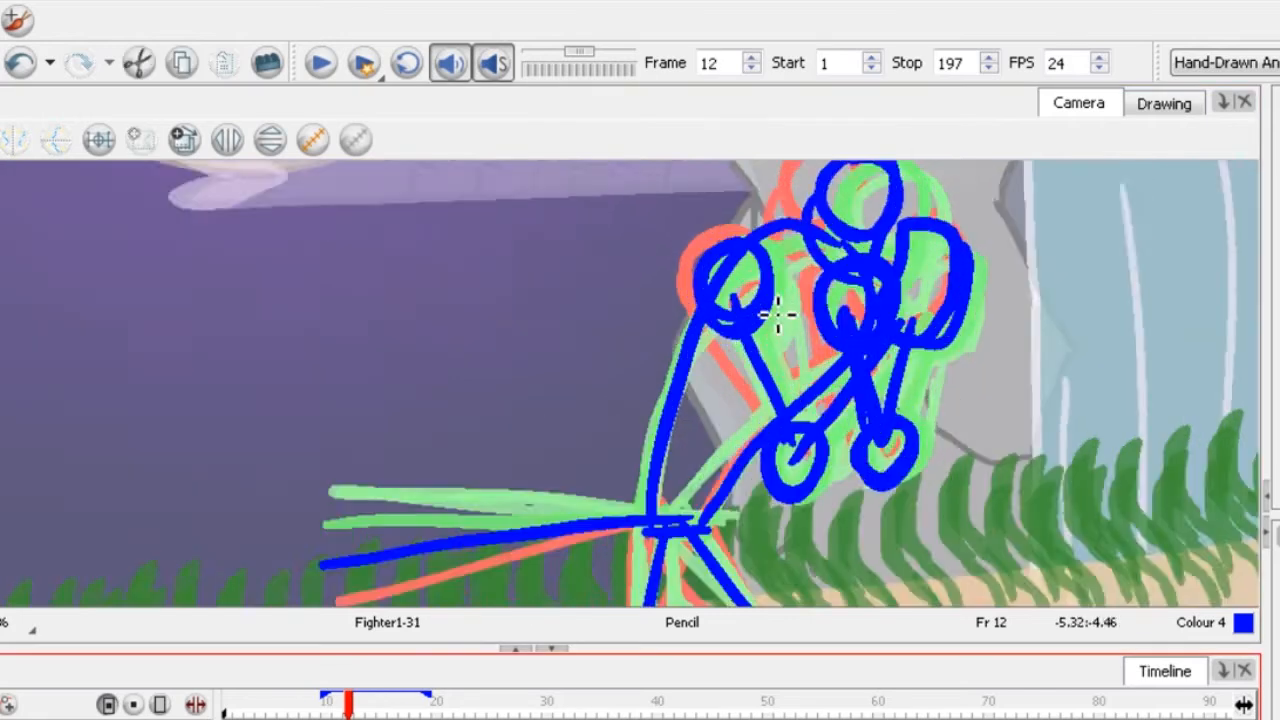
scroll(725, 378, down, 3)
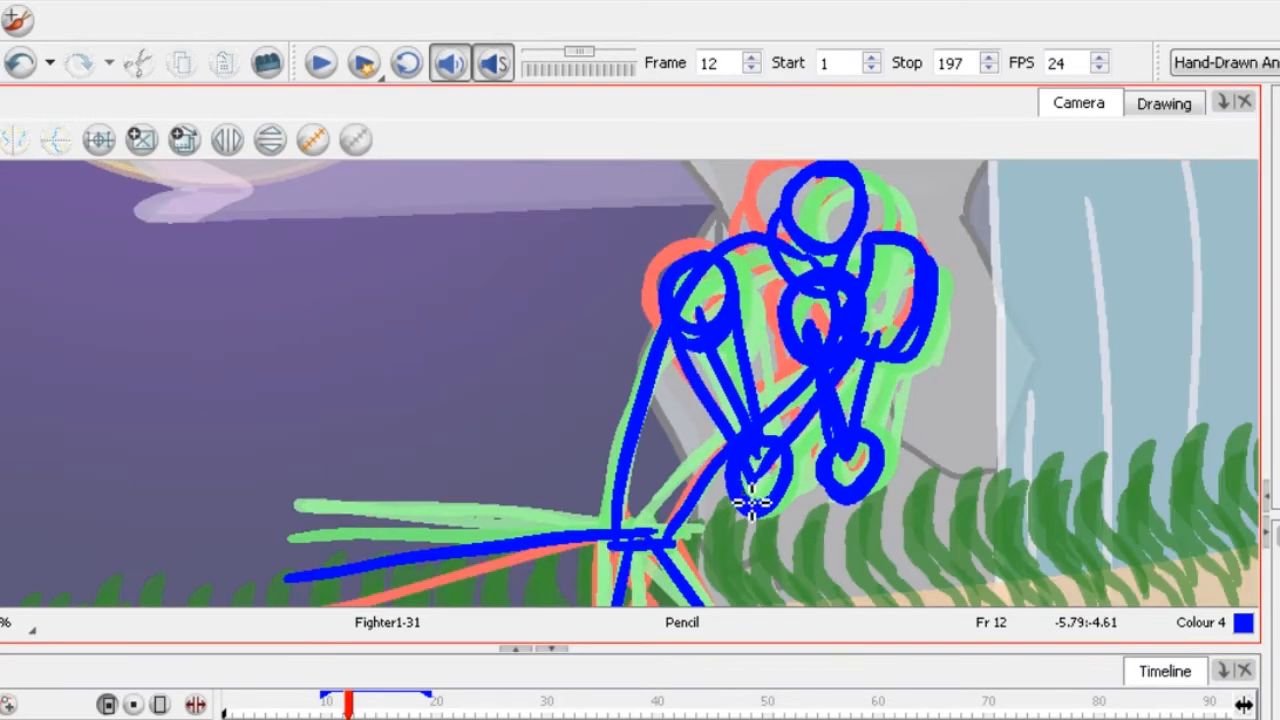
mouse_move(880, 352)
mouse_down()
mouse_move(819, 481)
mouse_move(772, 468)
mouse_move(812, 356)
mouse_move(808, 404)
mouse_move(825, 404)
mouse_move(848, 349)
mouse_move(866, 388)
mouse_move(849, 412)
mouse_move(852, 441)
mouse_move(898, 365)
mouse_move(901, 438)
mouse_move(834, 485)
mouse_up()
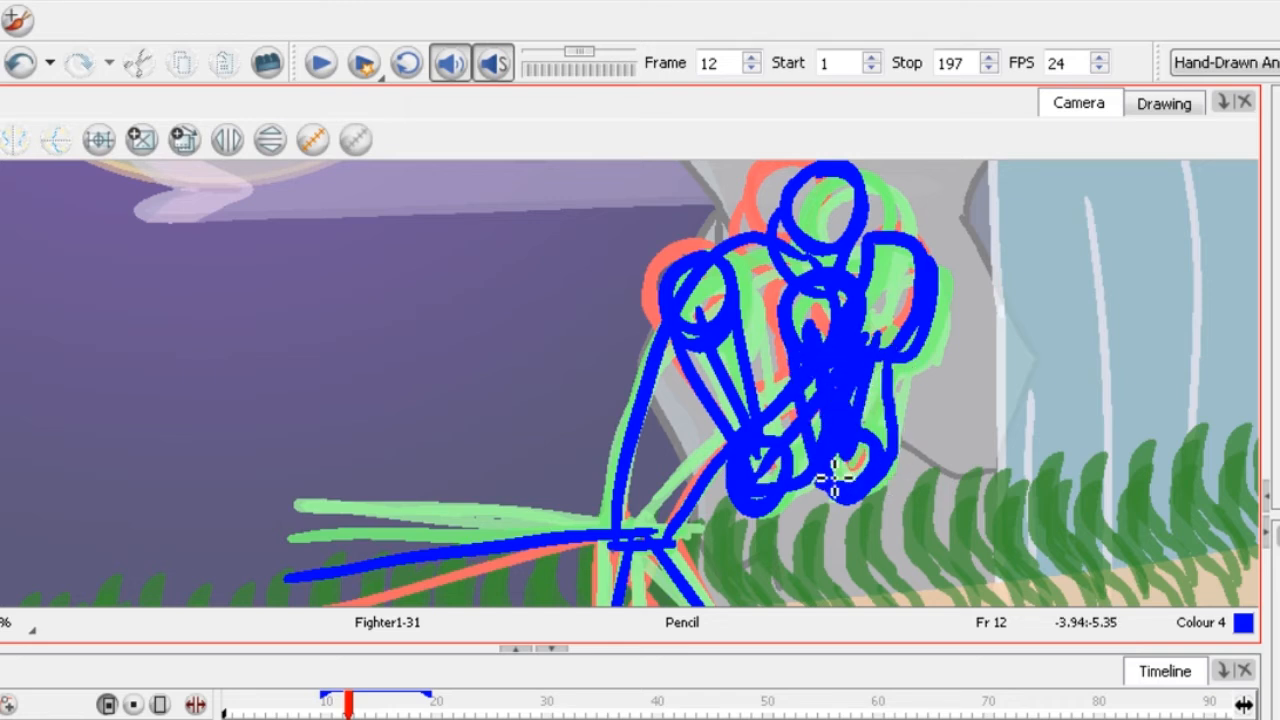
scroll(771, 300, down, 3)
Add second contour lines to the thighs and shins of both legs on frame 12.
scroll(745, 385, up, 4)
mouse_move(785, 290)
mouse_down()
mouse_move(735, 402)
mouse_move(733, 290)
mouse_move(720, 406)
mouse_move(680, 455)
mouse_move(698, 483)
mouse_up()
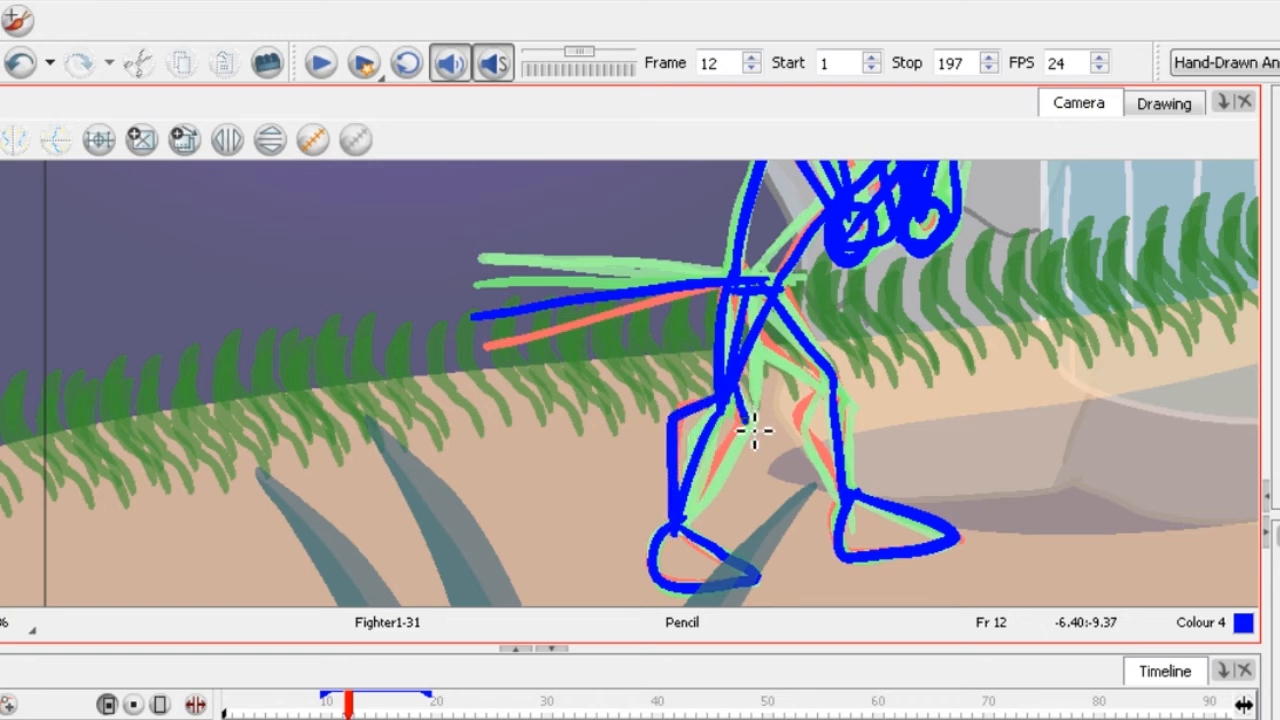
drag(754, 430, 692, 500)
mouse_move(791, 291)
mouse_down()
mouse_move(849, 397)
mouse_move(836, 378)
mouse_move(808, 423)
mouse_move(856, 467)
mouse_up()
scroll(856, 460, down, 2)
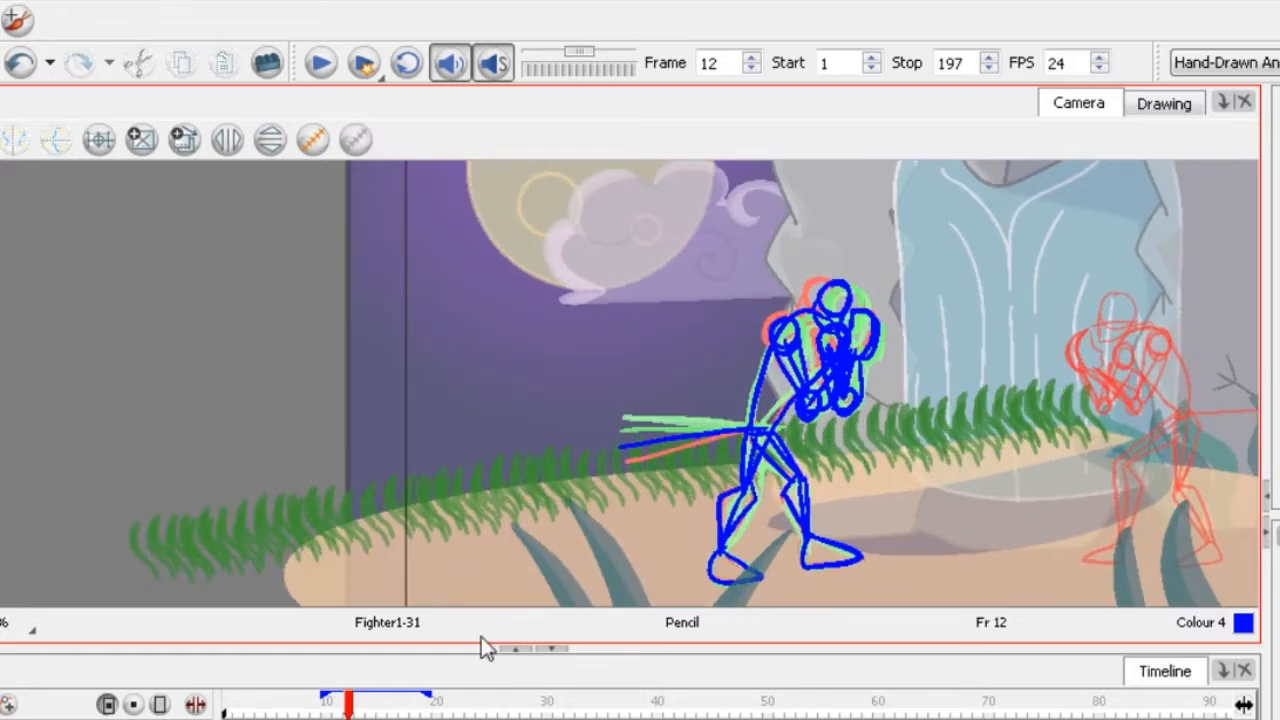
Fill out both arms on frame 14 with outline strokes from the shoulder circles through the elbows to the fists.
click(370, 715)
scroll(805, 366, up, 3)
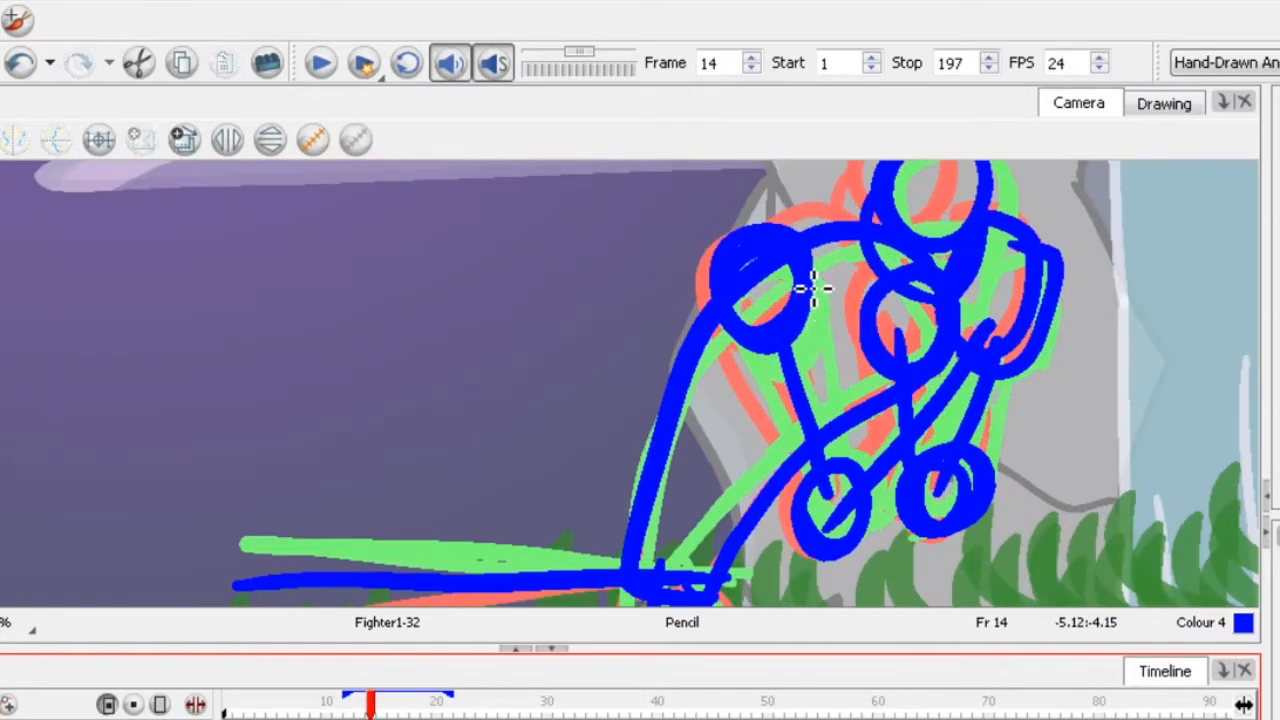
drag(814, 290, 854, 487)
drag(742, 355, 822, 534)
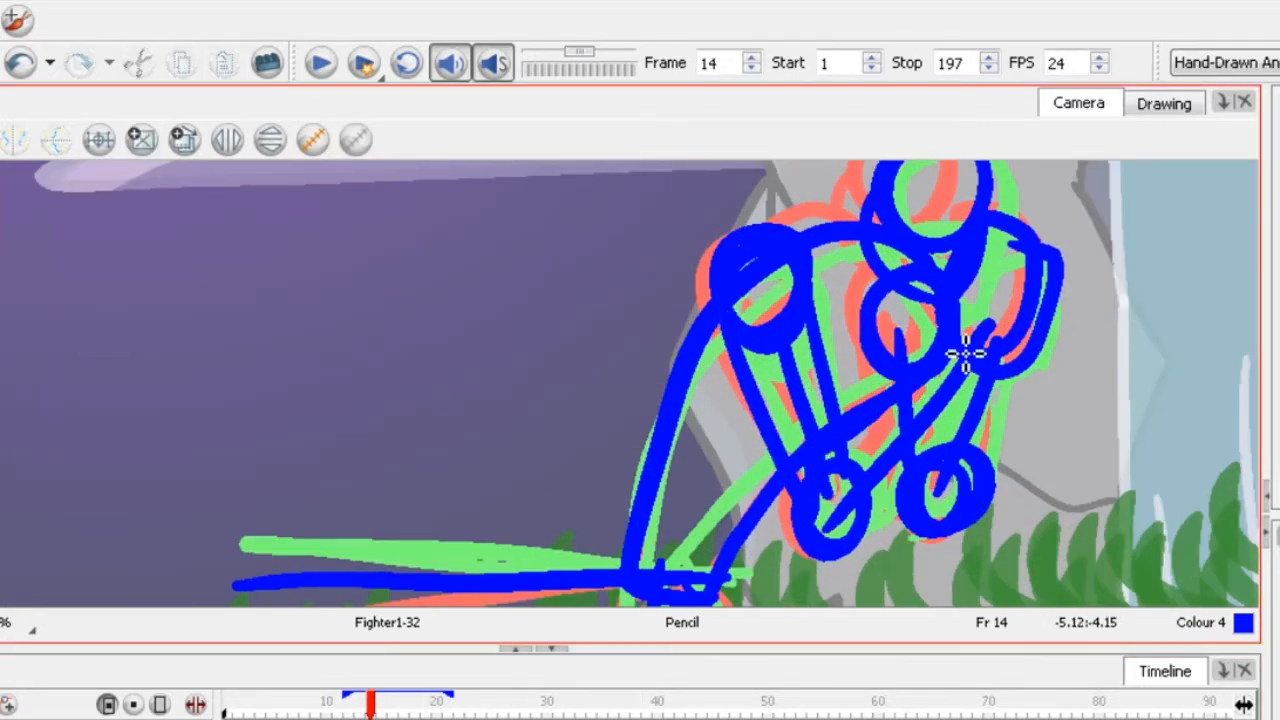
drag(921, 457, 824, 538)
drag(957, 353, 941, 460)
drag(879, 356, 897, 474)
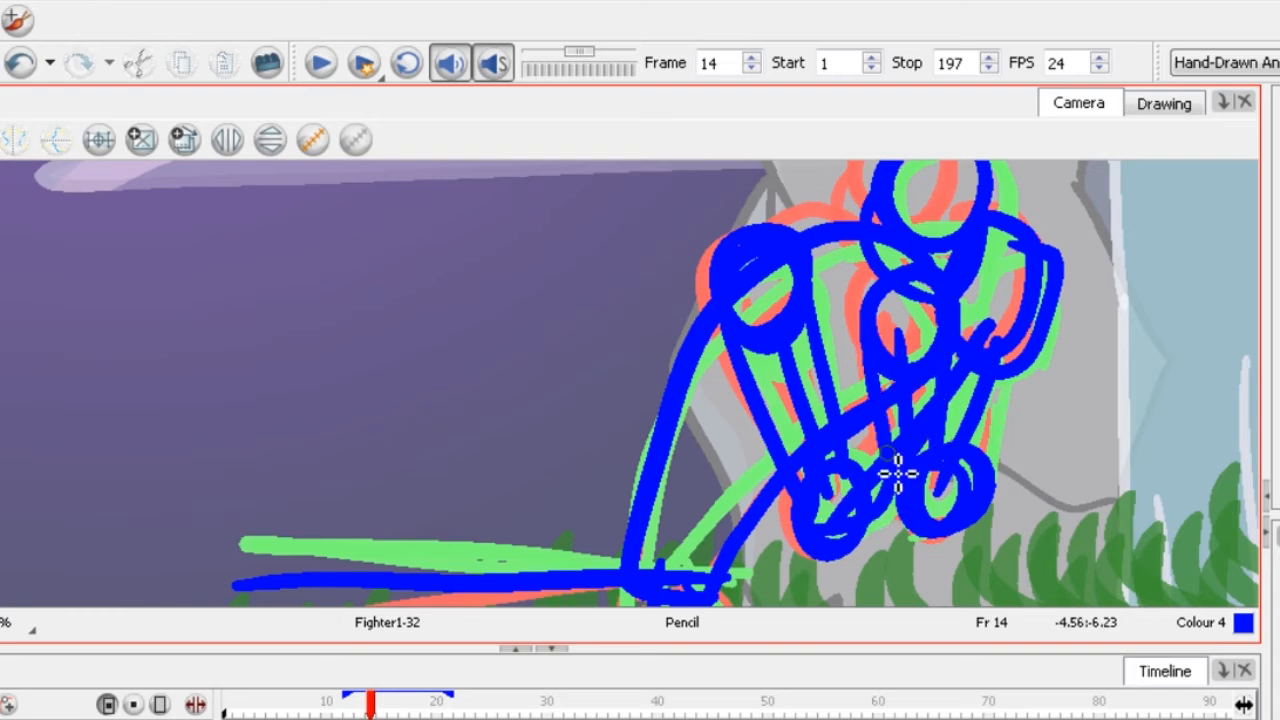
drag(1014, 378, 969, 466)
Fill out both legs on frame 14 with second contour lines along the thighs and shins down to the ankles.
scroll(920, 315, down, 6)
scroll(797, 437, up, 3)
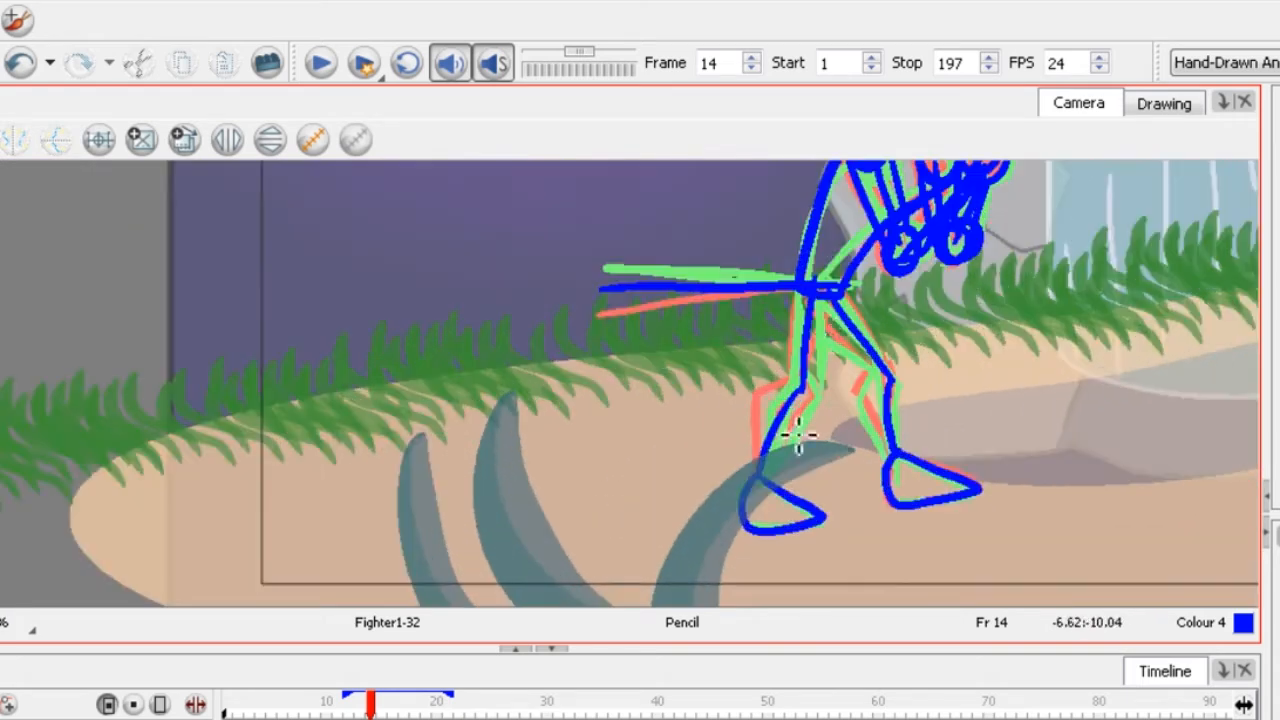
scroll(843, 300, up, 1)
drag(843, 295, 803, 390)
mouse_move(787, 287)
mouse_down()
mouse_move(783, 415)
mouse_move(736, 515)
mouse_up()
drag(802, 415, 748, 505)
drag(818, 320, 882, 405)
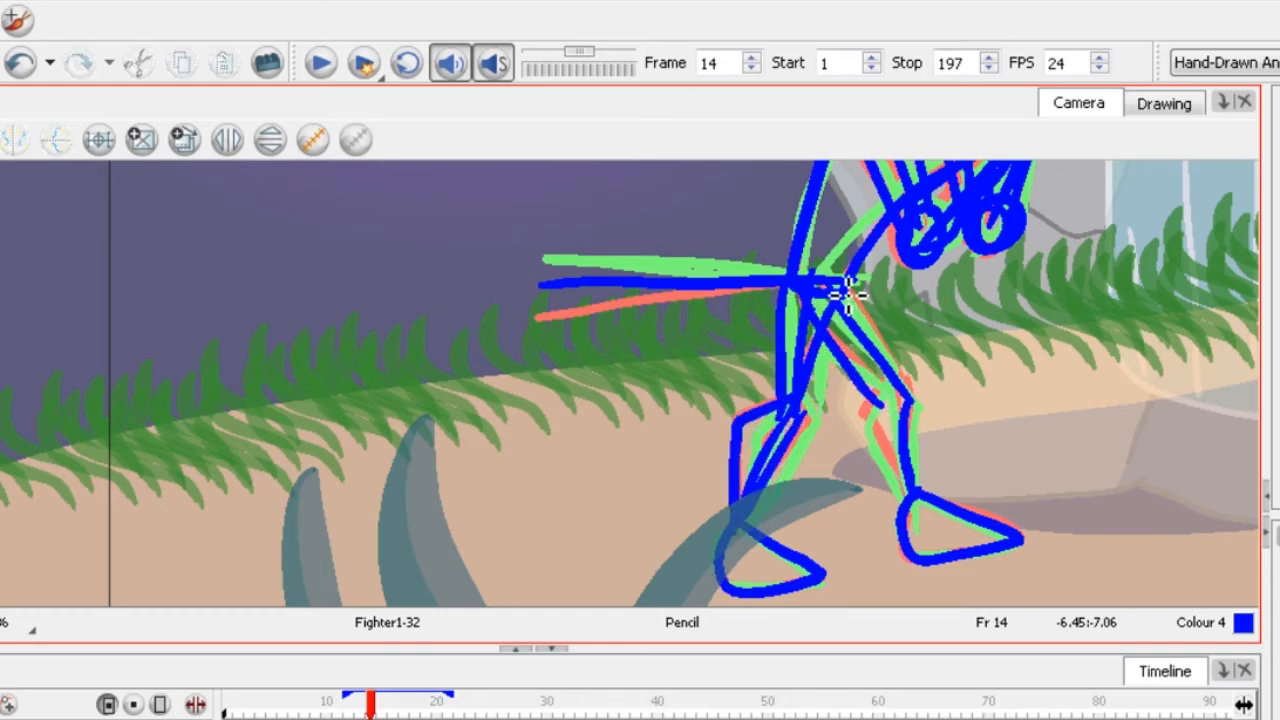
mouse_move(858, 290)
mouse_down()
mouse_move(908, 407)
mouse_move(885, 425)
mouse_move(912, 517)
mouse_up()
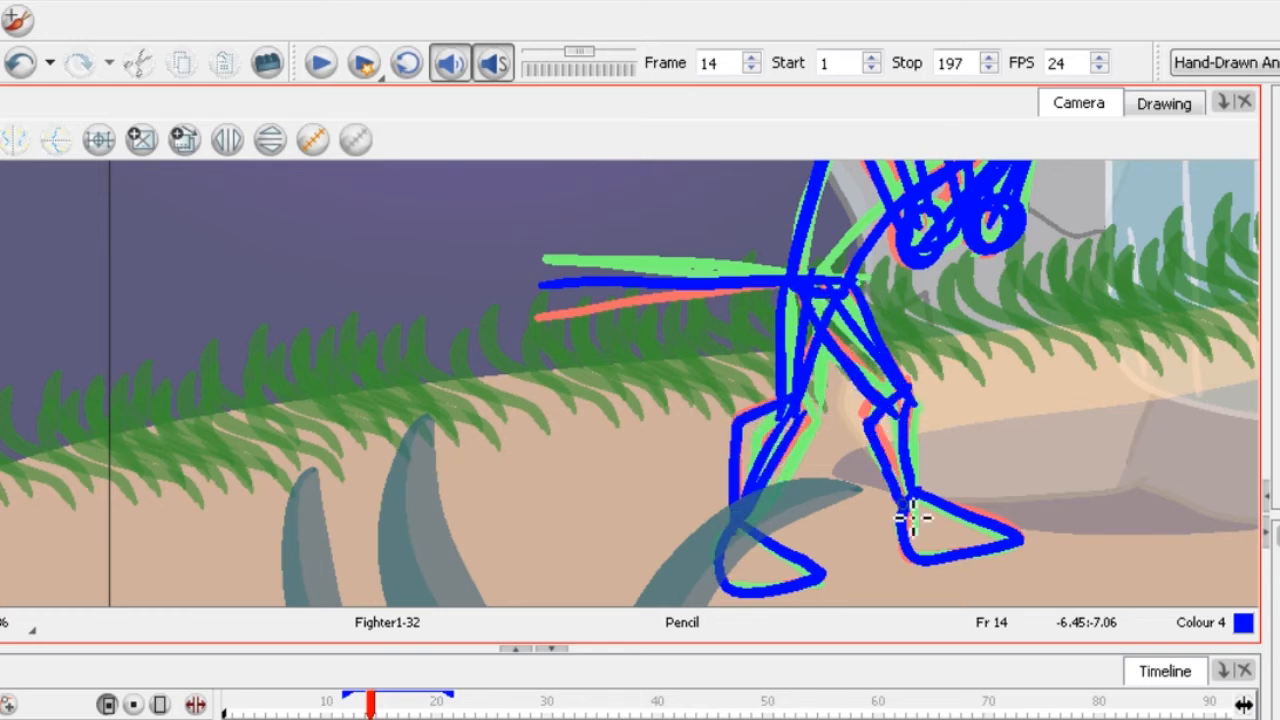
key(1)
key(1)
Play the animation from frame 1 to review the filled-out poses.
key(2)
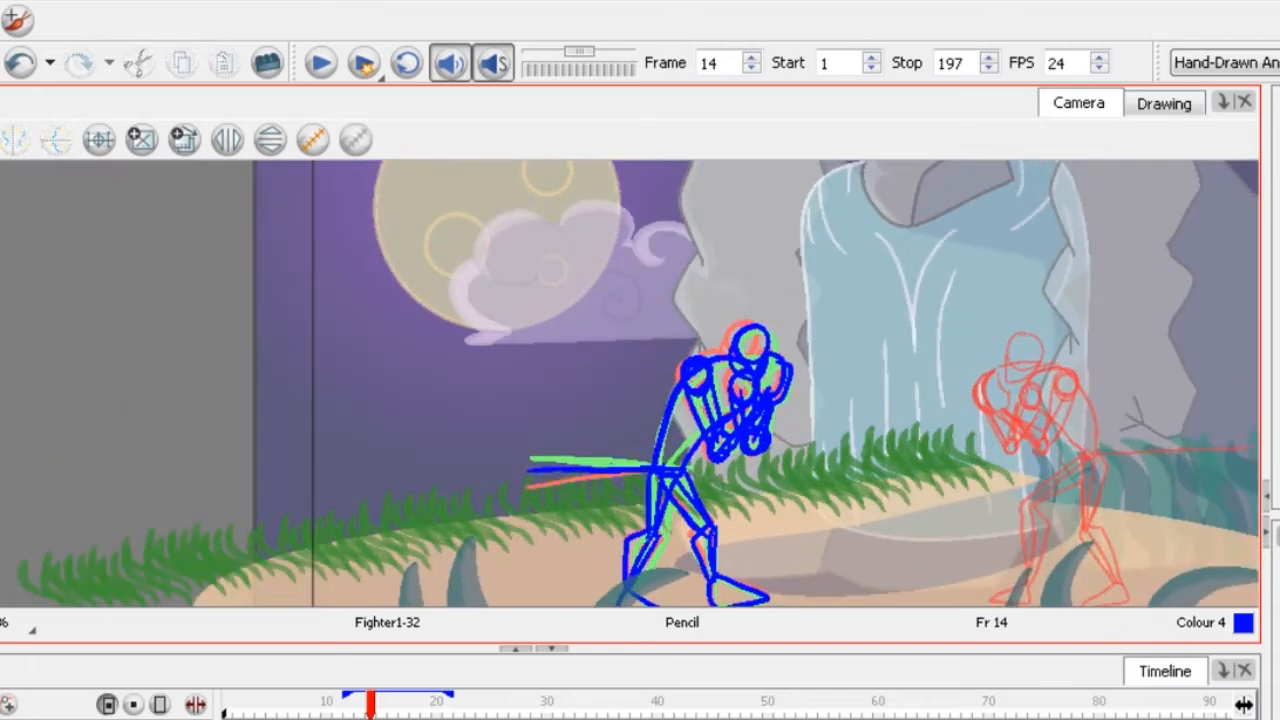
key(shift+comma)
click(320, 63)
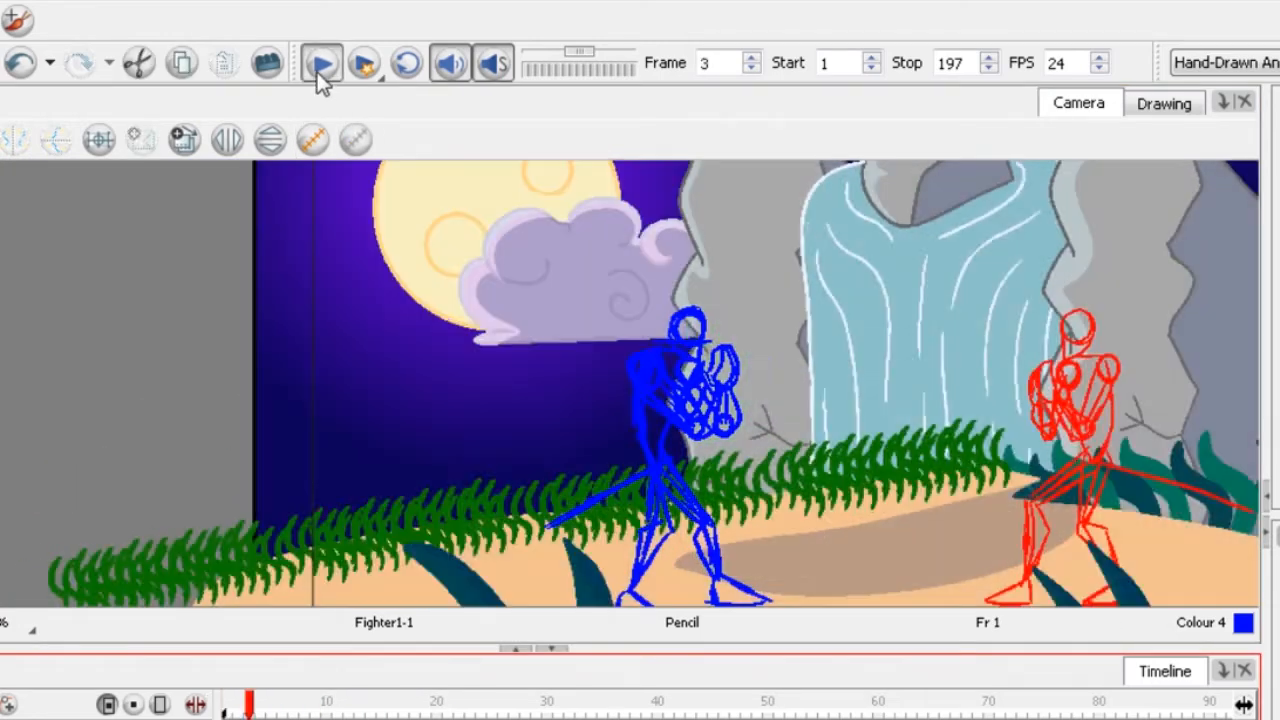
Replay the animation from frame 1 and inspect the first fighter's poses up to frame 33.
click(314, 66)
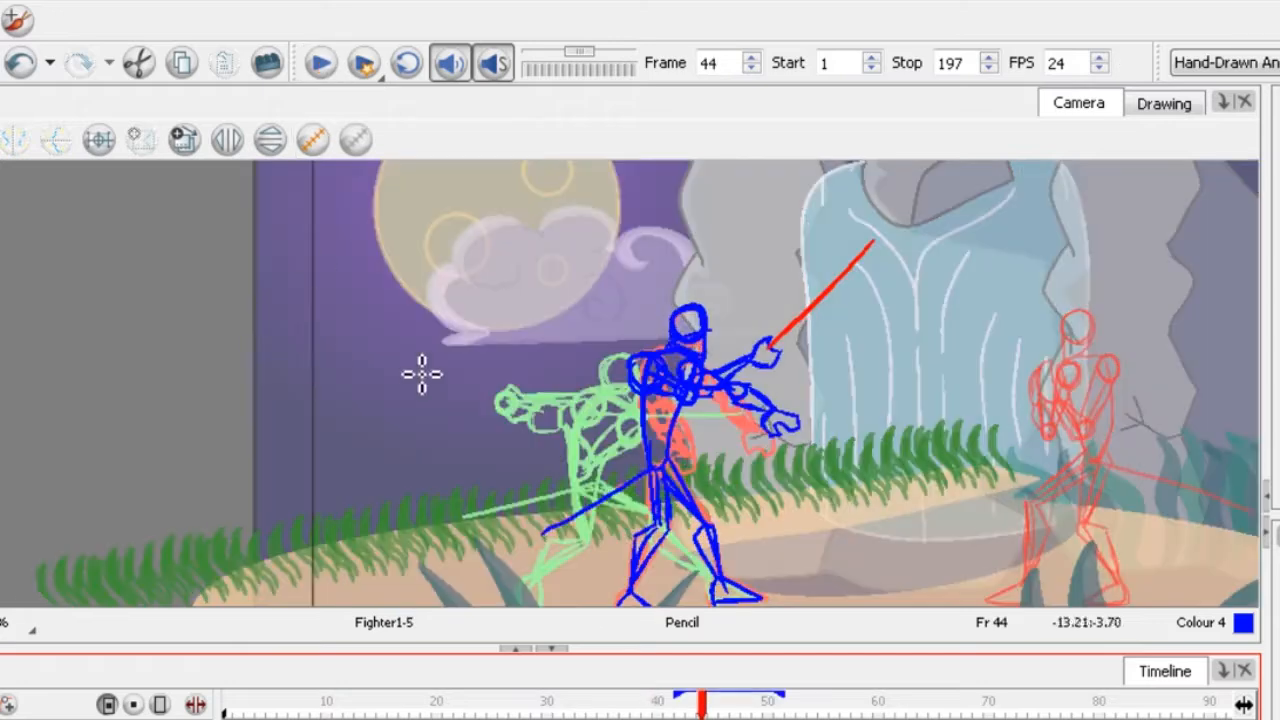
drag(702, 708, 158, 680)
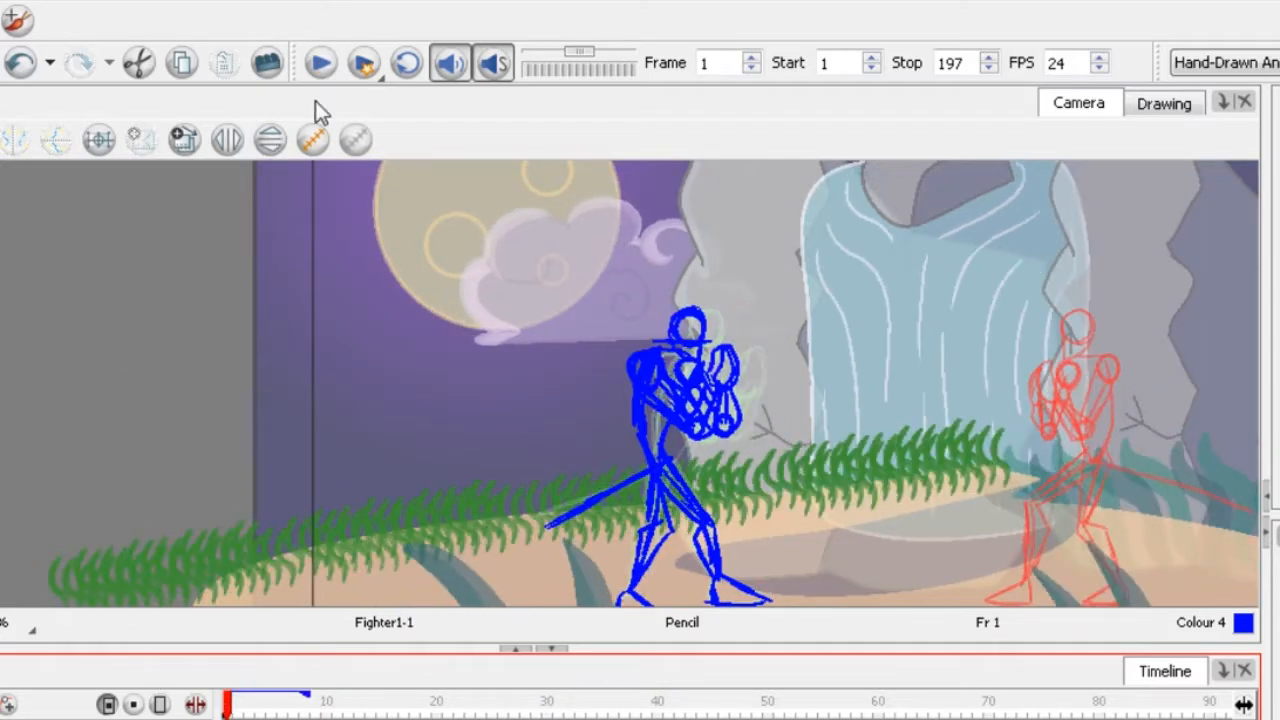
click(331, 66)
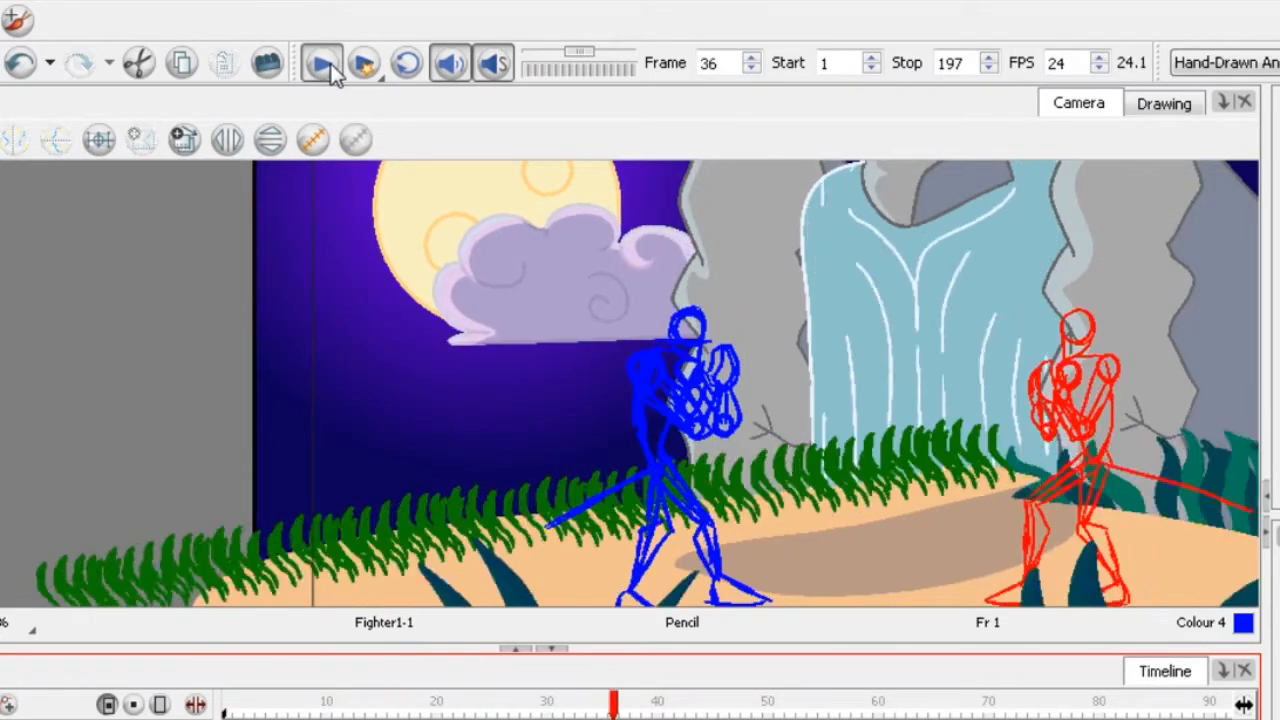
click(324, 60)
drag(713, 708, 270, 708)
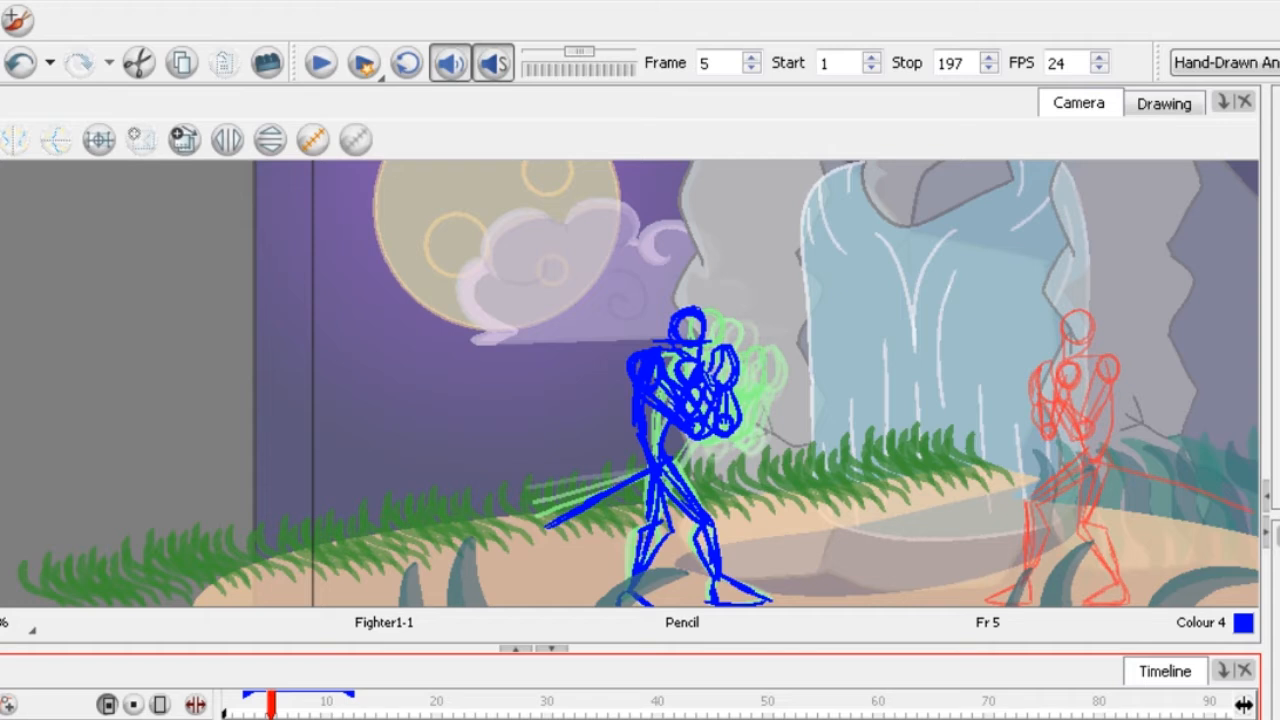
drag(270, 708, 381, 708)
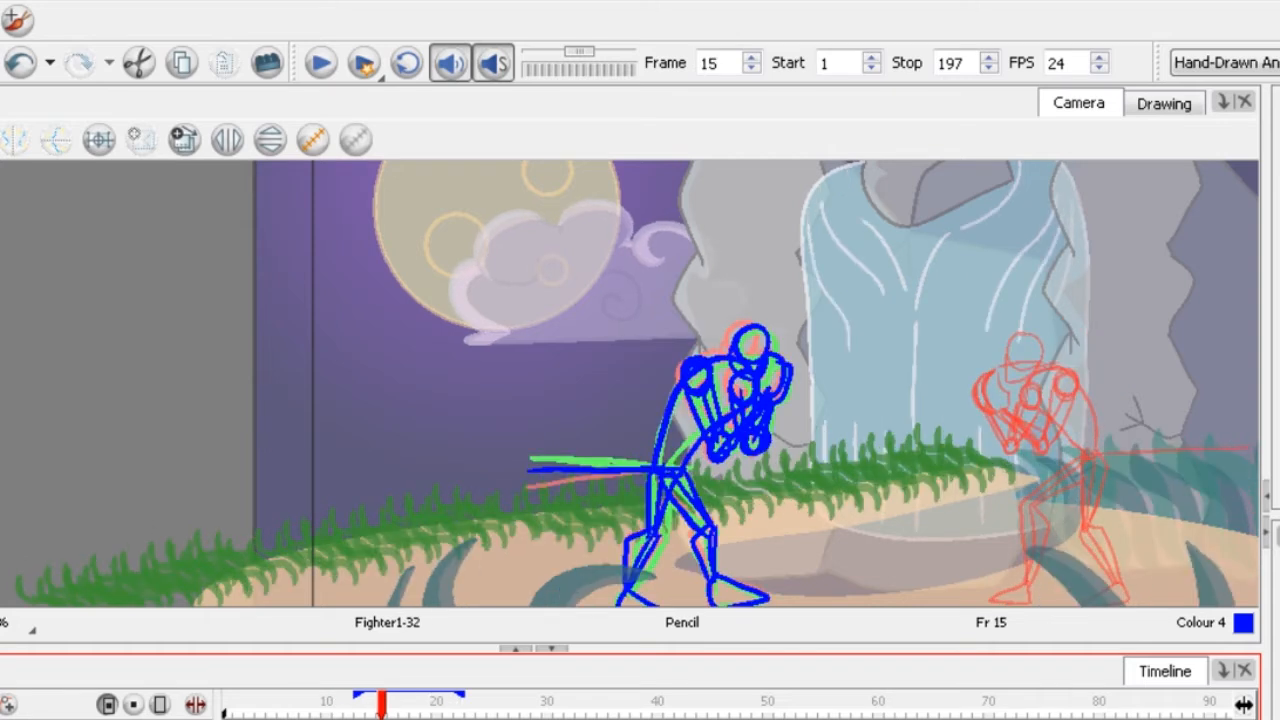
drag(381, 708, 580, 708)
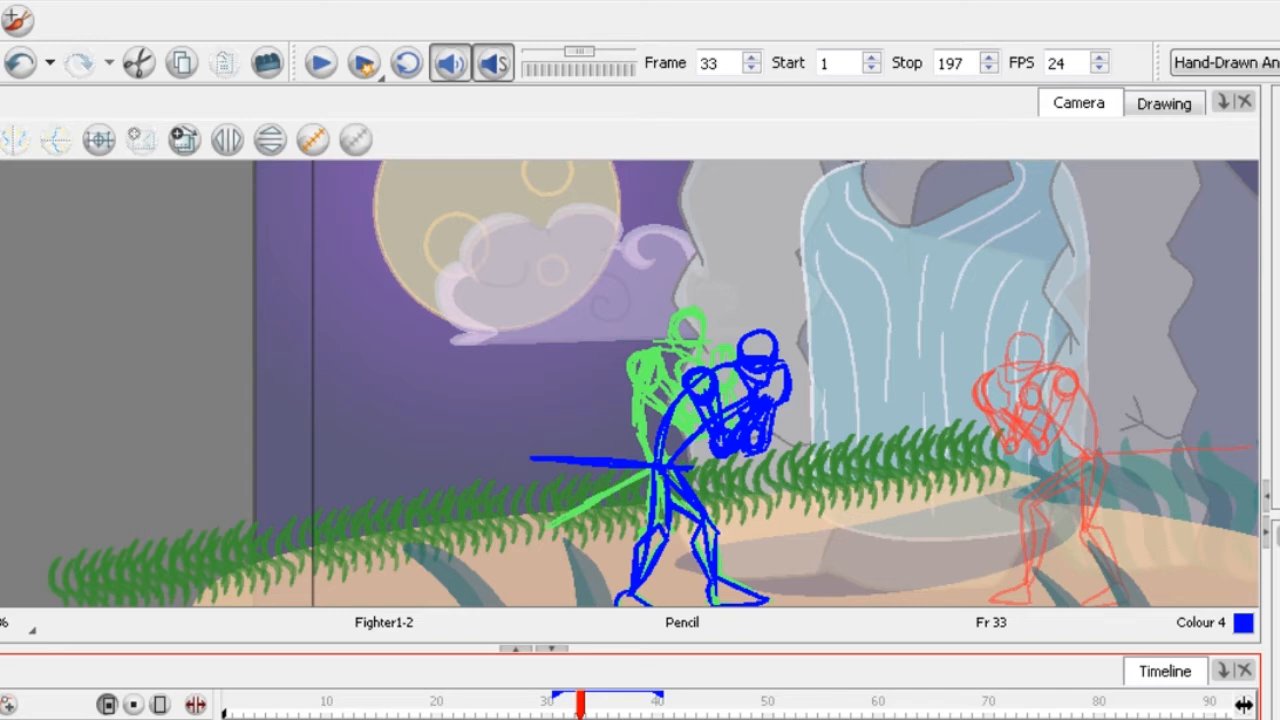
Clear the first fighter's drawing exposure at frame 30 to make an empty cell.
drag(580, 708, 547, 708)
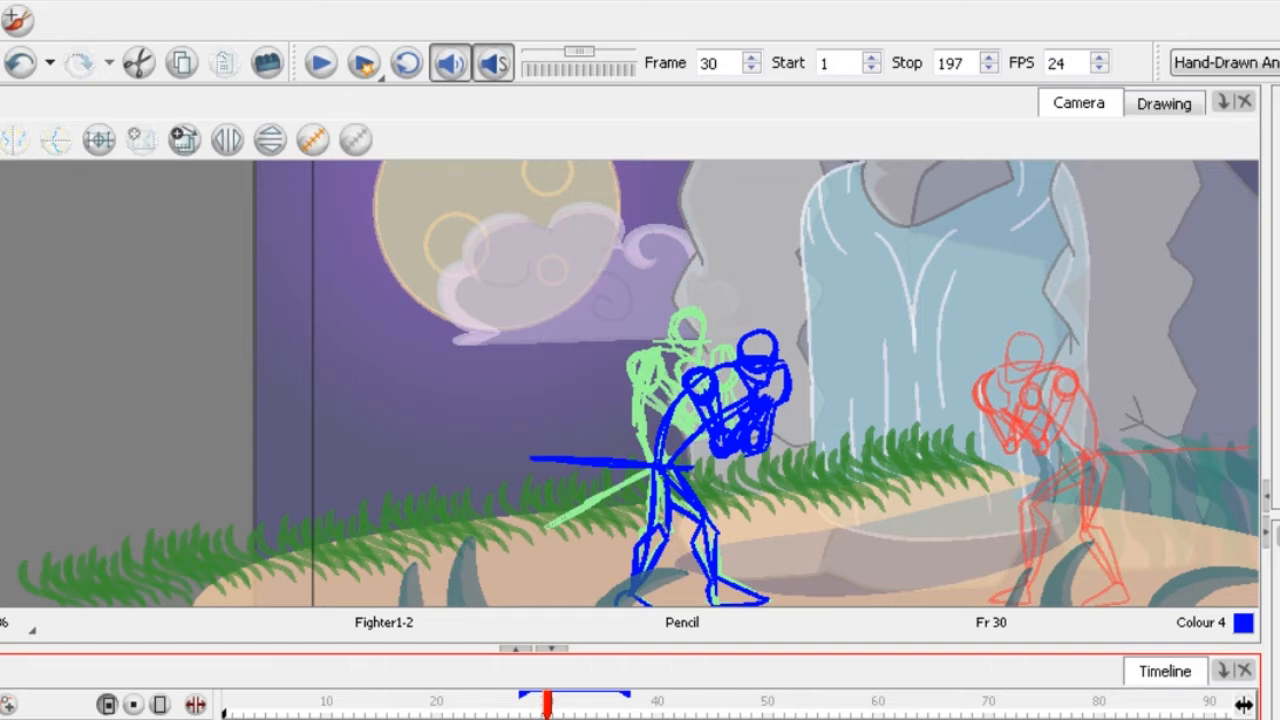
right_click(592, 719)
click(660, 719)
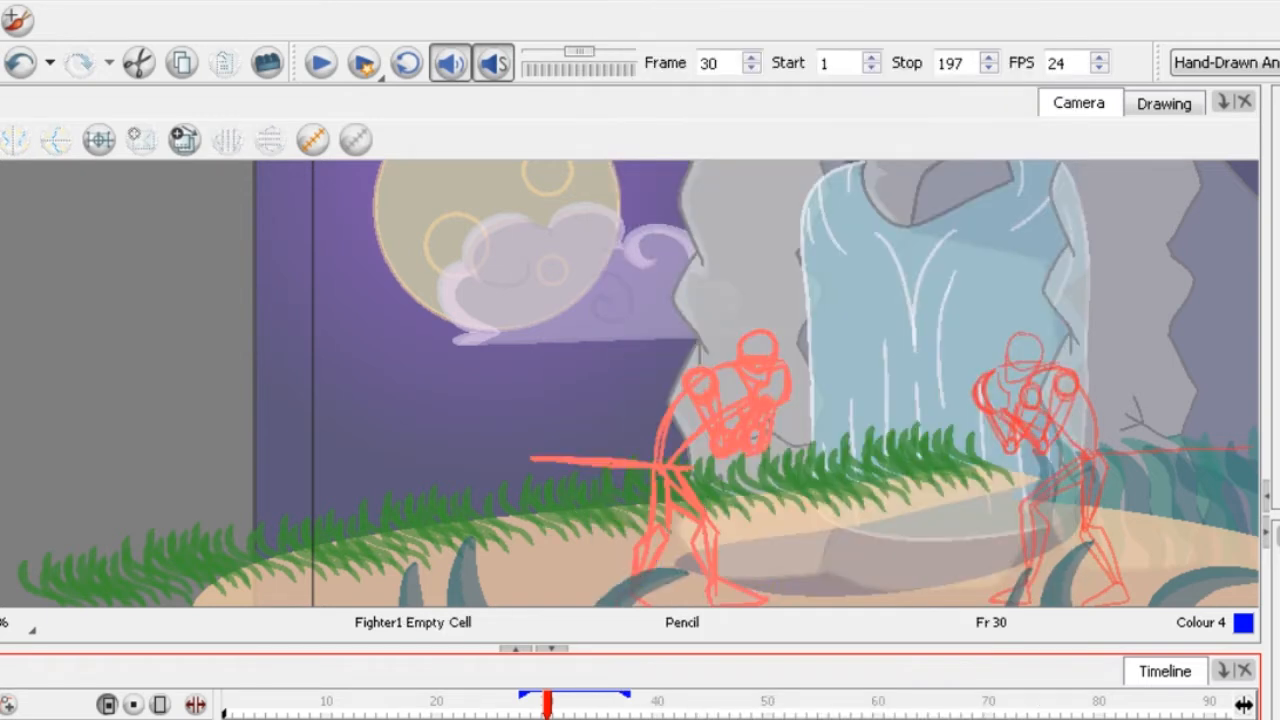
key(.)
Copy the whole first-fighter drawing from frame 15 and paste it into the empty cell at frame 30.
drag(547, 706, 323, 706)
key(alt+s)
scroll(415, 298, down, 2)
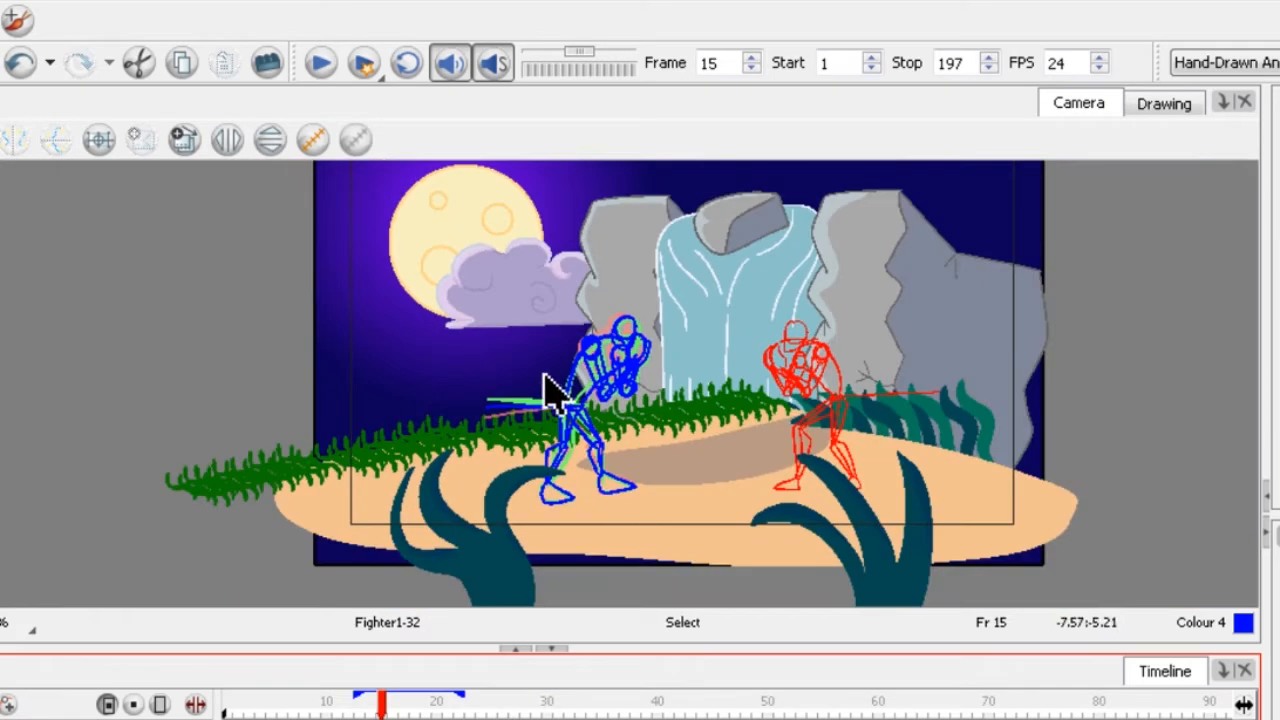
drag(668, 512, 460, 302)
right_click(567, 375)
click(614, 116)
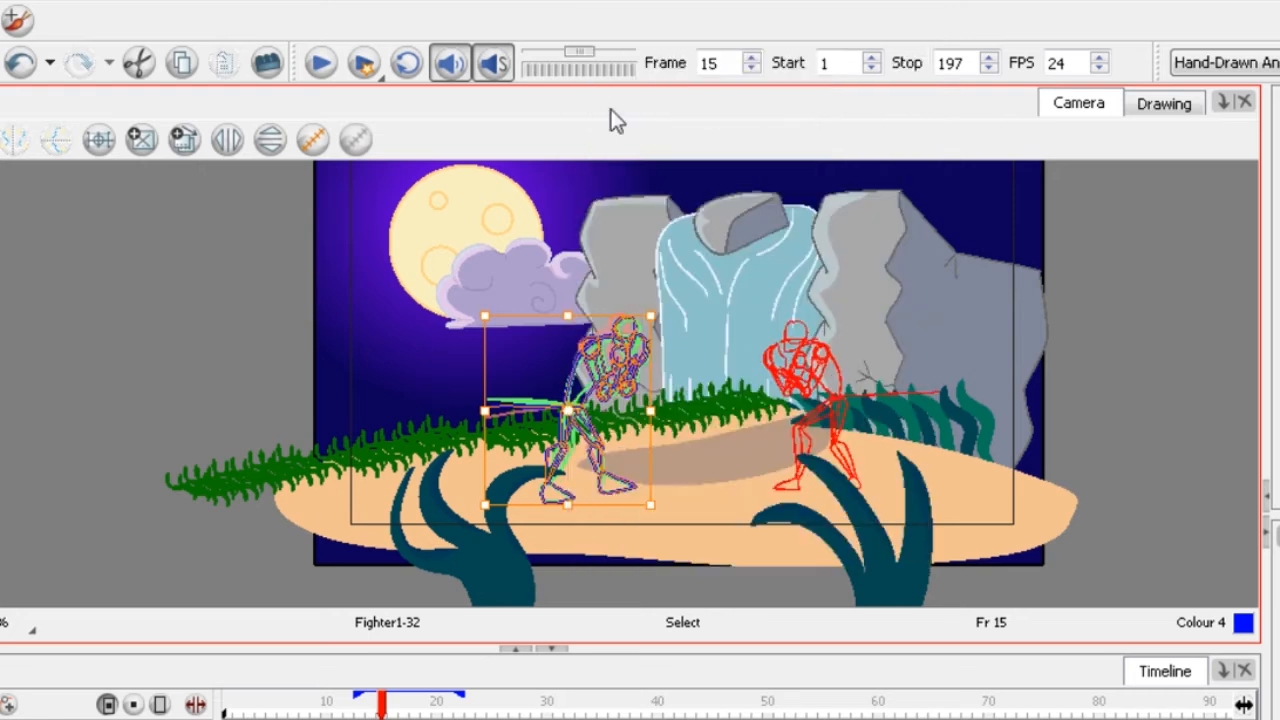
click(547, 706)
right_click(571, 286)
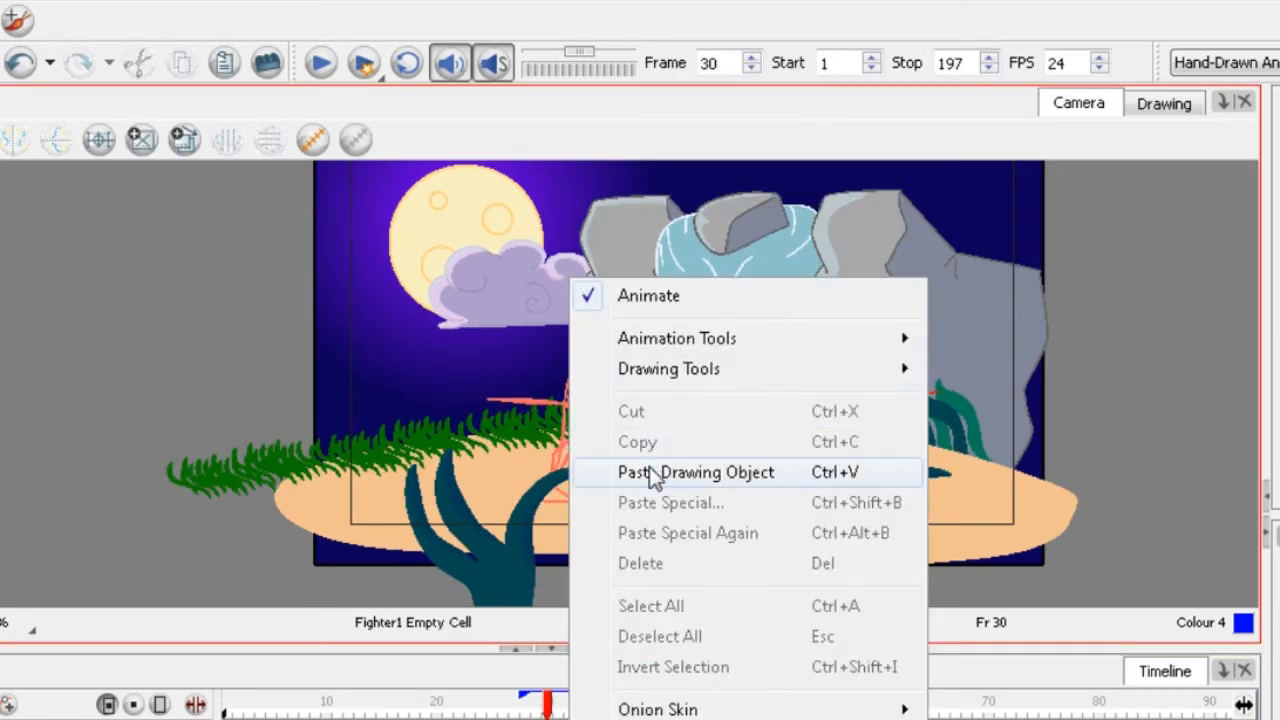
click(686, 471)
Copy the first fighter's complete drawing on frame 12 and paste it into frame 32.
click(348, 706)
drag(441, 223, 700, 544)
right_click(616, 380)
click(677, 140)
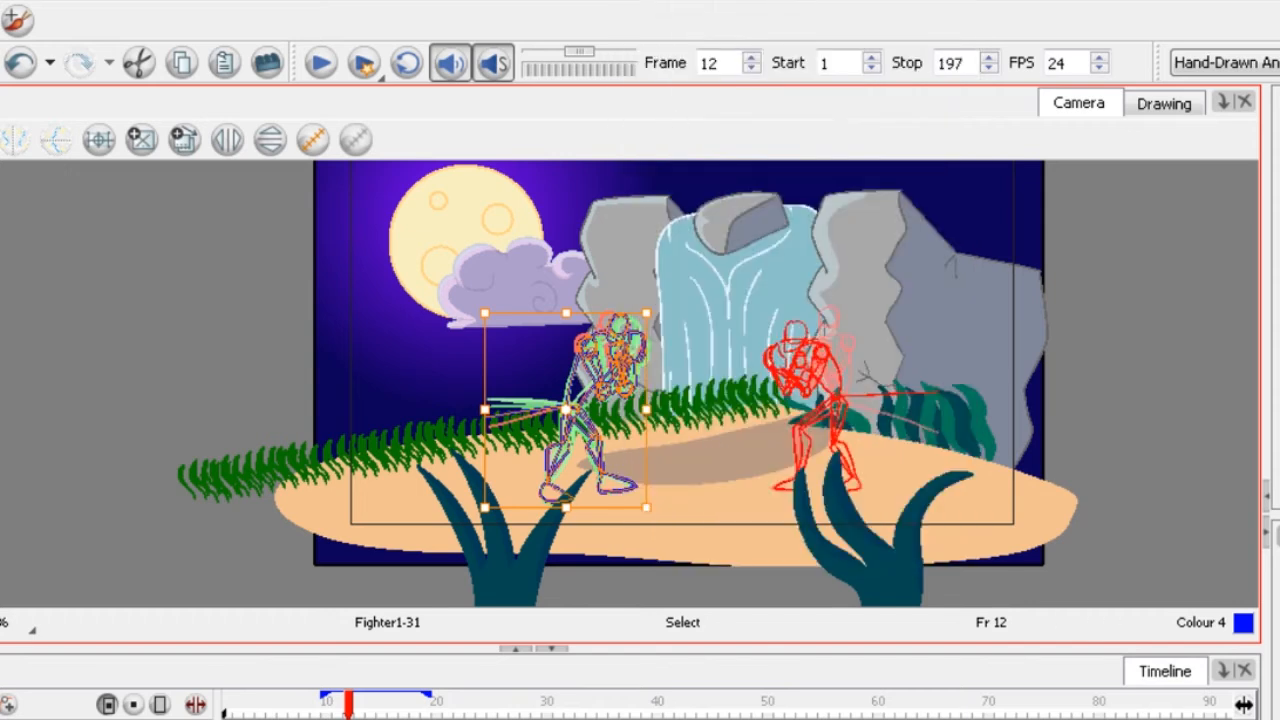
click(569, 706)
right_click(582, 320)
click(703, 516)
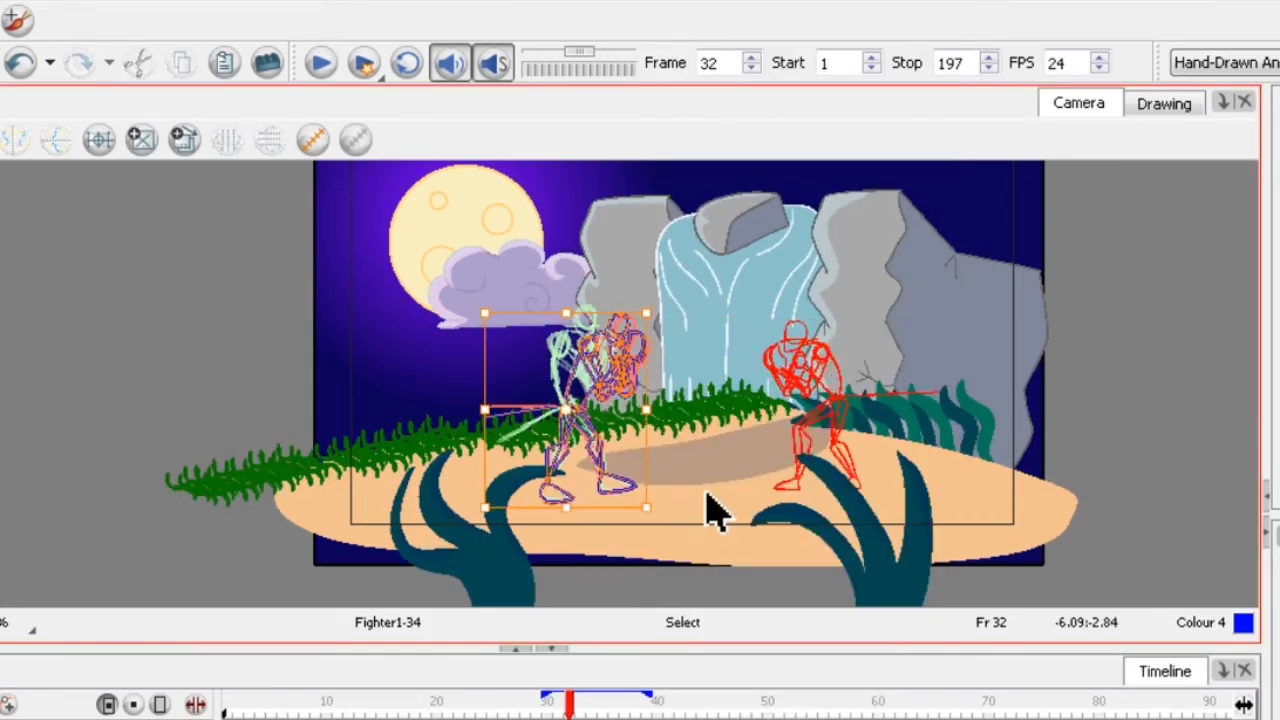
Copy the first fighter's drawing from frame 11 and paste it into the empty cell at frame 34.
scroll(588, 373, up, 2)
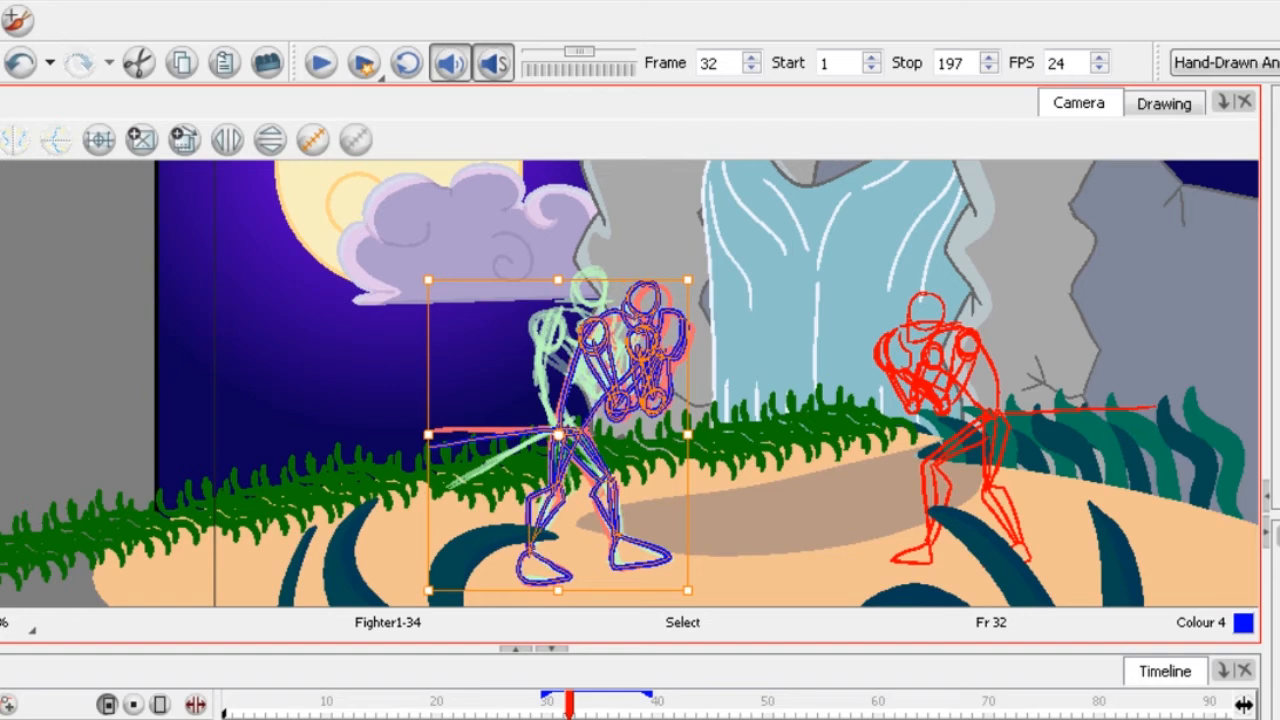
click(360, 706)
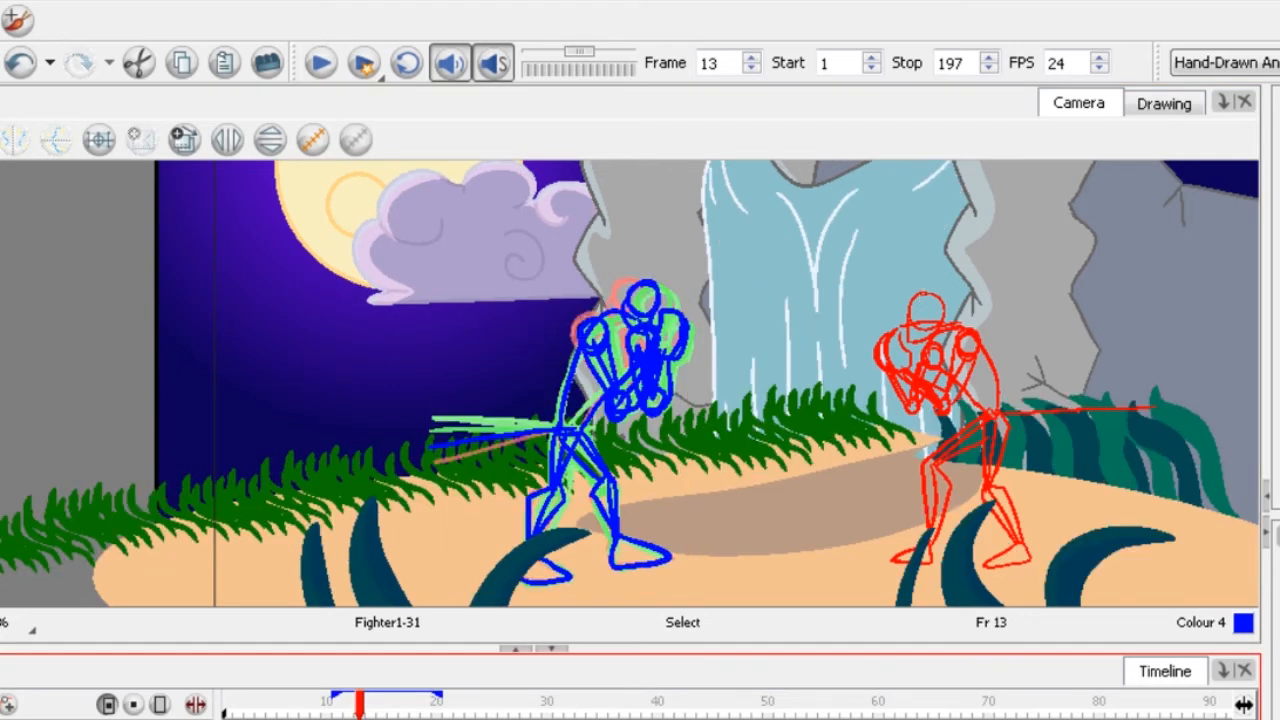
click(338, 706)
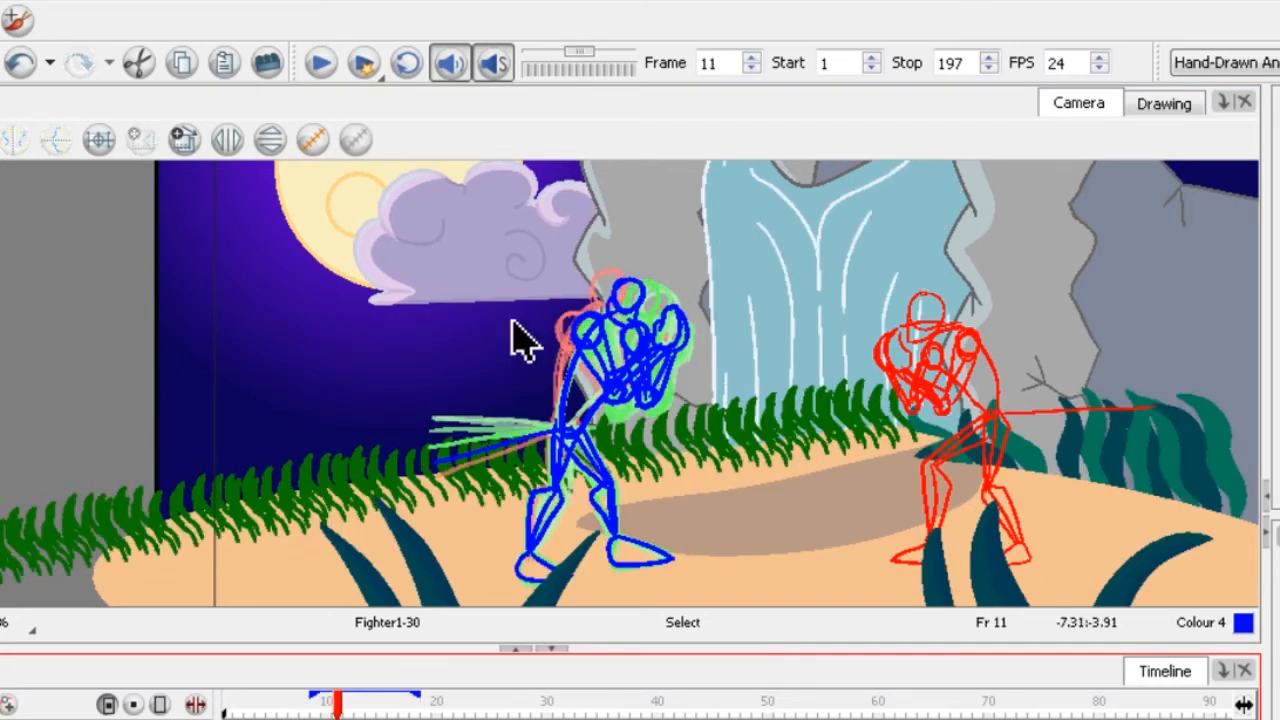
drag(411, 257, 772, 610)
right_click(558, 372)
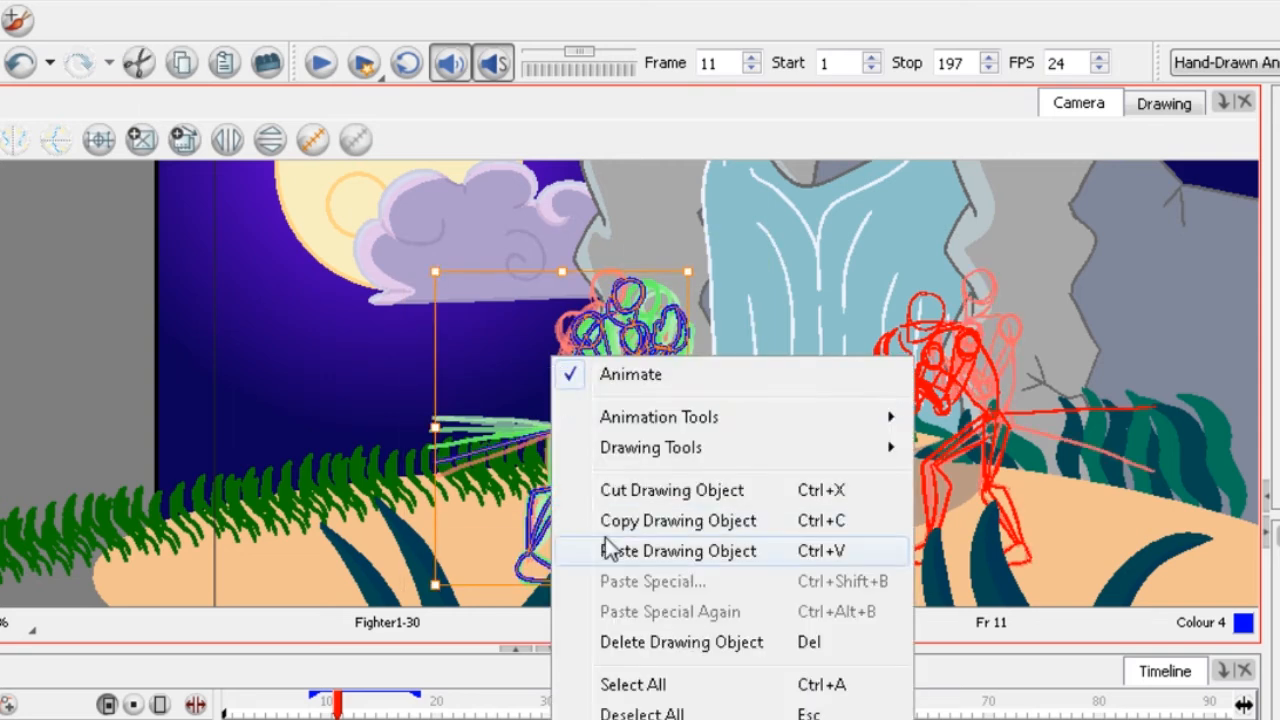
click(606, 545)
click(591, 706)
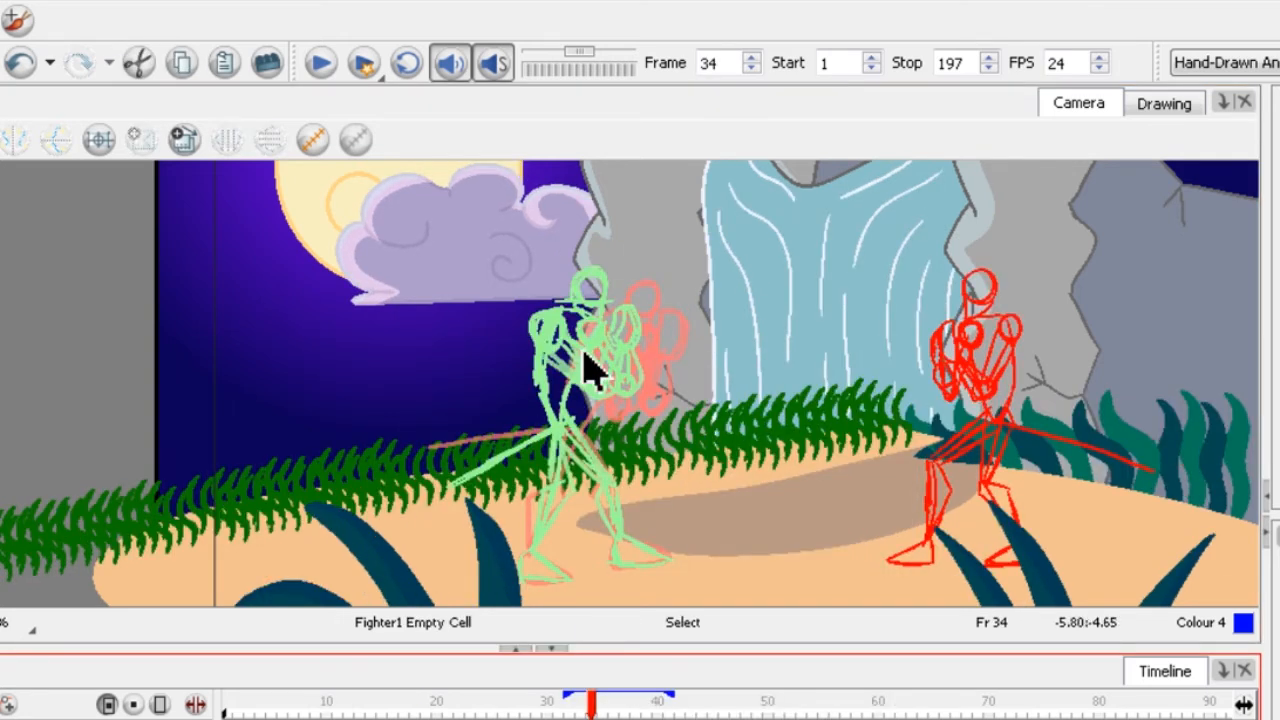
right_click(595, 370)
click(645, 529)
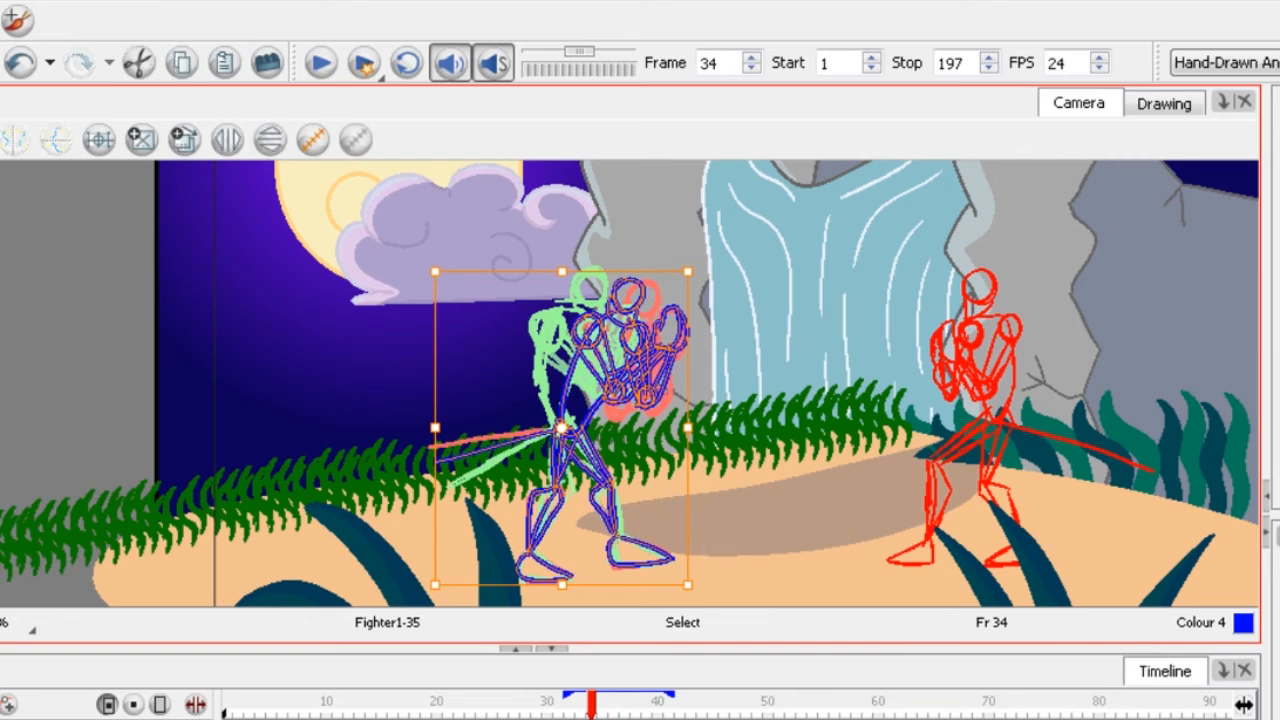
Copy the first fighter's drawing from frame 8 and paste it into the empty cell at frame 36.
click(337, 706)
click(304, 706)
mouse_move(432, 230)
mouse_down()
mouse_move(606, 429)
mouse_move(622, 424)
mouse_up()
right_click(622, 424)
click(663, 140)
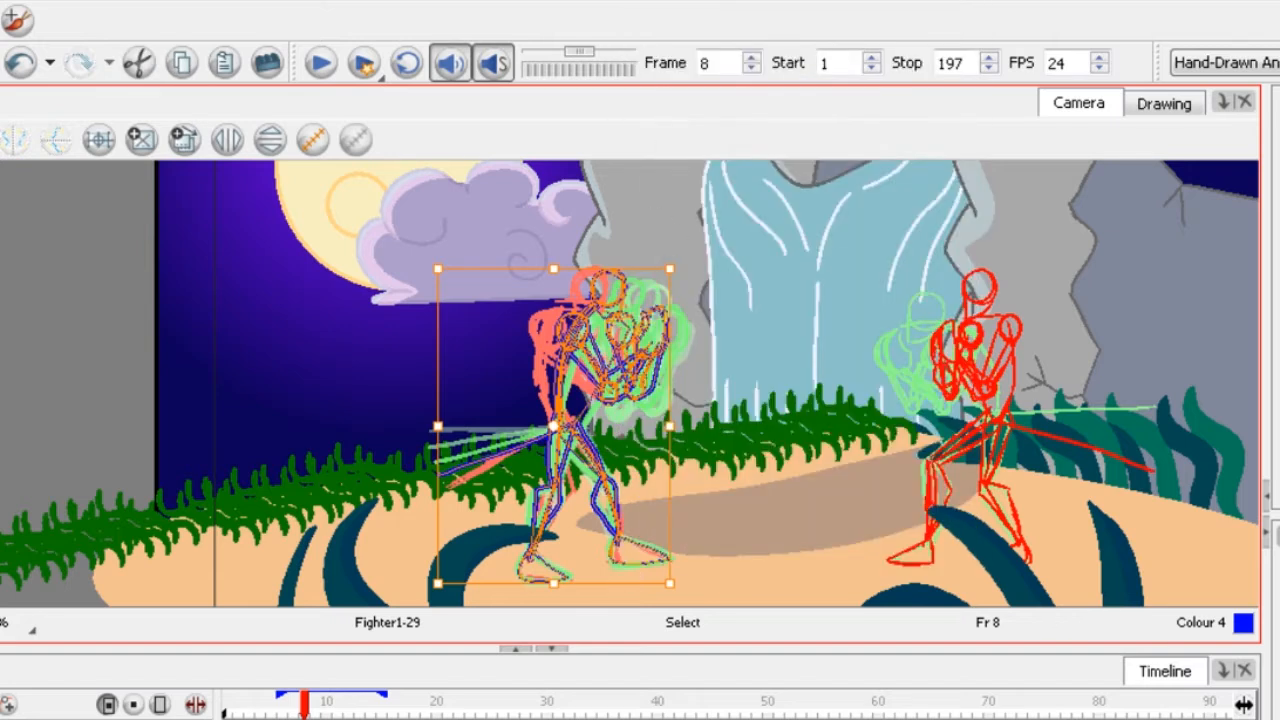
click(613, 706)
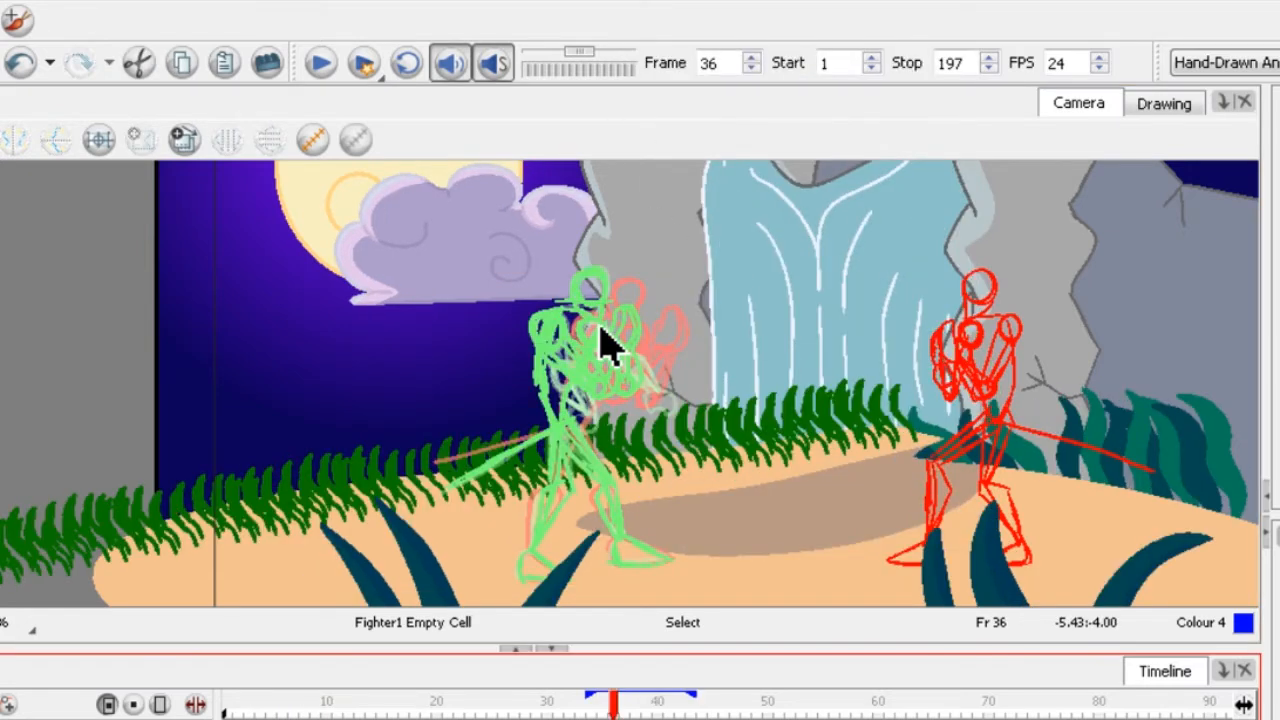
right_click(603, 332)
click(665, 522)
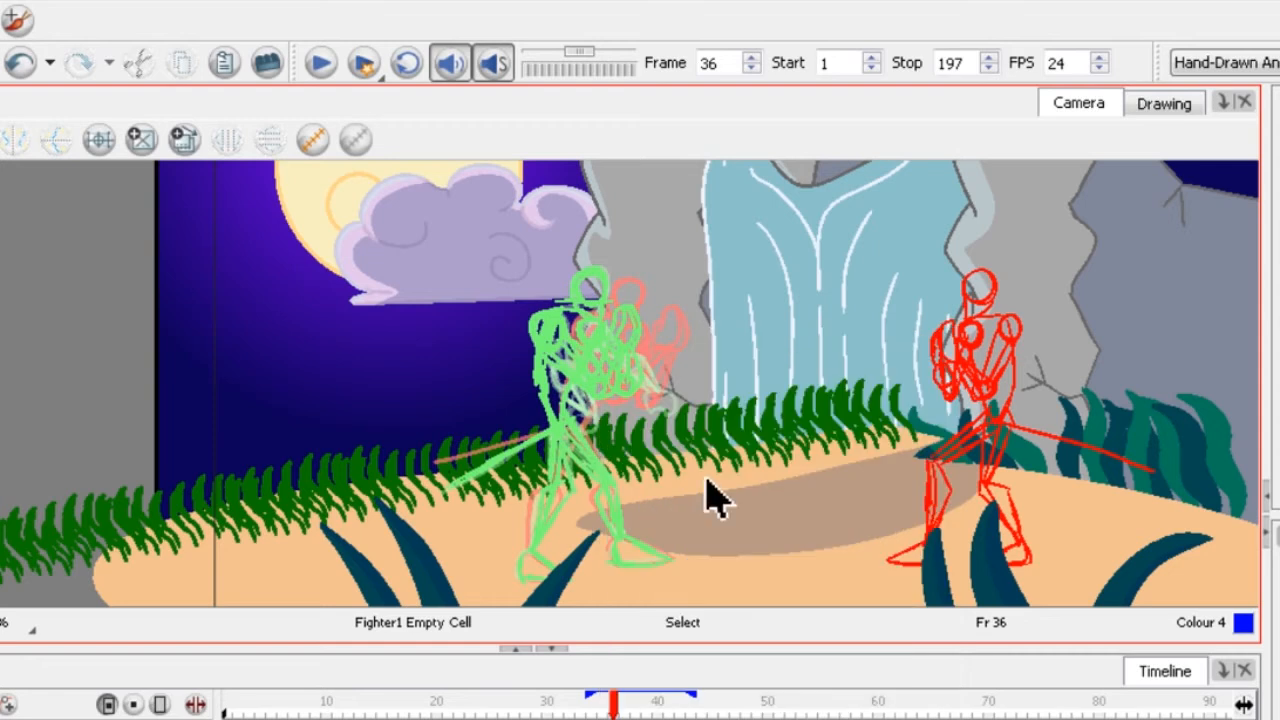
click(614, 706)
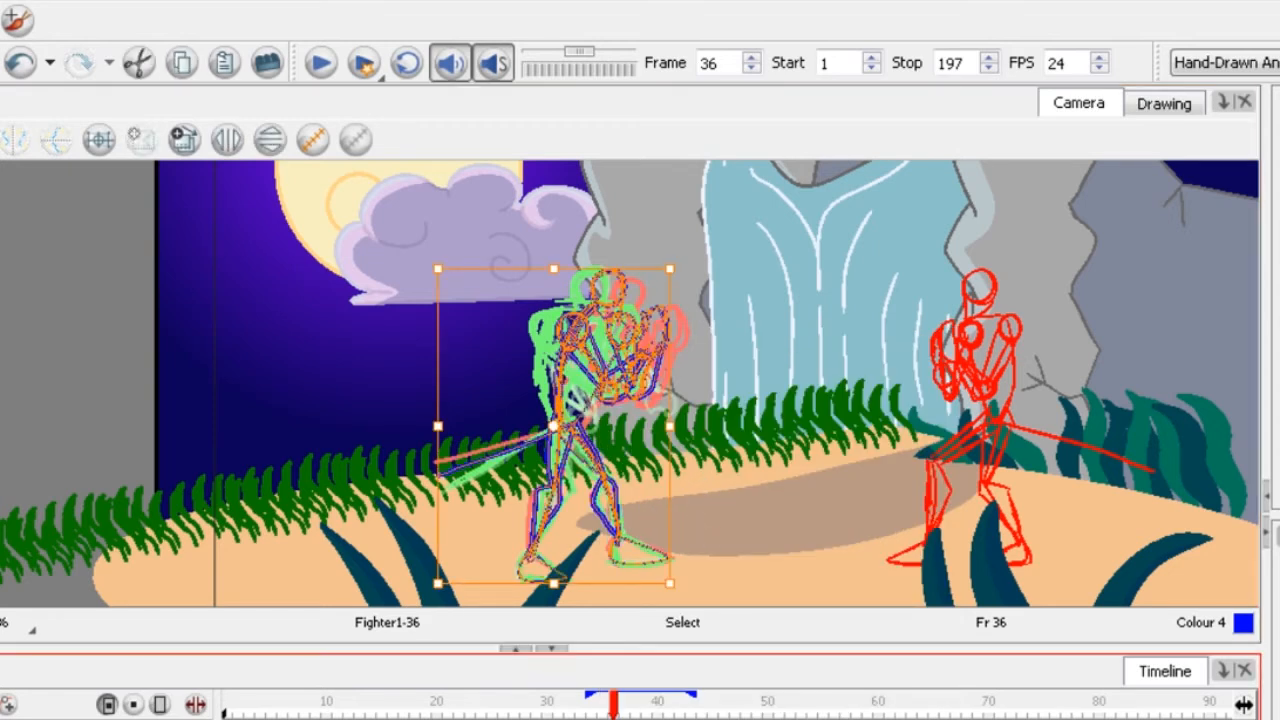
Flip back through the pasted frames and play the animation to check the fighter's rise to the standing pose.
key(period)
key(comma)
key(comma)
key(comma)
key(comma)
key(comma)
key(comma)
key(comma)
key(comma)
key(comma)
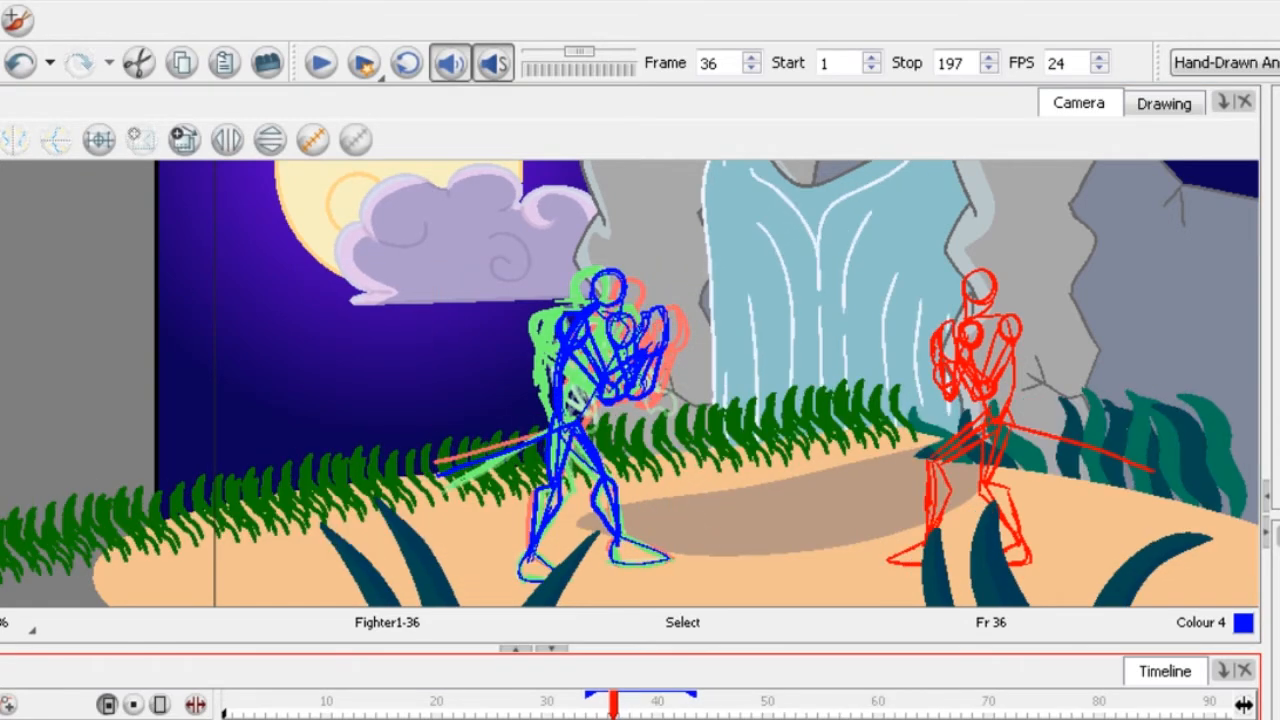
click(320, 62)
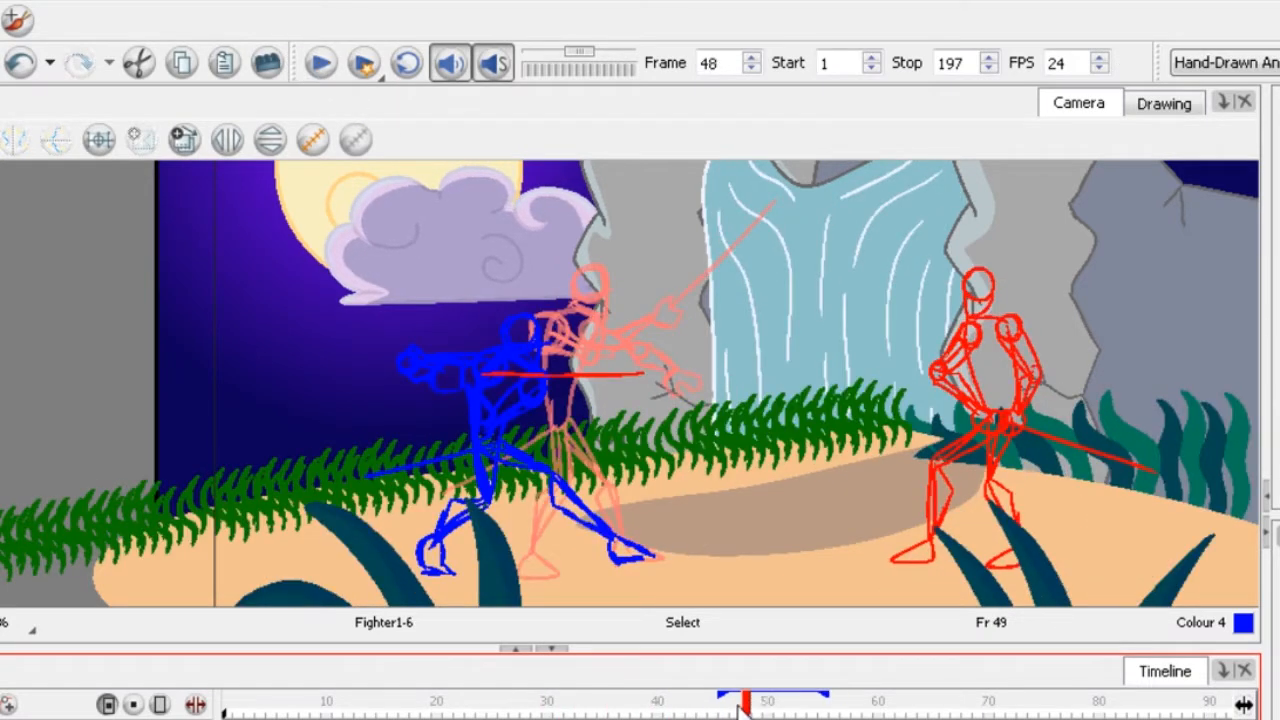
drag(740, 708, 249, 708)
click(320, 62)
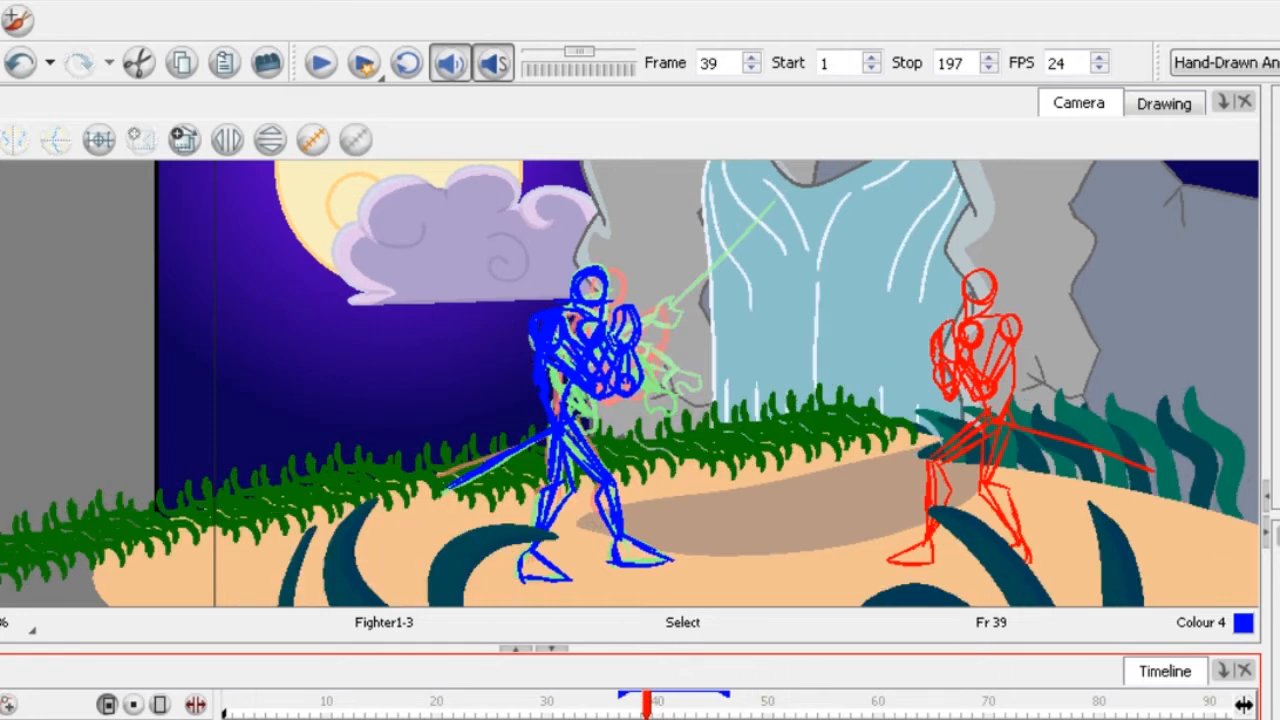
Step back and forth between frames 40 and 44 to examine the first fighter's change from guard to extended-arm pose.
key(period)
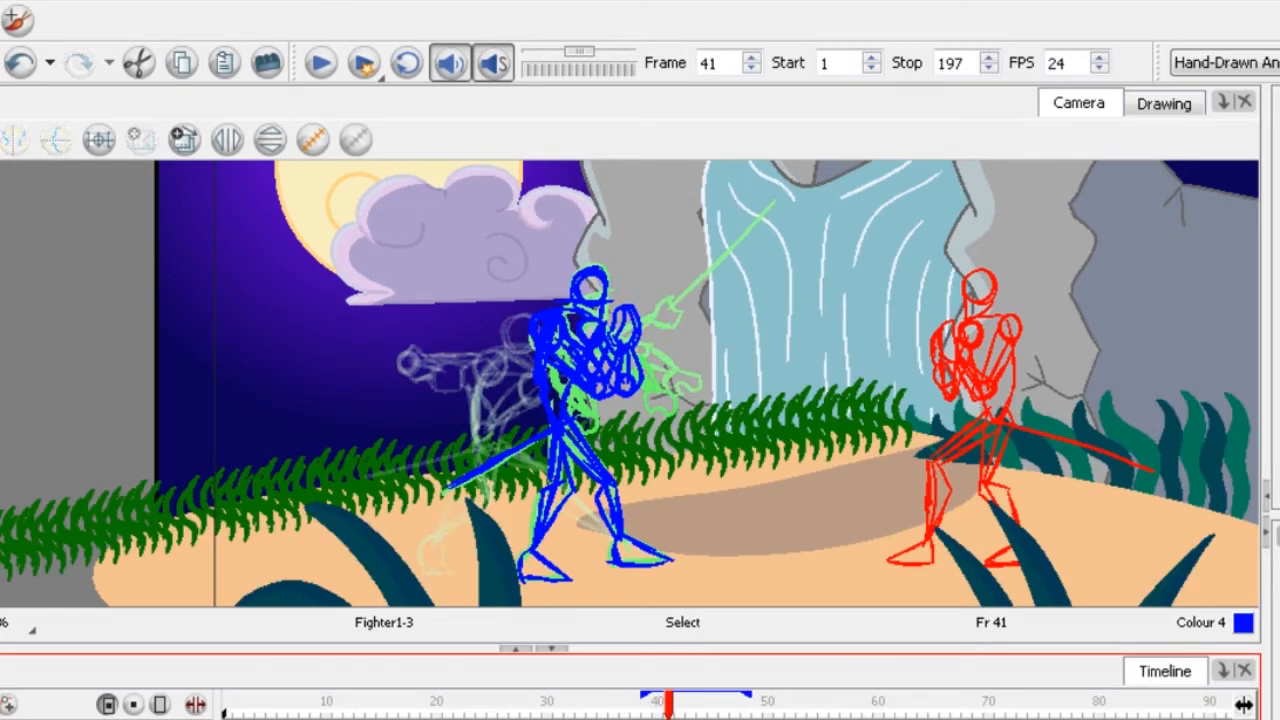
key(comma)
key(period)
key(period)
key(period)
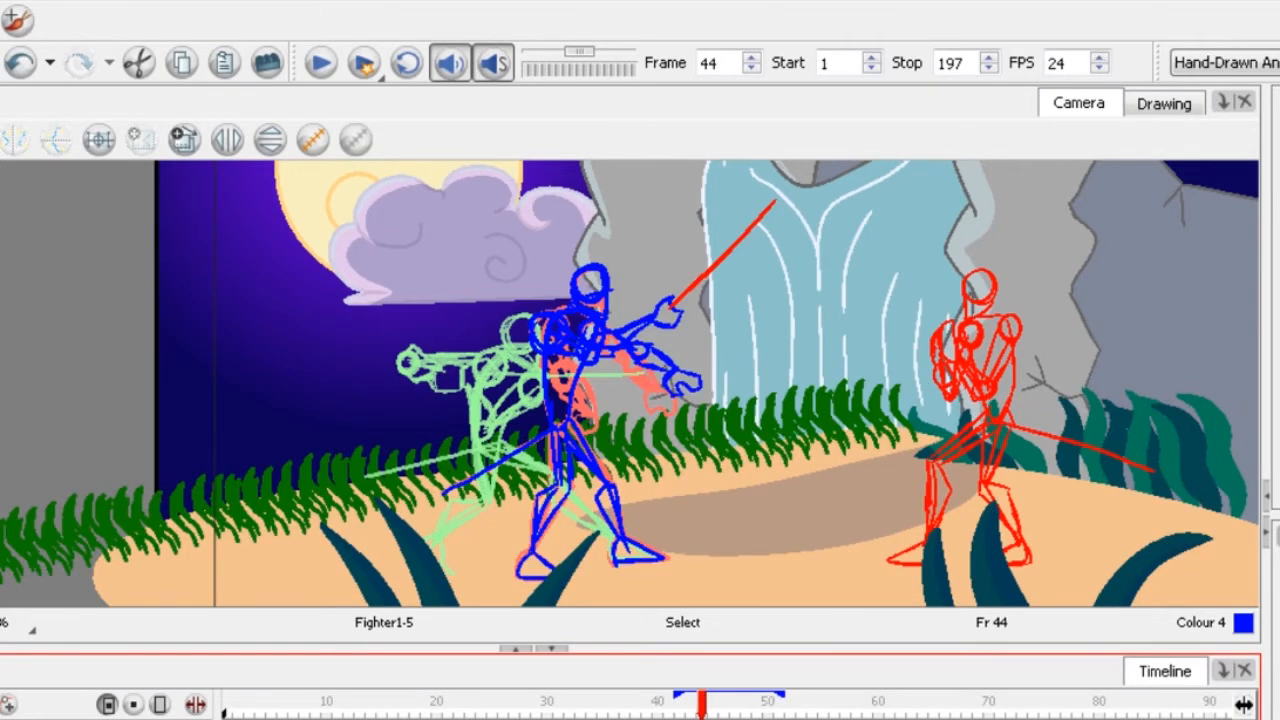
key(comma)
key(comma)
key(comma)
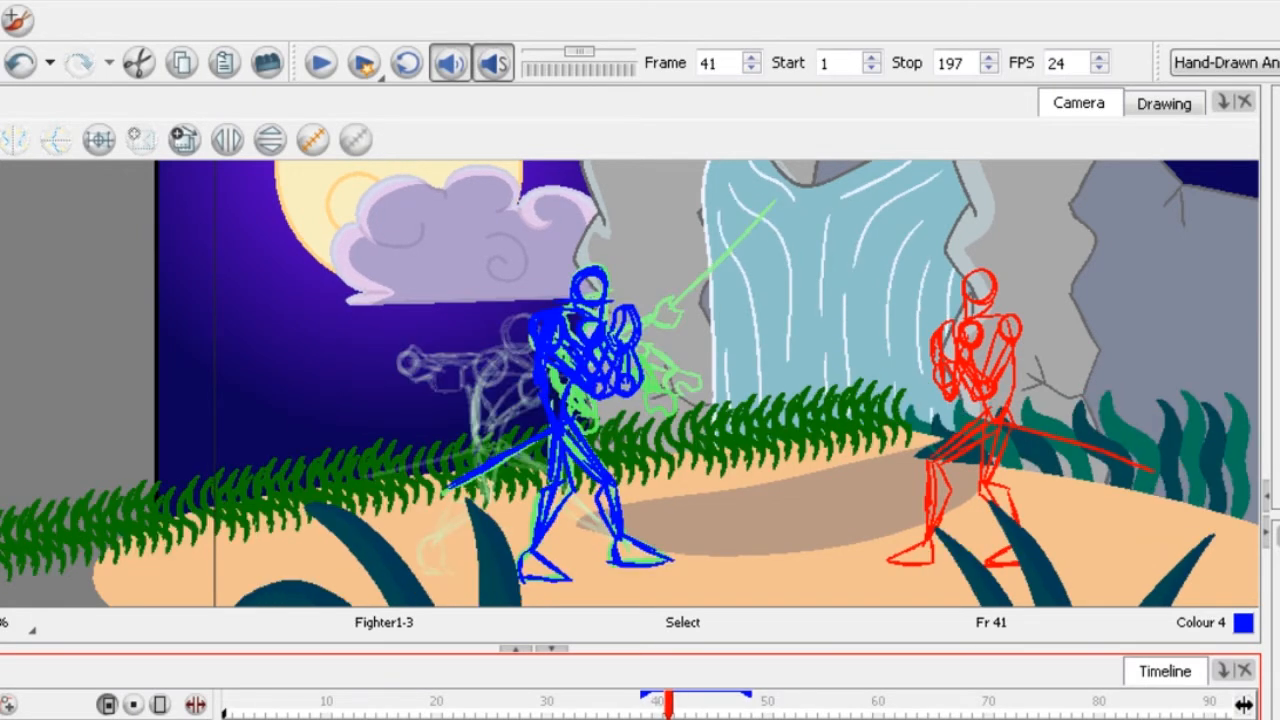
Make an empty cell at frame 41 and sketch the first fighter's head, neck and torso with the Pencil tool.
right_click(676, 719)
click(730, 719)
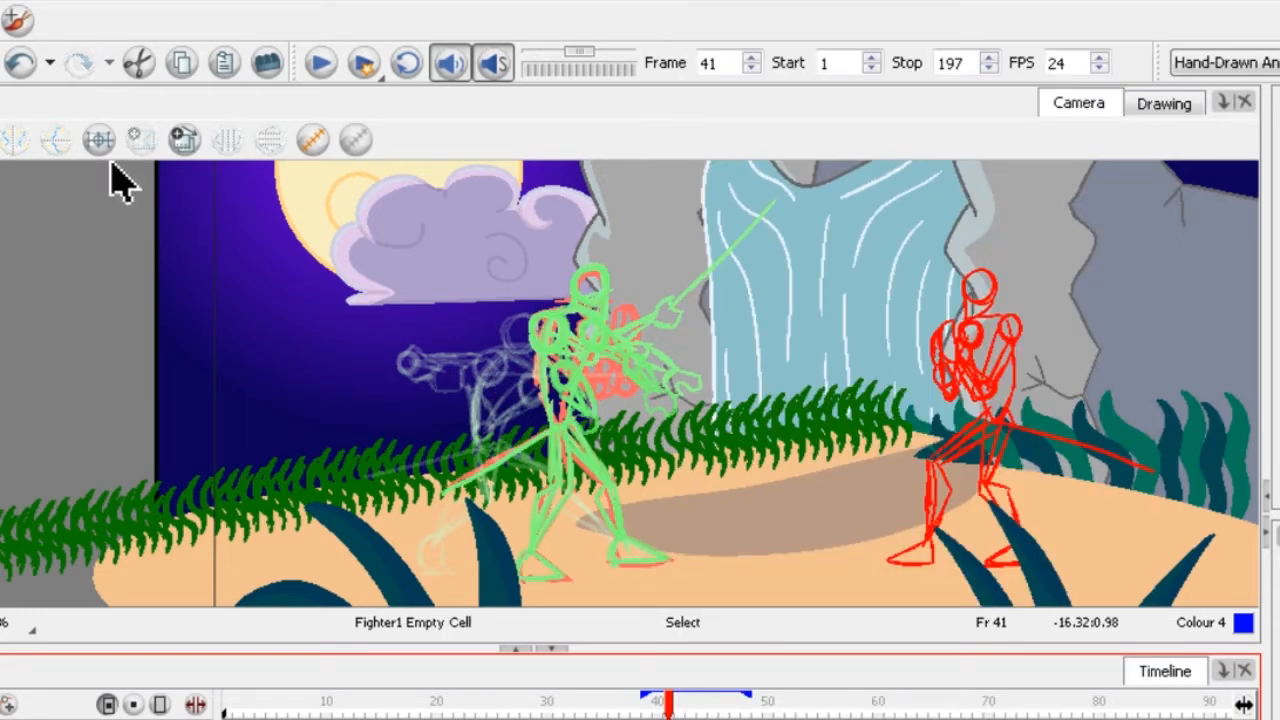
key(alt+/)
scroll(594, 280, up, 4)
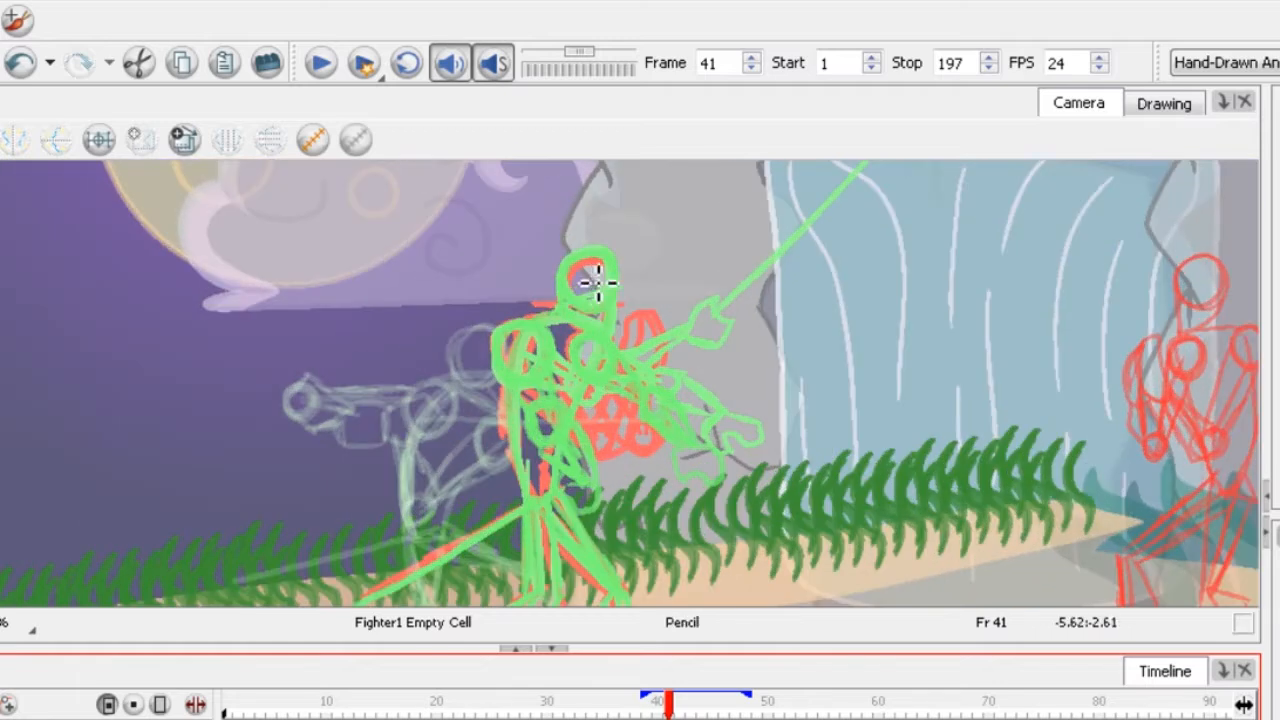
mouse_move(579, 244)
mouse_down()
mouse_move(614, 326)
mouse_move(551, 279)
mouse_move(571, 314)
mouse_move(563, 349)
mouse_move(634, 306)
mouse_move(598, 432)
mouse_move(538, 505)
mouse_move(526, 330)
mouse_move(634, 282)
mouse_up()
scroll(584, 287, down, 2)
scroll(584, 287, up, 1)
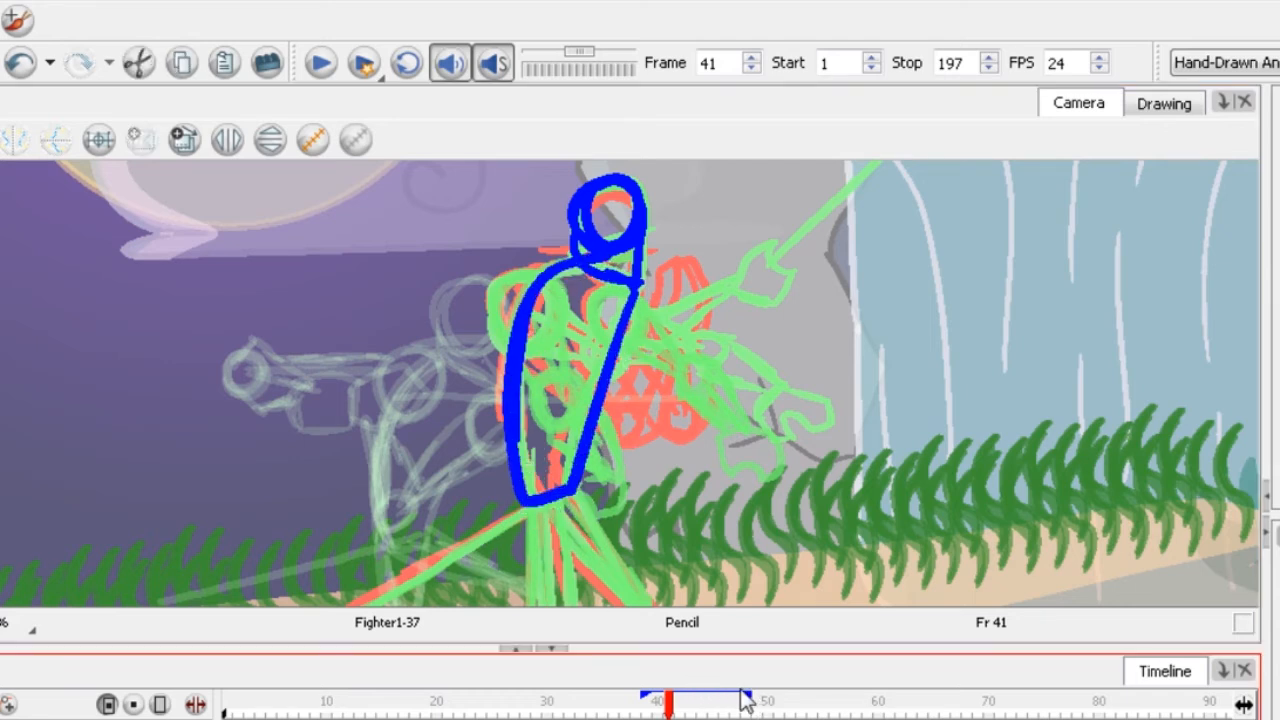
Shorten the onion skin range after frame 41, sketch one arm with shoulder and elbow circles and a fist, and compare it with frame 40.
drag(752, 700, 688, 698)
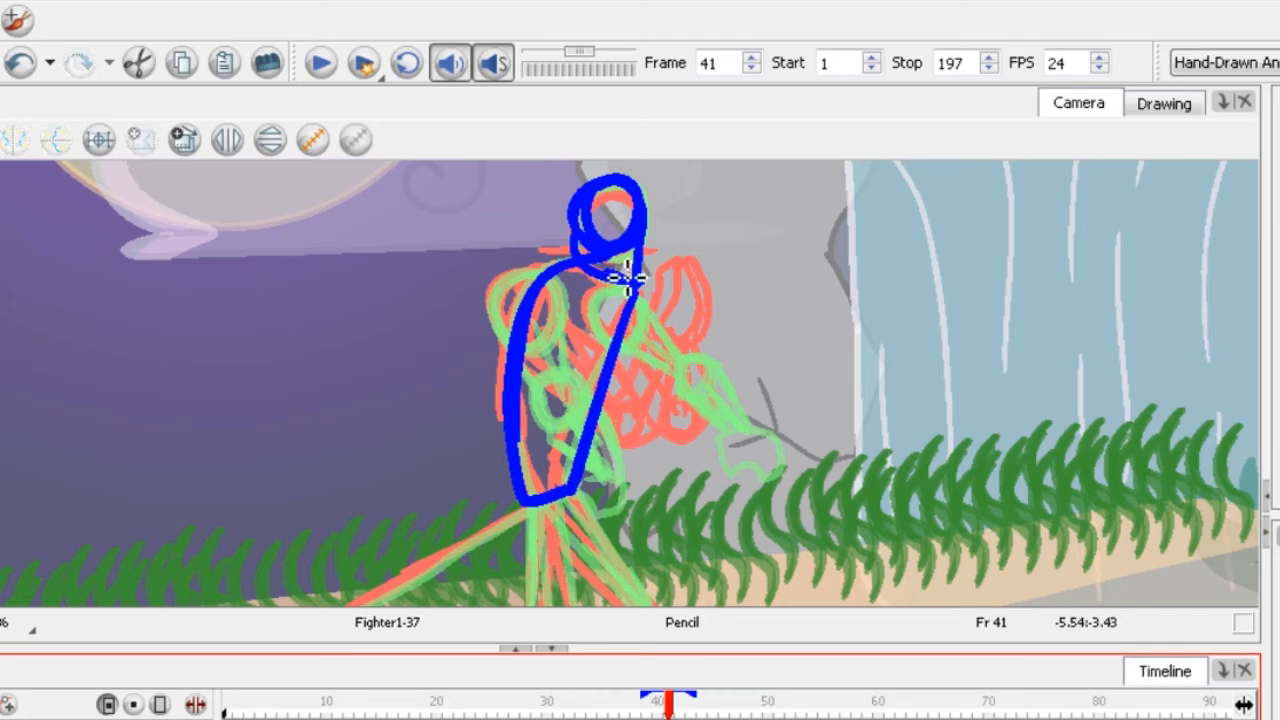
scroll(628, 280, up, 1)
mouse_move(548, 296)
mouse_down()
mouse_move(512, 334)
mouse_move(544, 375)
mouse_move(584, 355)
mouse_move(646, 380)
mouse_move(723, 447)
mouse_move(717, 395)
mouse_move(704, 446)
mouse_move(856, 360)
mouse_move(840, 290)
mouse_move(947, 320)
mouse_move(899, 395)
mouse_move(838, 352)
mouse_up()
scroll(609, 349, up, 1)
drag(750, 353, 747, 340)
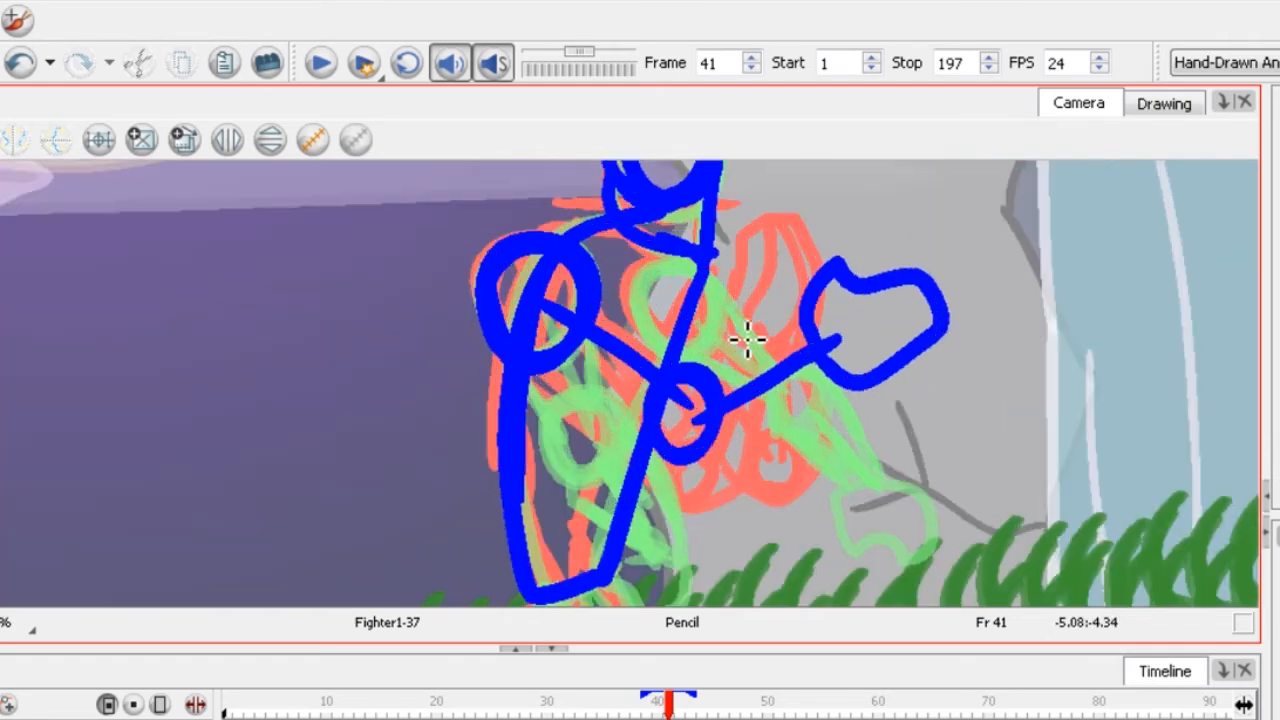
click(658, 716)
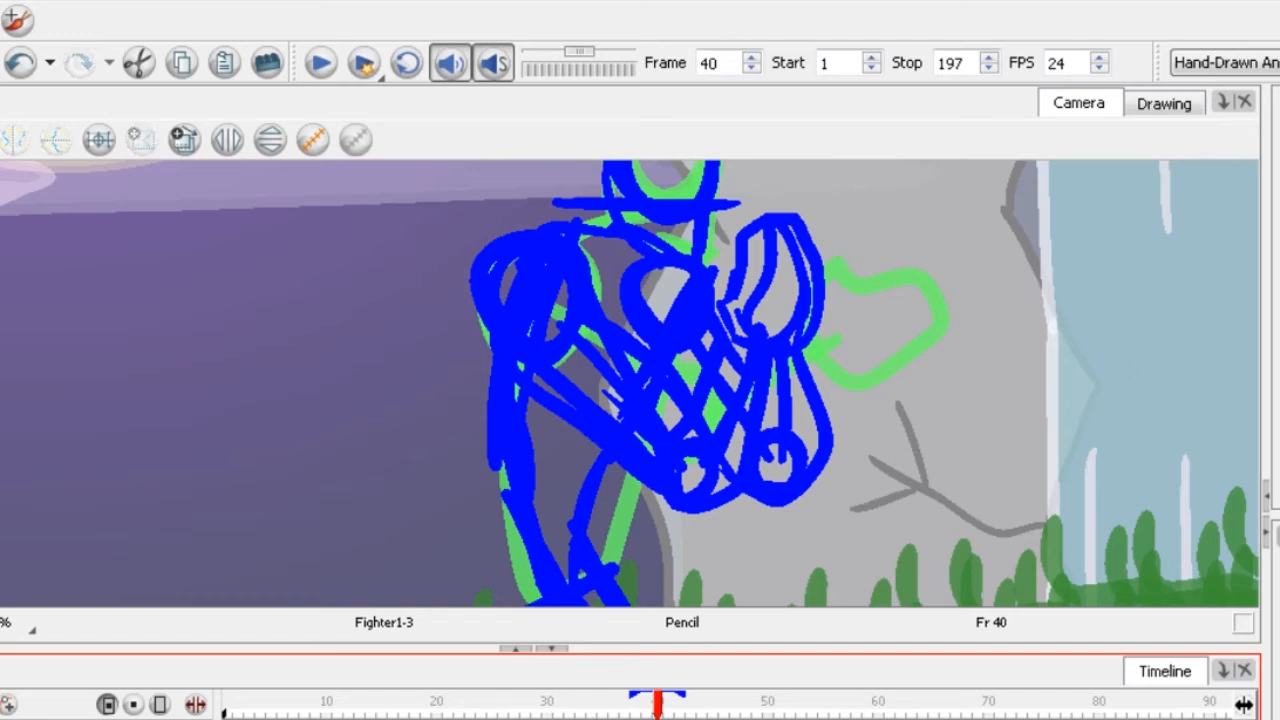
Sketch the first fighter's second arm on frame 41 with an elbow circle and a fist reaching forward.
click(669, 716)
mouse_move(680, 290)
mouse_down()
mouse_move(657, 312)
mouse_move(717, 342)
mouse_move(683, 310)
mouse_move(749, 386)
mouse_move(775, 428)
mouse_move(765, 455)
mouse_move(759, 444)
mouse_move(804, 427)
mouse_move(855, 367)
mouse_up()
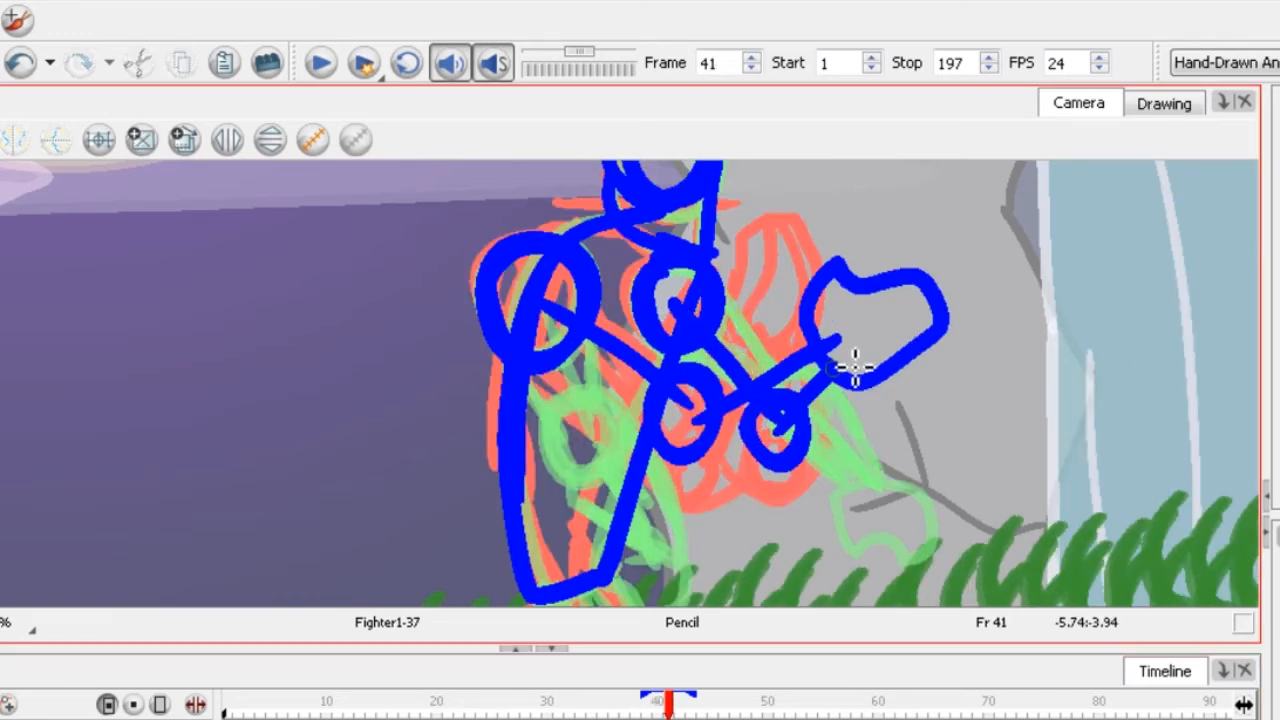
mouse_move(824, 303)
mouse_down()
mouse_move(931, 257)
mouse_move(868, 343)
mouse_up()
key(1)
key(1)
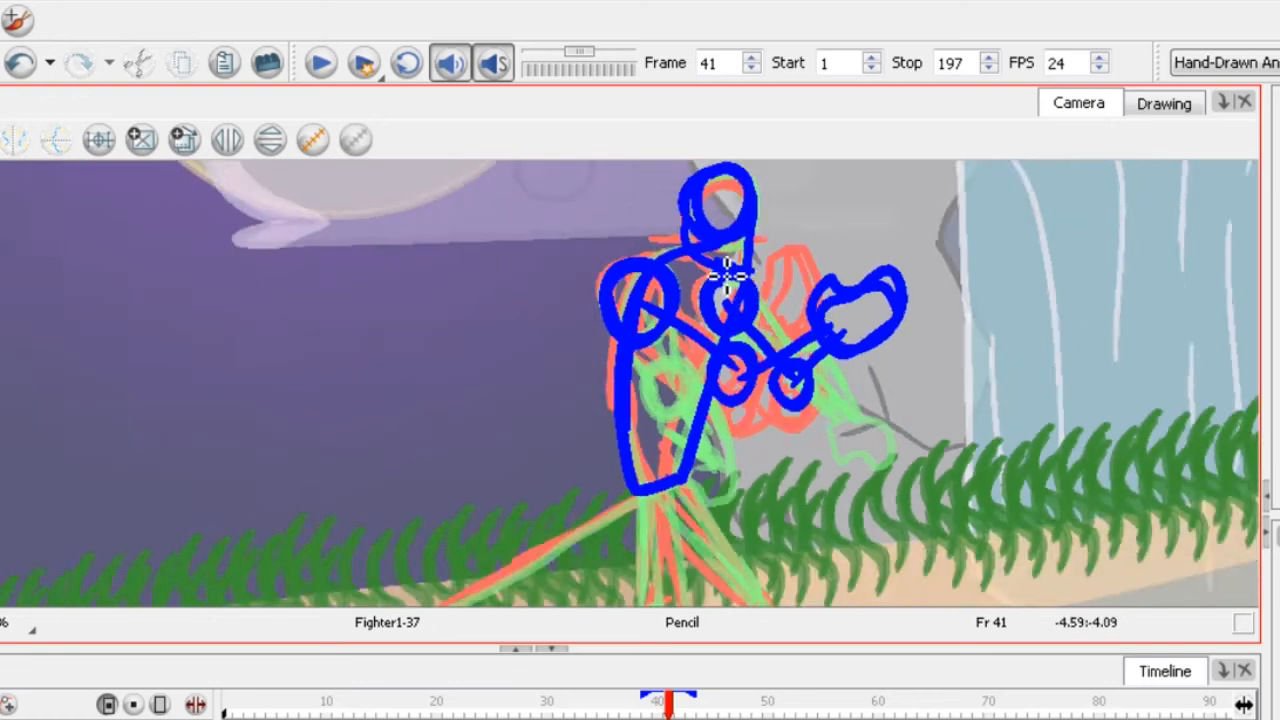
Sketch both of the fighter's legs and triangular feet on frame 41, placed between the onion-skinned poses.
drag(677, 547, 695, 385)
drag(692, 310, 684, 445)
drag(633, 562, 690, 455)
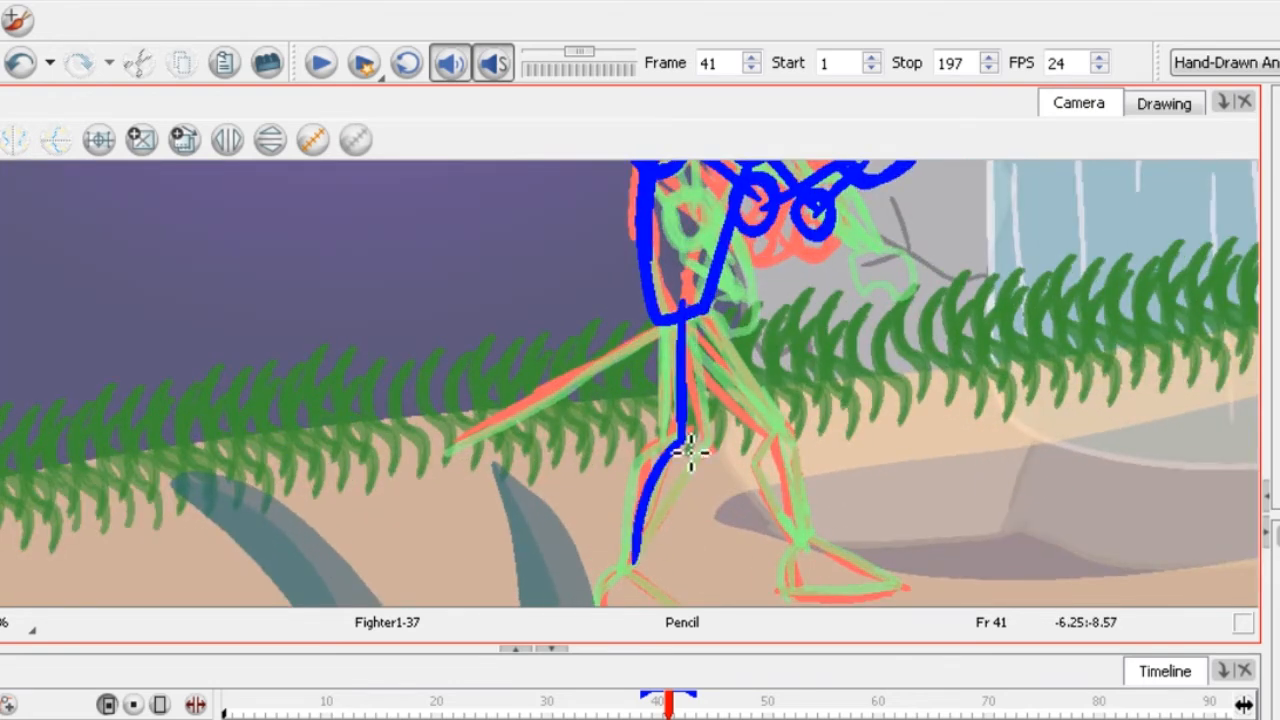
mouse_move(690, 312)
mouse_down()
mouse_move(781, 440)
mouse_move(807, 538)
mouse_up()
drag(717, 560, 729, 434)
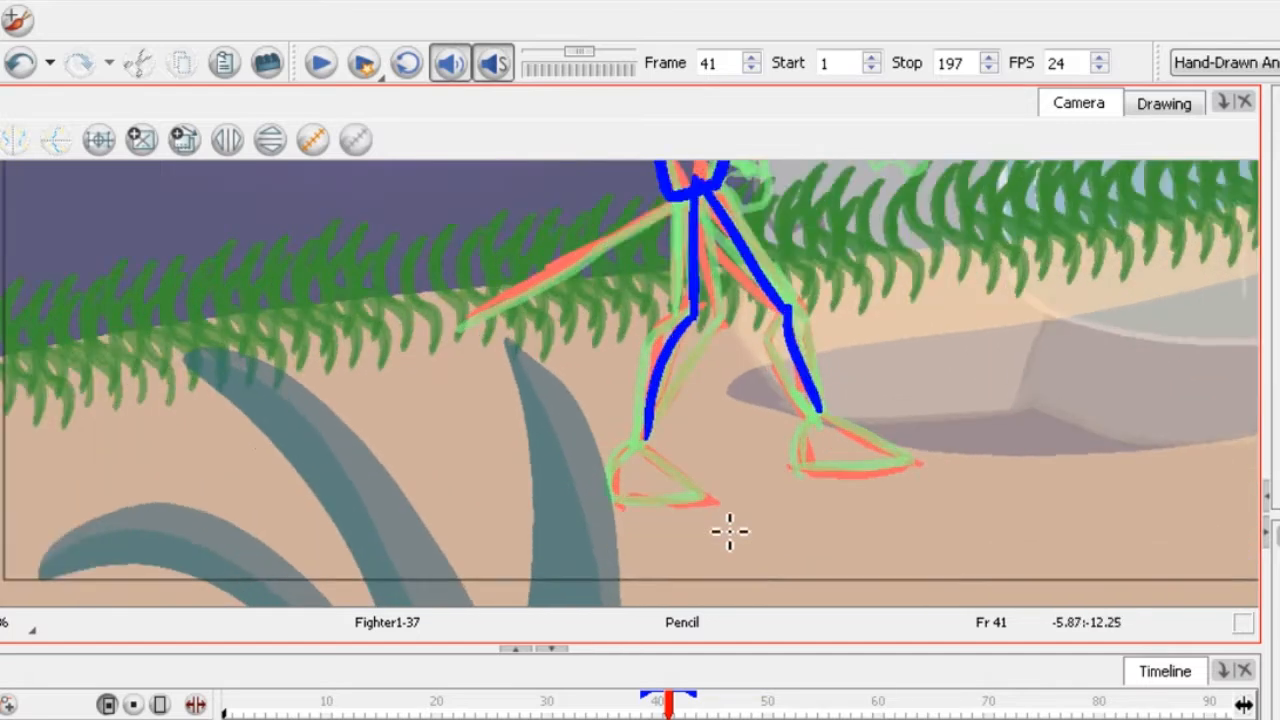
key(2)
mouse_move(648, 445)
mouse_down()
mouse_move(729, 517)
mouse_move(606, 480)
mouse_move(638, 432)
mouse_up()
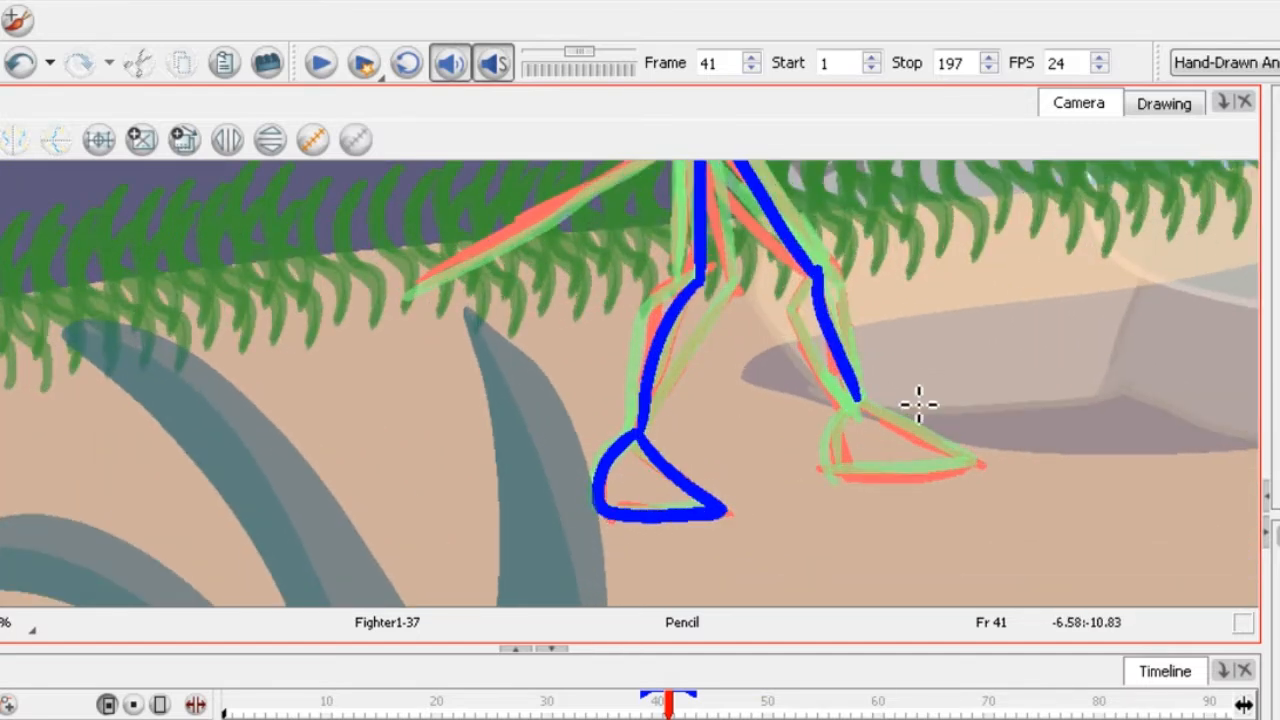
mouse_move(858, 400)
mouse_down()
mouse_move(973, 465)
mouse_move(844, 461)
mouse_move(861, 402)
mouse_up()
key(1)
key(2)
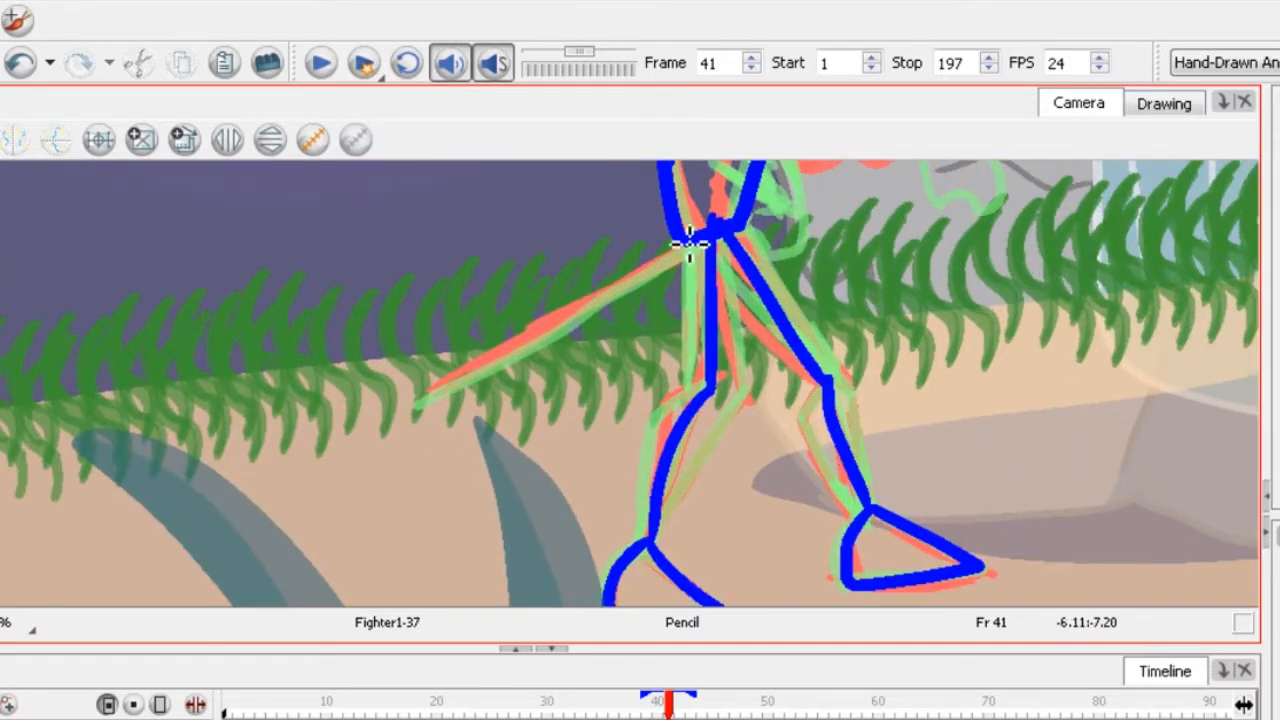
Draw the long line trailing diagonally behind the fighter's hip on frame 41.
drag(655, 282, 427, 421)
scroll(474, 454, down, 6)
scroll(511, 363, up, 5)
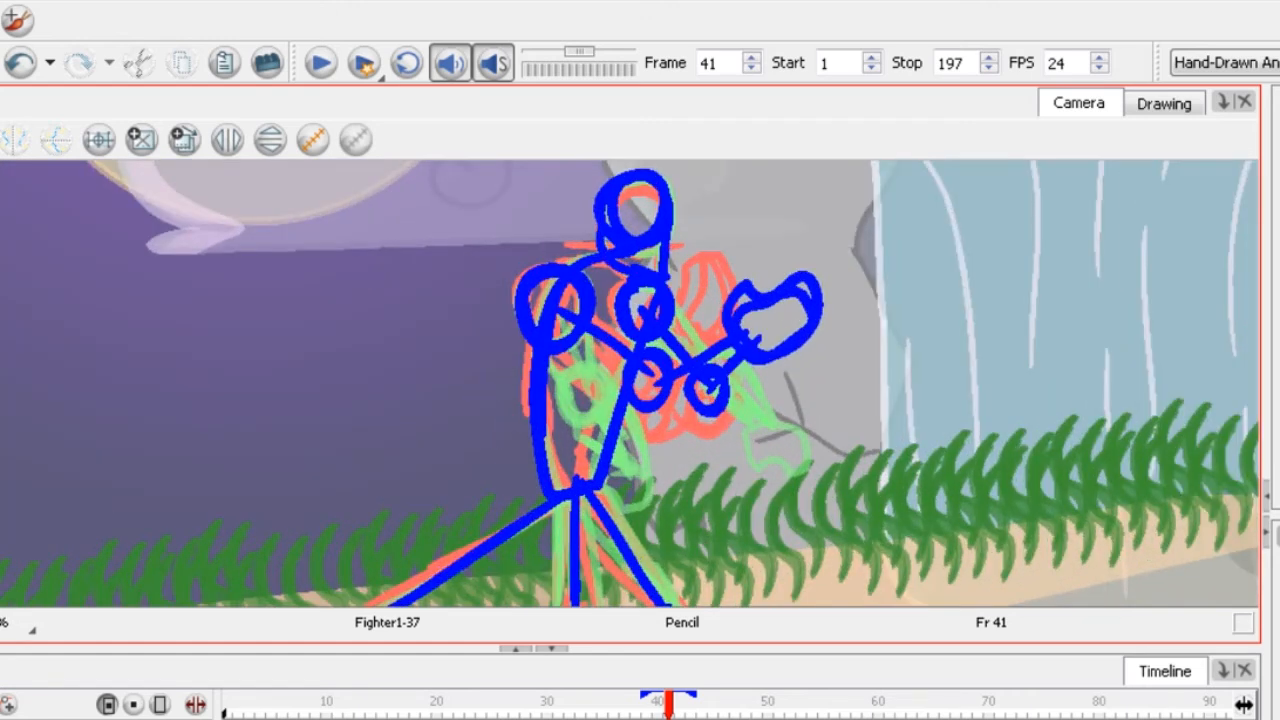
Advance to the empty cell at frame 42 and sketch the fighter's head, neck and torso over the onion skins.
key(period)
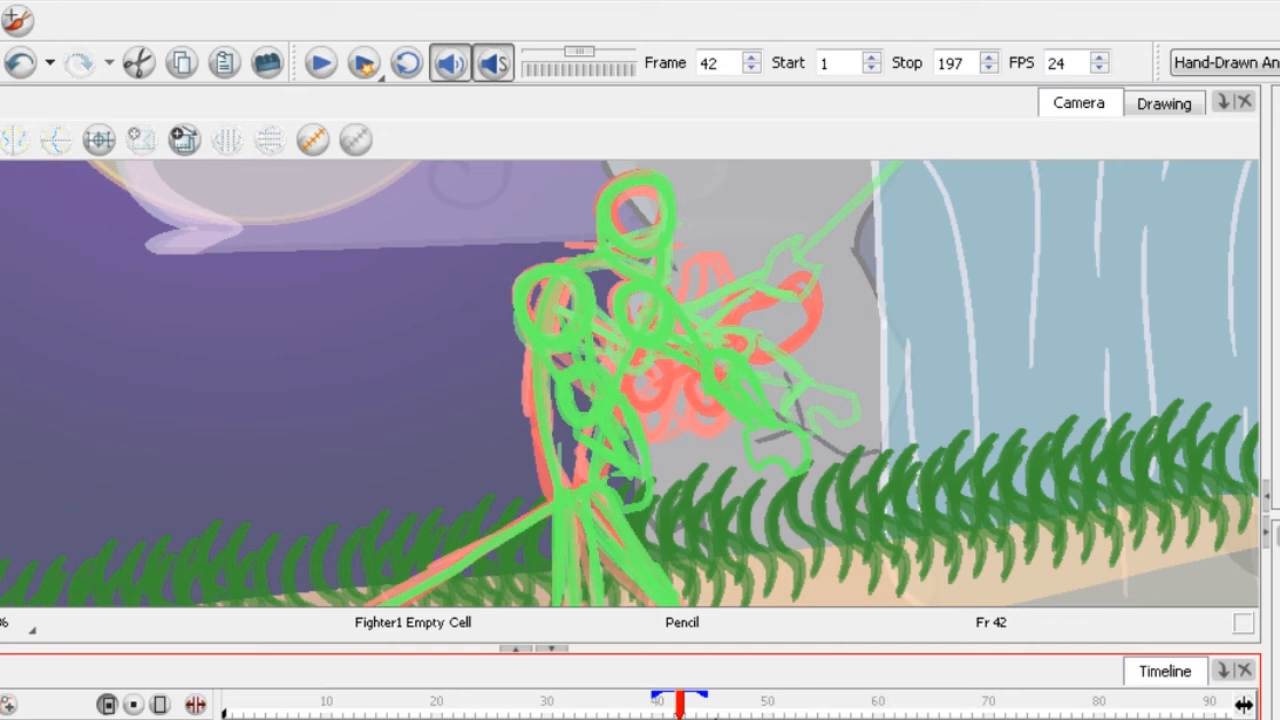
scroll(657, 209, up, 5)
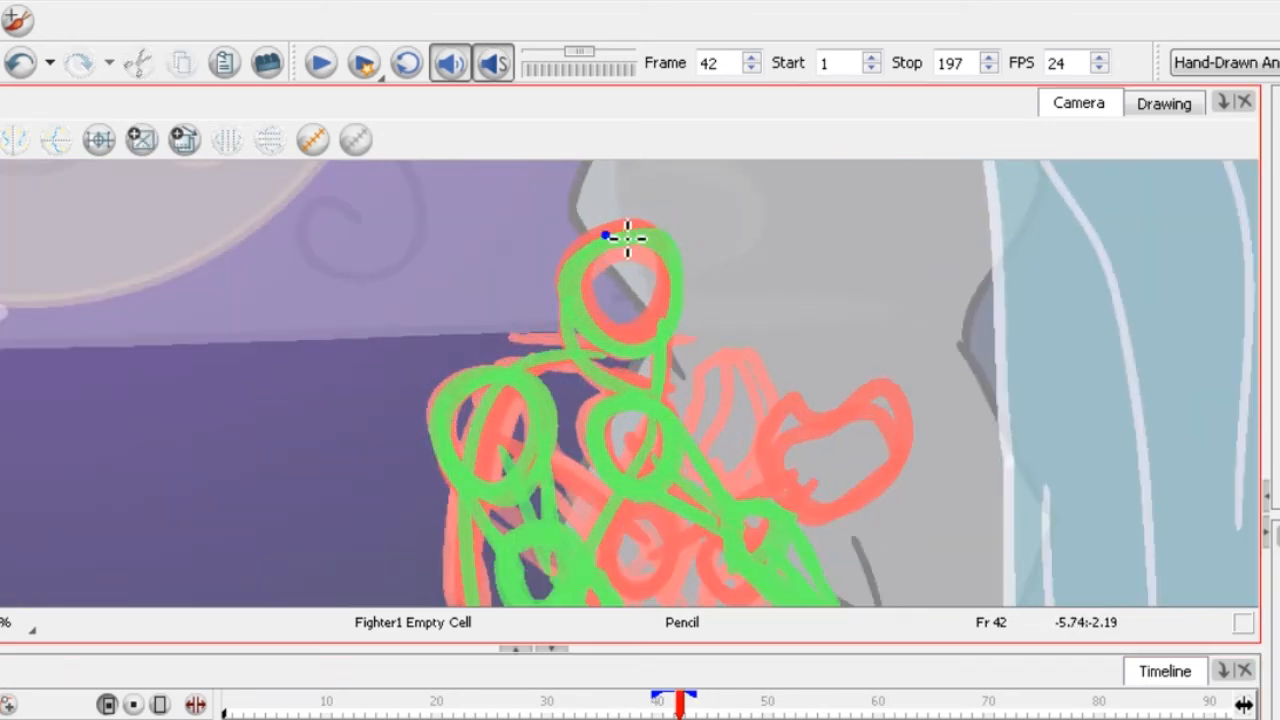
mouse_move(623, 232)
mouse_down()
mouse_move(608, 335)
mouse_move(641, 346)
mouse_move(630, 241)
mouse_move(587, 254)
mouse_move(599, 340)
mouse_move(578, 309)
mouse_move(587, 374)
mouse_move(655, 400)
mouse_up()
scroll(657, 401, down, 2)
drag(639, 530, 603, 386)
scroll(603, 386, up, 1)
mouse_move(598, 211)
mouse_down()
mouse_move(626, 294)
mouse_move(579, 456)
mouse_move(491, 443)
mouse_move(531, 206)
mouse_move(628, 250)
mouse_up()
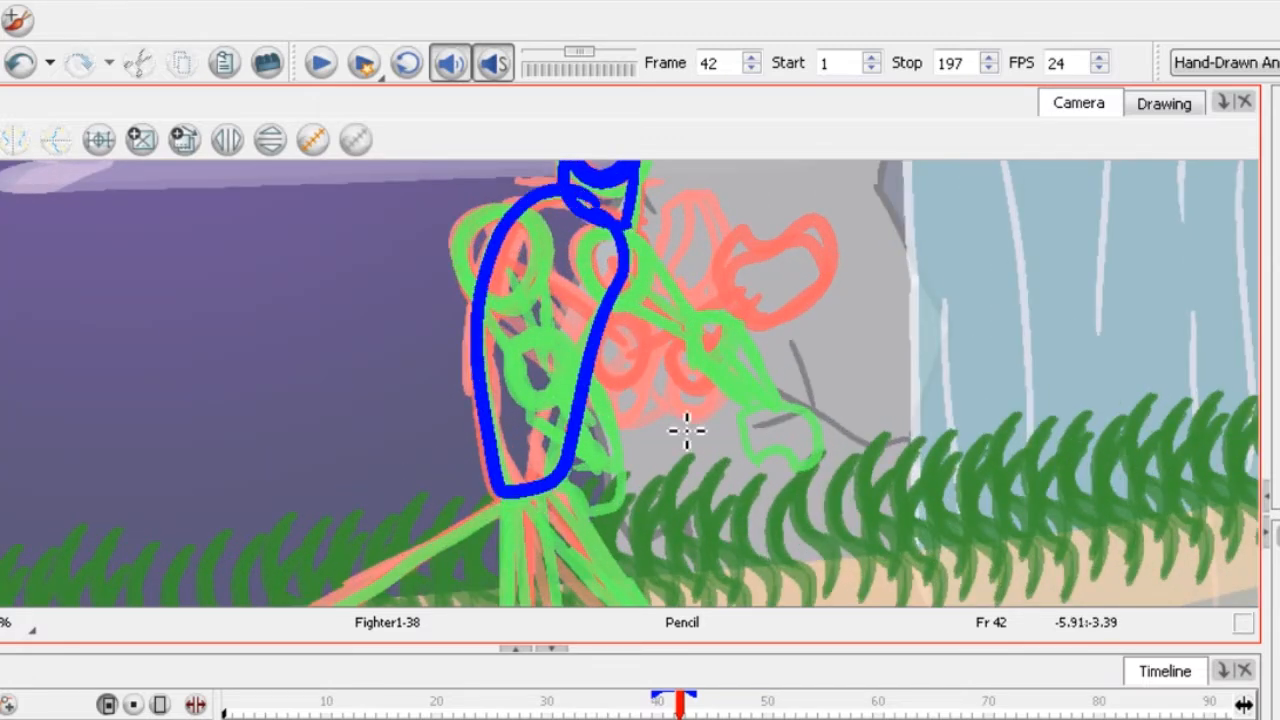
Shorten the onion skin range before frame 42 and sketch both arms with shoulder and elbow circles and fists.
drag(657, 696, 669, 697)
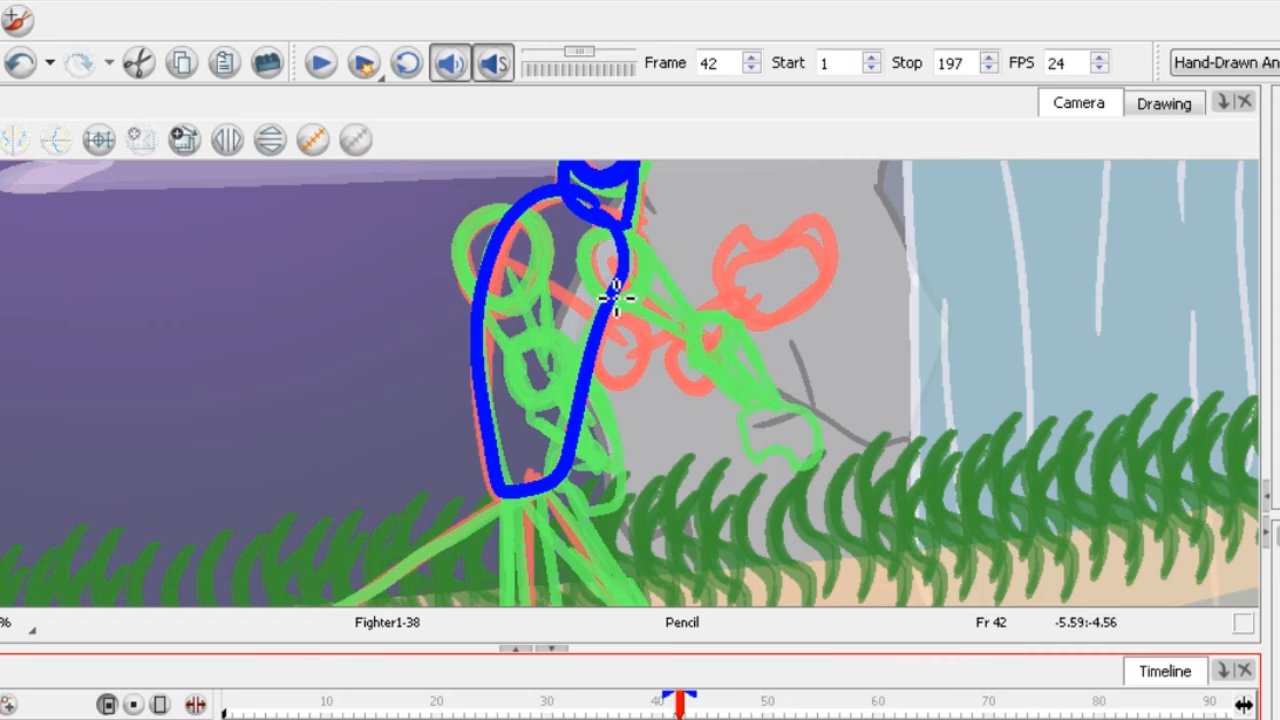
scroll(600, 285, up, 1)
mouse_move(525, 258)
mouse_down()
mouse_move(480, 273)
mouse_move(523, 341)
mouse_move(550, 286)
mouse_move(556, 310)
mouse_move(524, 288)
mouse_move(600, 413)
mouse_move(632, 391)
mouse_move(578, 388)
mouse_move(574, 400)
mouse_move(752, 432)
mouse_move(820, 471)
mouse_move(781, 509)
mouse_move(763, 421)
mouse_up()
mouse_move(663, 266)
mouse_down()
mouse_move(697, 276)
mouse_move(644, 263)
mouse_move(655, 297)
mouse_move(665, 289)
mouse_move(793, 403)
mouse_move(766, 379)
mouse_move(749, 398)
mouse_move(776, 476)
mouse_move(939, 438)
mouse_move(1004, 395)
mouse_move(1001, 481)
mouse_move(880, 440)
mouse_up()
scroll(670, 310, up, 1)
scroll(812, 340, down, 1)
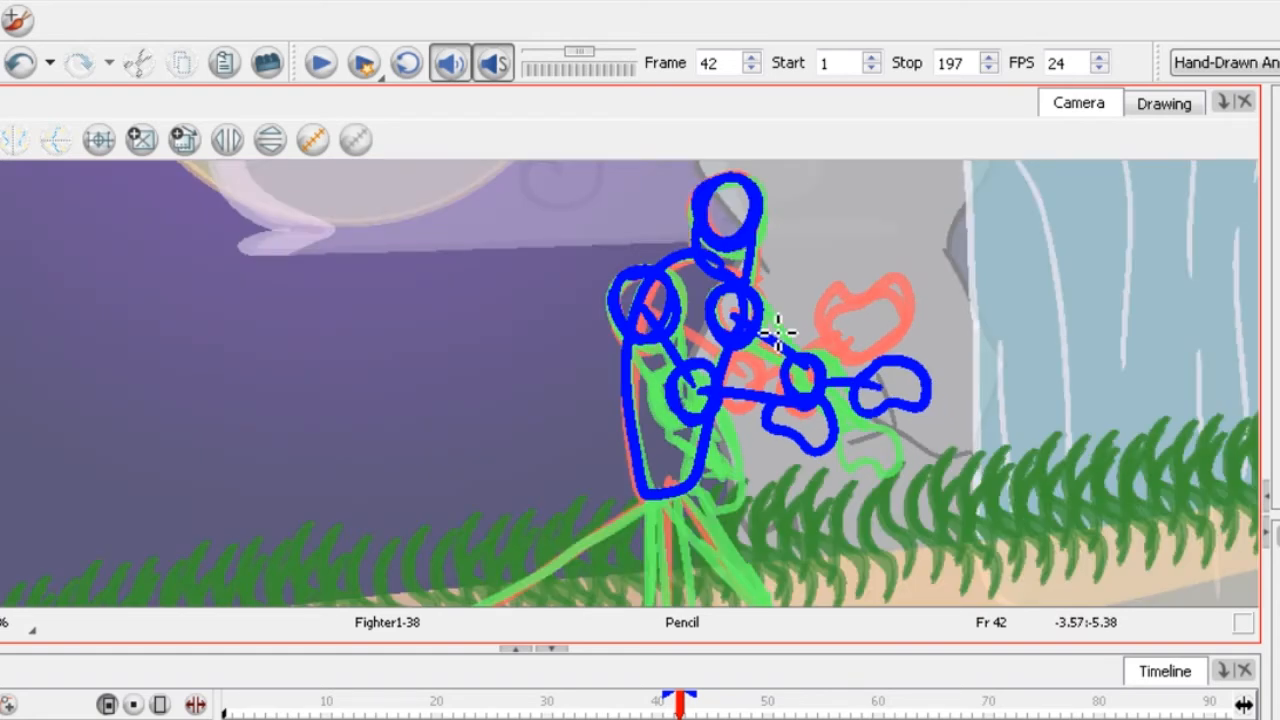
Sketch the fighter's two legs and feet on frame 42, following the onion-skinned stance.
scroll(648, 283, down, 2)
scroll(632, 358, up, 3)
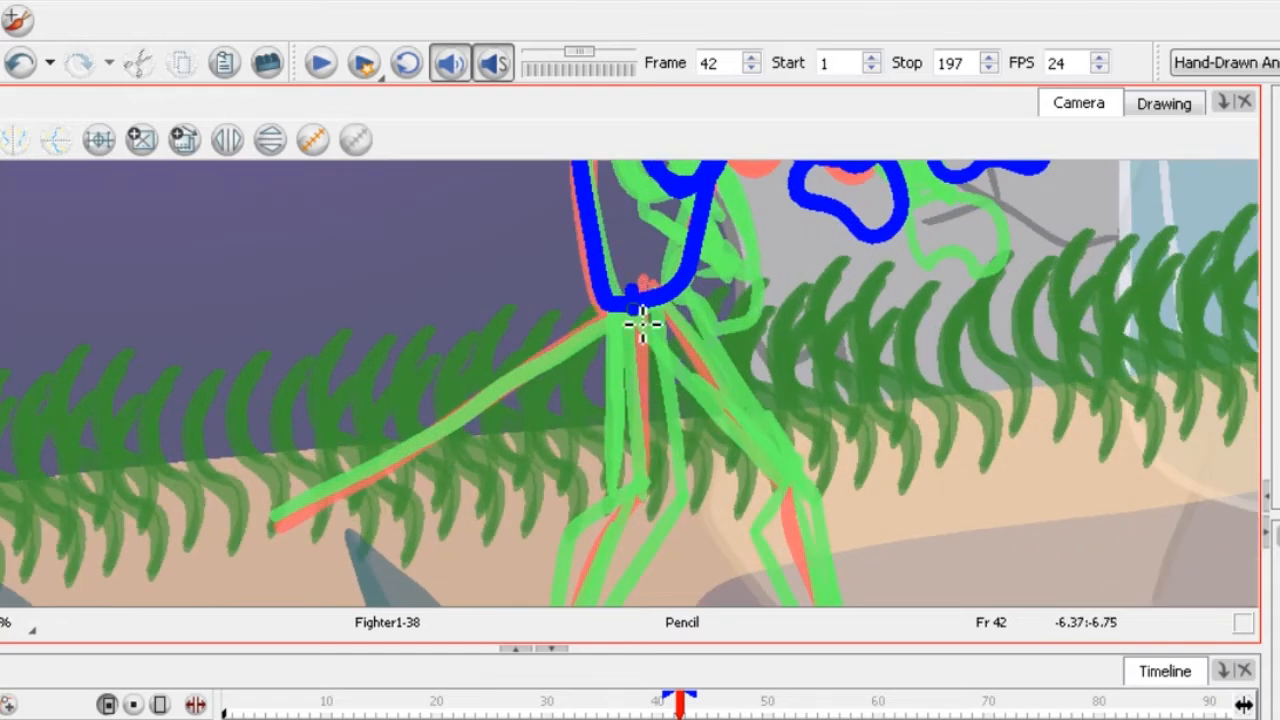
drag(641, 322, 645, 488)
drag(648, 292, 800, 496)
scroll(694, 337, down, 2)
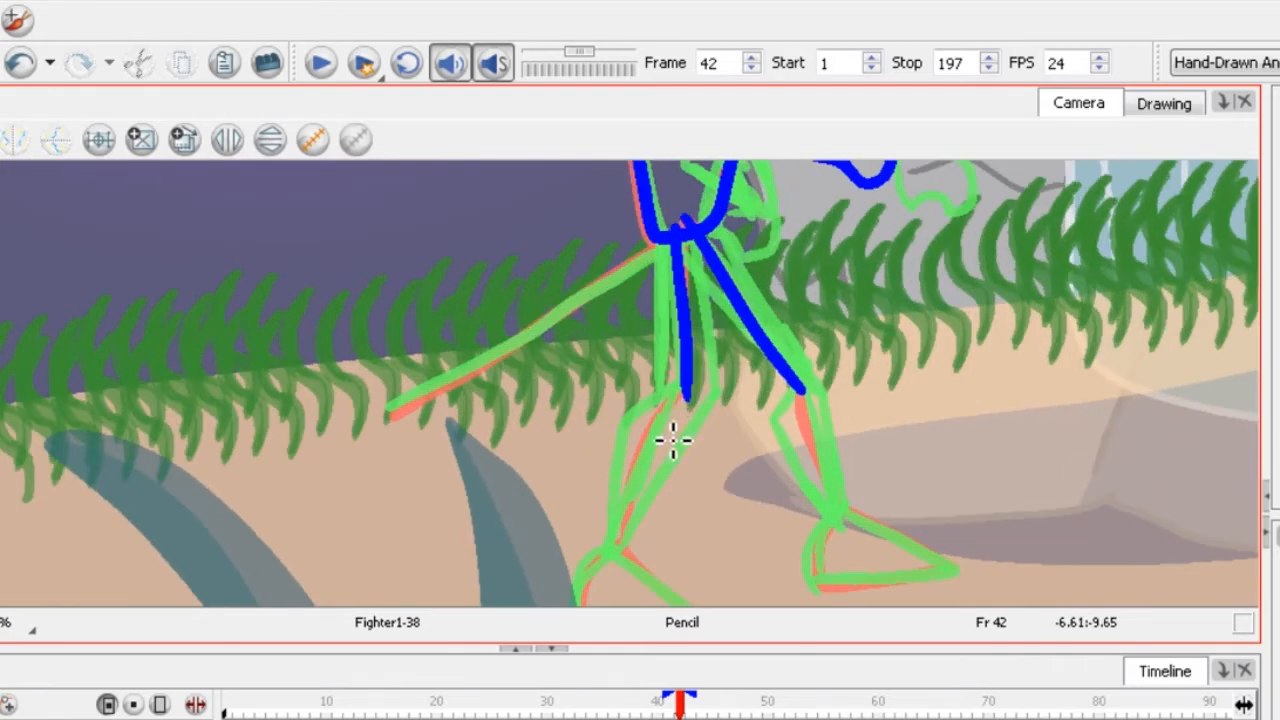
drag(682, 396, 616, 540)
scroll(634, 491, down, 2)
mouse_move(612, 462)
mouse_down()
mouse_move(709, 538)
mouse_move(603, 544)
mouse_move(612, 465)
mouse_up()
mouse_move(814, 314)
mouse_down()
mouse_move(854, 437)
mouse_move(952, 488)
mouse_move(864, 514)
mouse_move(821, 474)
mouse_move(845, 432)
mouse_up()
scroll(703, 366, down, 2)
scroll(743, 286, up, 2)
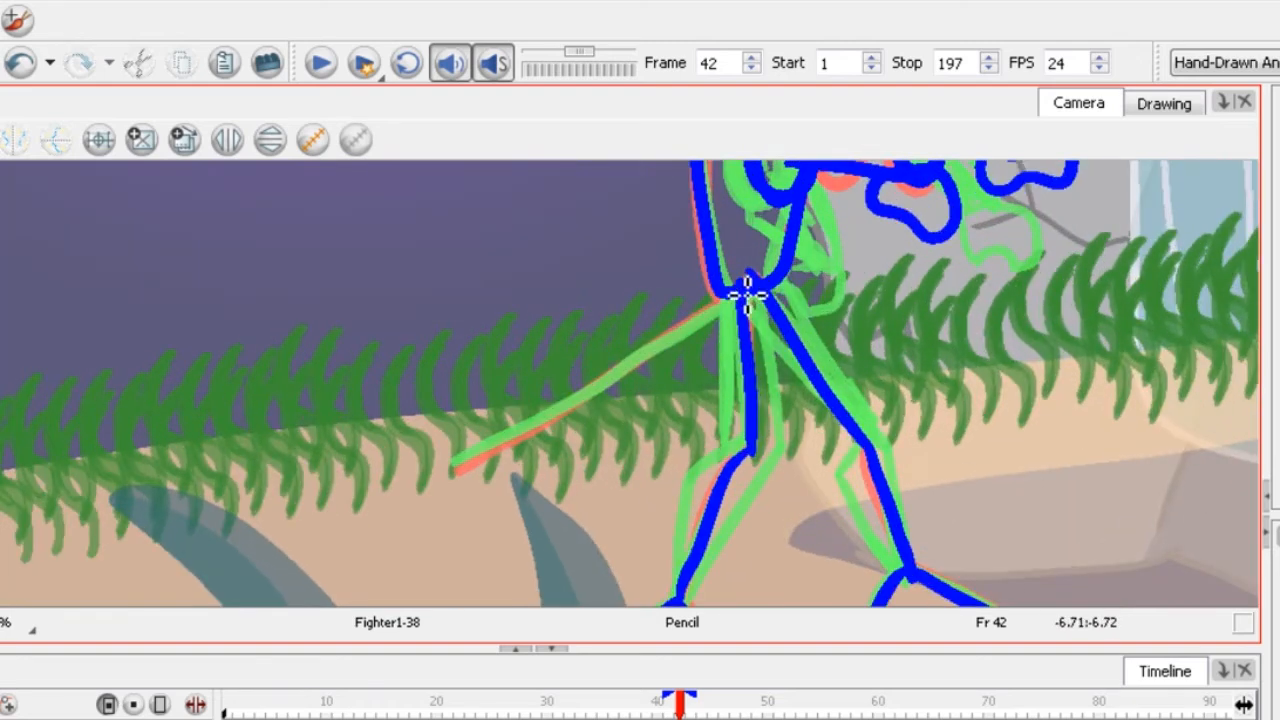
Draw the long line extending backward from the fighter's hip on frame 42.
mouse_move(743, 286)
mouse_down()
mouse_move(581, 420)
mouse_move(465, 470)
mouse_up()
scroll(457, 463, down, 3)
scroll(511, 346, up, 1)
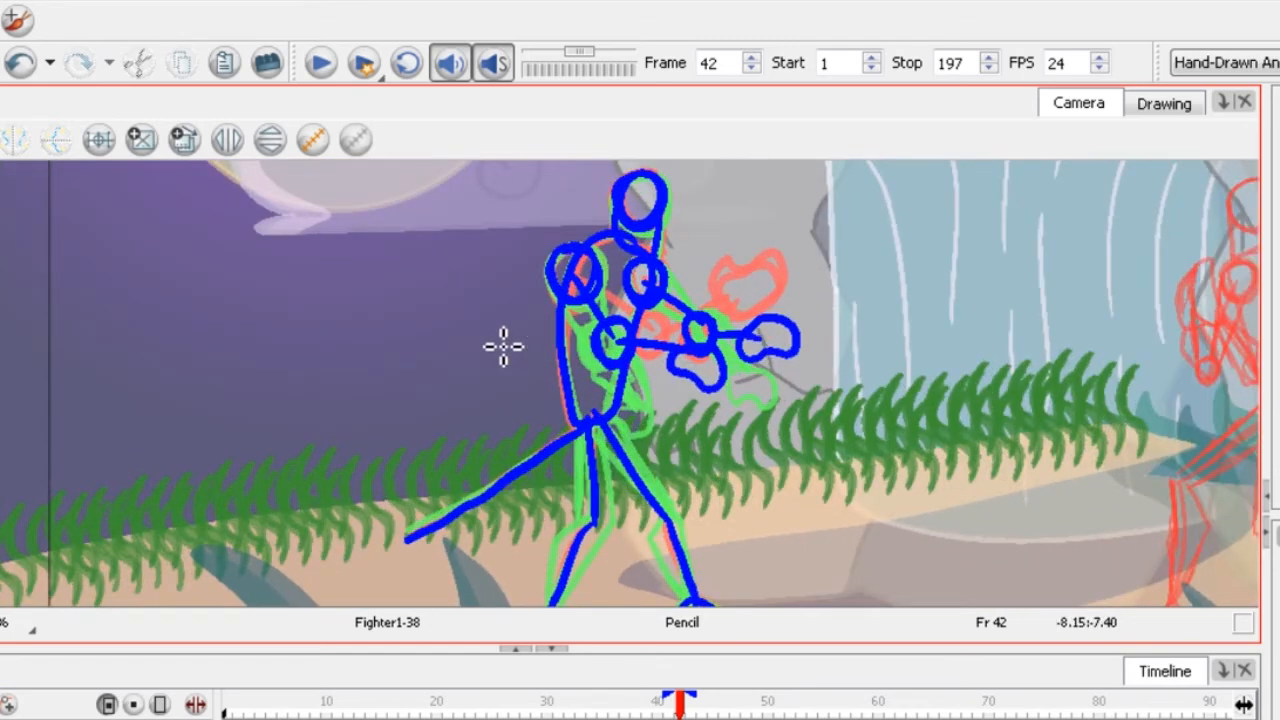
Play the animation from around frame 36 to check the new arm in-betweens, and return to frame 43.
key(period)
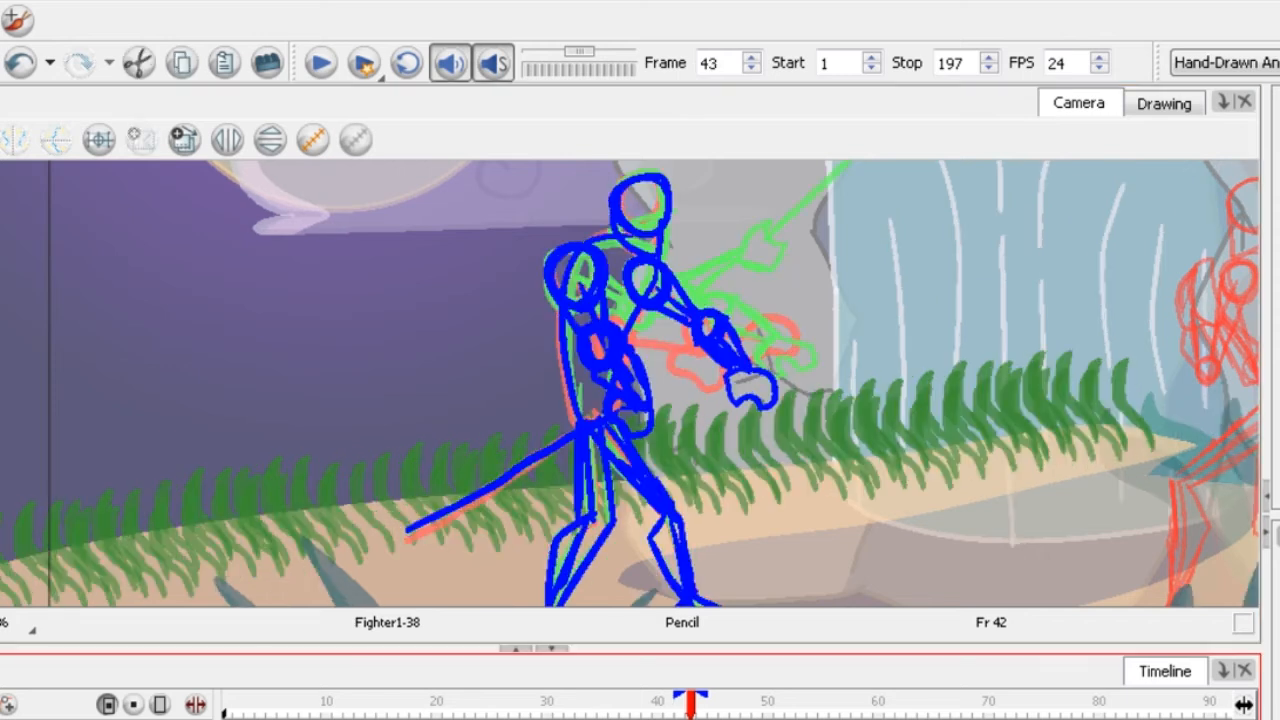
drag(690, 703, 613, 703)
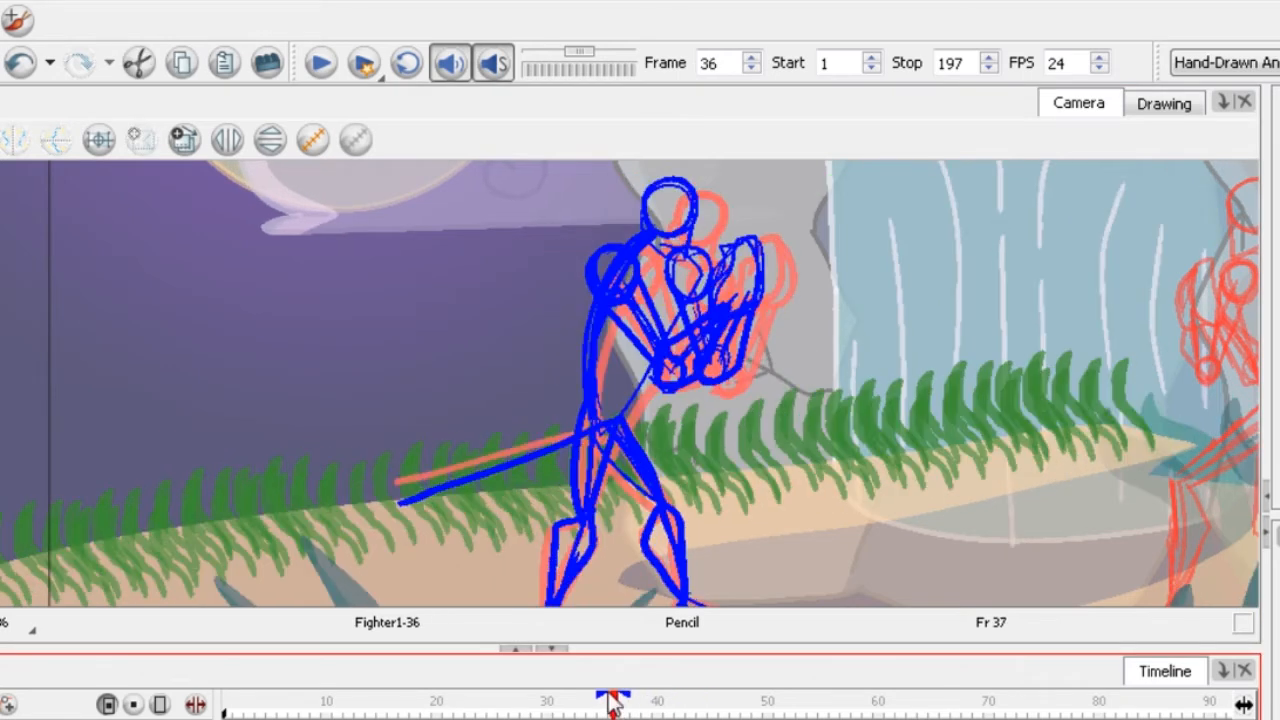
click(320, 63)
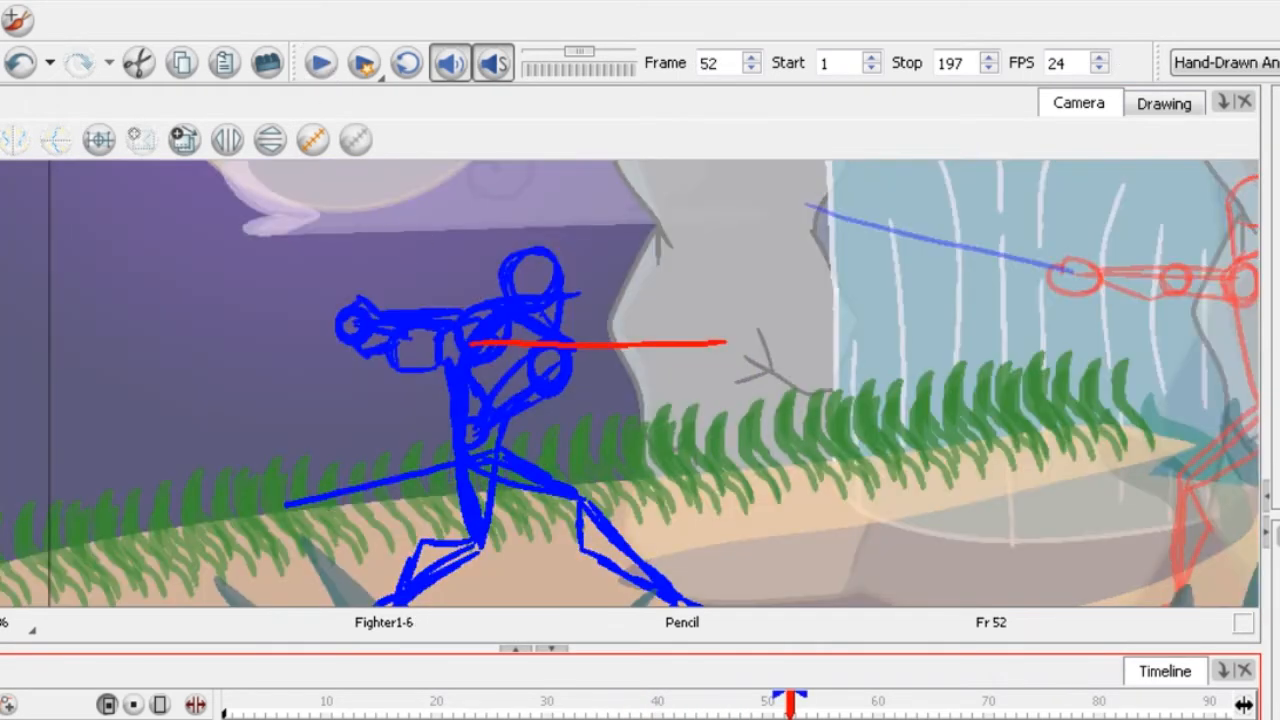
drag(790, 704, 690, 704)
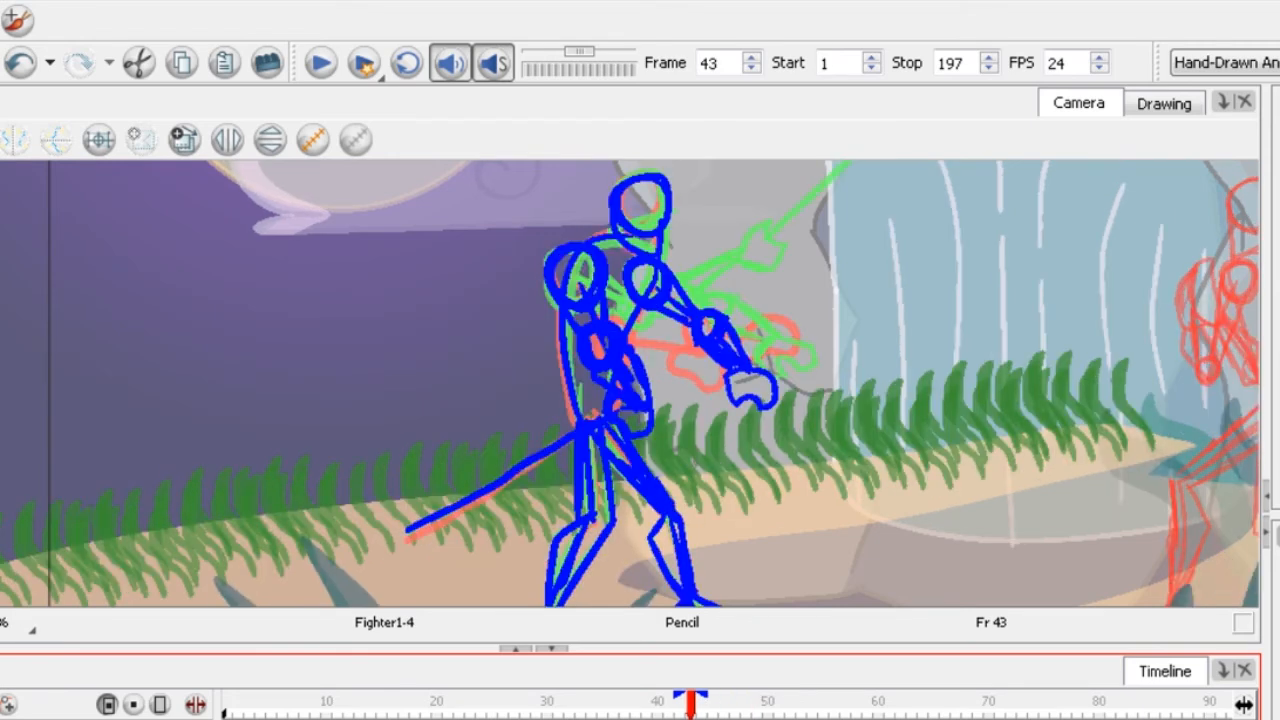
Make an empty cell at frame 44 on the first fighter's layer.
key(period)
right_click(703, 718)
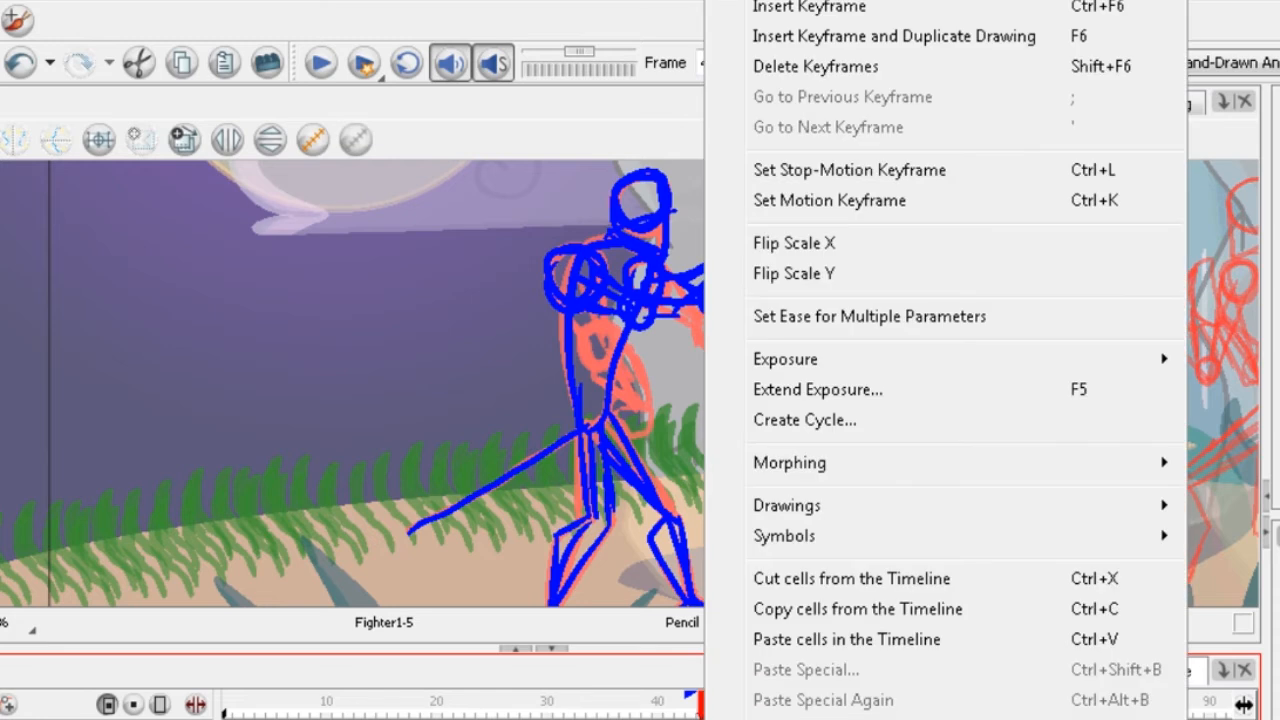
click(765, 718)
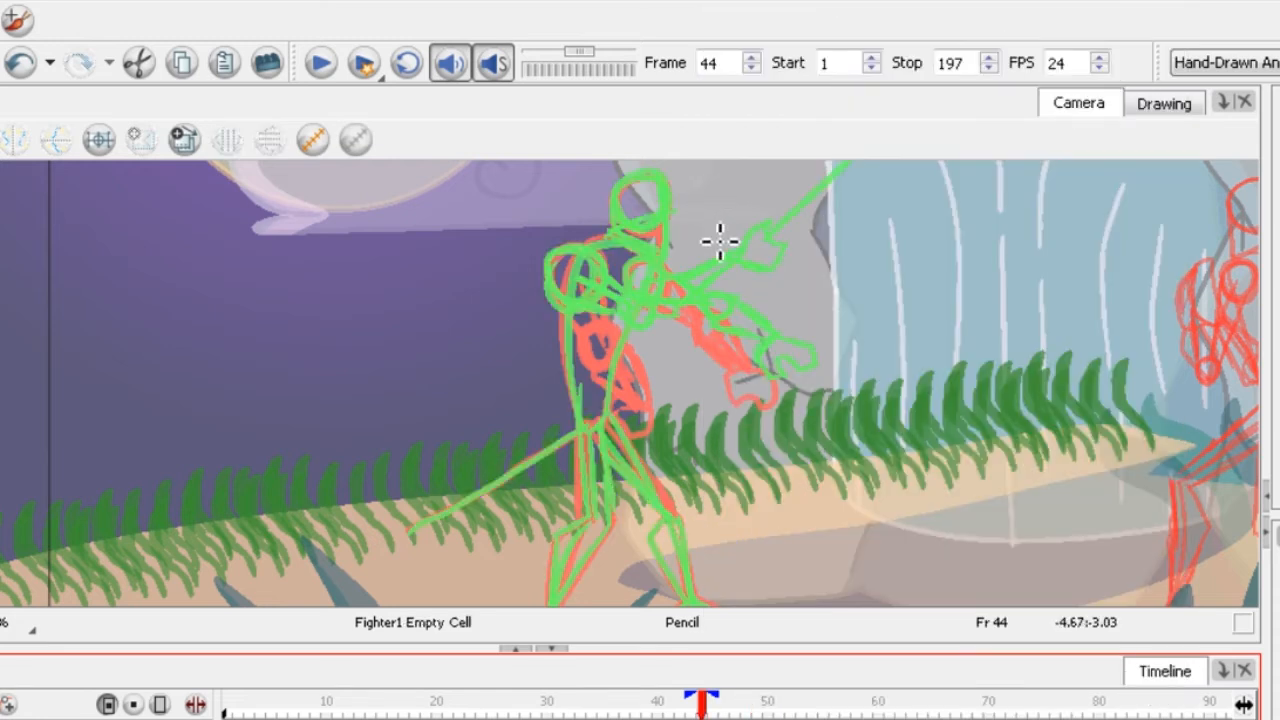
Sketch the fighter's head, neck, torso and rear shoulder circle on frame 44.
scroll(689, 374, down, 2)
scroll(669, 274, up, 5)
mouse_move(656, 256)
mouse_down()
mouse_move(701, 344)
mouse_move(647, 275)
mouse_move(635, 294)
mouse_move(652, 340)
mouse_move(639, 313)
mouse_move(711, 386)
mouse_move(709, 320)
mouse_move(714, 380)
mouse_move(744, 328)
mouse_move(605, 369)
mouse_up()
drag(671, 432, 709, 291)
scroll(709, 291, down, 1)
mouse_move(722, 242)
mouse_down()
mouse_move(734, 294)
mouse_move(686, 434)
mouse_move(620, 434)
mouse_move(648, 257)
mouse_move(580, 320)
mouse_move(686, 340)
mouse_up()
scroll(643, 243, up, 1)
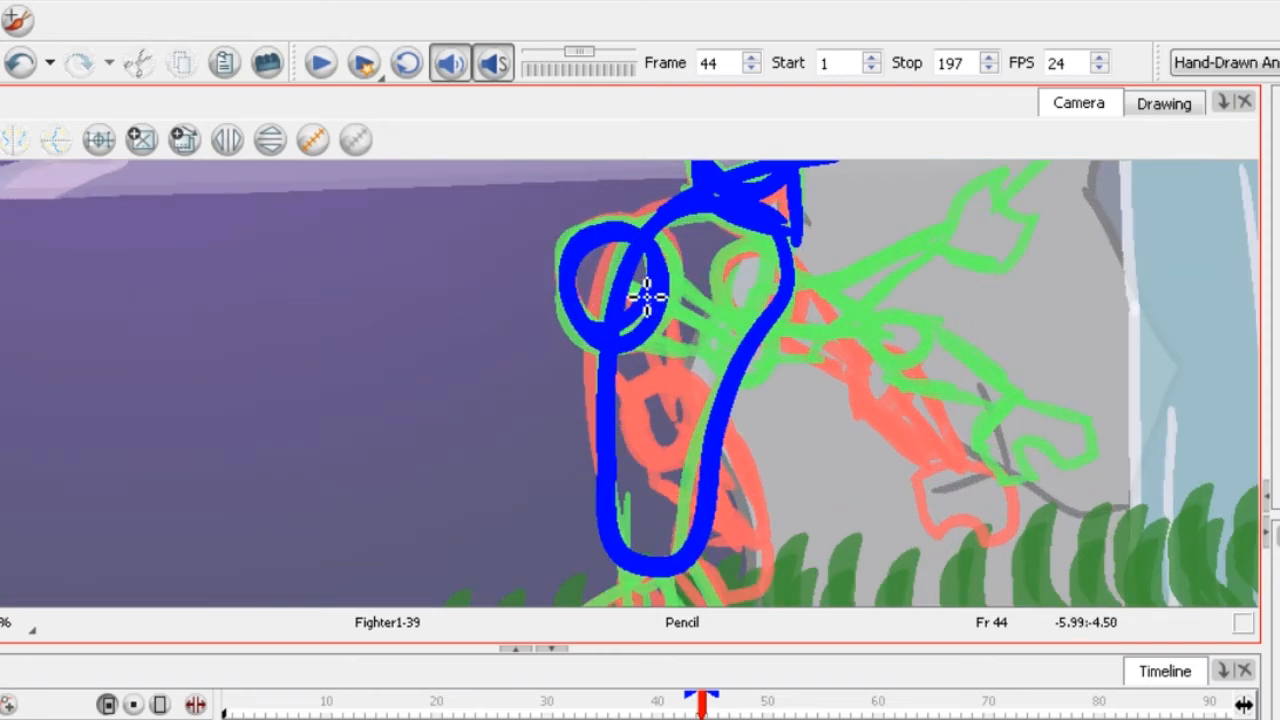
scroll(645, 295, down, 1)
scroll(708, 462, up, 1)
mouse_move(667, 490)
mouse_down()
mouse_move(763, 463)
mouse_move(960, 372)
mouse_up()
scroll(945, 378, down, 1)
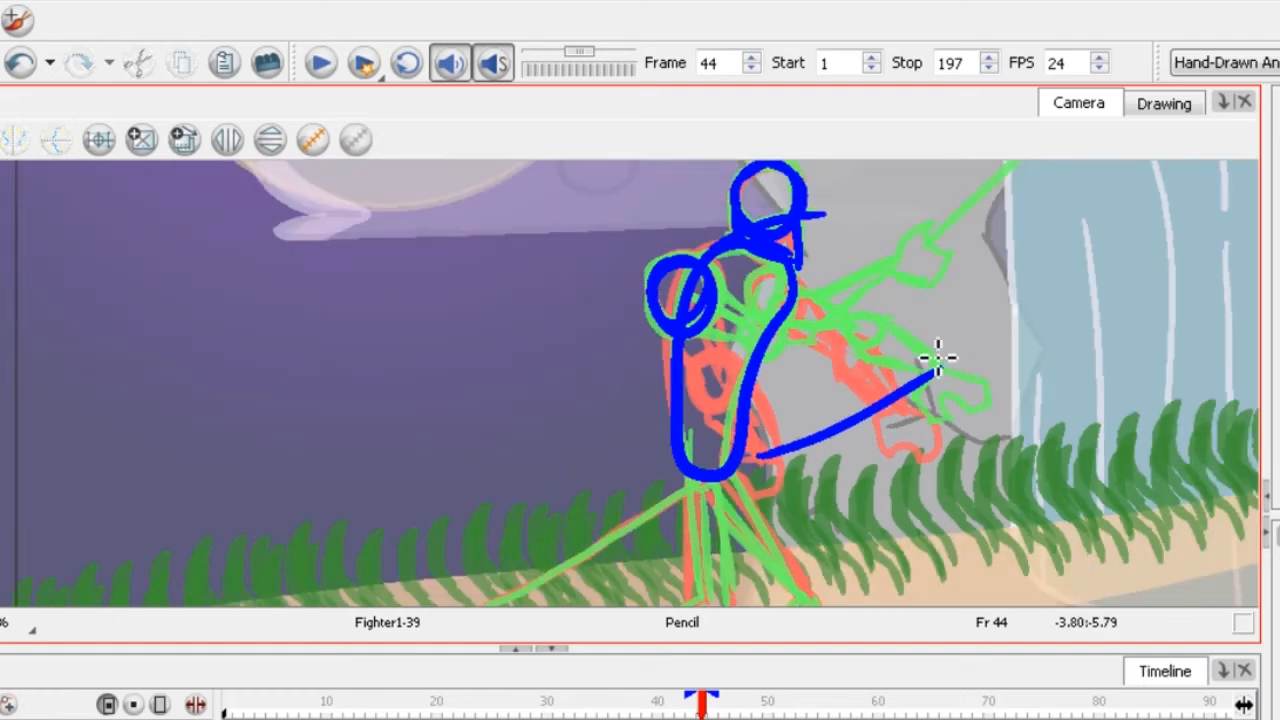
key(ctrl+z)
Sketch a fan of hand shapes on frame 44 from the hip up to the raised hand, plus a lower elbow circle.
scroll(934, 257, up, 3)
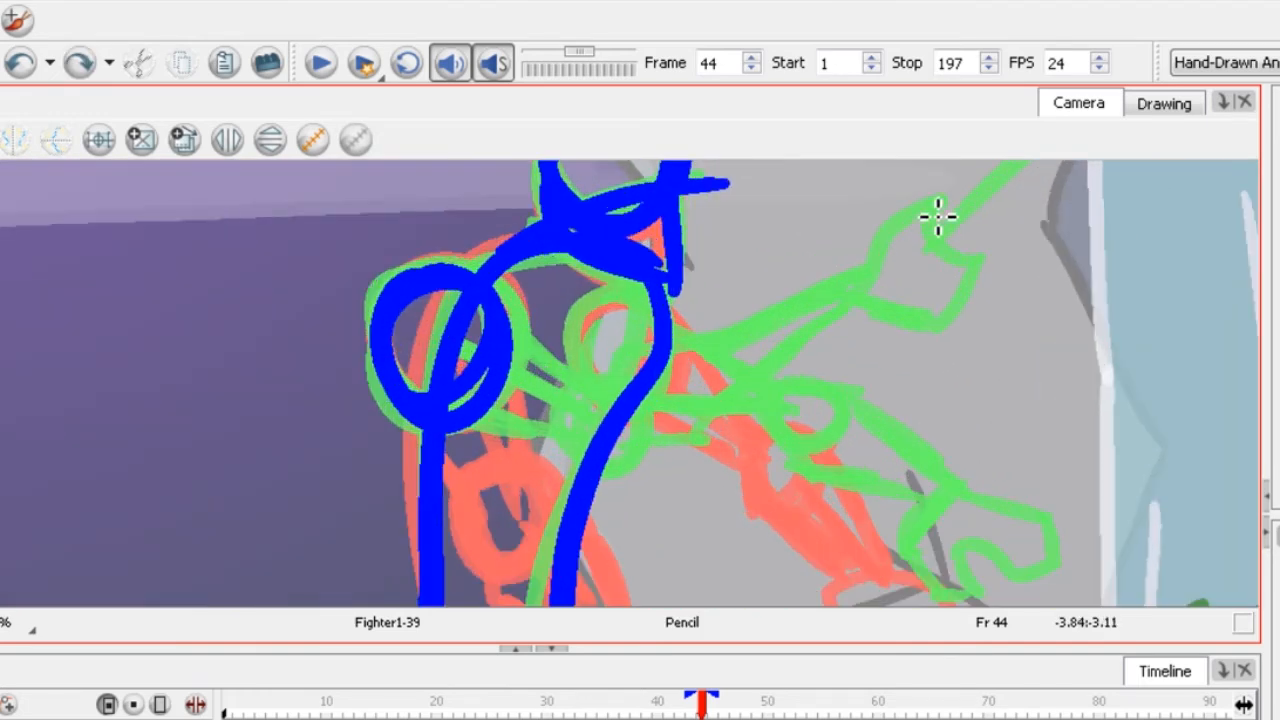
scroll(937, 214, down, 1)
mouse_move(932, 200)
mouse_down()
mouse_move(968, 251)
mouse_move(957, 299)
mouse_move(900, 228)
mouse_up()
scroll(895, 238, down, 1)
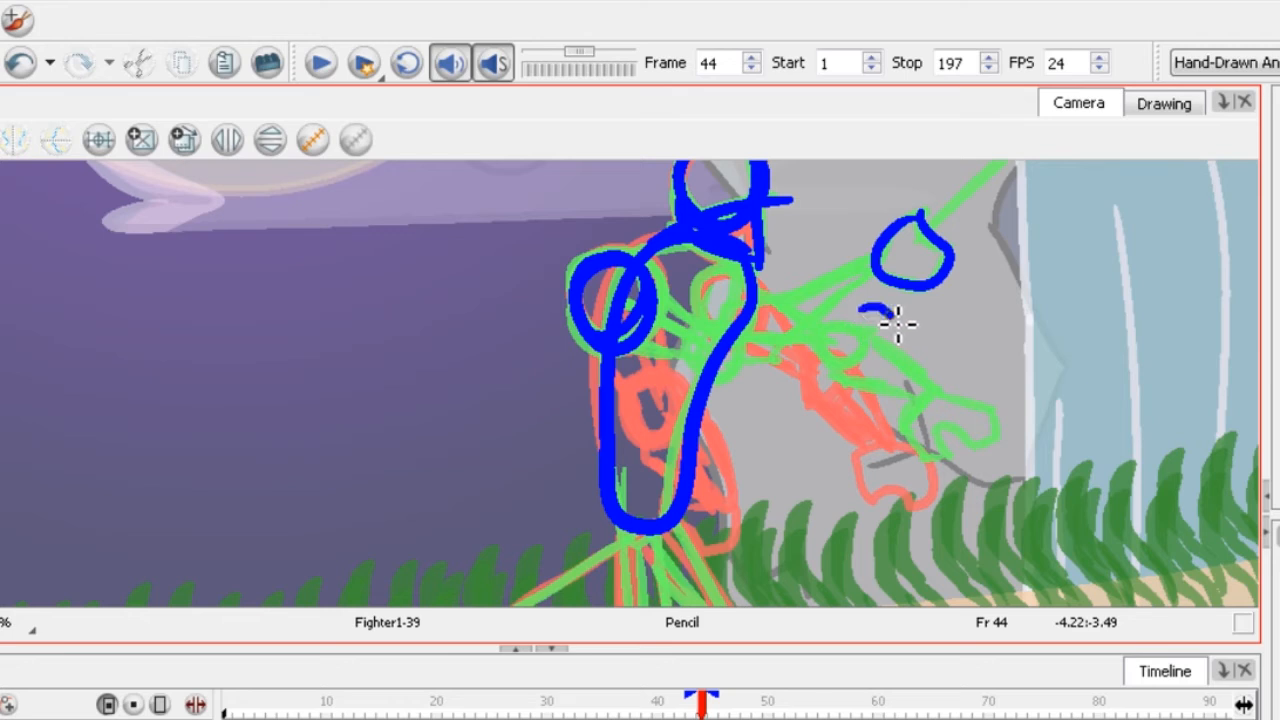
drag(897, 322, 842, 330)
mouse_move(817, 400)
mouse_down()
mouse_move(831, 449)
mouse_move(826, 388)
mouse_up()
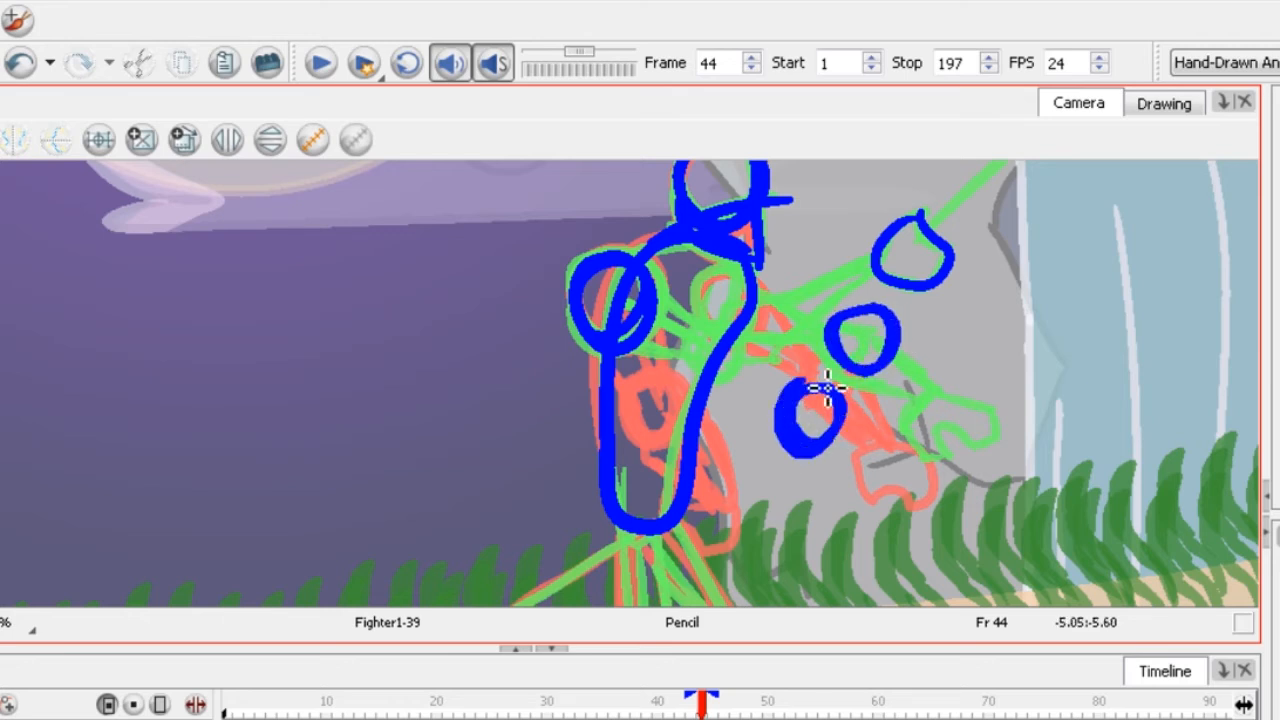
mouse_move(757, 471)
mouse_down()
mouse_move(752, 511)
mouse_move(681, 566)
mouse_move(666, 503)
mouse_move(712, 520)
mouse_up()
scroll(737, 509, up, 1)
scroll(637, 346, down, 1)
mouse_move(637, 346)
mouse_down()
mouse_move(631, 403)
mouse_move(620, 330)
mouse_up()
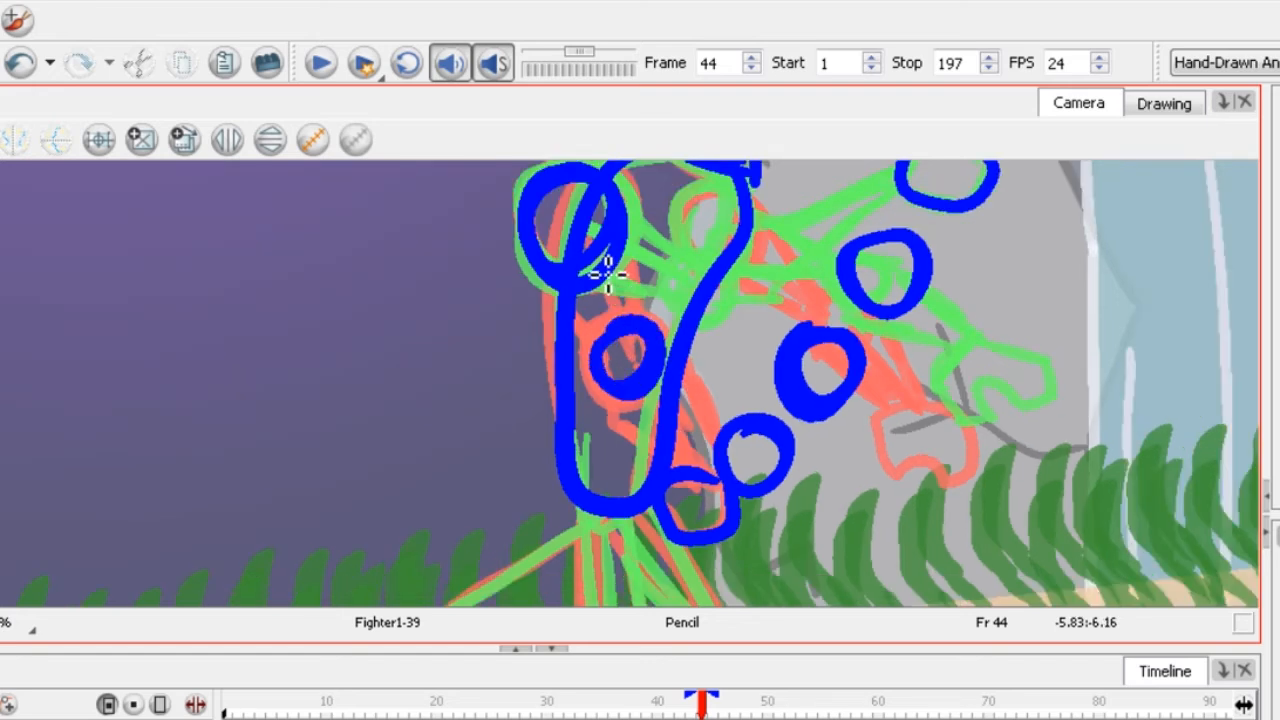
Connect the rear shoulder to each fanned hand on frame 44 with elbow circles and arm lines.
scroll(650, 370, up, 2)
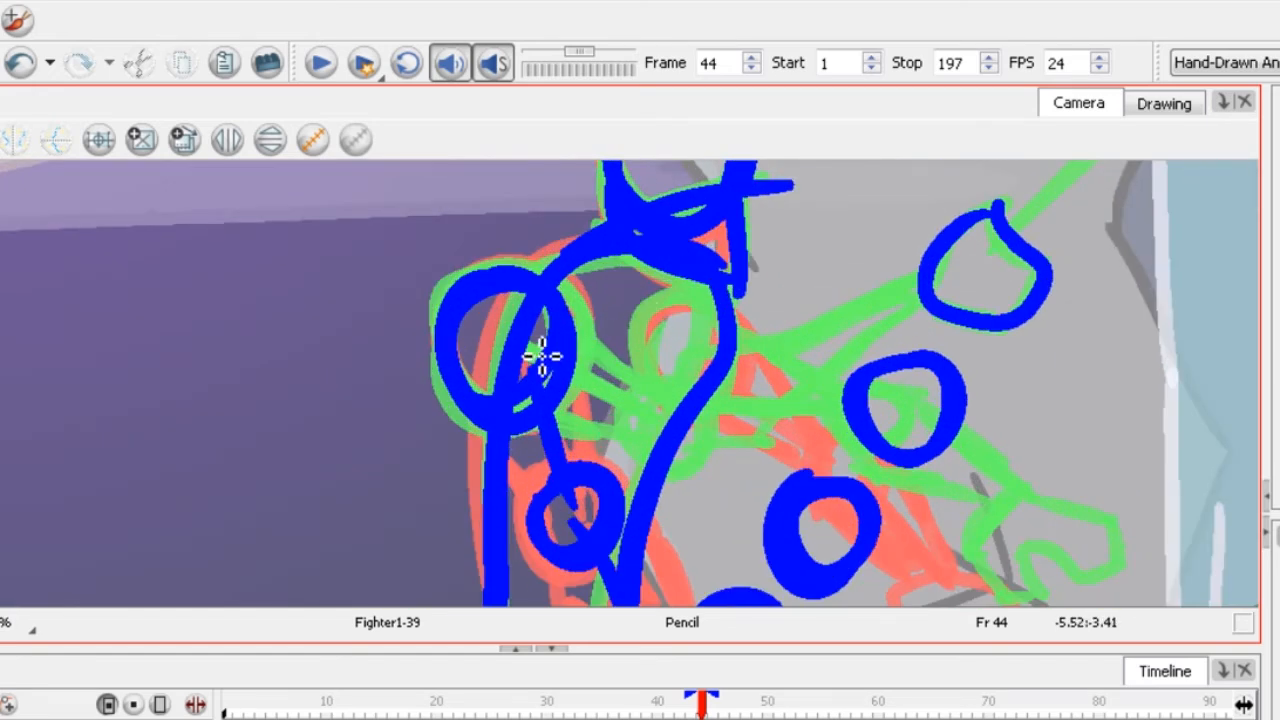
mouse_move(565, 368)
mouse_down()
mouse_move(673, 423)
mouse_move(703, 470)
mouse_move(687, 399)
mouse_move(730, 410)
mouse_move(677, 437)
mouse_move(945, 285)
mouse_up()
scroll(945, 285, down, 1)
scroll(774, 491, up, 1)
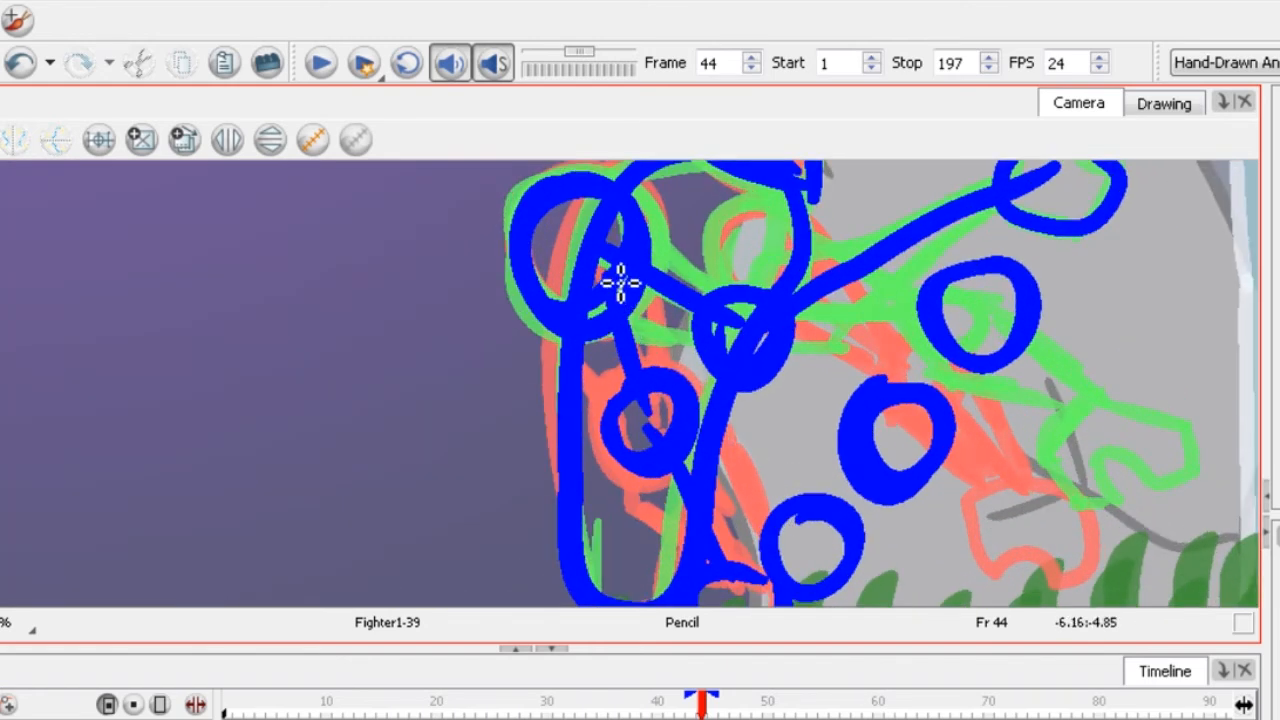
mouse_move(620, 283)
mouse_down()
mouse_move(714, 360)
mouse_move(673, 415)
mouse_move(679, 429)
mouse_move(742, 447)
mouse_move(719, 404)
mouse_move(727, 354)
mouse_move(880, 430)
mouse_up()
mouse_move(735, 404)
mouse_down()
mouse_move(761, 371)
mouse_move(684, 308)
mouse_move(608, 291)
mouse_move(798, 321)
mouse_move(960, 322)
mouse_up()
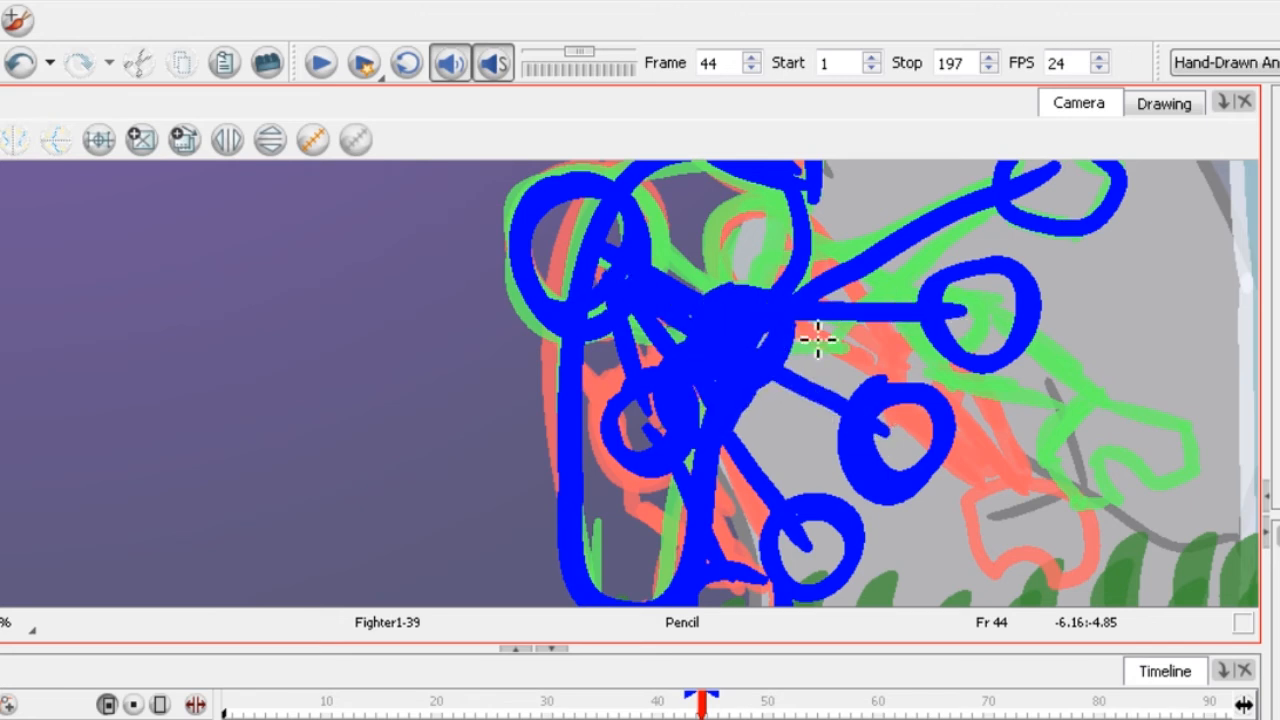
Review the fanned arm against the whole figure and sketch the front shoulder circle on frame 44.
scroll(818, 340, down, 5)
scroll(937, 300, up, 2)
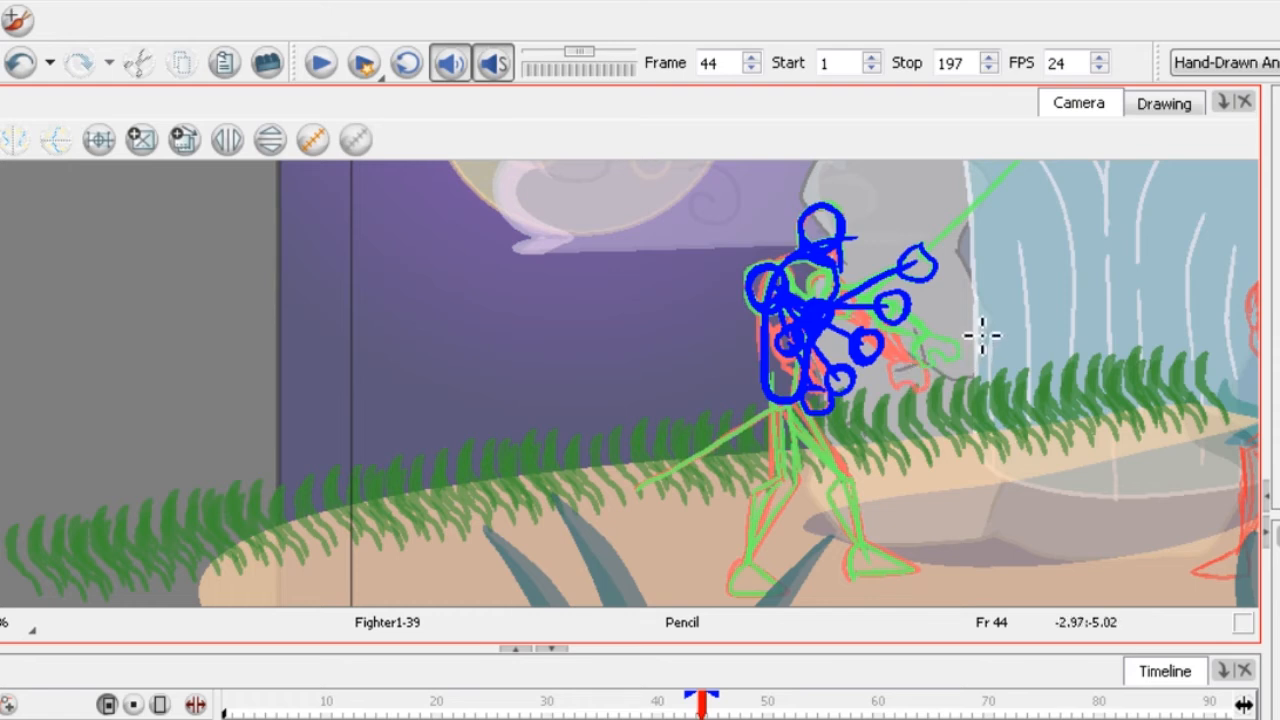
scroll(983, 335, down, 3)
scroll(894, 251, up, 5)
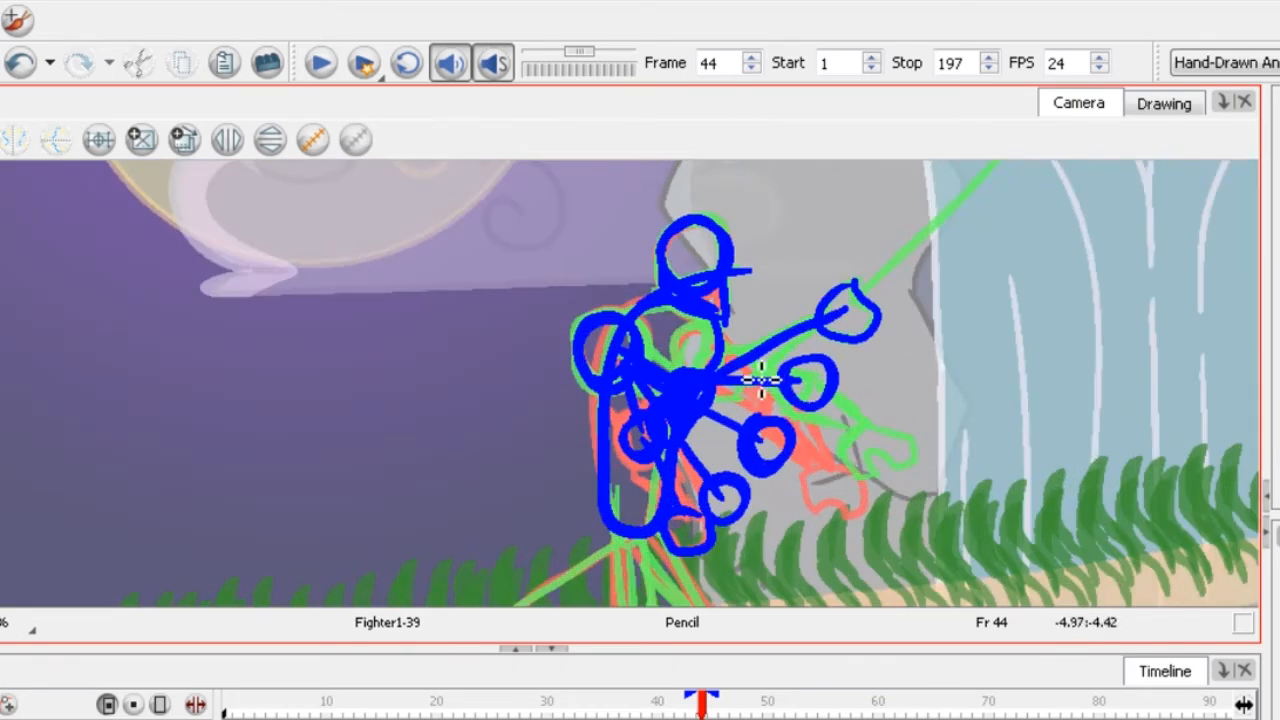
scroll(740, 377, up, 2)
scroll(686, 329, down, 1)
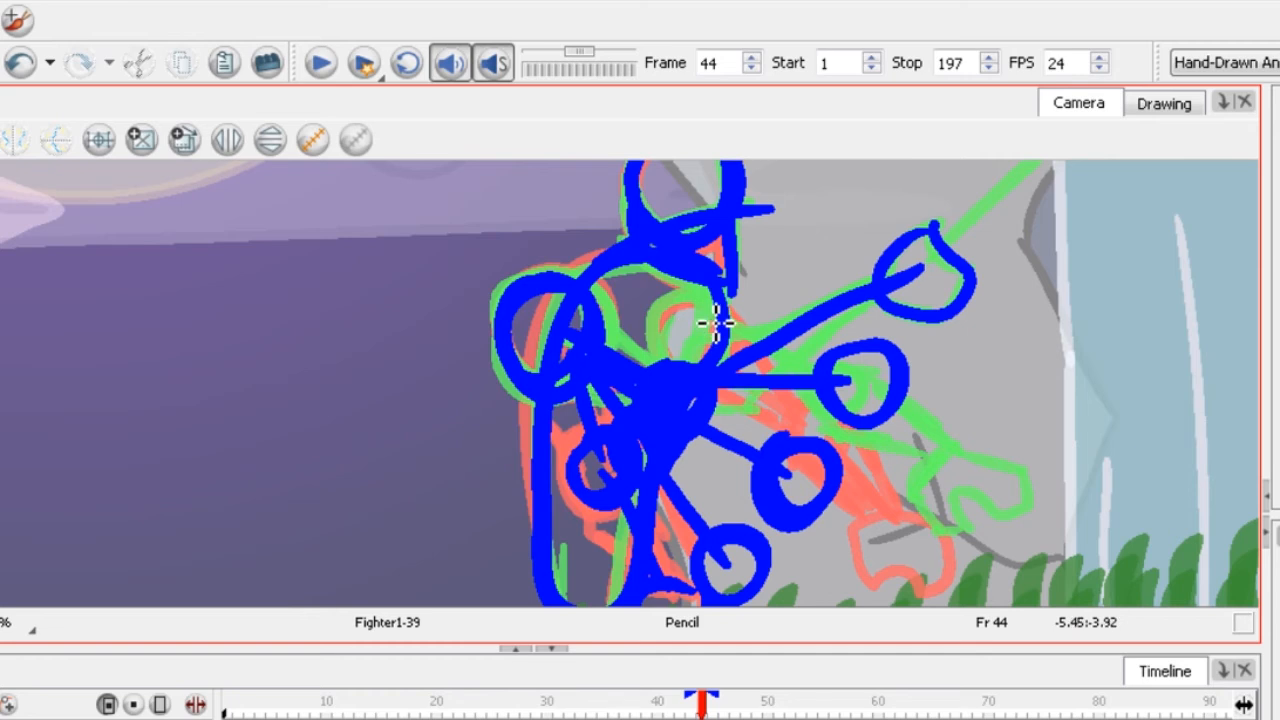
scroll(684, 323, up, 2)
mouse_move(666, 305)
mouse_down()
mouse_move(669, 388)
mouse_move(740, 314)
mouse_up()
scroll(775, 350, down, 2)
scroll(942, 513, up, 2)
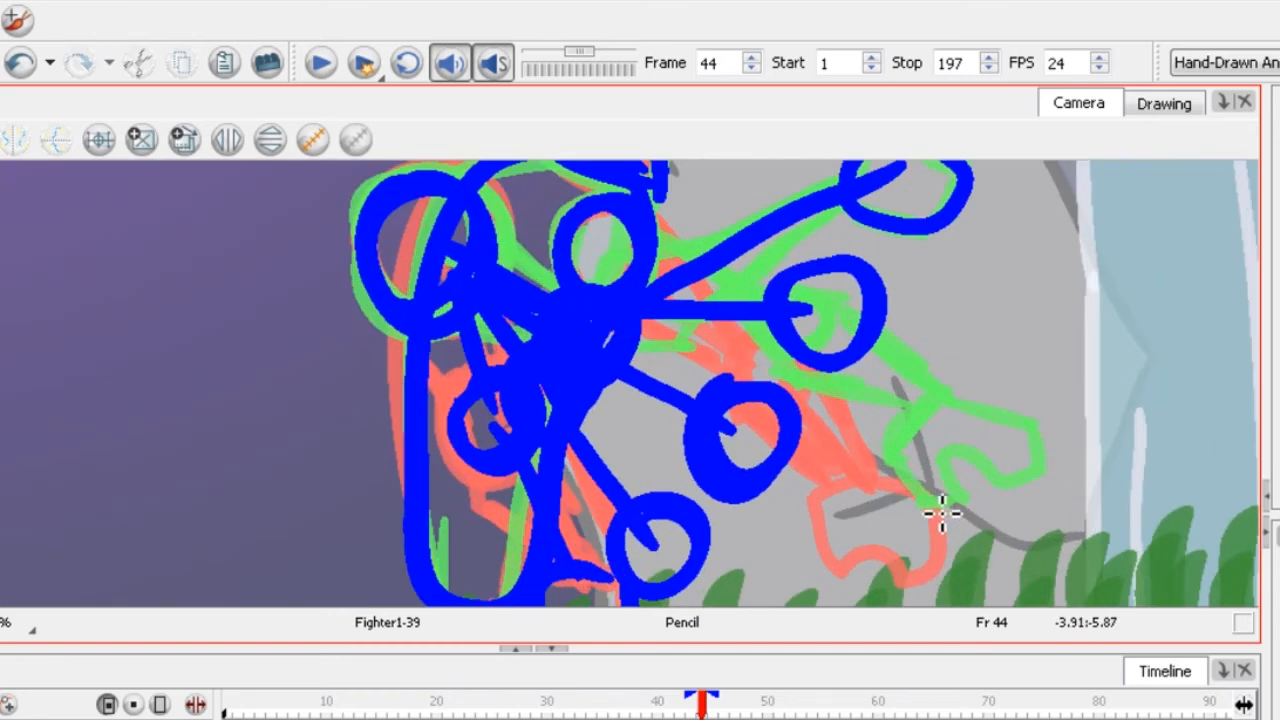
Sketch two forward hand shapes on frame 44 and connect them to the front shoulder with elbow circles and arm lines.
mouse_move(942, 513)
mouse_down()
mouse_move(934, 580)
mouse_move(831, 523)
mouse_move(955, 473)
mouse_up()
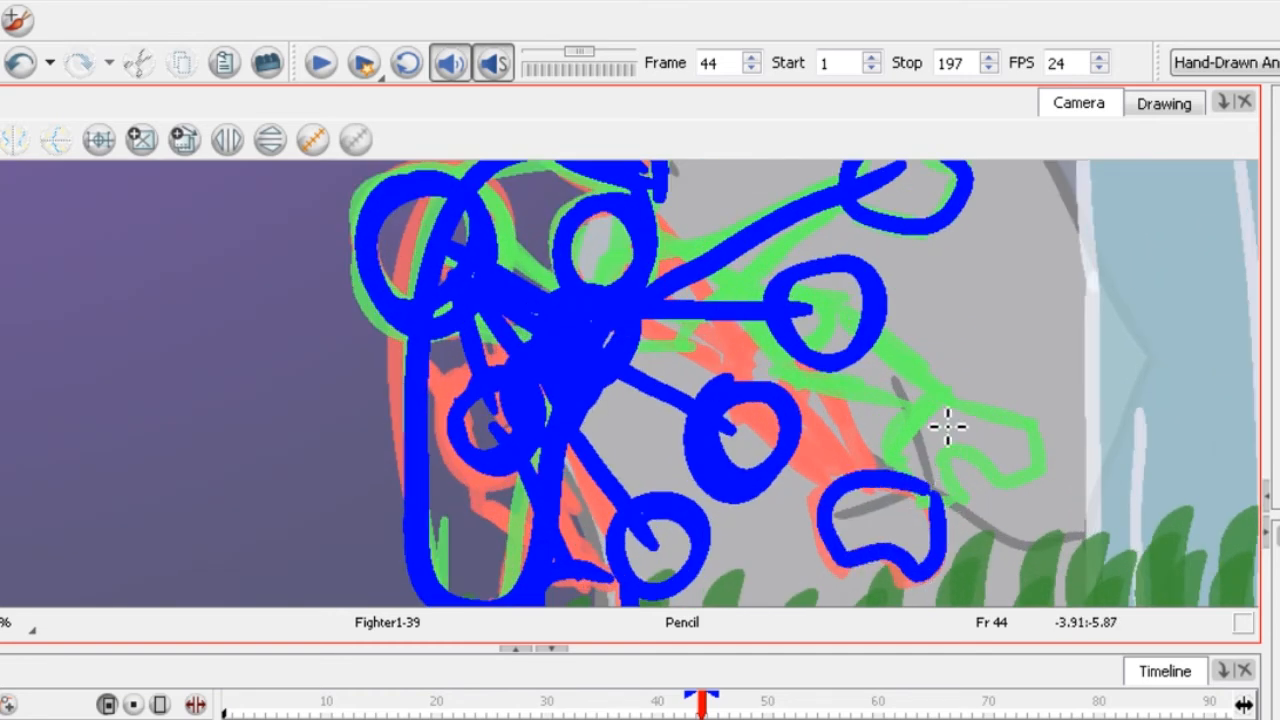
mouse_move(947, 427)
mouse_down()
mouse_move(1034, 486)
mouse_move(940, 517)
mouse_move(855, 413)
mouse_up()
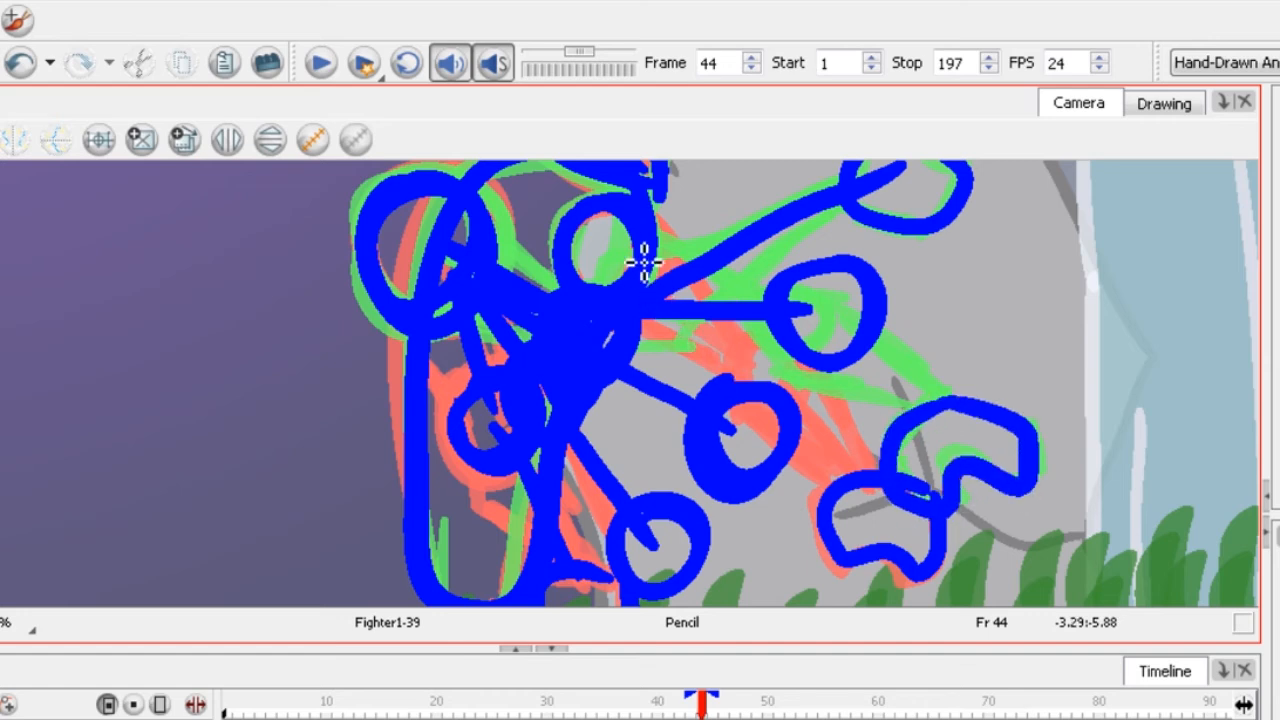
mouse_move(644, 262)
mouse_down()
mouse_move(789, 371)
mouse_move(743, 371)
mouse_move(777, 380)
mouse_move(648, 262)
mouse_move(766, 320)
mouse_move(760, 343)
mouse_move(803, 331)
mouse_move(752, 378)
mouse_up()
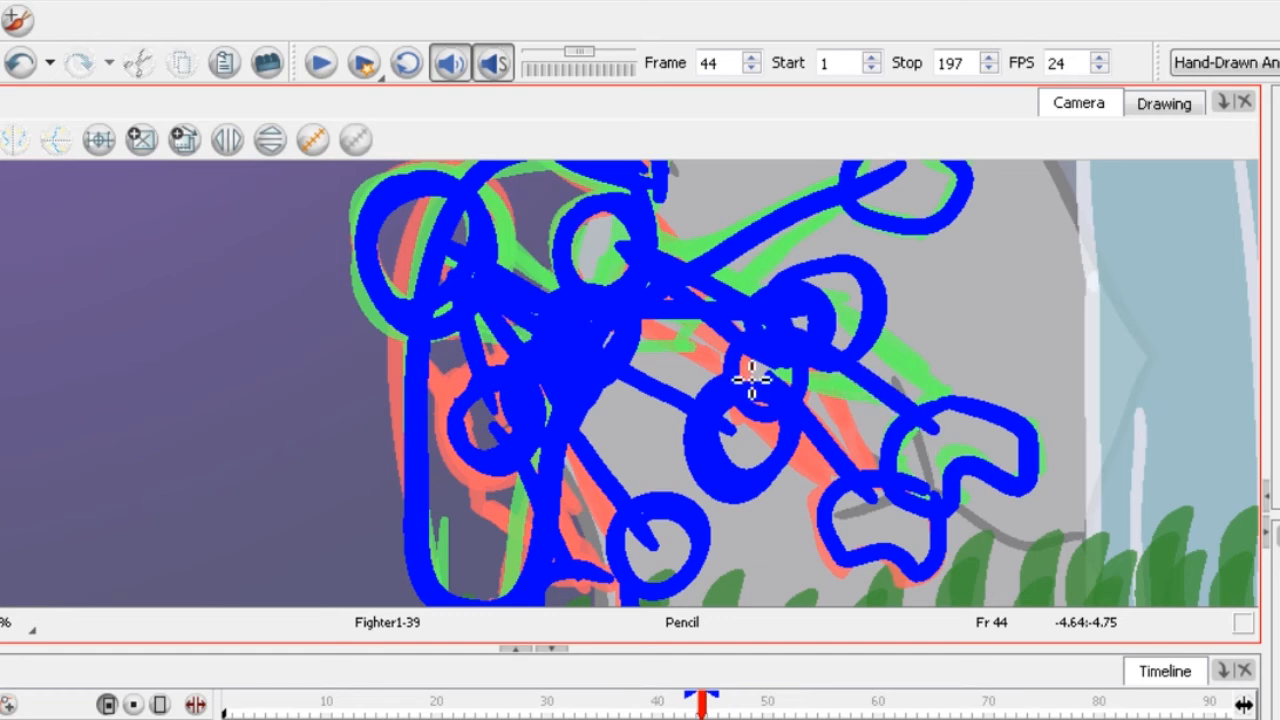
Draw the raised sword on frame 44 as a red Colour 2 line extending from the upper hand along the onion-skin sword.
scroll(815, 357, down, 5)
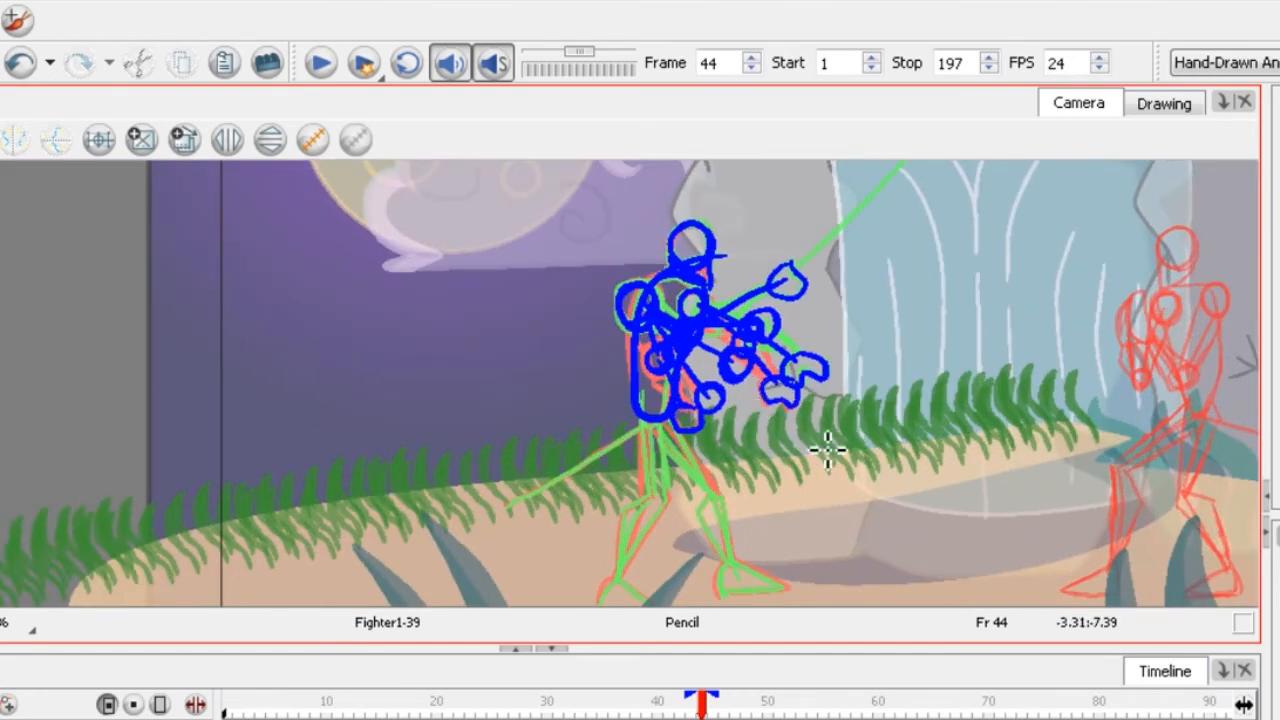
scroll(827, 452, up, 2)
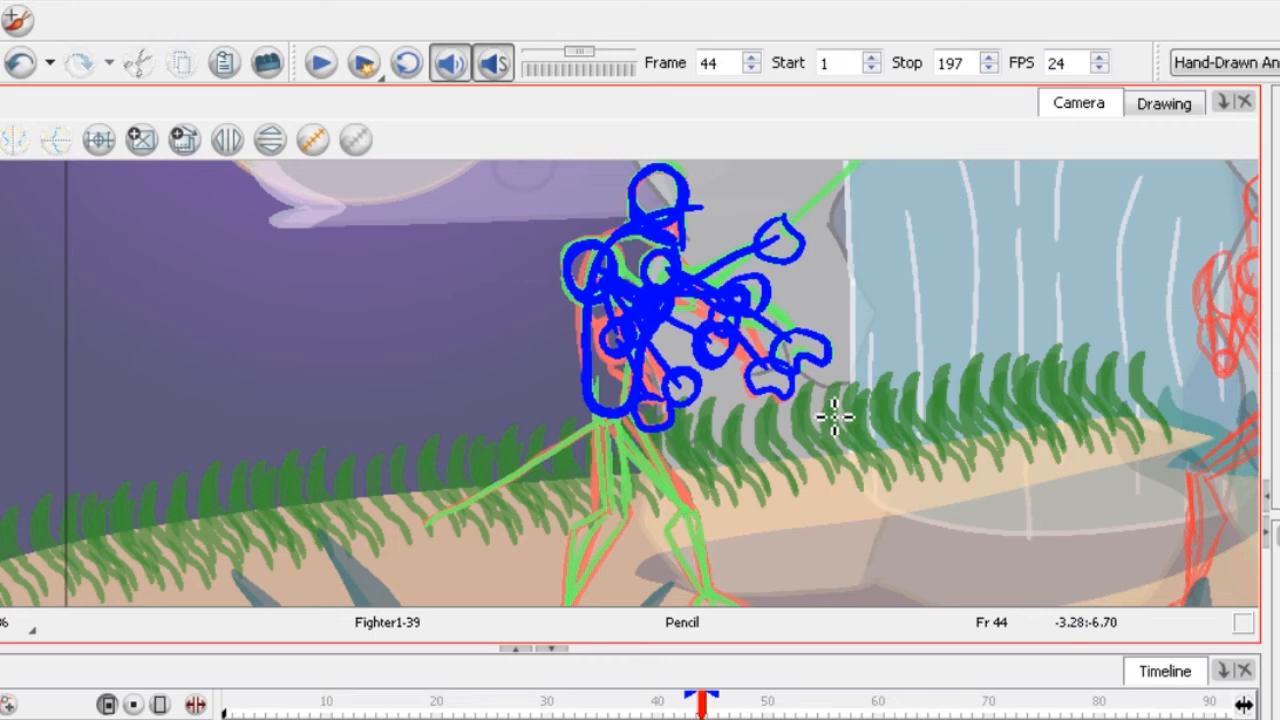
scroll(808, 334, down, 3)
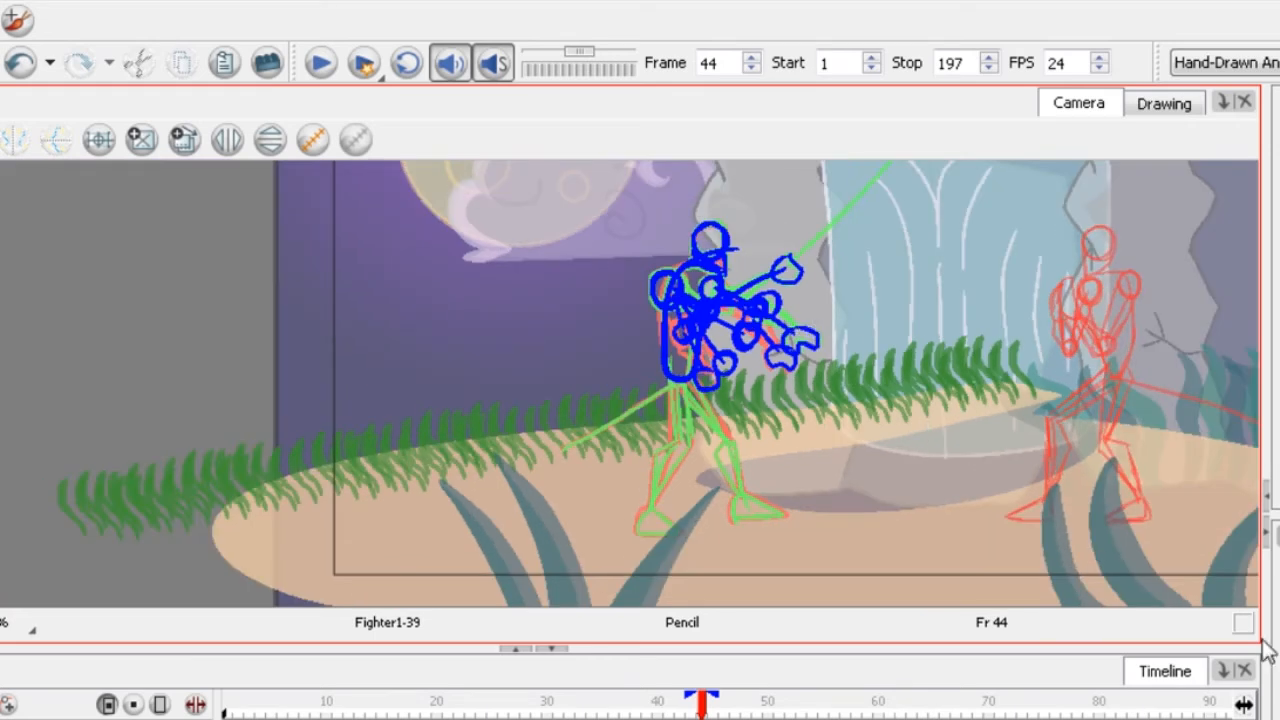
scroll(845, 262, down, 2)
scroll(845, 262, up, 4)
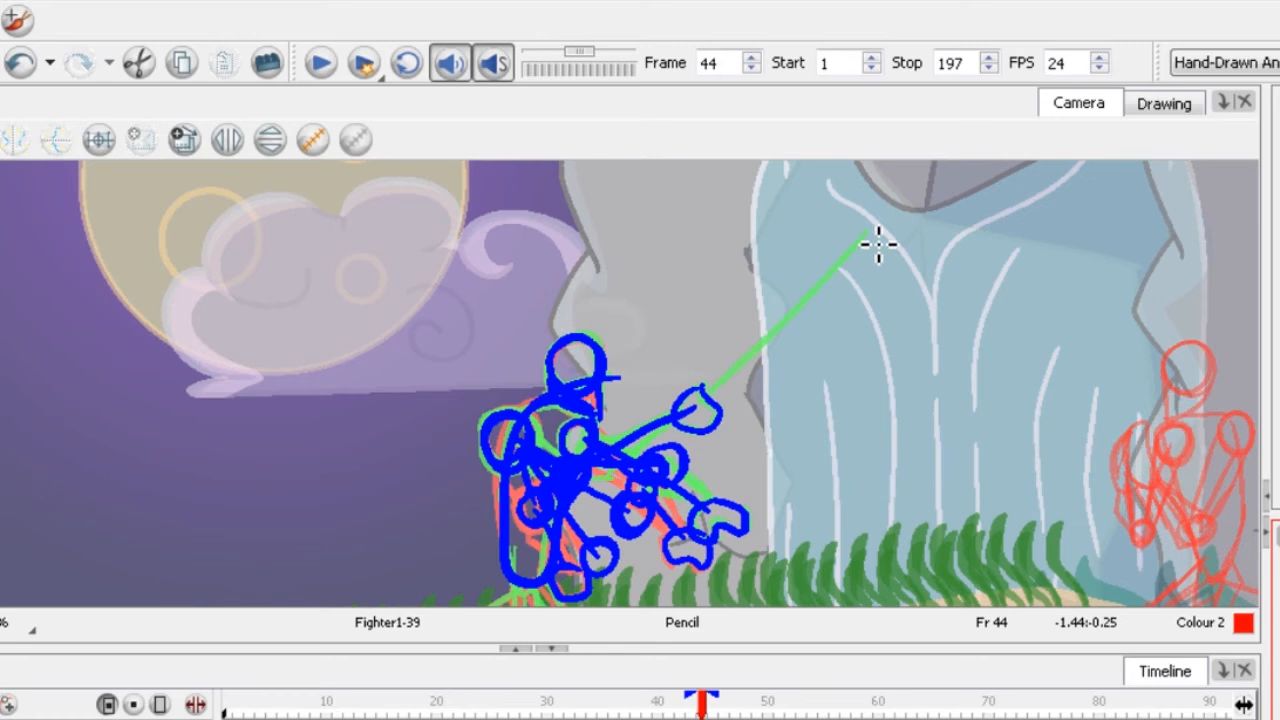
drag(877, 243, 817, 313)
drag(736, 388, 706, 396)
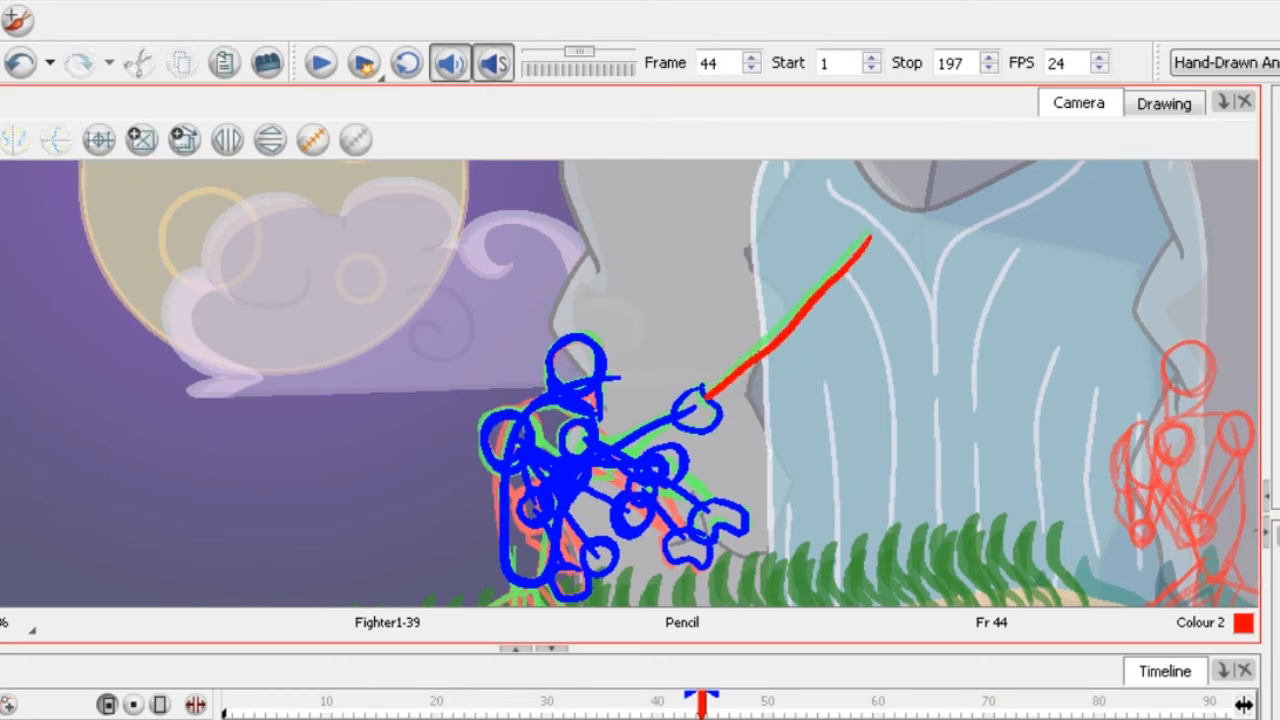
key(alt+s)
click(789, 274)
scroll(749, 300, up, 3)
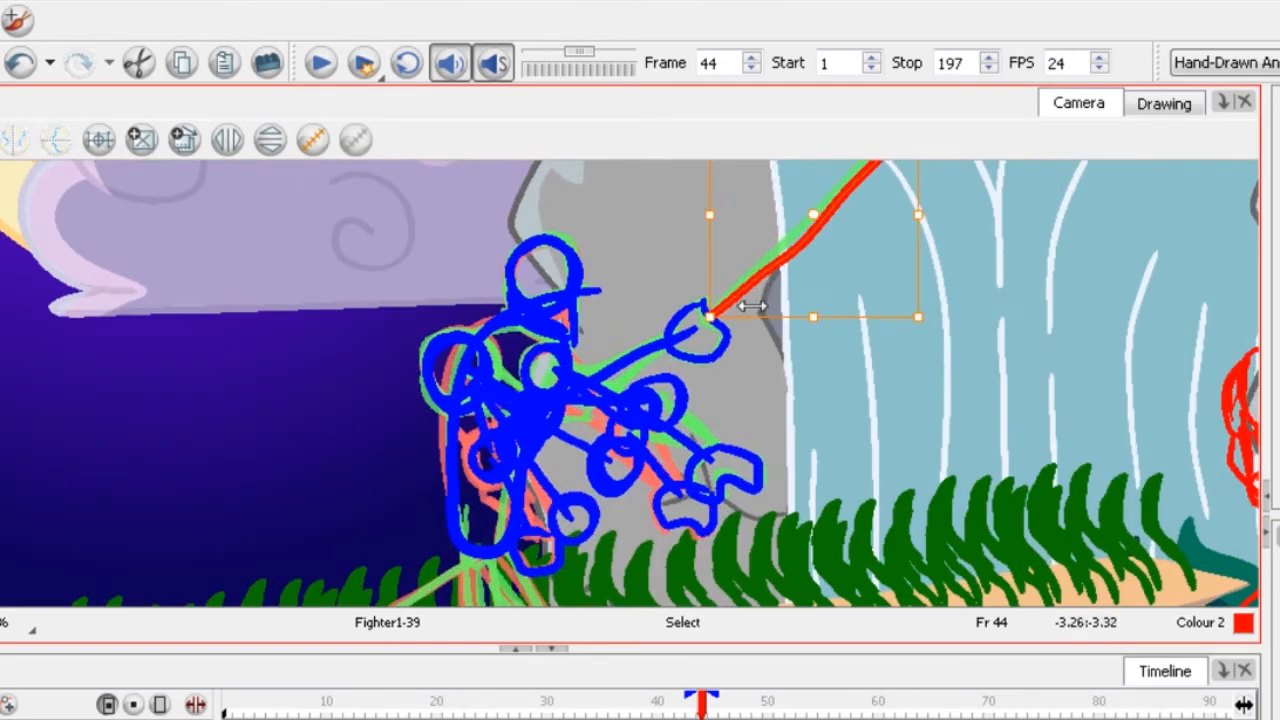
scroll(774, 287, down, 3)
click(847, 480)
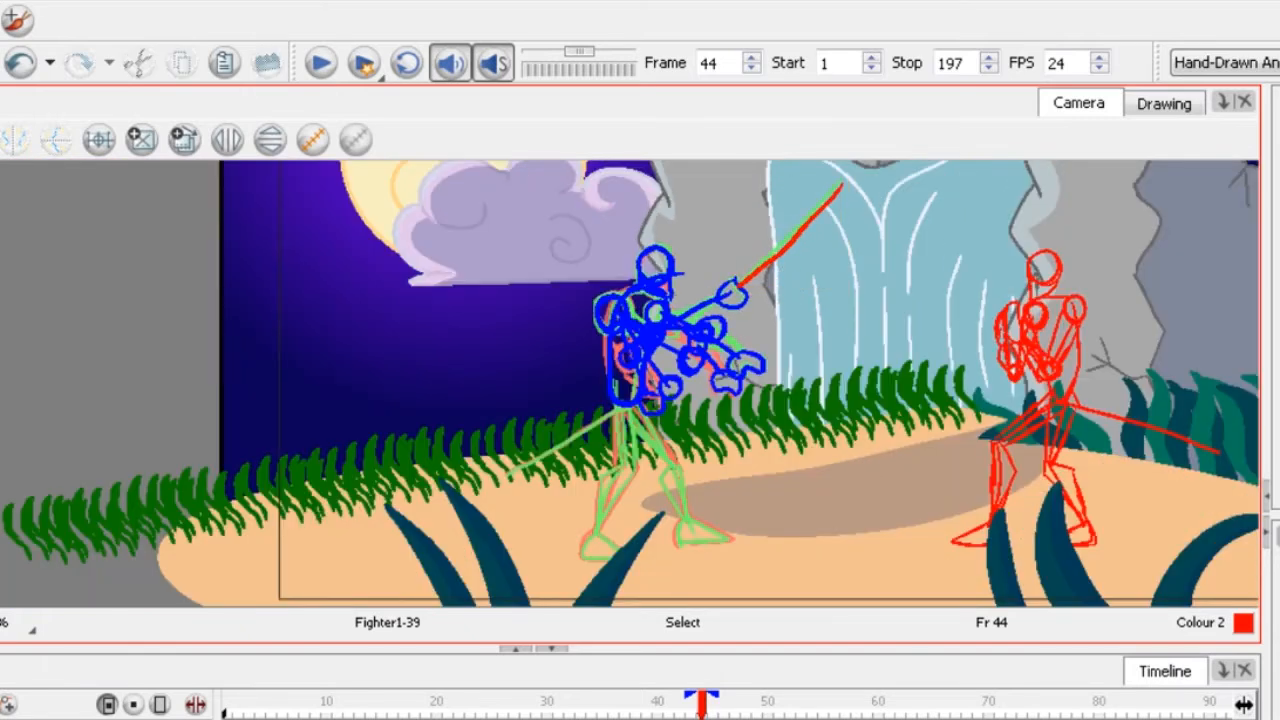
Draw the scabbard in blue Colour 4 on frame 44, as a line slanting down behind the fighter from the hip.
key(alt+/)
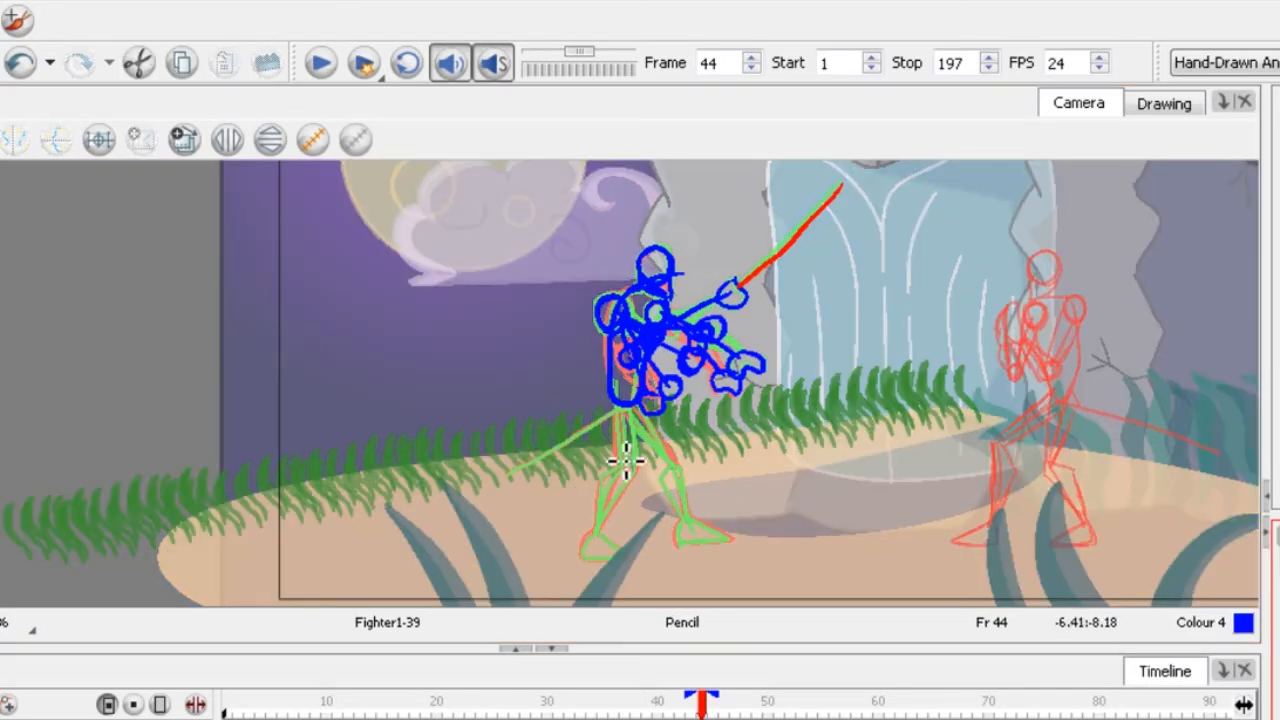
scroll(625, 460, up, 4)
mouse_move(645, 327)
mouse_down()
mouse_move(350, 505)
mouse_move(258, 542)
mouse_up()
scroll(600, 371, down, 3)
Sketch the fighter's thigh and shin lines and both feet on frame 44, following the onion skin.
scroll(628, 286, up, 3)
drag(614, 286, 616, 437)
drag(665, 328, 752, 442)
scroll(640, 385, down, 2)
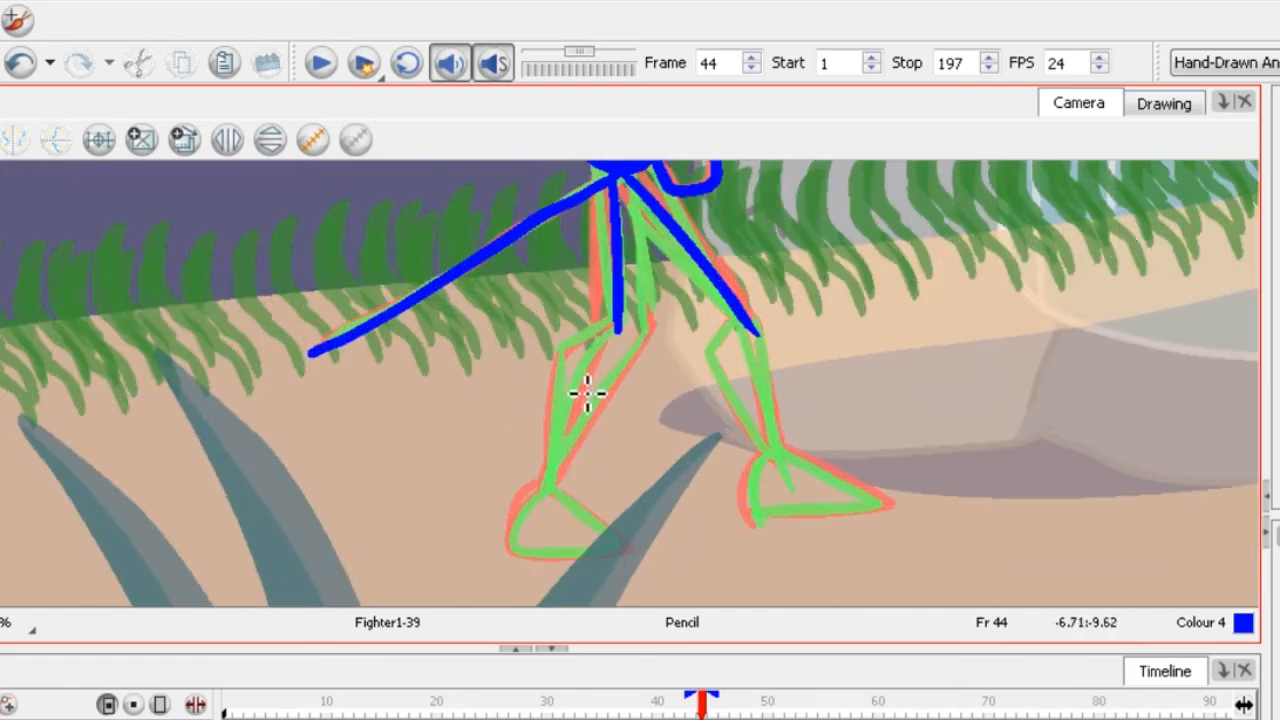
mouse_move(622, 336)
mouse_down()
mouse_move(551, 506)
mouse_move(603, 526)
mouse_move(529, 560)
mouse_move(542, 490)
mouse_up()
mouse_move(757, 343)
mouse_down()
mouse_move(794, 490)
mouse_move(857, 520)
mouse_move(803, 457)
mouse_up()
scroll(651, 320, up, 2)
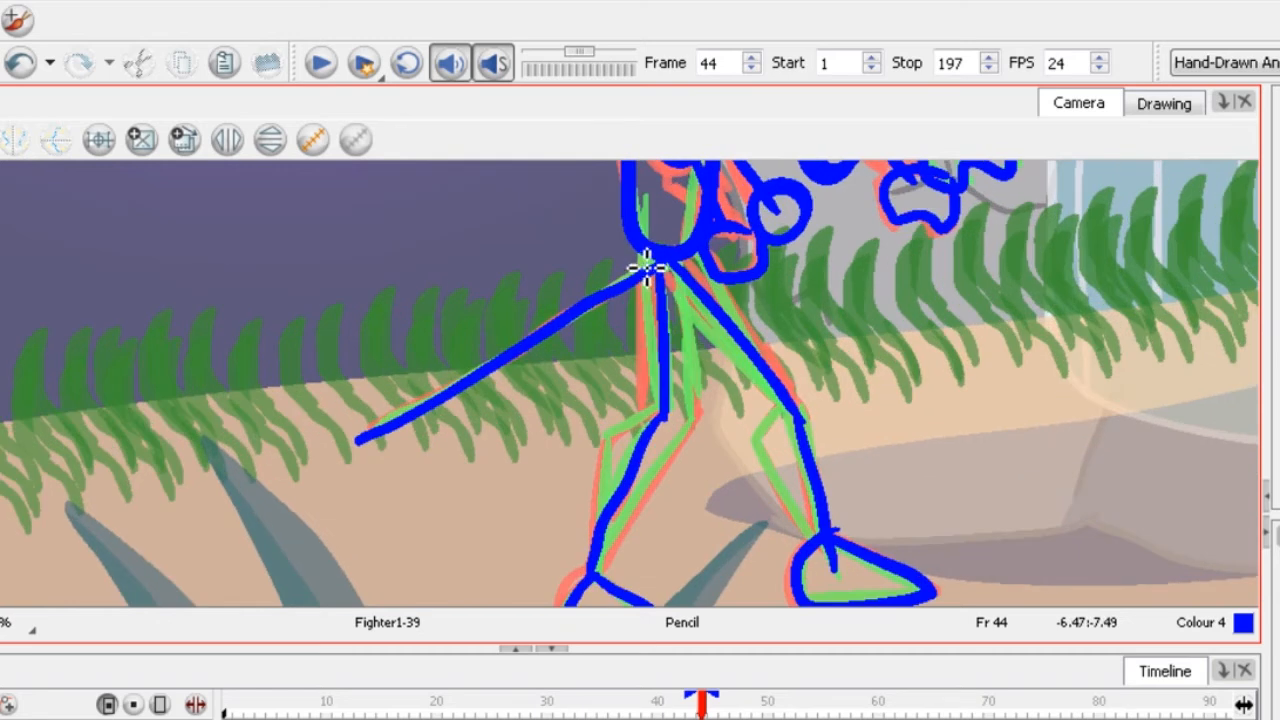
Add thigh and calf contour lines to both of the fighter's legs on frame 44.
drag(647, 268, 673, 370)
mouse_move(699, 288)
mouse_down()
mouse_move(668, 408)
mouse_move(590, 568)
mouse_up()
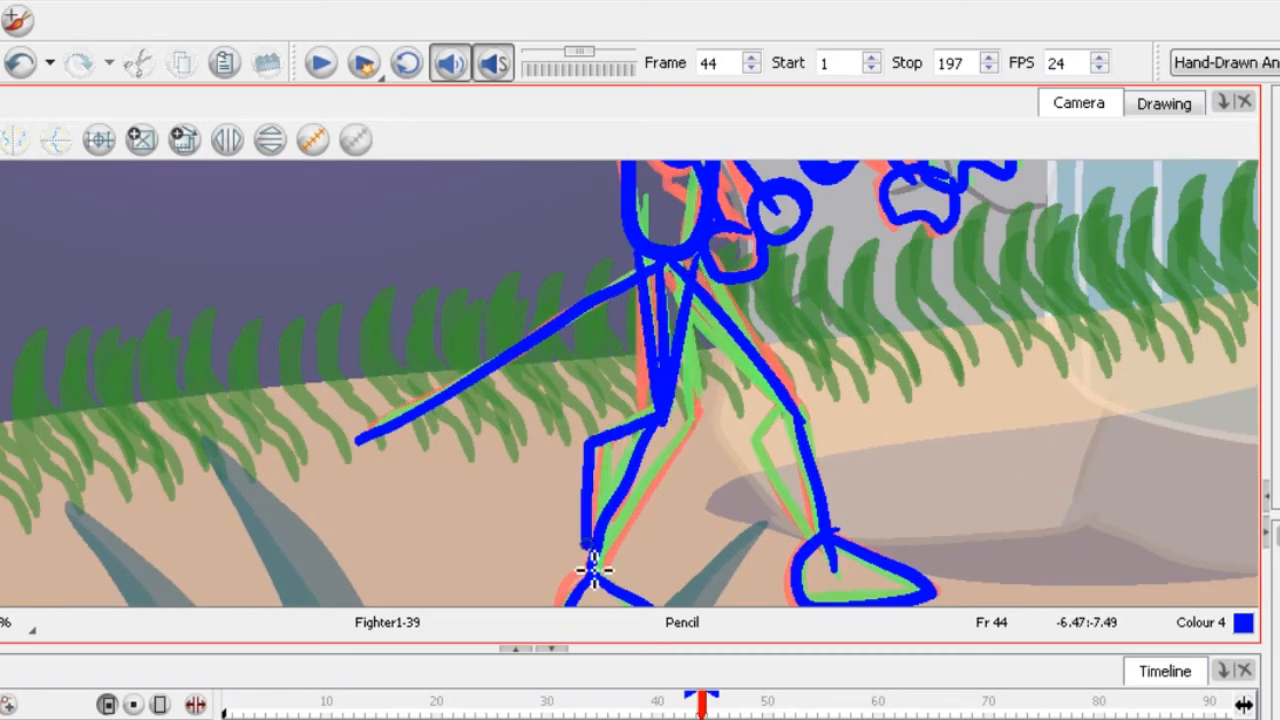
drag(672, 411, 597, 560)
drag(659, 272, 800, 423)
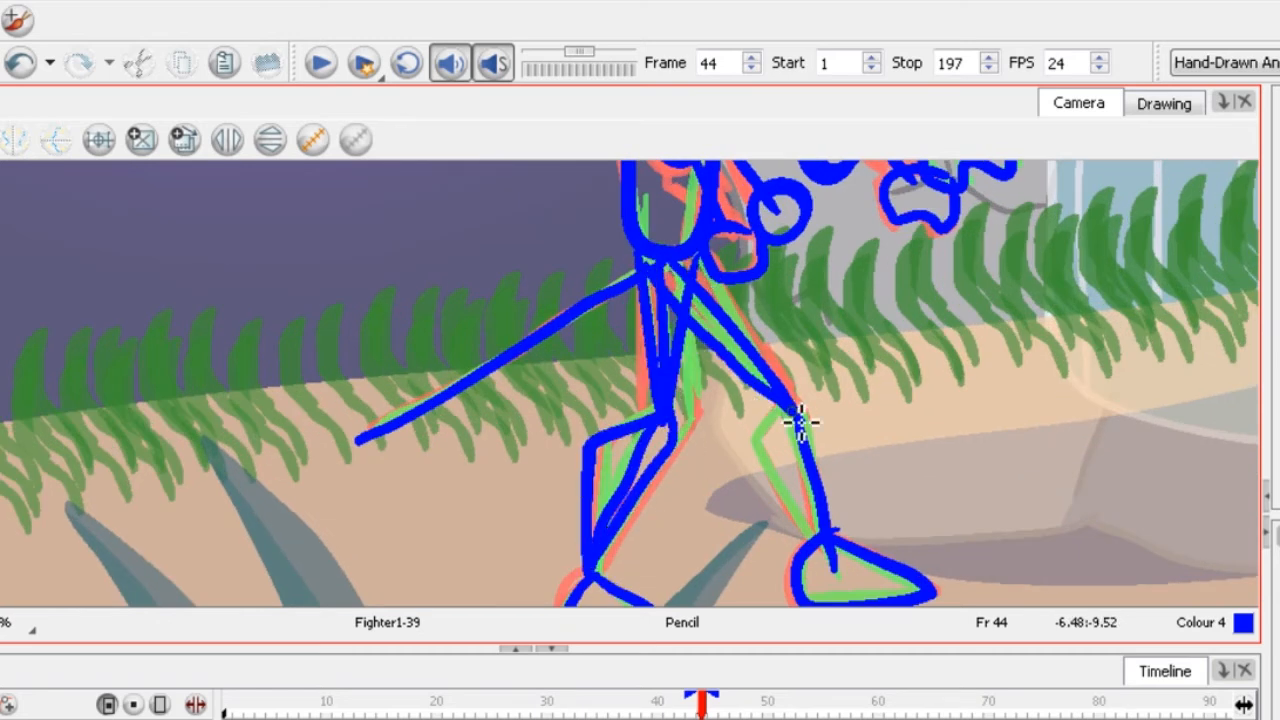
mouse_move(714, 243)
mouse_down()
mouse_move(794, 423)
mouse_move(818, 532)
mouse_up()
scroll(818, 532, down, 4)
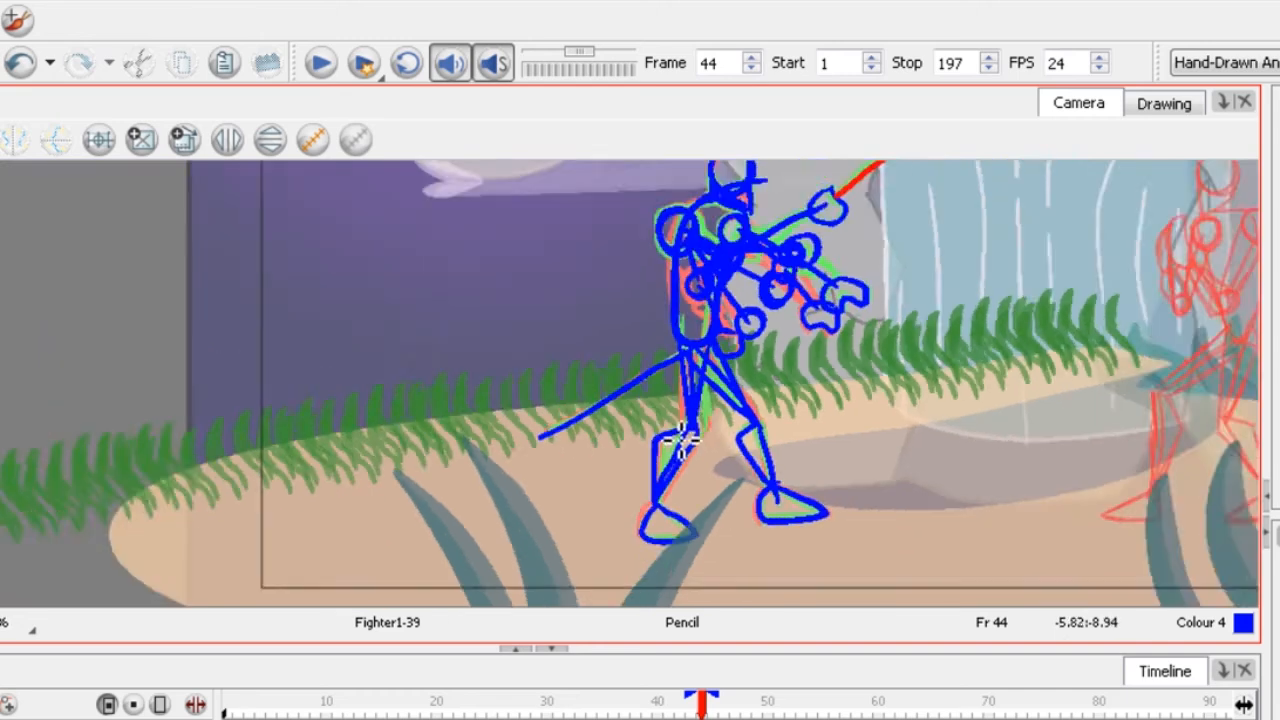
Move the red sword line on frame 44 to the lower fanned hand and rotate it to point forward and downward.
scroll(686, 443, up, 2)
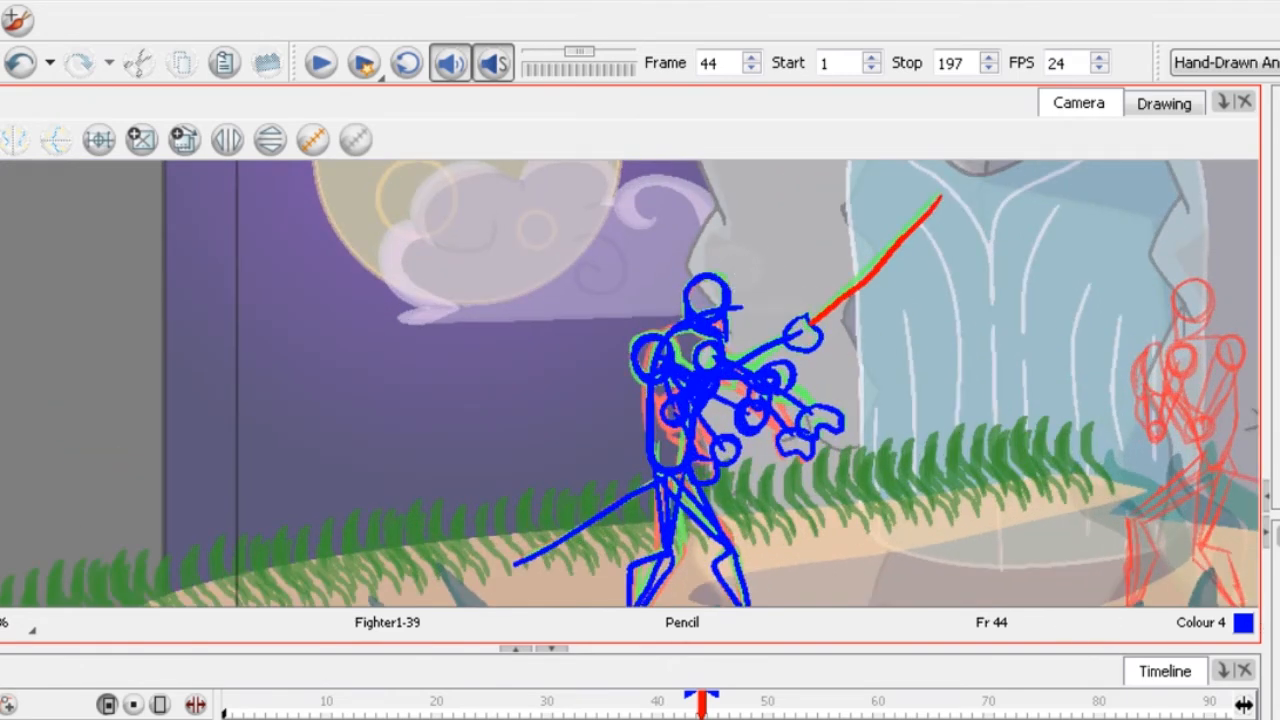
click(1277, 620)
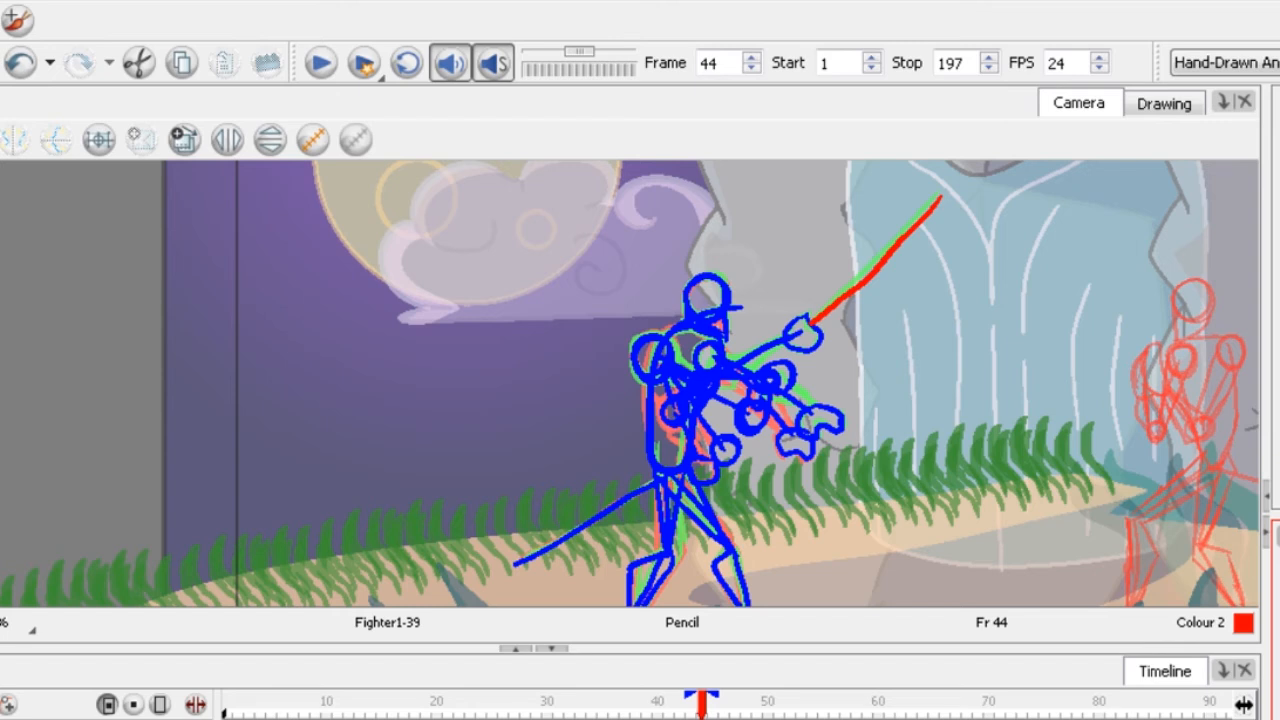
key(alt+s)
click(862, 272)
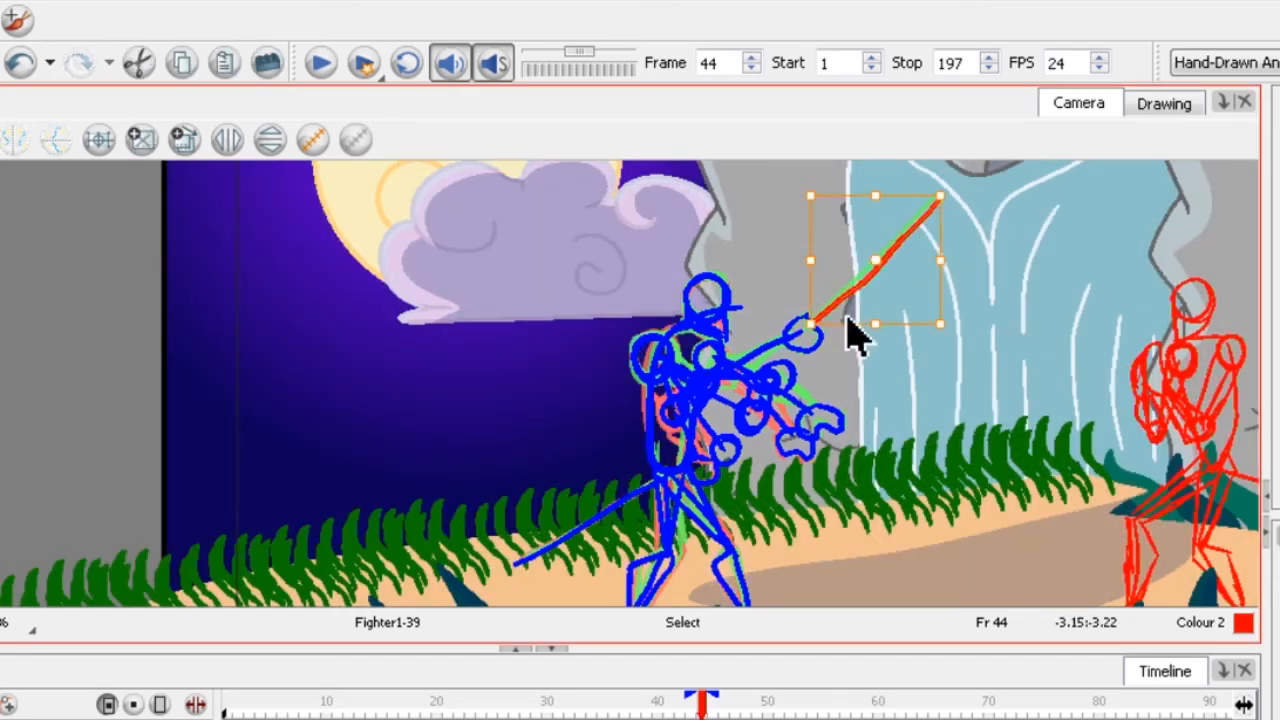
mouse_move(848, 338)
mouse_down()
mouse_move(778, 422)
mouse_move(785, 440)
mouse_move(814, 397)
mouse_move(745, 455)
mouse_up()
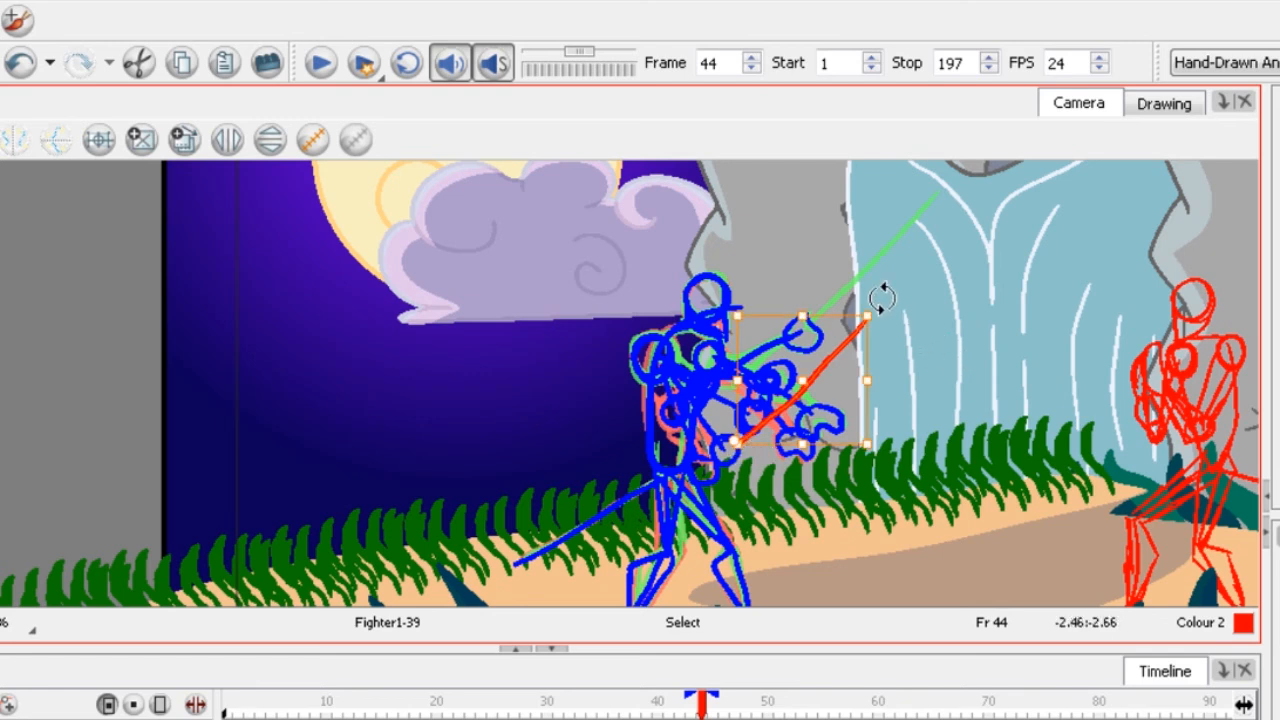
mouse_move(881, 297)
mouse_down()
mouse_move(943, 443)
mouse_move(944, 558)
mouse_up()
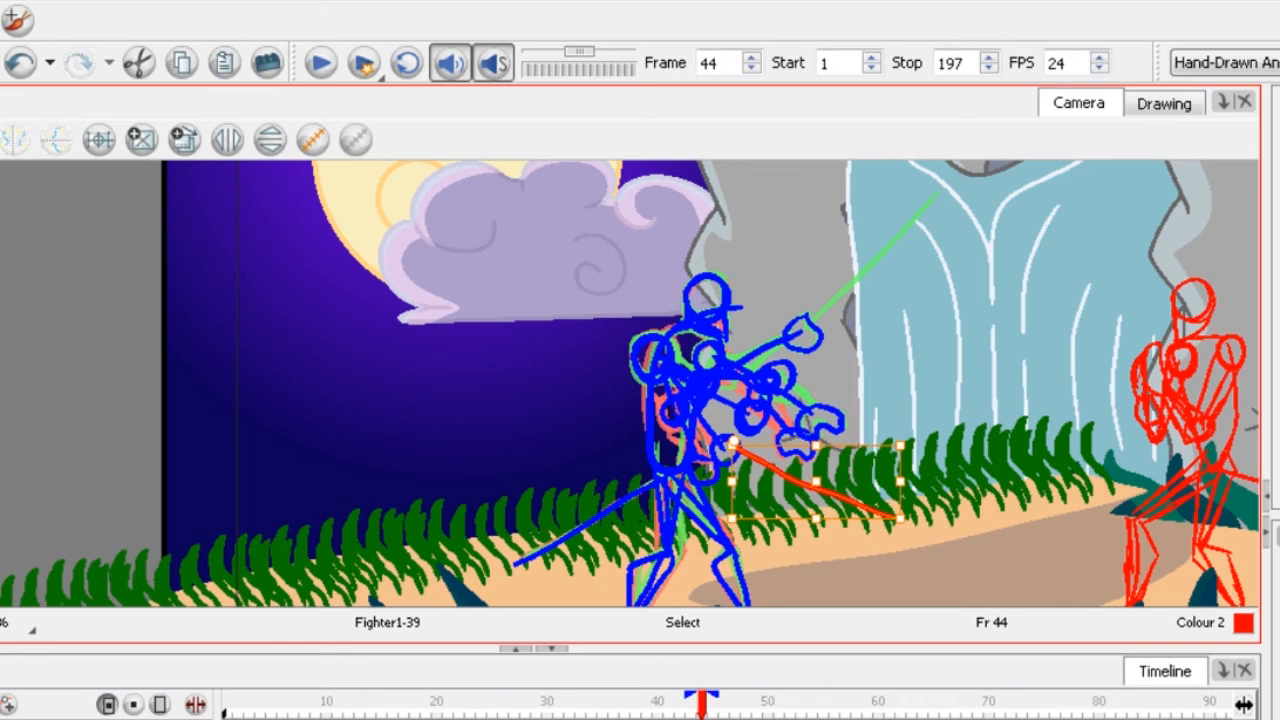
Draw two more red sword lines on frame 44 fanning forward from the middle hands of the smear.
key(alt+slash)
scroll(850, 430, up, 2)
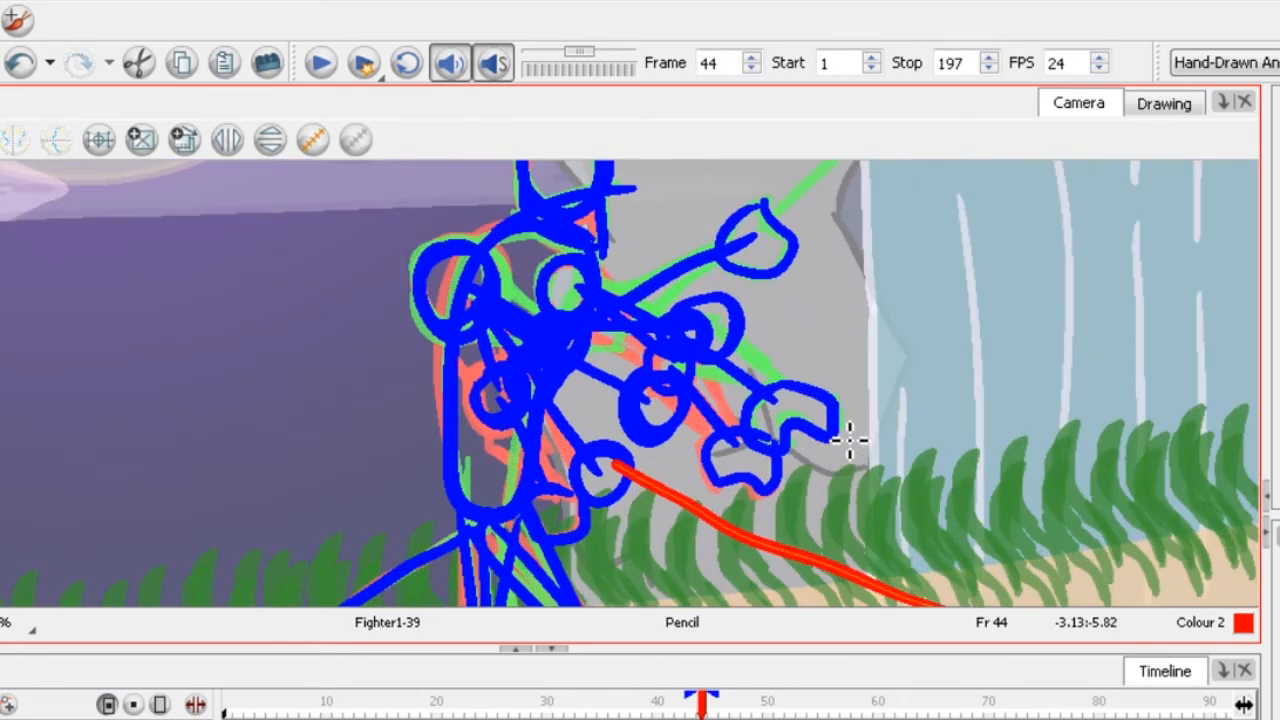
scroll(690, 418, down, 1)
drag(698, 418, 954, 437)
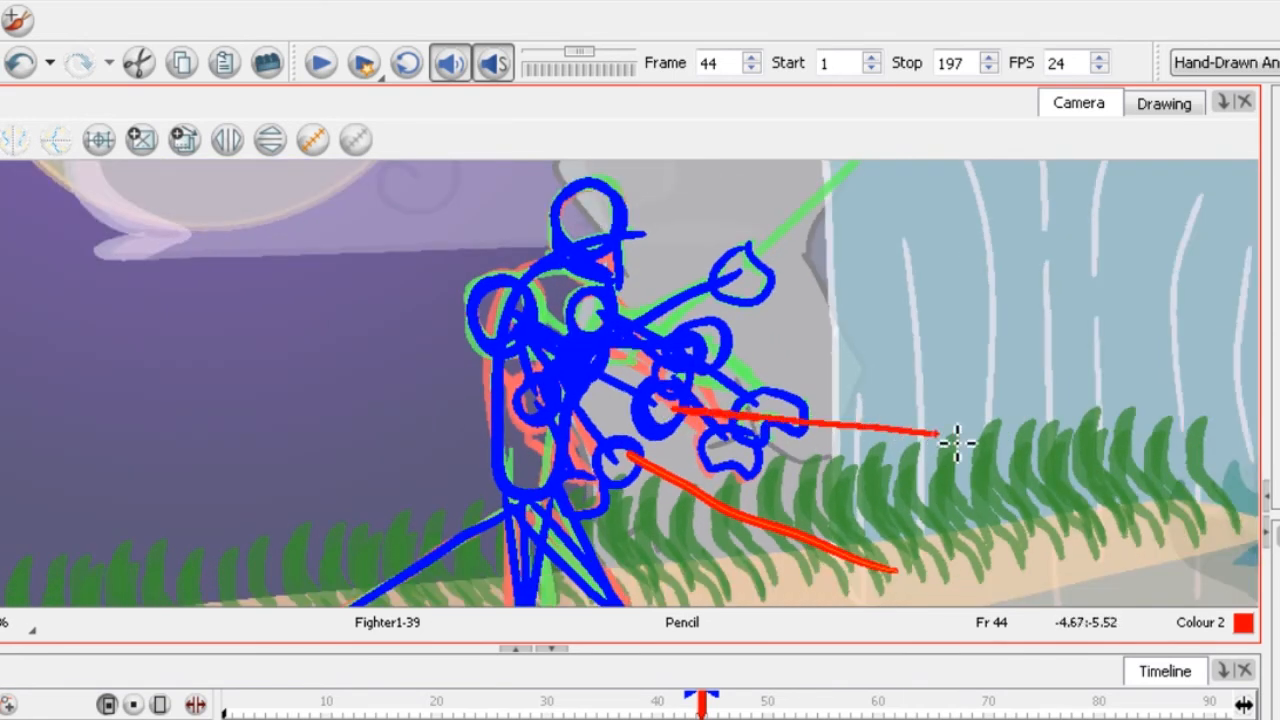
scroll(814, 394, down, 1)
scroll(746, 381, up, 1)
mouse_move(686, 400)
mouse_down()
mouse_move(945, 346)
mouse_move(965, 322)
mouse_up()
Draw three curved red motion lines across the fanned swords on frame 44 to form the swing smear.
scroll(898, 370, down, 1)
mouse_move(893, 215)
mouse_down()
mouse_move(906, 248)
mouse_move(855, 530)
mouse_up()
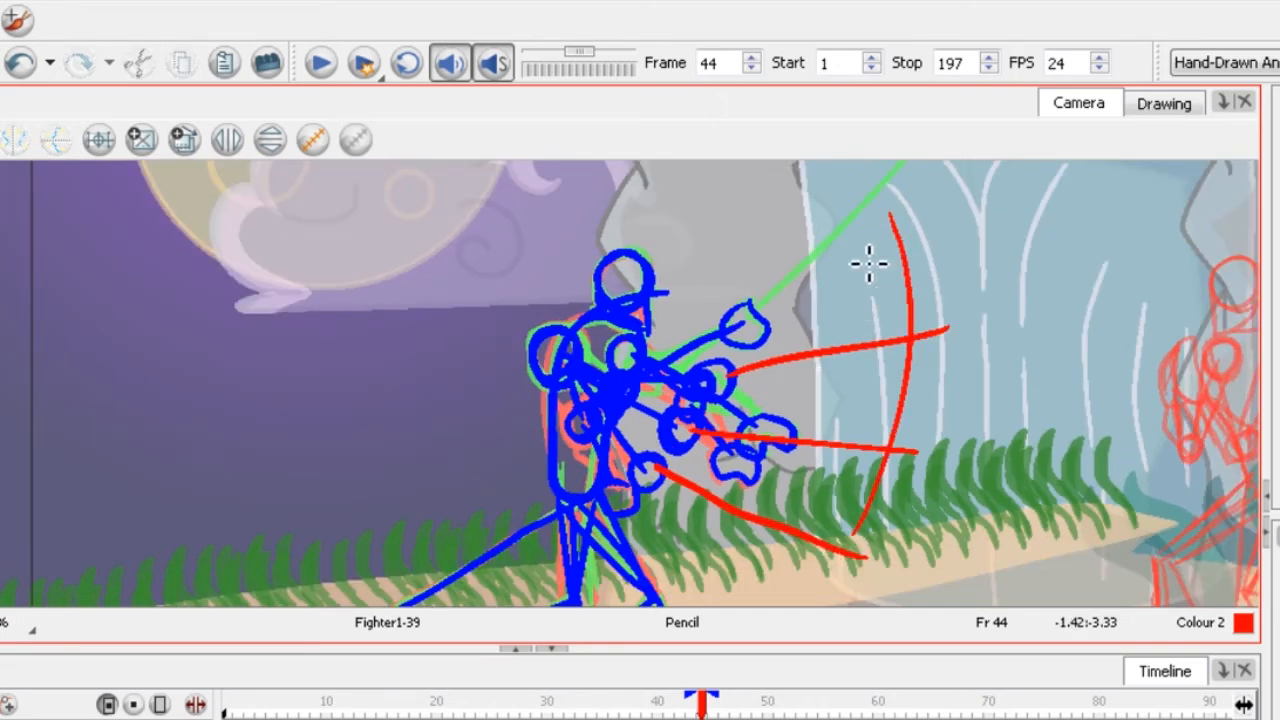
drag(866, 268, 805, 495)
drag(805, 298, 732, 497)
Play the animation from around frame 36 to check the sword-draw motion.
scroll(762, 292, down, 2)
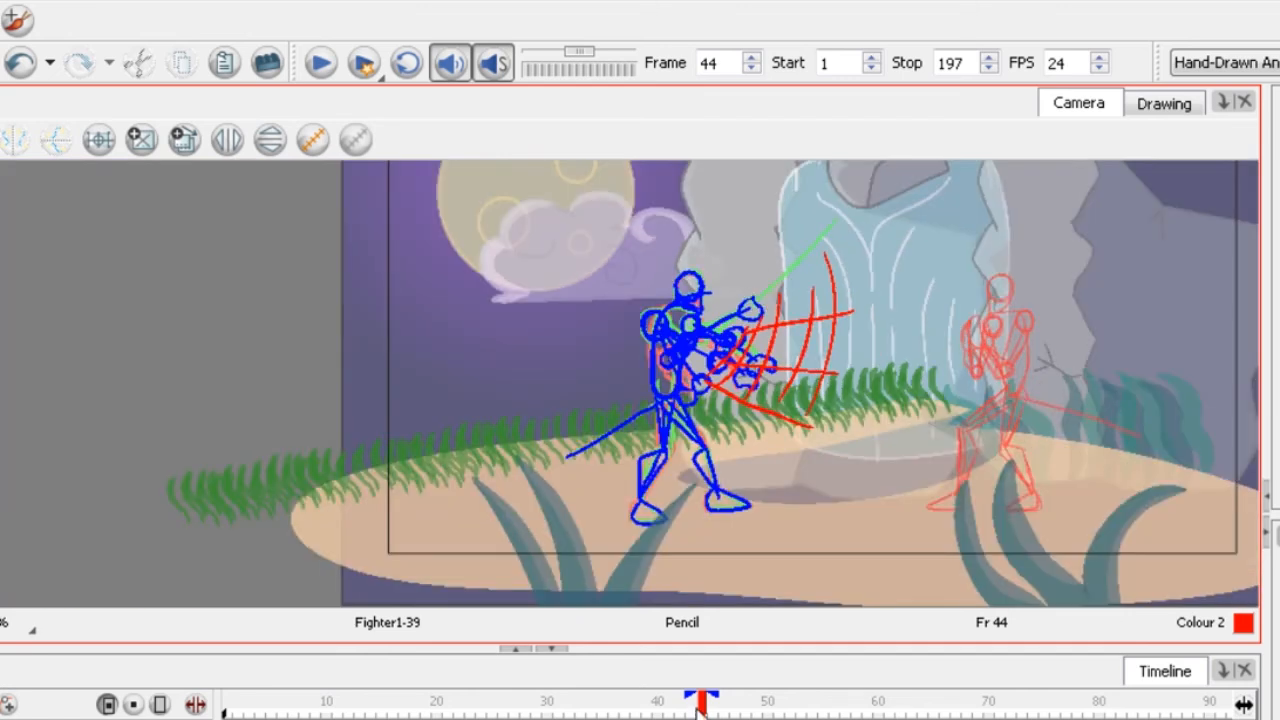
drag(700, 707, 613, 707)
click(320, 64)
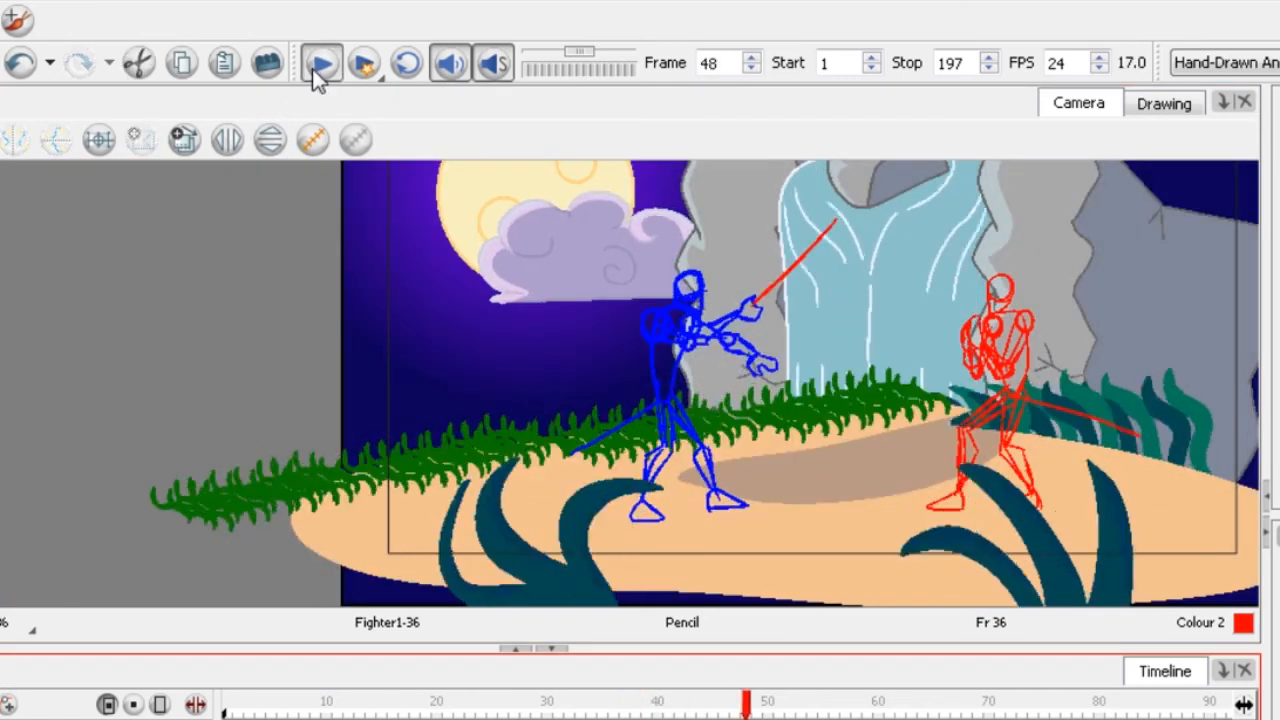
click(314, 71)
Add blue contour lines to both of the fighter's arms on frame 41, from the shoulders through the elbows to the hands.
mouse_move(690, 707)
mouse_down()
mouse_move(713, 707)
mouse_move(658, 707)
mouse_up()
scroll(661, 393, up, 2)
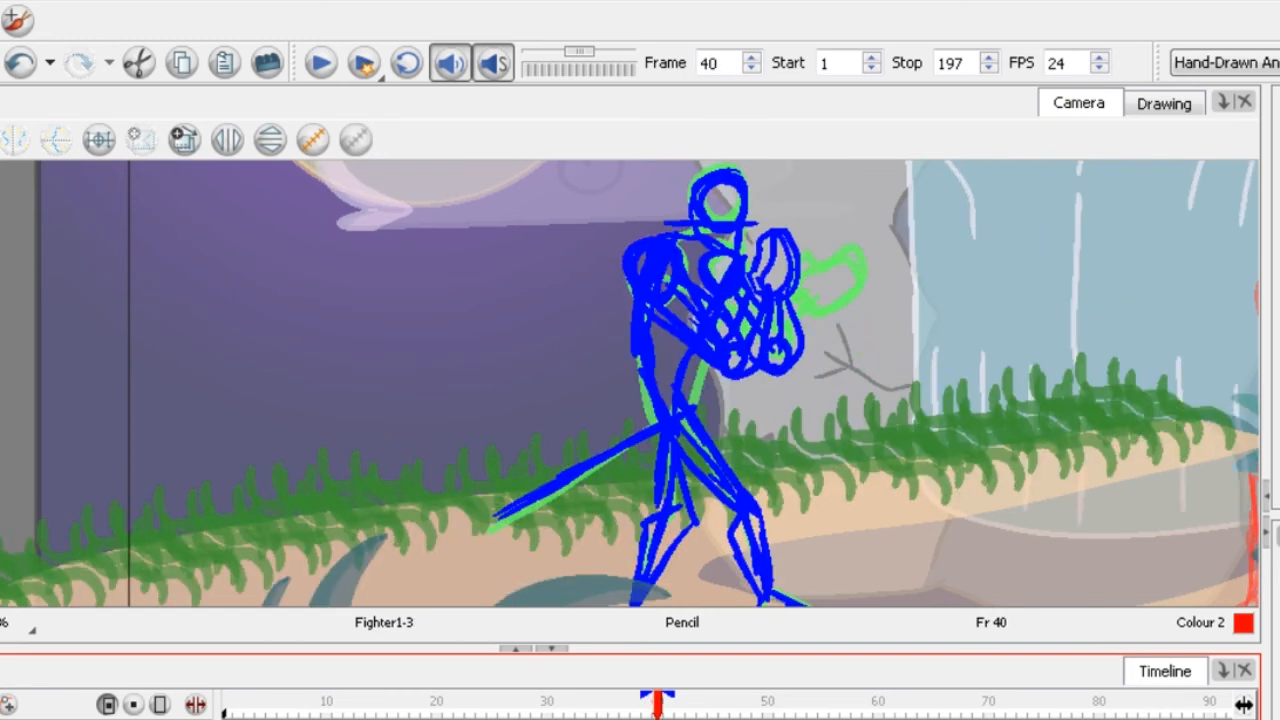
key(period)
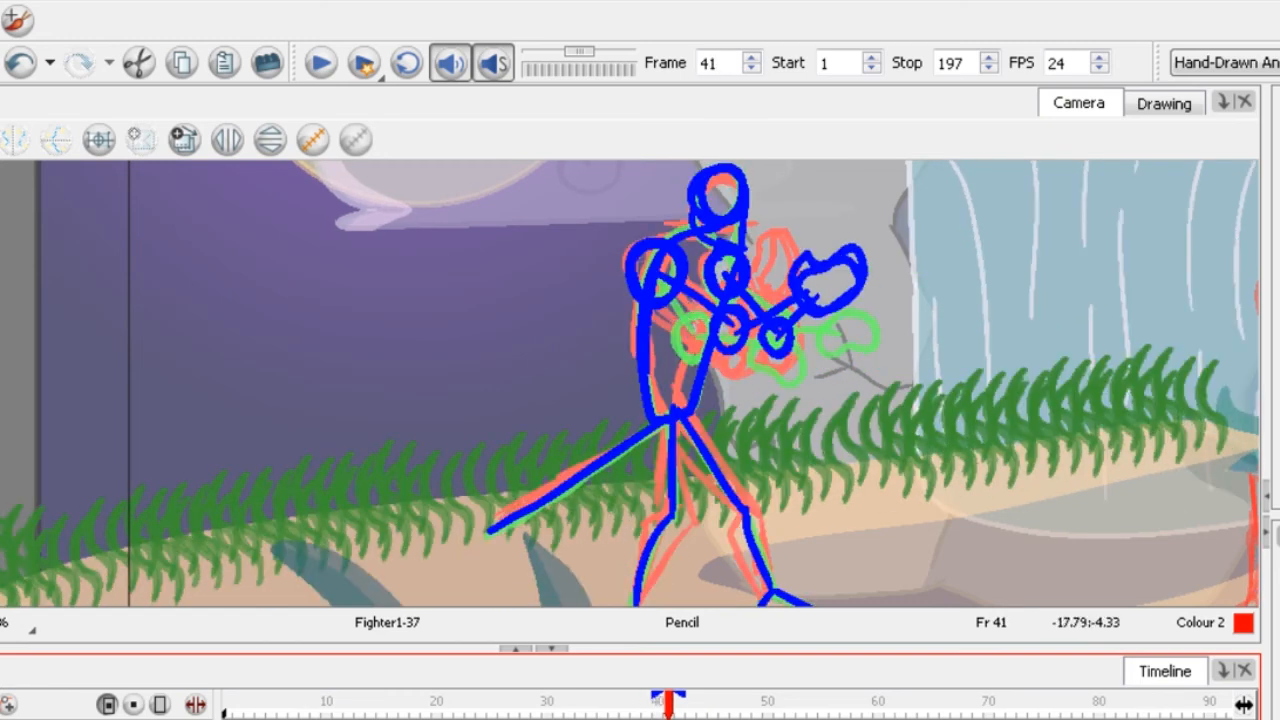
scroll(669, 246, up, 3)
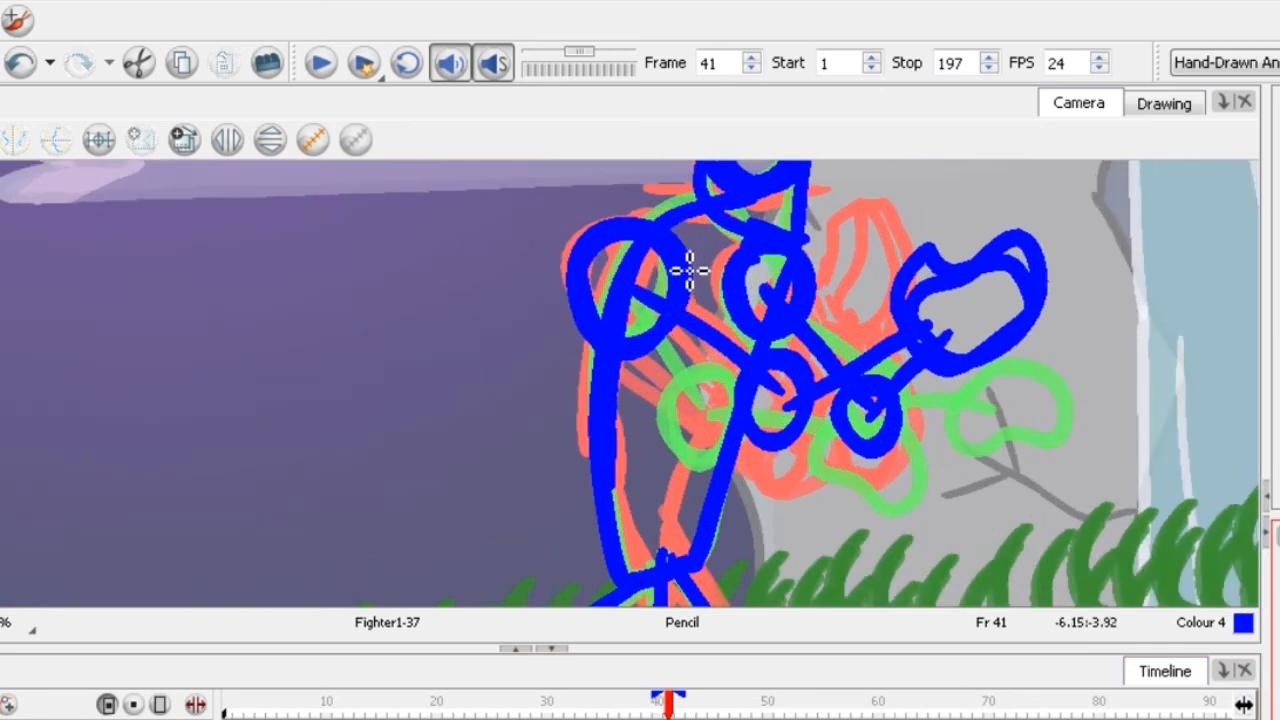
drag(670, 247, 781, 366)
mouse_move(586, 374)
mouse_down()
mouse_move(778, 446)
mouse_move(779, 391)
mouse_move(908, 352)
mouse_move(1002, 340)
mouse_move(1007, 378)
mouse_move(902, 437)
mouse_move(846, 369)
mouse_move(848, 289)
mouse_move(887, 362)
mouse_move(853, 374)
mouse_move(778, 346)
mouse_move(903, 468)
mouse_move(900, 413)
mouse_move(996, 402)
mouse_move(937, 449)
mouse_up()
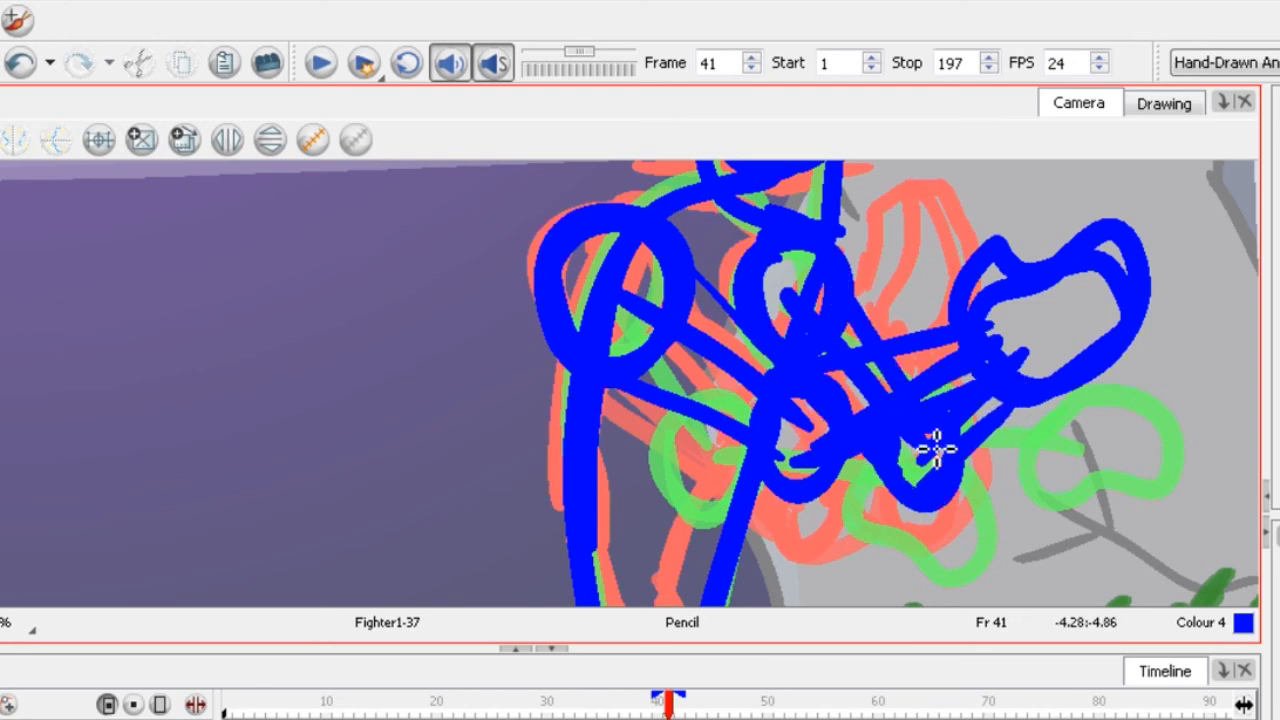
Add thigh and calf contour lines to both of the fighter's legs on frame 41.
scroll(880, 340, down, 6)
scroll(815, 480, up, 4)
drag(806, 270, 772, 440)
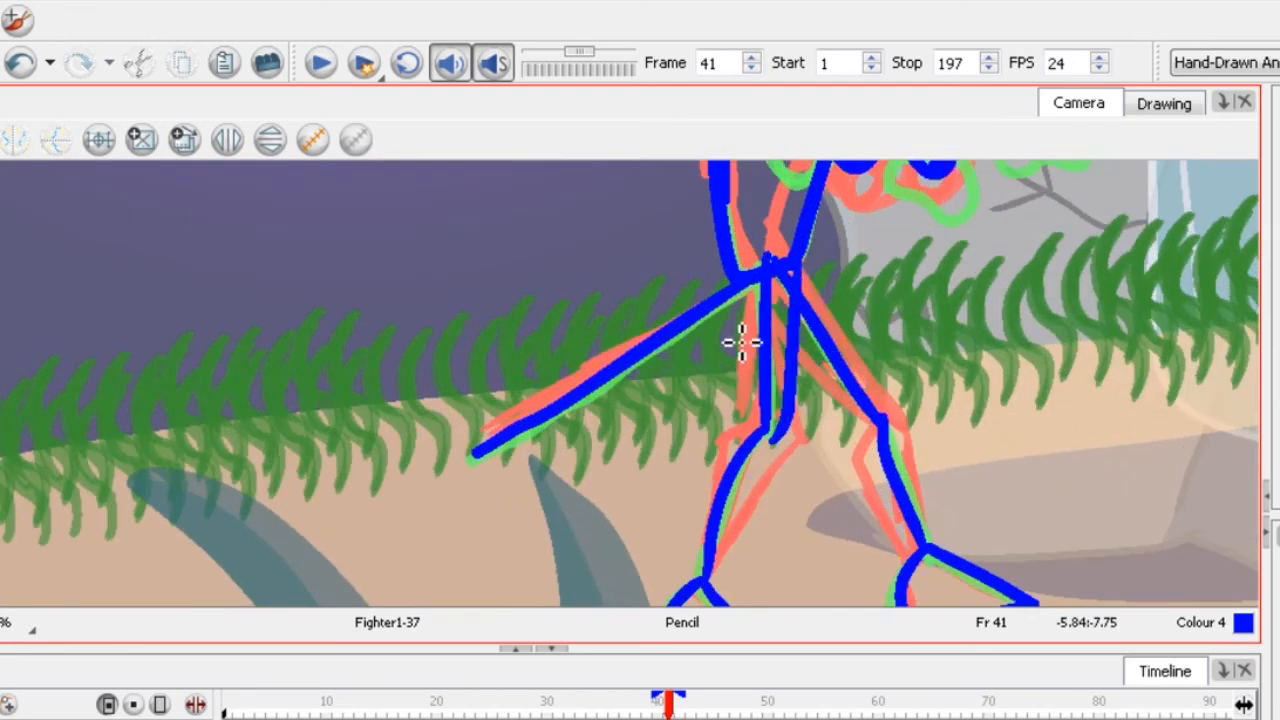
mouse_move(735, 297)
mouse_down()
mouse_move(758, 433)
mouse_move(777, 432)
mouse_move(714, 443)
mouse_move(694, 600)
mouse_up()
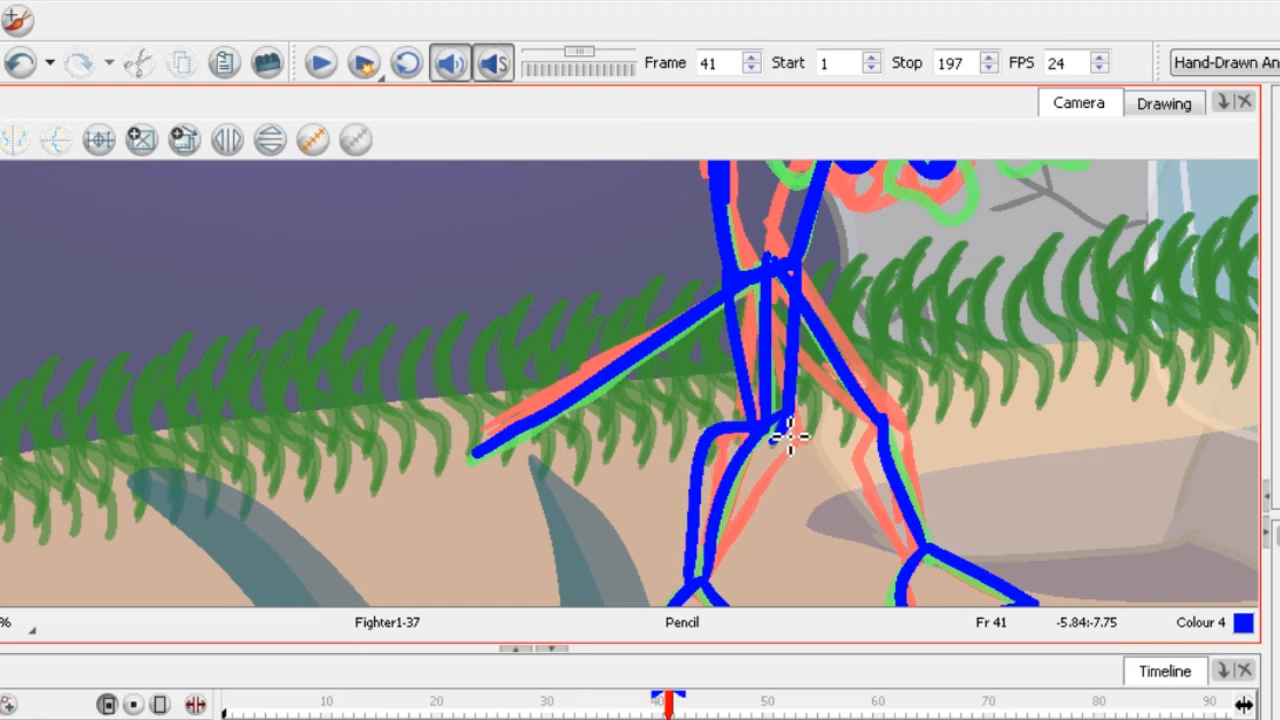
drag(780, 434, 700, 588)
drag(750, 308, 866, 430)
drag(800, 266, 888, 422)
mouse_move(874, 434)
mouse_down()
mouse_move(864, 467)
mouse_move(924, 558)
mouse_move(925, 540)
mouse_up()
key(1)
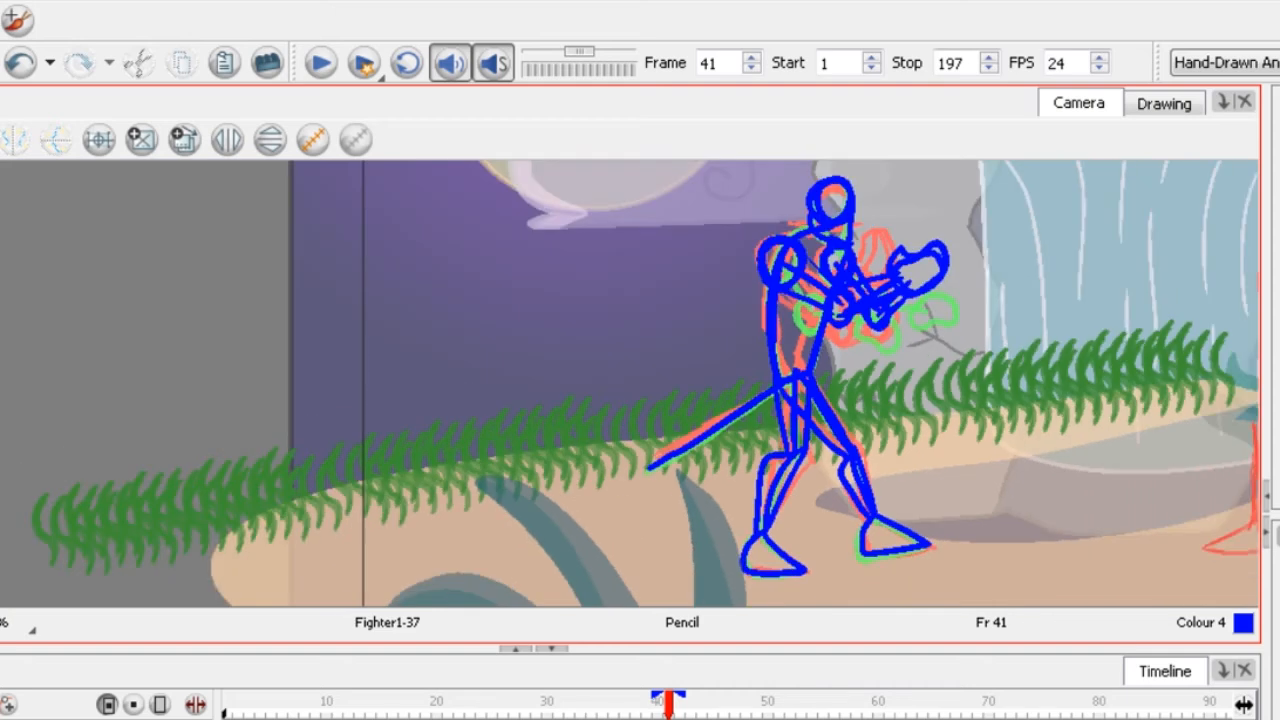
Add blue thigh and calf contour lines to both of the fighter's legs on frame 42.
key(period)
key(2)
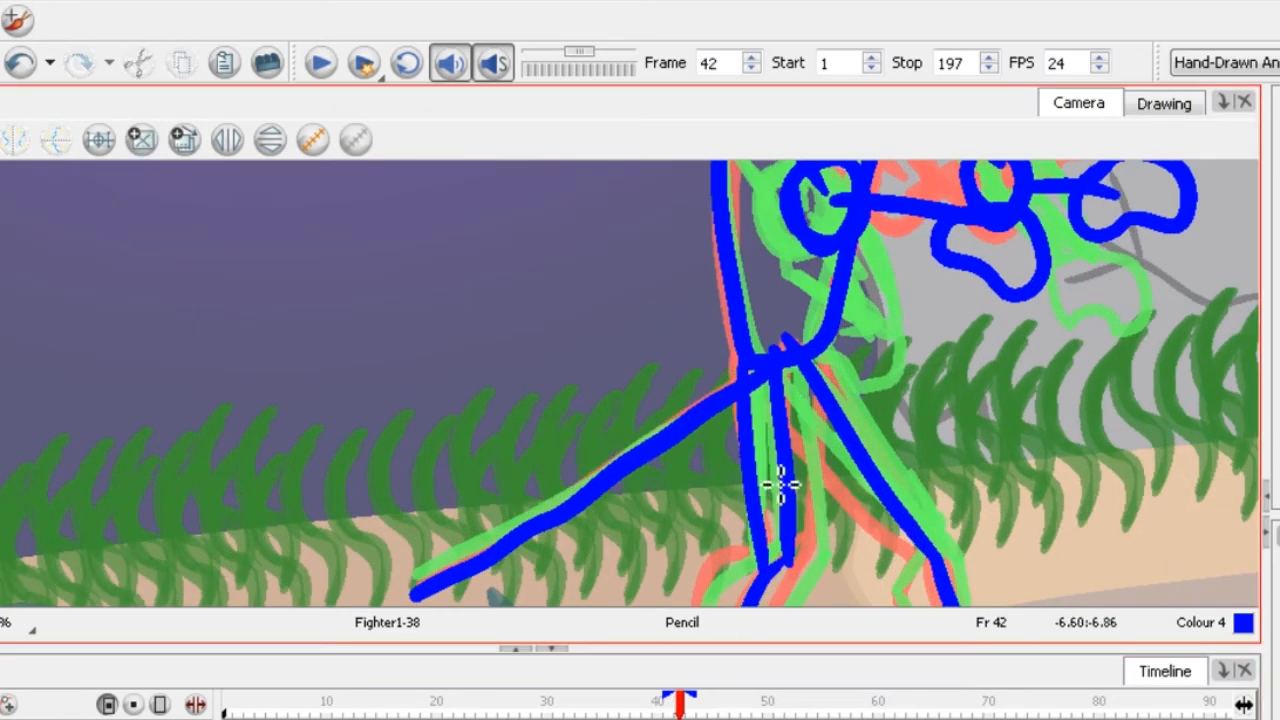
drag(822, 408, 792, 572)
key(1)
key(1)
key(2)
key(2)
mouse_move(811, 388)
mouse_down()
mouse_move(751, 463)
mouse_move(740, 572)
mouse_up()
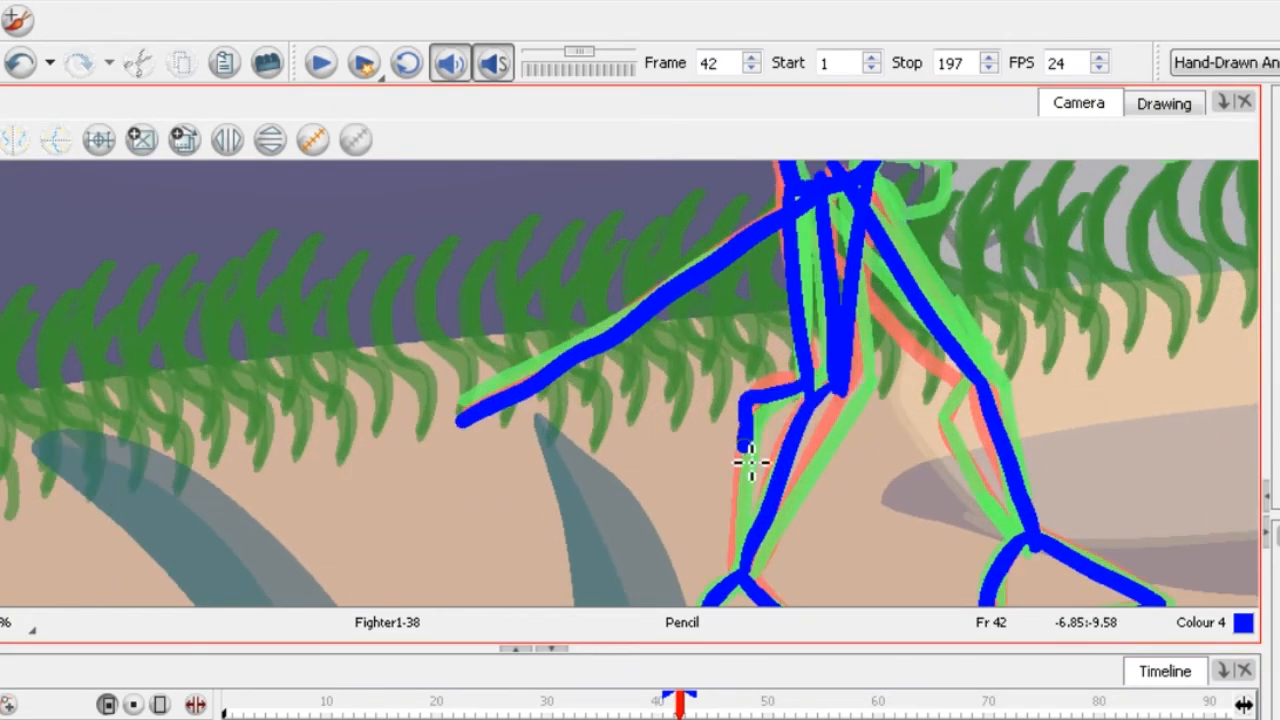
drag(842, 404, 812, 458)
drag(808, 203, 980, 391)
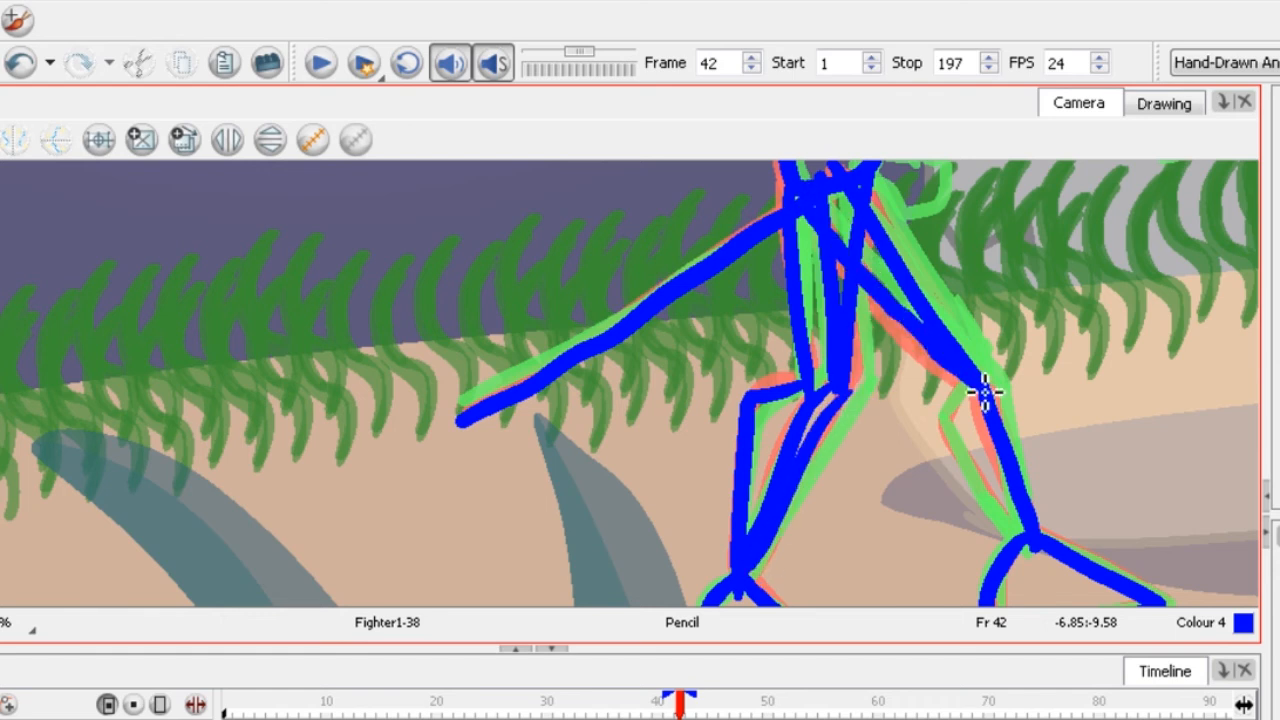
mouse_move(889, 183)
mouse_down()
mouse_move(982, 392)
mouse_move(949, 425)
mouse_move(1036, 545)
mouse_up()
drag(985, 378, 1024, 534)
Add contour lines to both of the fighter's arms on frame 42, from the shoulders through the elbows to the hands.
key(1)
key(1)
key(1)
key(1)
key(2)
key(2)
key(2)
key(2)
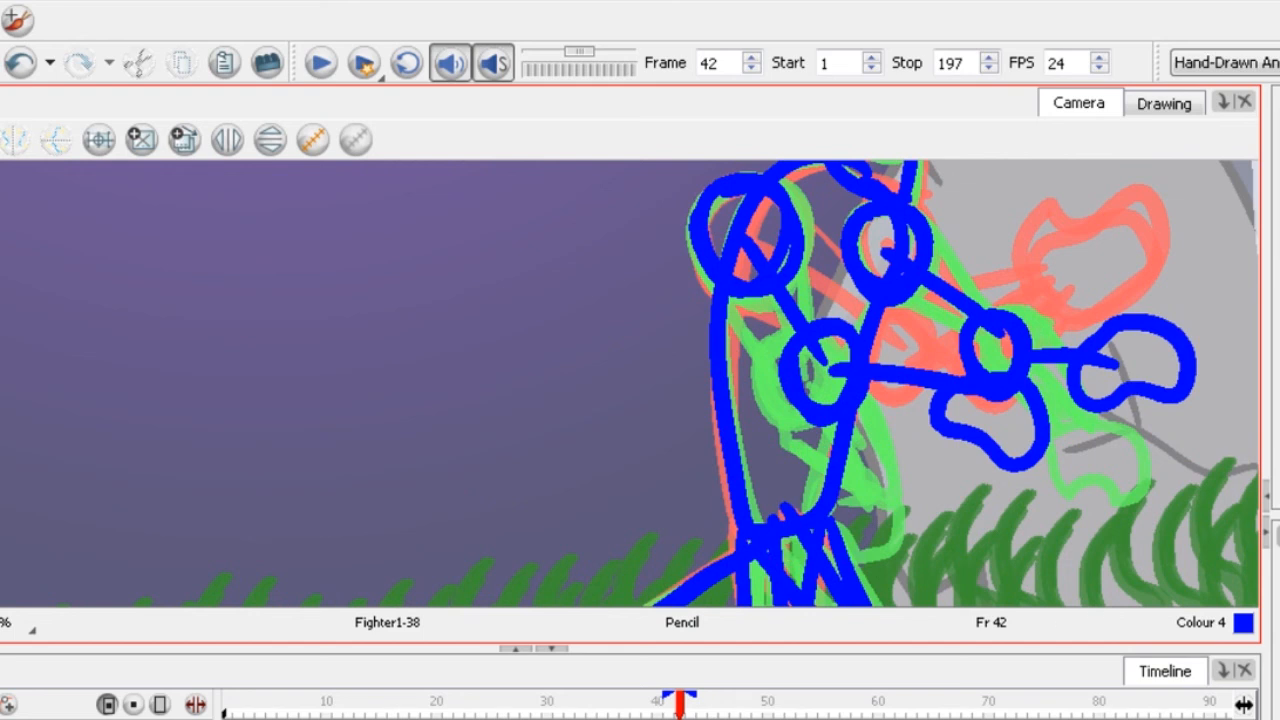
key(comma)
key(period)
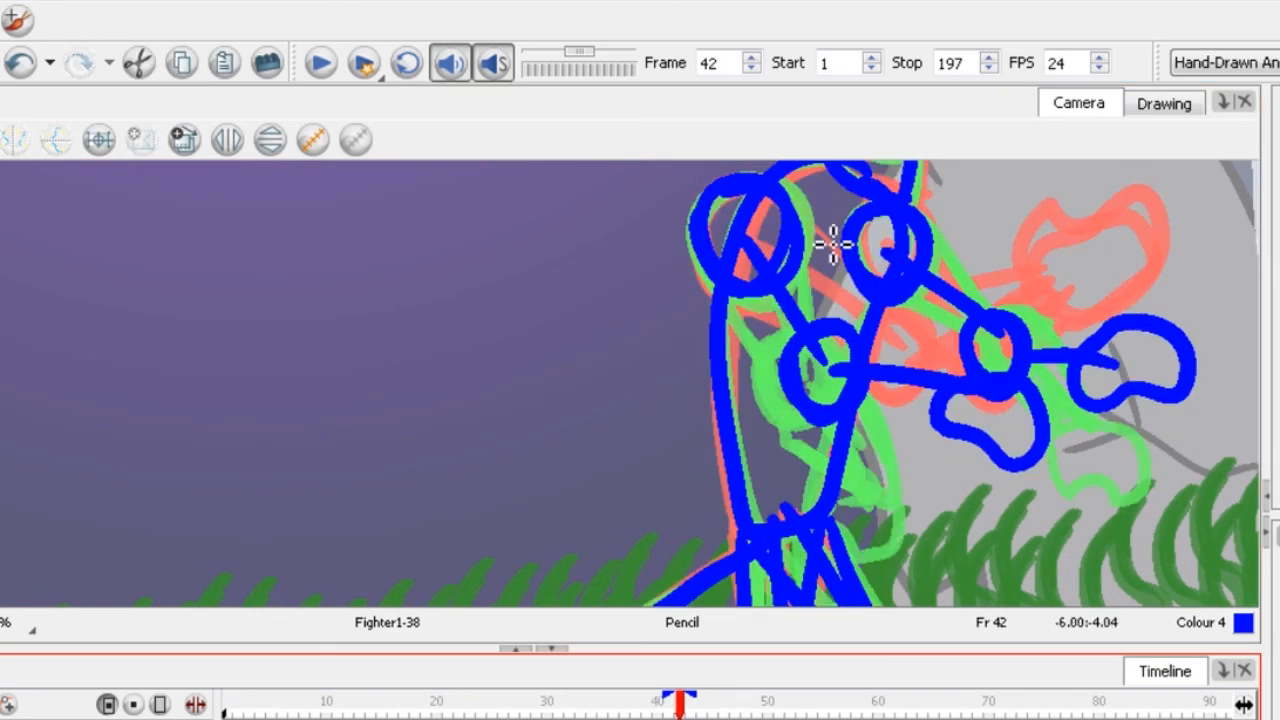
drag(832, 316, 966, 372)
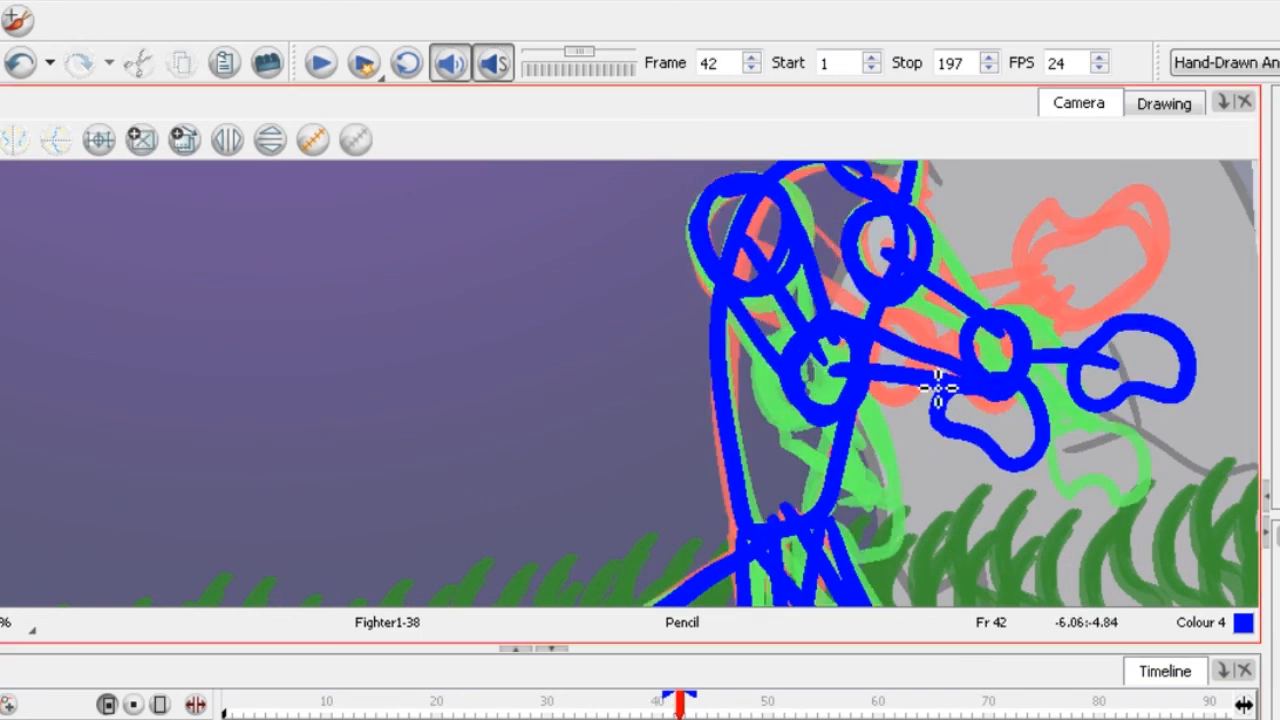
drag(818, 412, 992, 397)
drag(913, 239, 970, 303)
mouse_move(880, 298)
mouse_down()
mouse_move(992, 342)
mouse_move(980, 330)
mouse_move(1102, 325)
mouse_up()
drag(1016, 376, 1056, 364)
key(1)
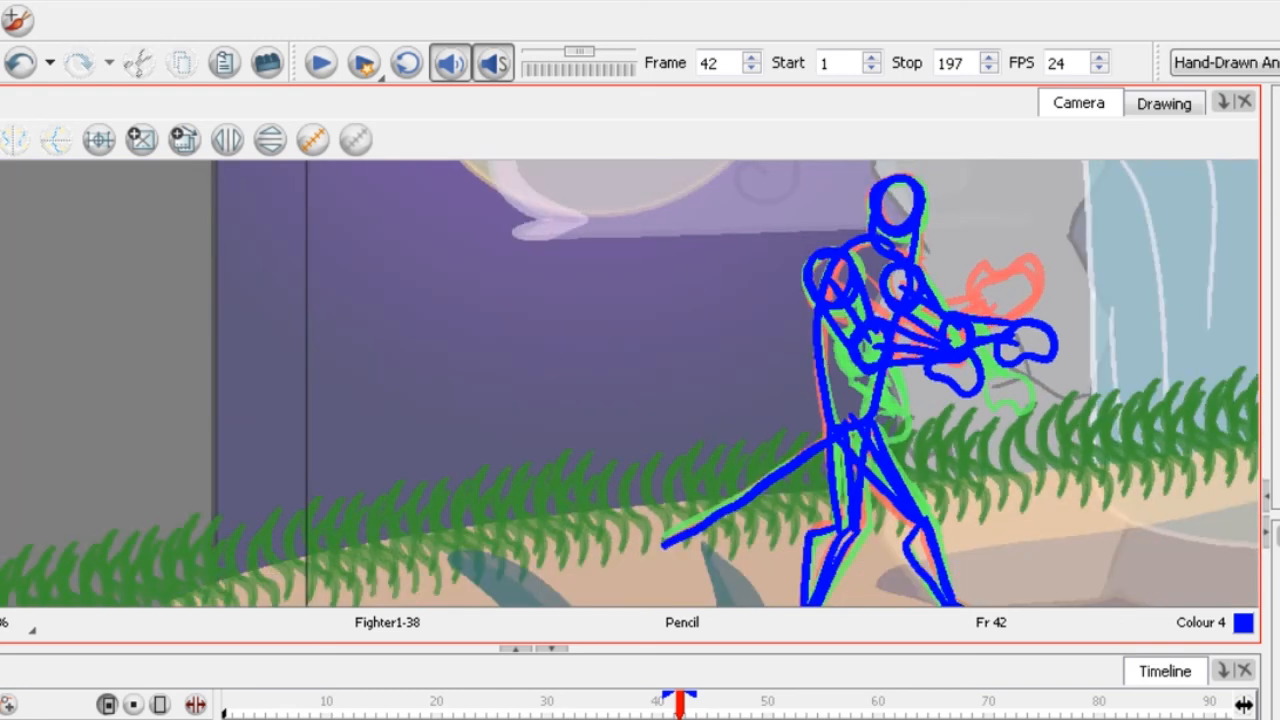
Add upper-arm and forearm contour lines to the fighter's lower overlapping arms on frame 44.
click(691, 716)
key(2)
key(2)
key(1)
key(1)
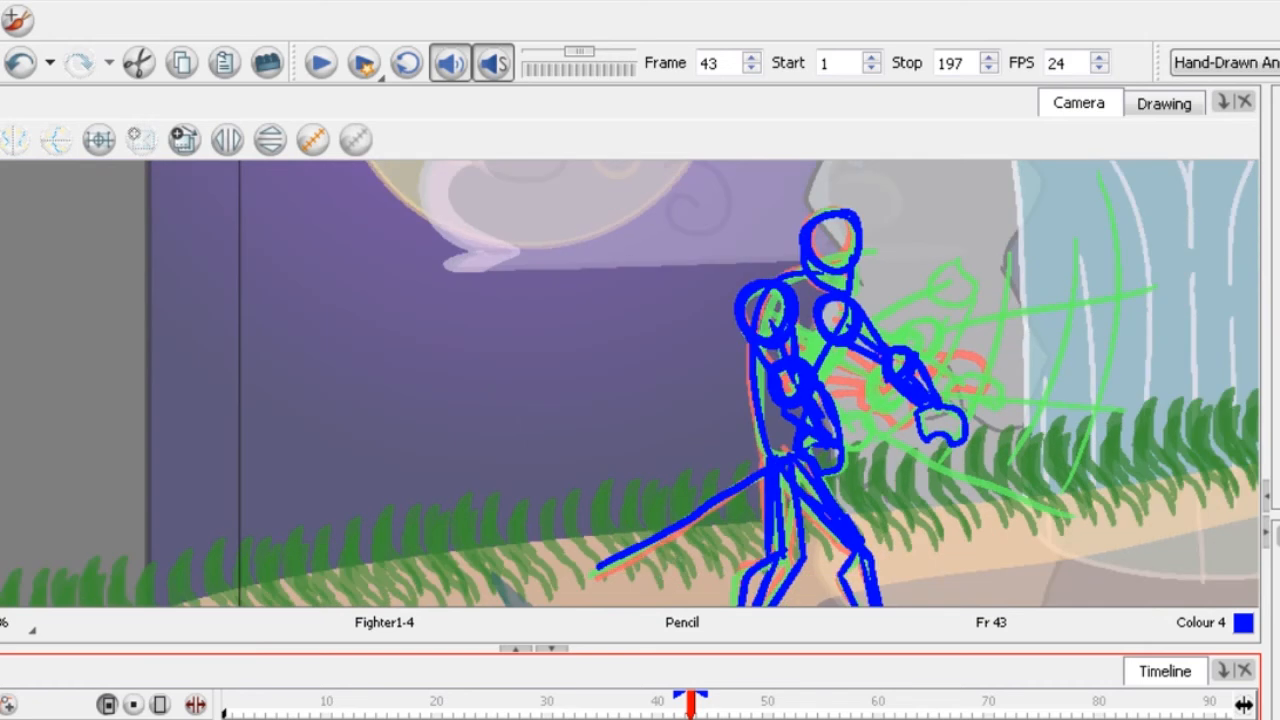
click(702, 716)
key(2)
key(2)
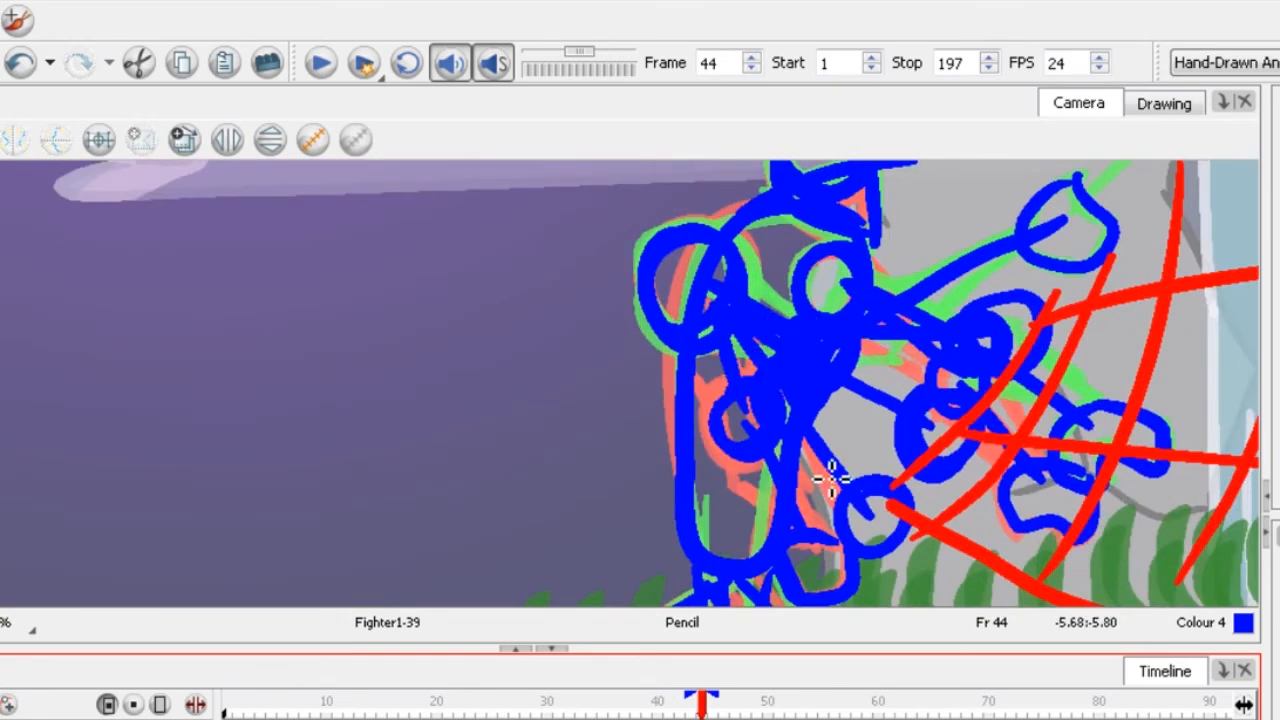
key(2)
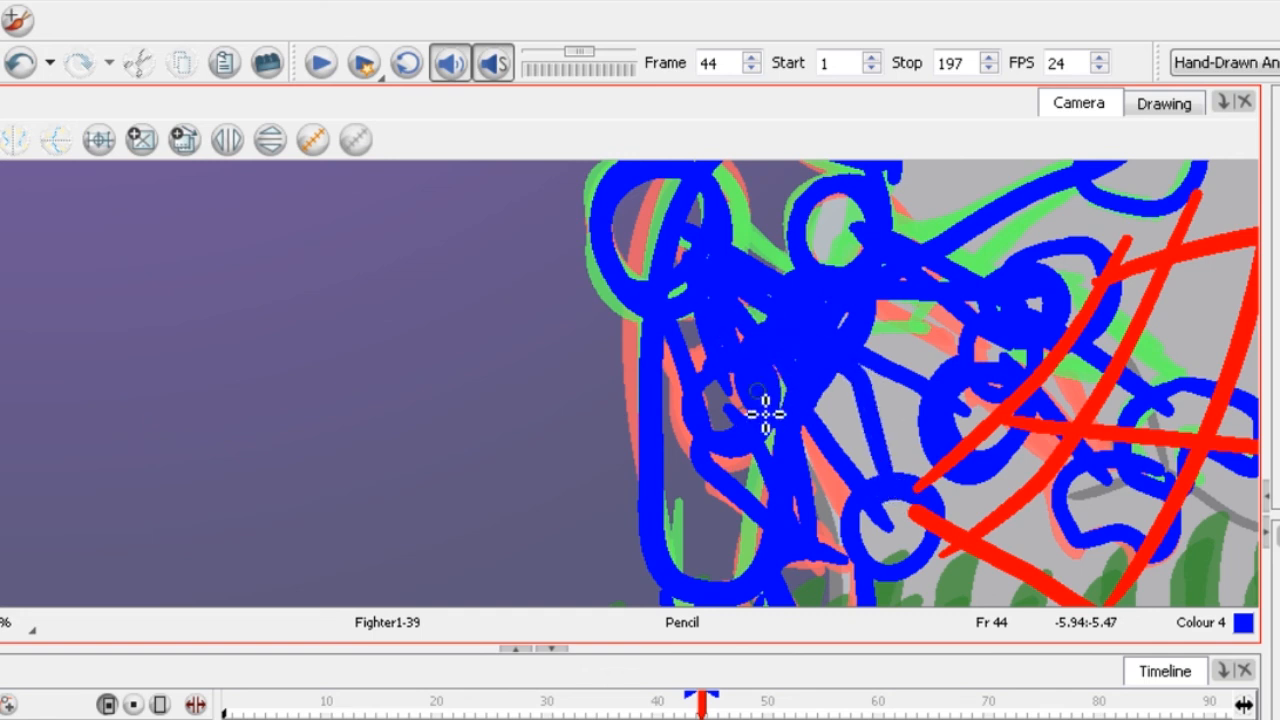
mouse_move(852, 400)
mouse_down()
mouse_move(940, 388)
mouse_move(826, 285)
mouse_move(880, 264)
mouse_up()
key(1)
key(2)
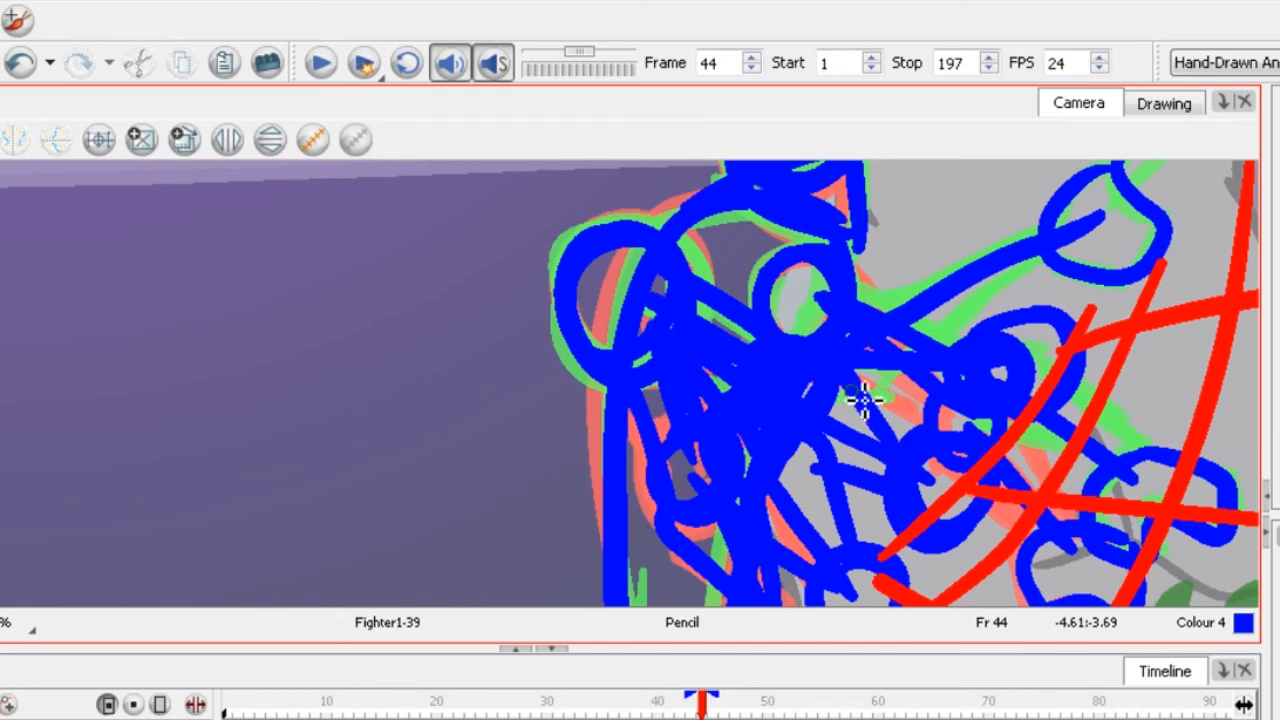
Complete the contour lines of the raised sword arm and the remaining forearms within the smear on frame 44.
drag(865, 400, 992, 370)
mouse_move(863, 340)
mouse_down()
mouse_move(710, 304)
mouse_move(878, 287)
mouse_move(1083, 242)
mouse_move(888, 378)
mouse_up()
key(1)
key(1)
key(1)
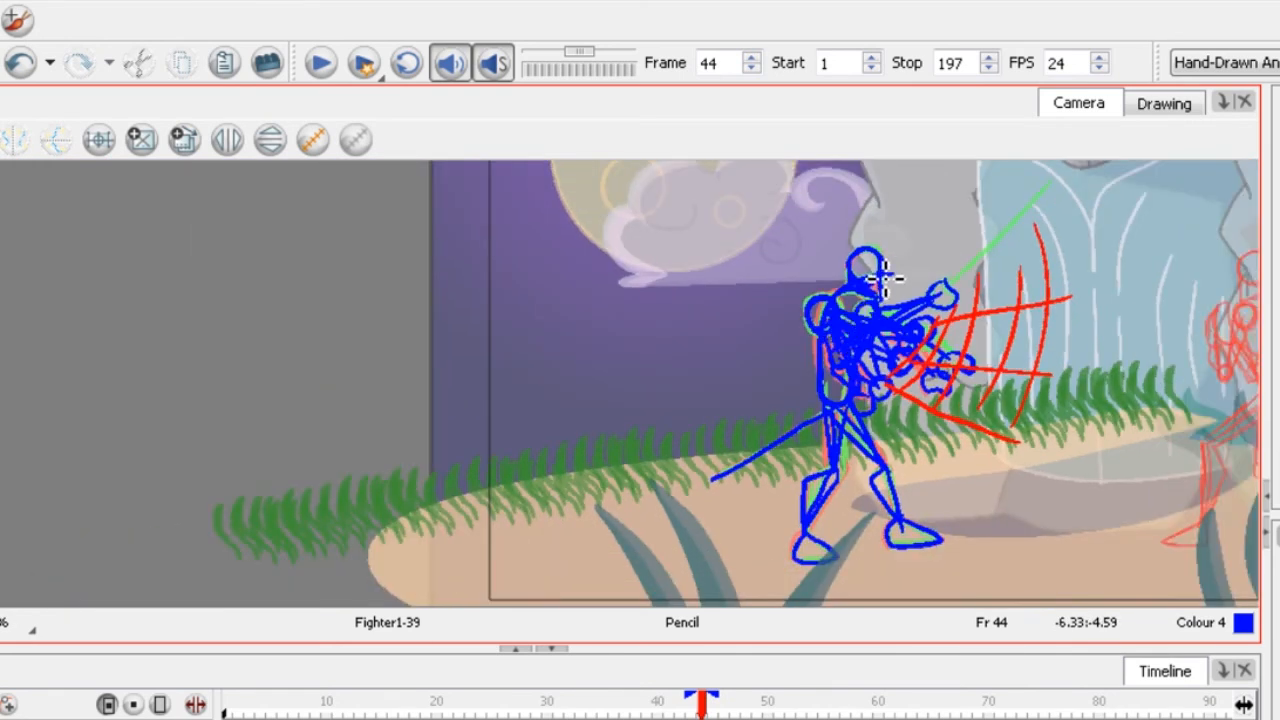
key(2)
key(2)
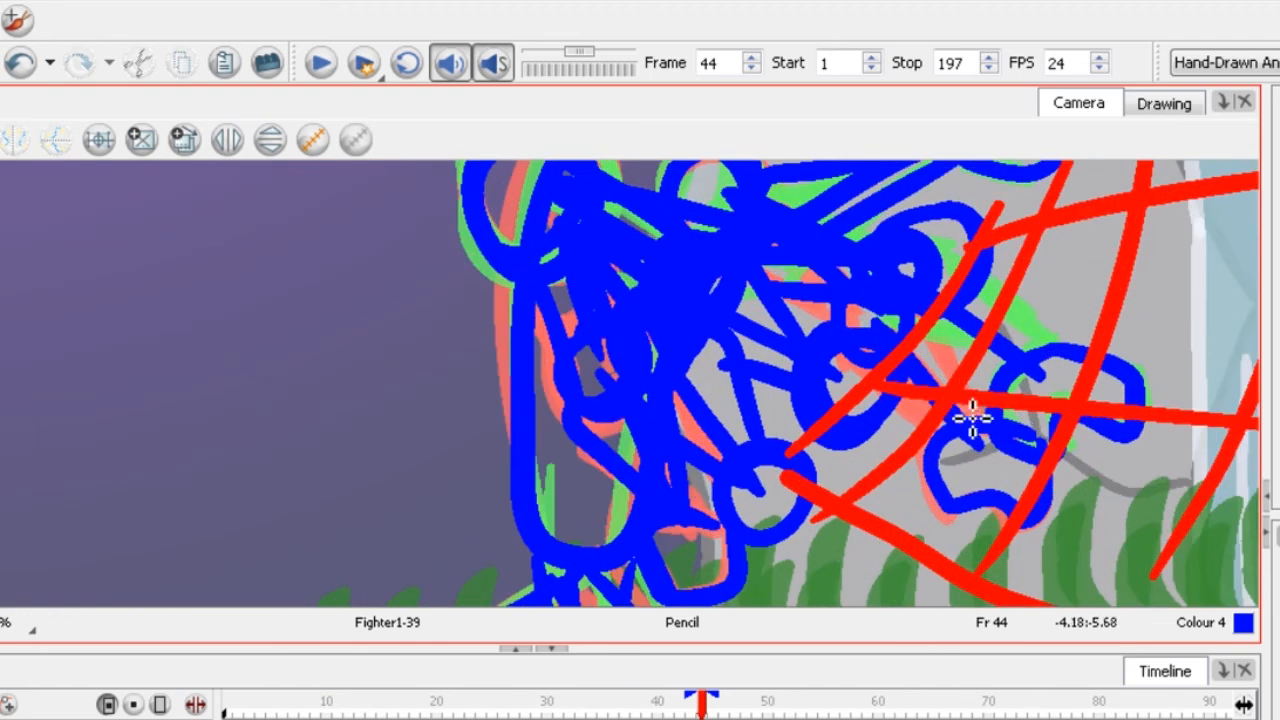
mouse_move(835, 330)
mouse_down()
mouse_move(820, 349)
mouse_move(937, 309)
mouse_move(1006, 383)
mouse_move(987, 260)
mouse_up()
key(1)
key(1)
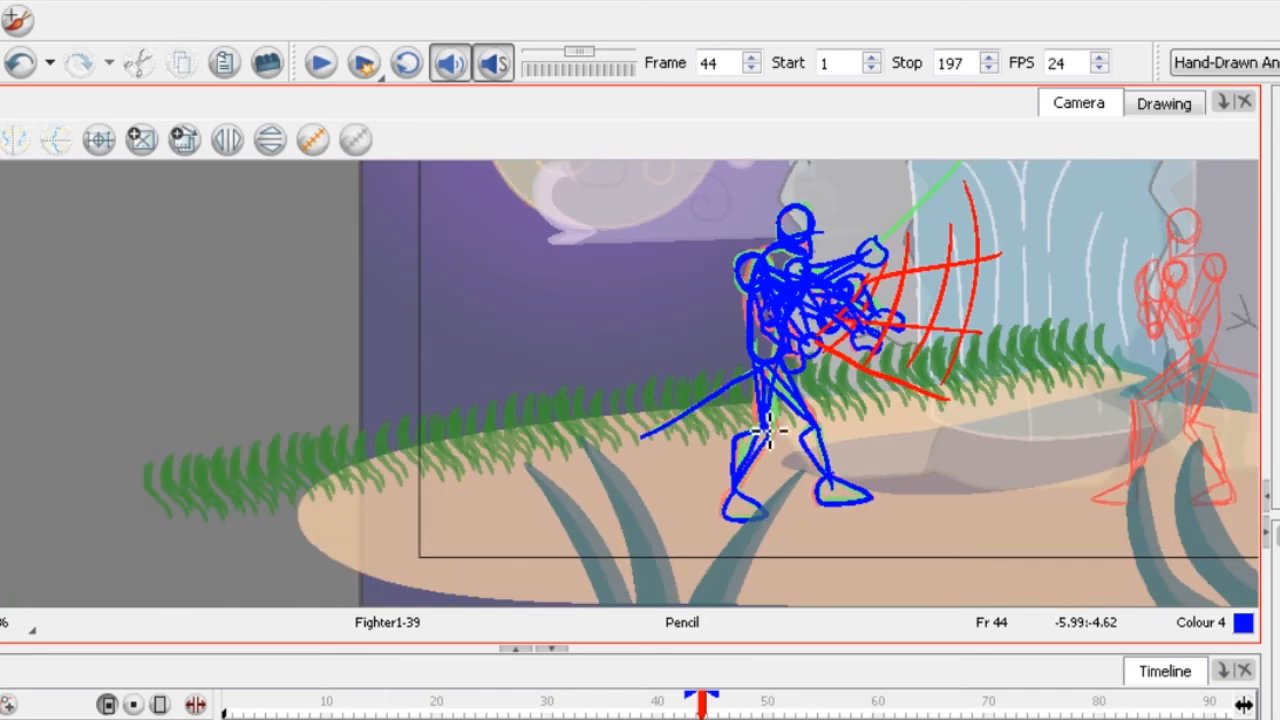
Play the animation from frame 37 to check the fleshed-out sword draw, and stop the playback.
key(comma)
key(comma)
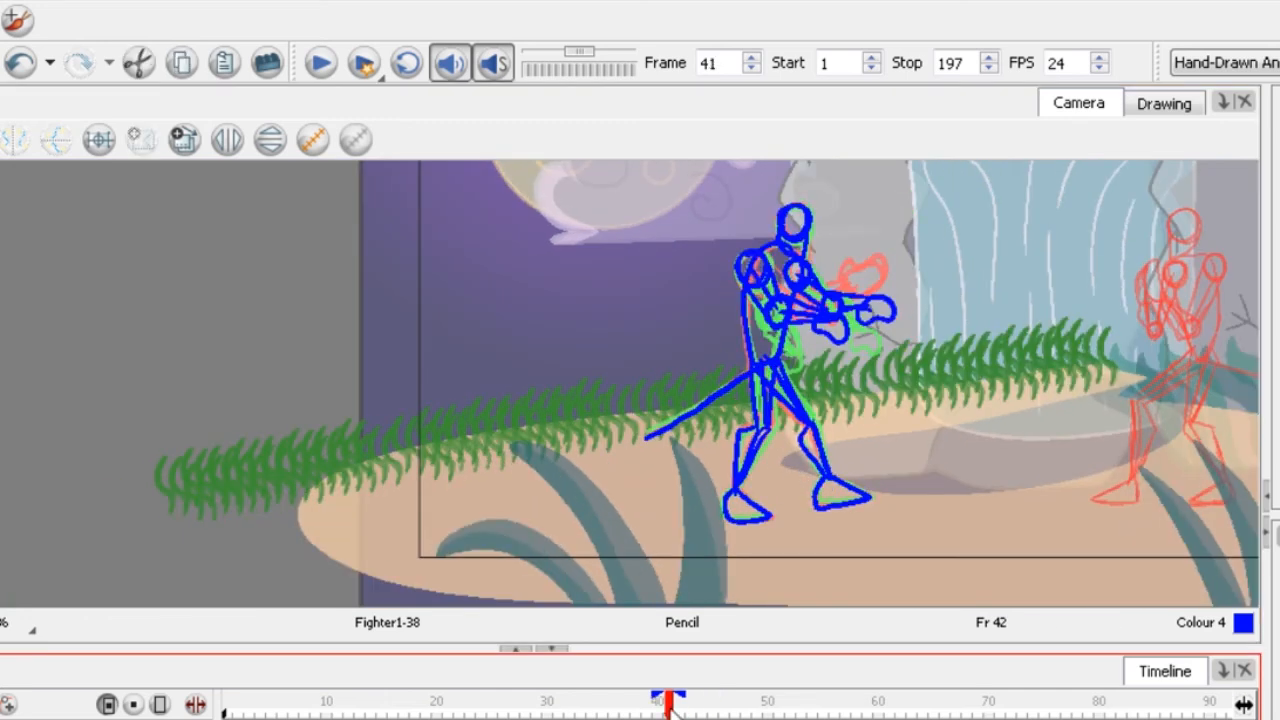
drag(668, 708, 630, 693)
click(340, 62)
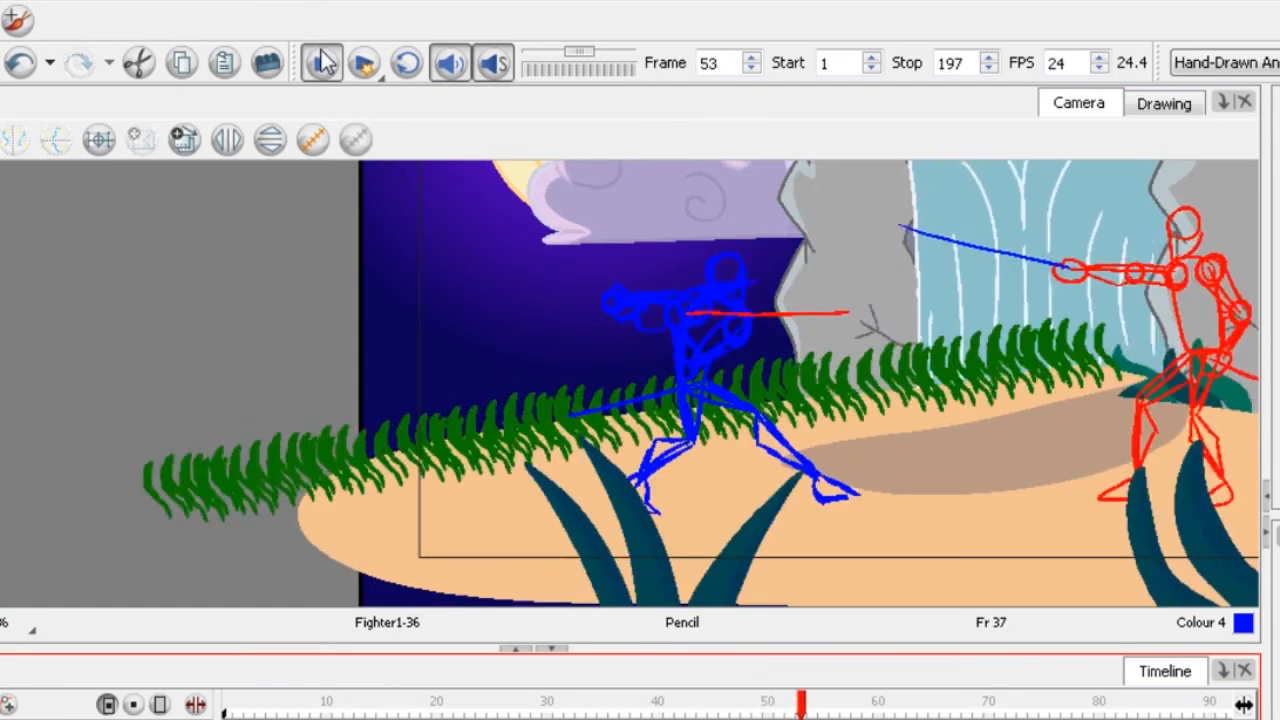
click(340, 62)
key(f)
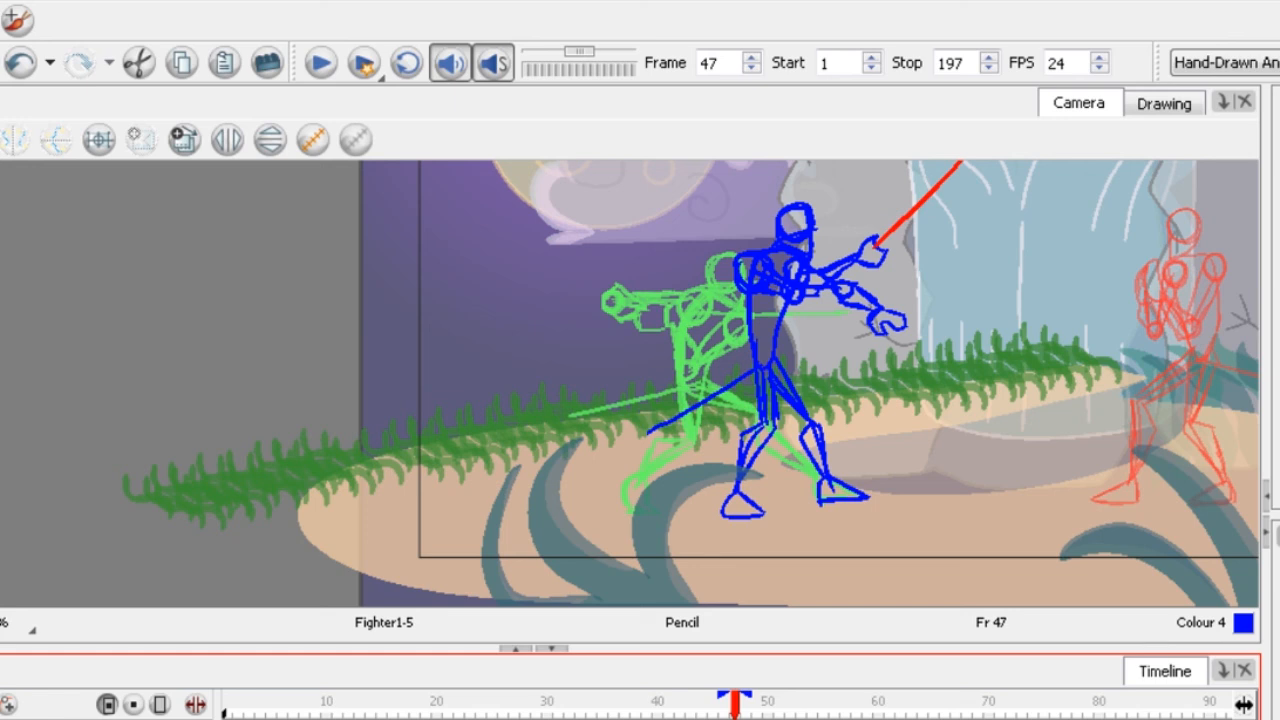
Clear the first fighter's drawing from frame 47 and extend the onion skin range forward to about frame 51.
right_click(757, 717)
click(830, 718)
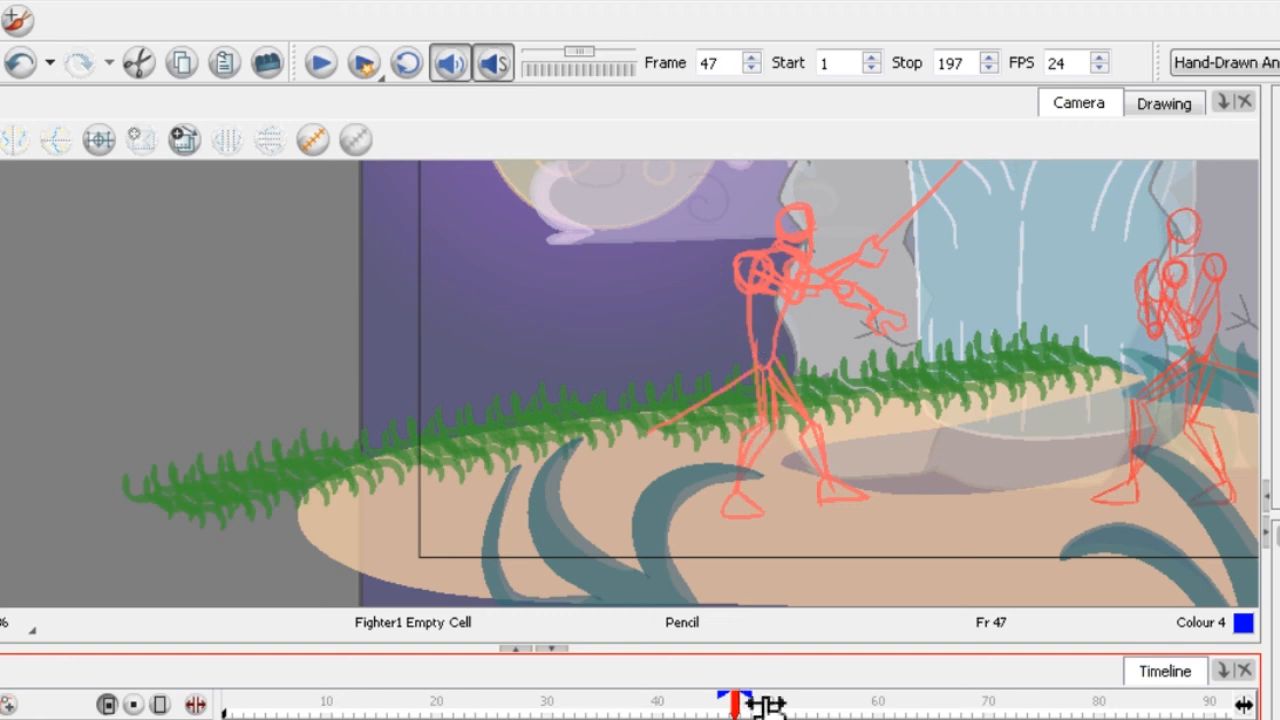
drag(765, 705, 785, 700)
Draw the fighter's head circle on frame 47 and move it down and back between the two onion-skinned poses.
scroll(805, 210, up, 3)
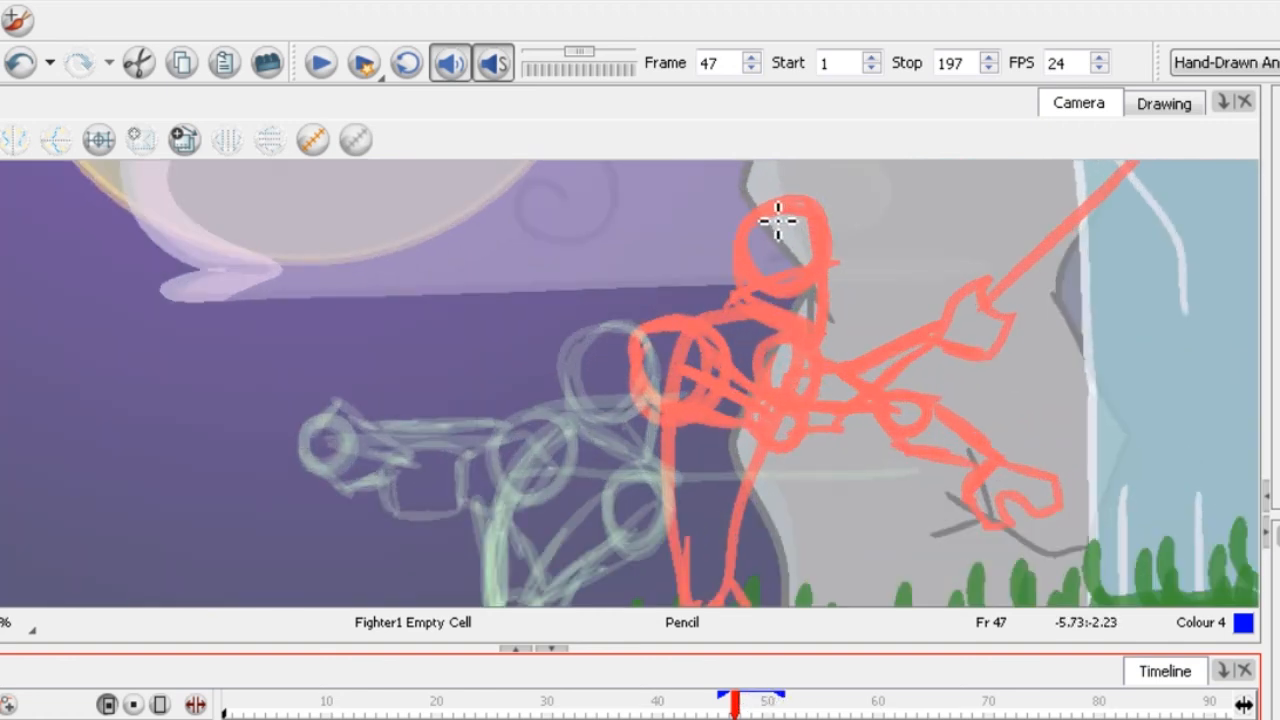
mouse_move(777, 220)
mouse_down()
mouse_move(757, 277)
mouse_move(772, 212)
mouse_up()
key(alt+s)
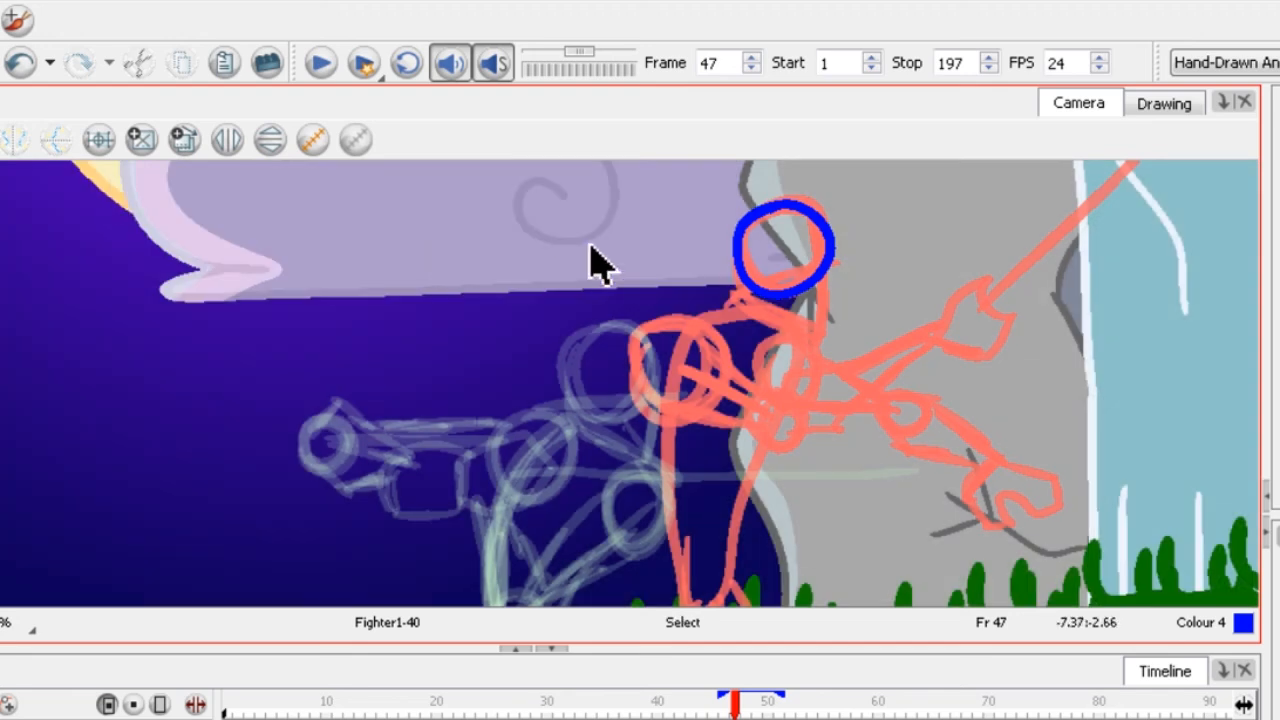
click(741, 243)
drag(787, 254, 695, 304)
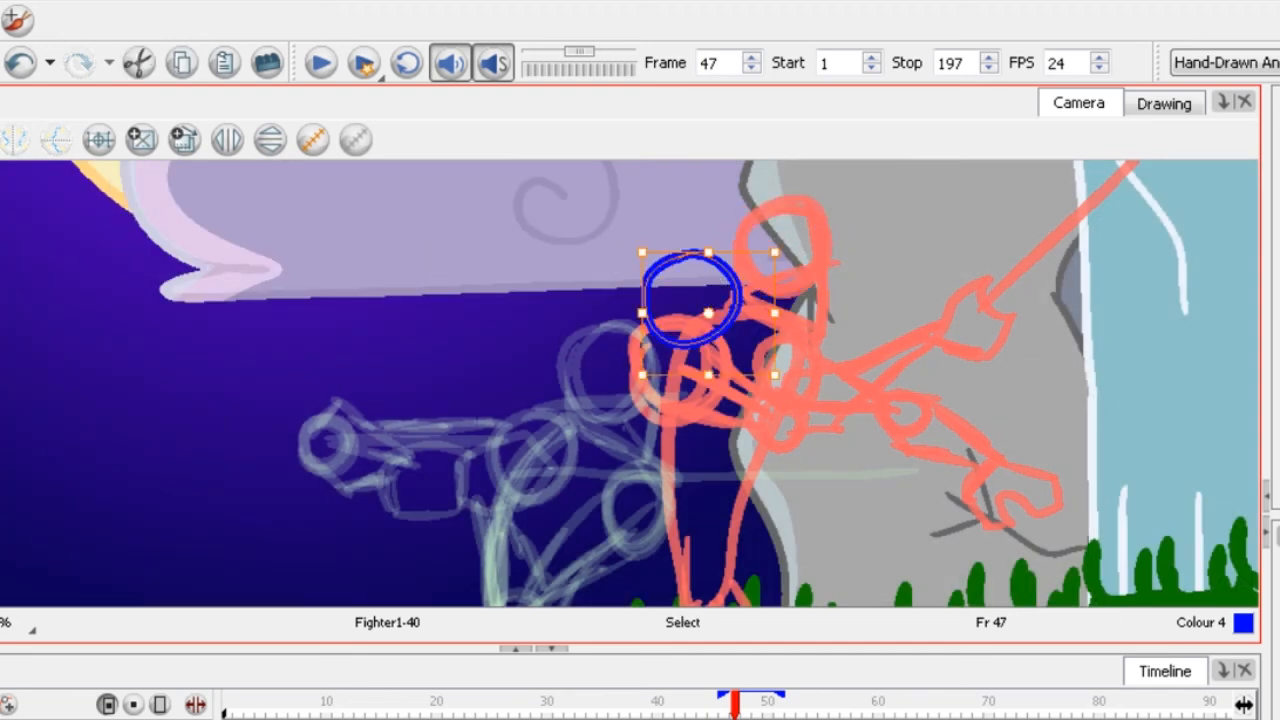
Draw the fighter's head circle on frame 49 over the onion-skinned head and select it.
key(alt+p)
click(757, 704)
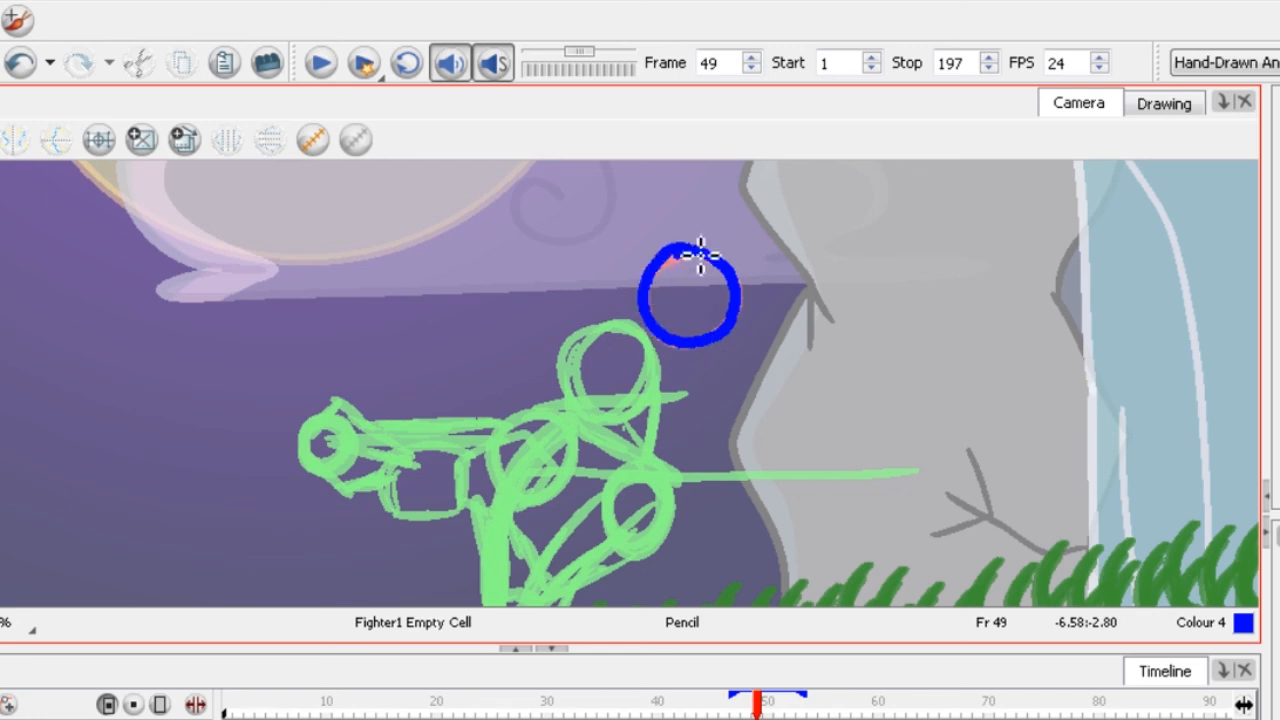
key(alt+s)
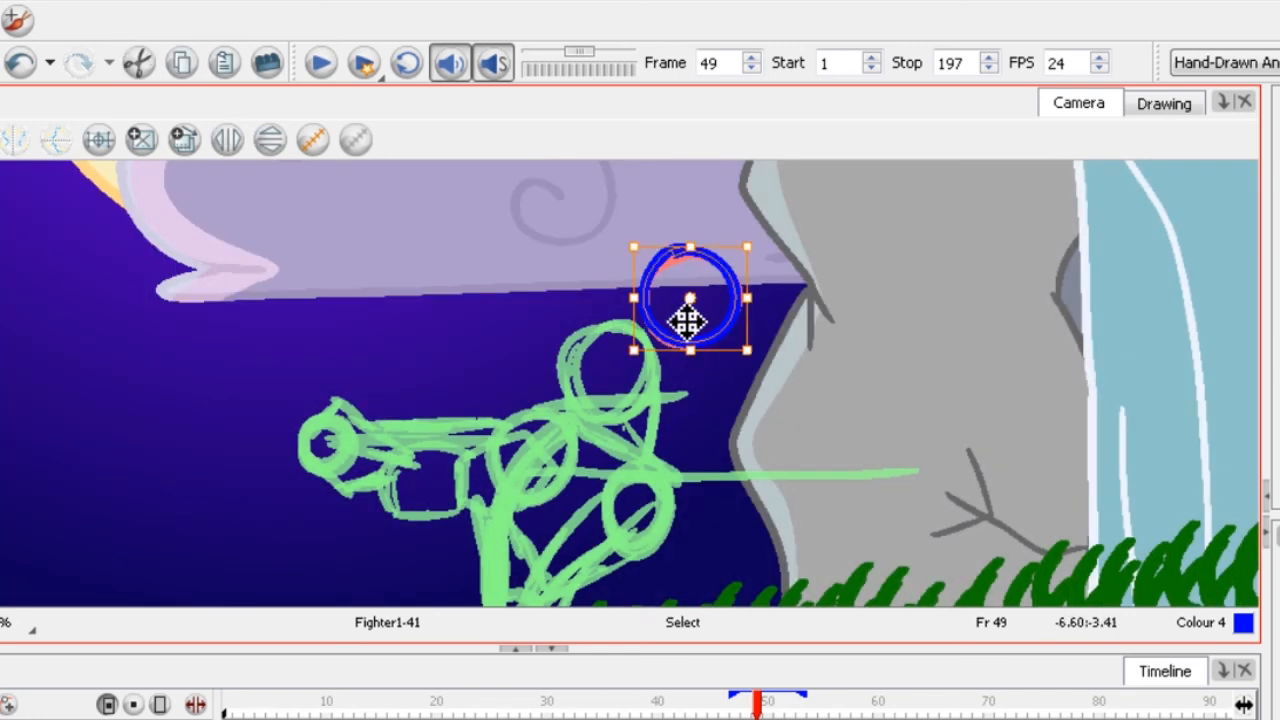